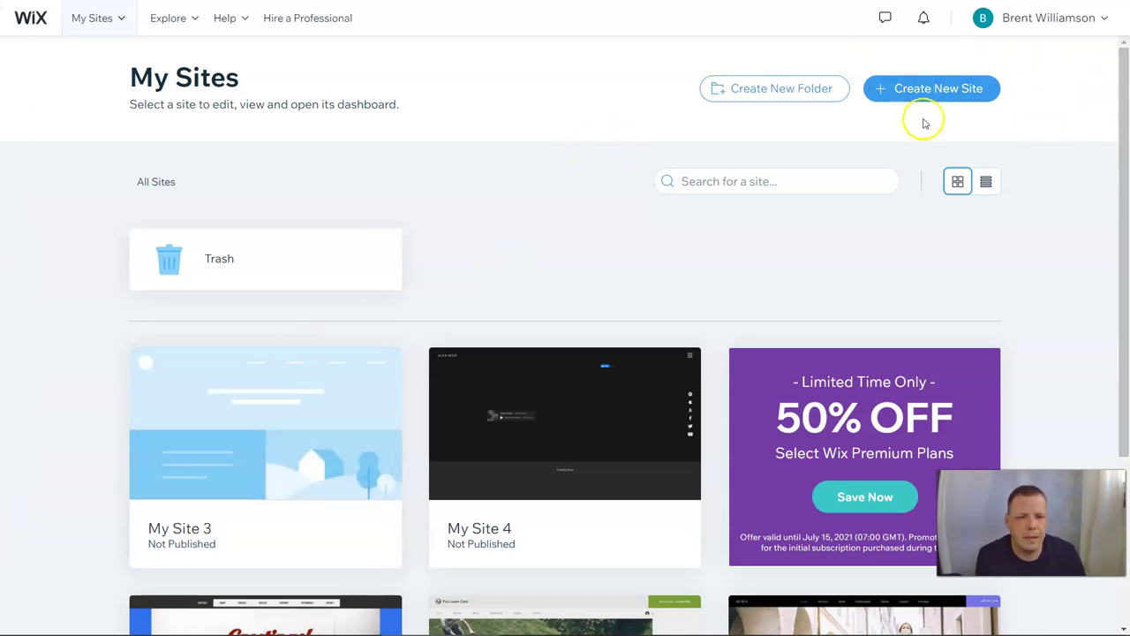
Start a new Restaurants & Food site based on an editable template and filter the templates to Bar & Club.
click(943, 90)
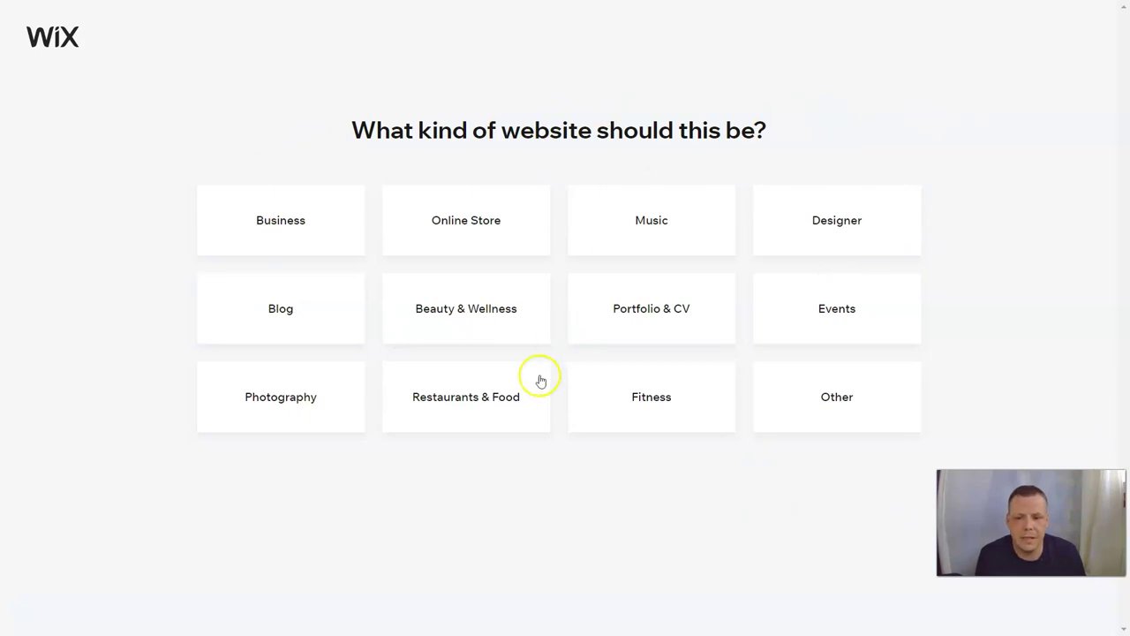
click(504, 402)
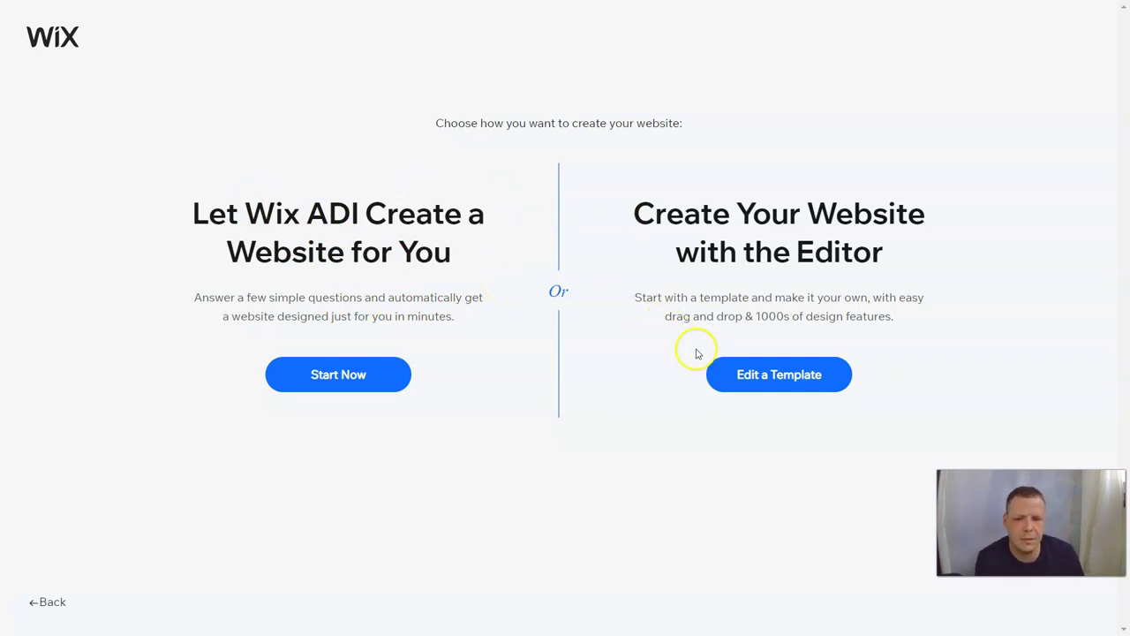
click(747, 376)
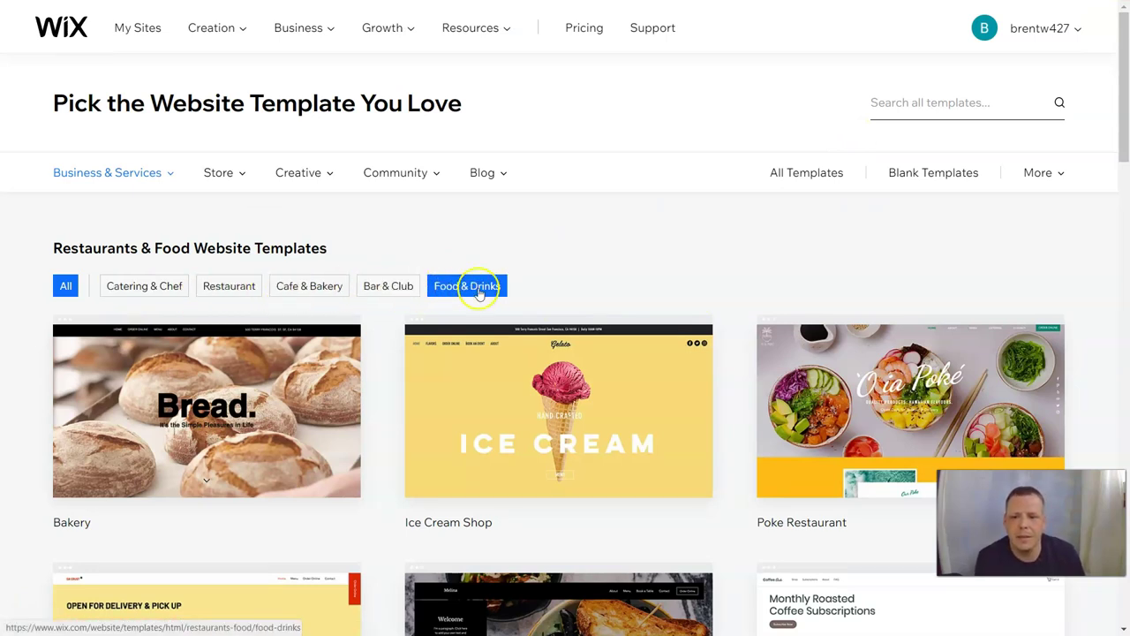
click(382, 295)
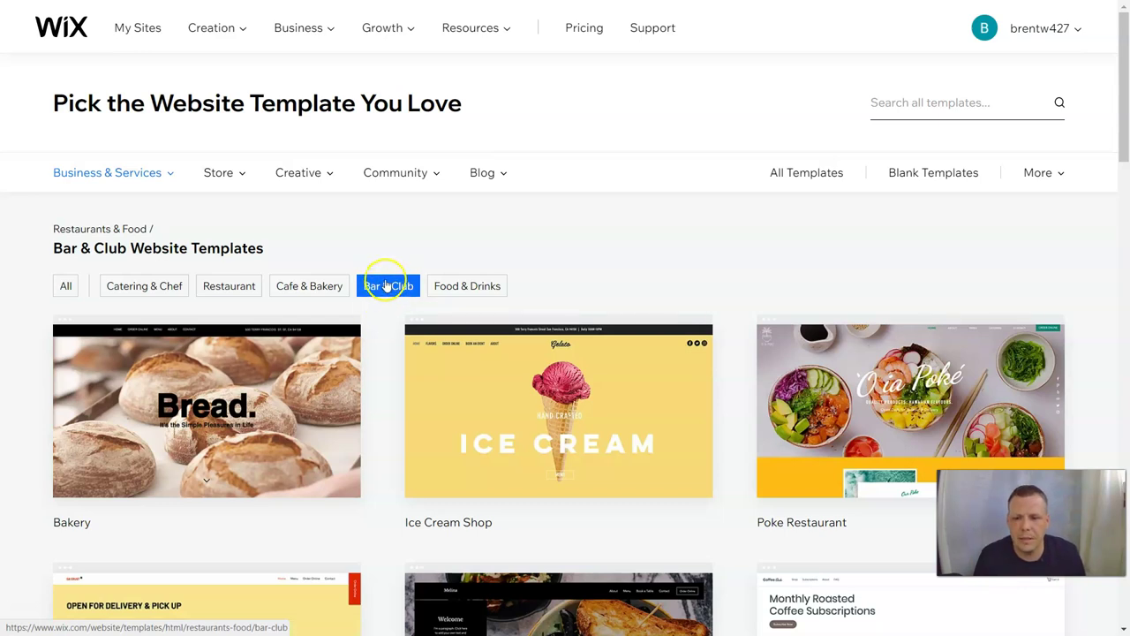
click(385, 284)
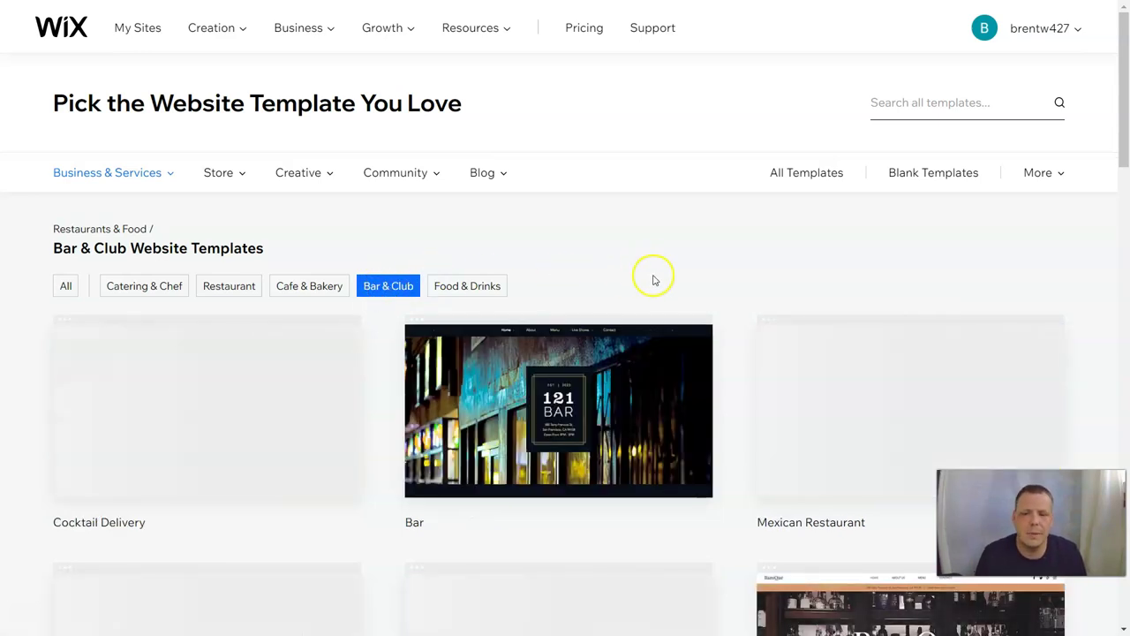
Browse the Bar & Club templates and preview the one titled The Pub.
scroll(656, 281, down, 2)
scroll(782, 247, down, 2)
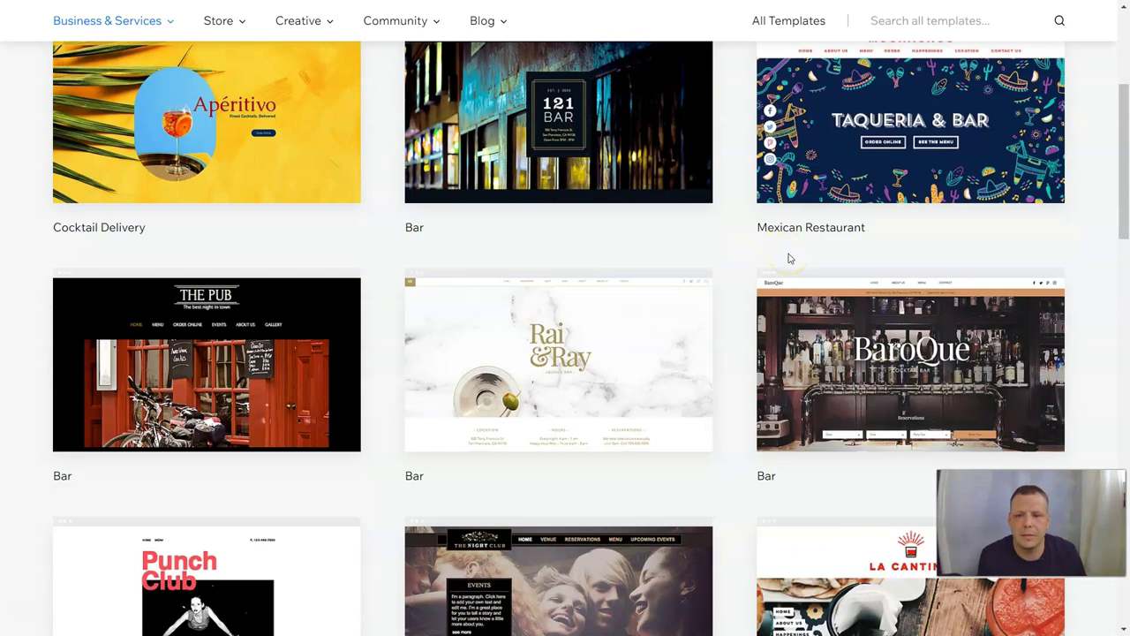
scroll(775, 252, down, 1)
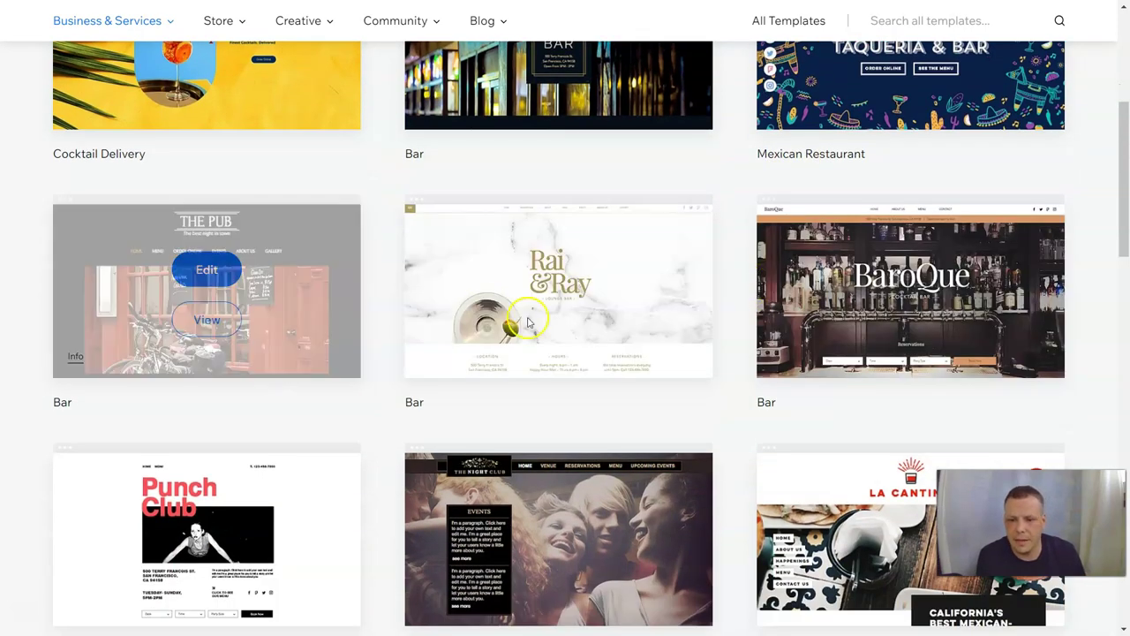
scroll(966, 328, down, 3)
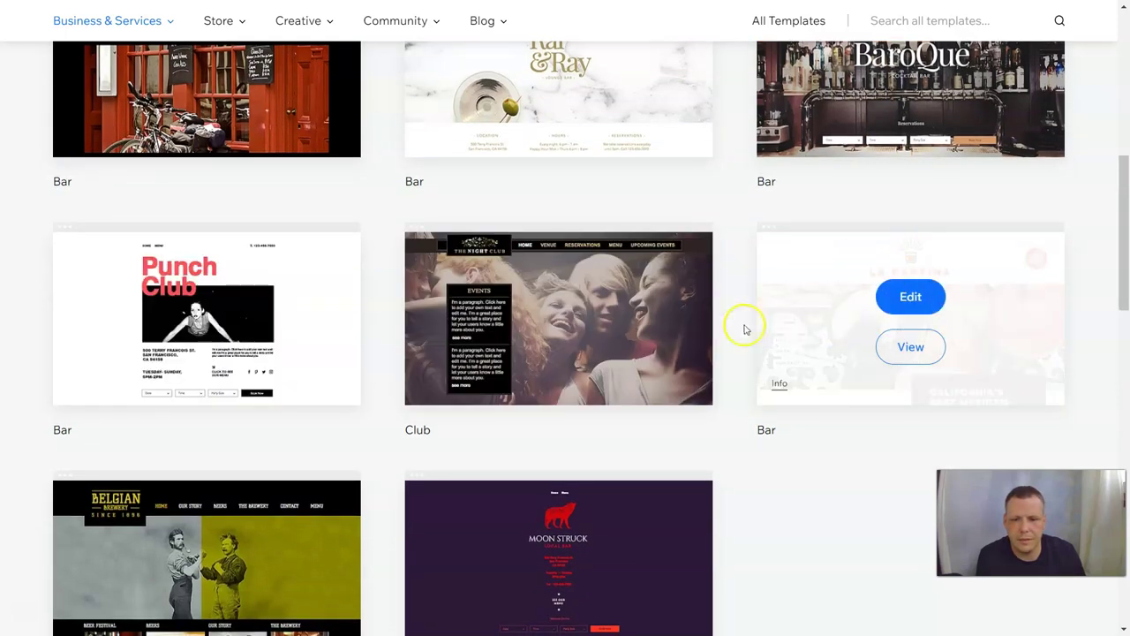
scroll(206, 247, up, 2)
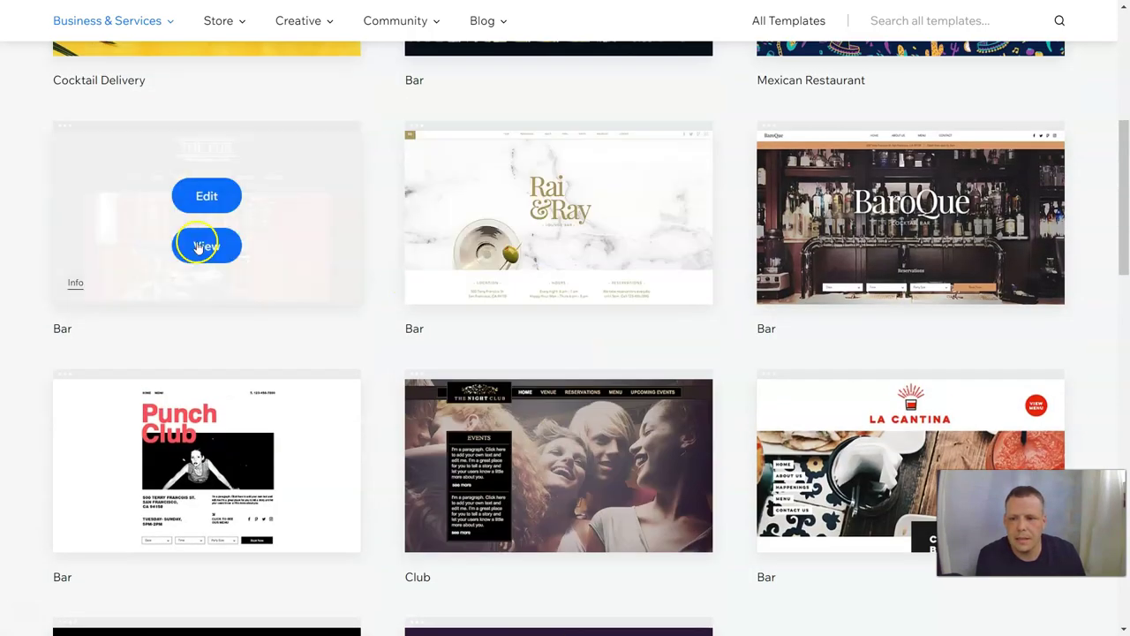
click(209, 247)
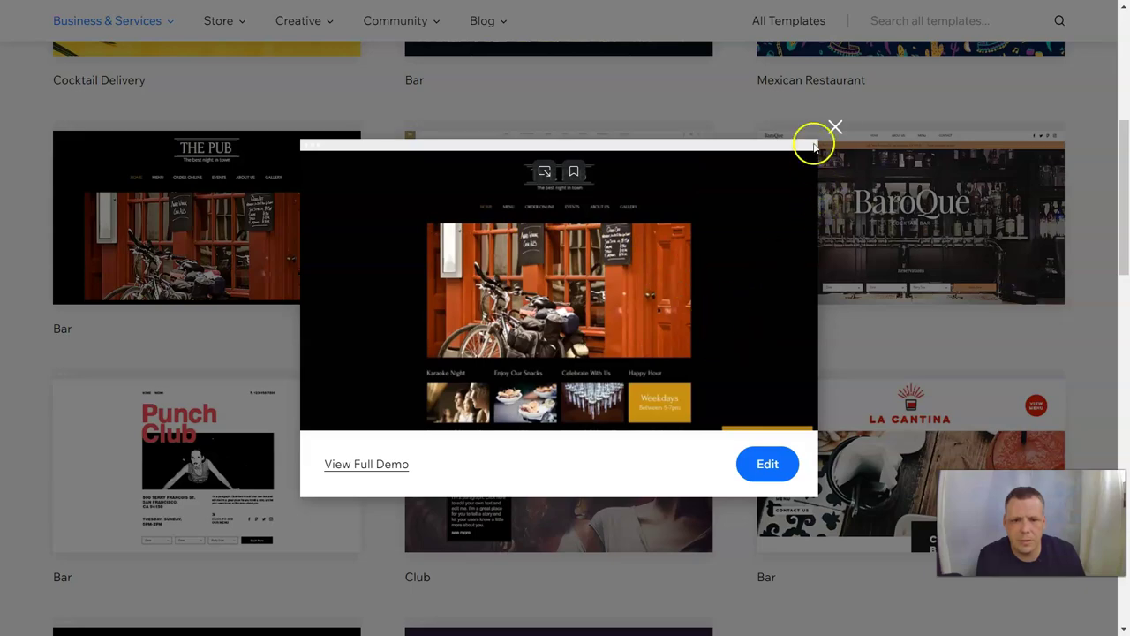
click(836, 124)
Preview The Night Club template and open it for editing.
scroll(667, 341, down, 3)
mouse_move(639, 315)
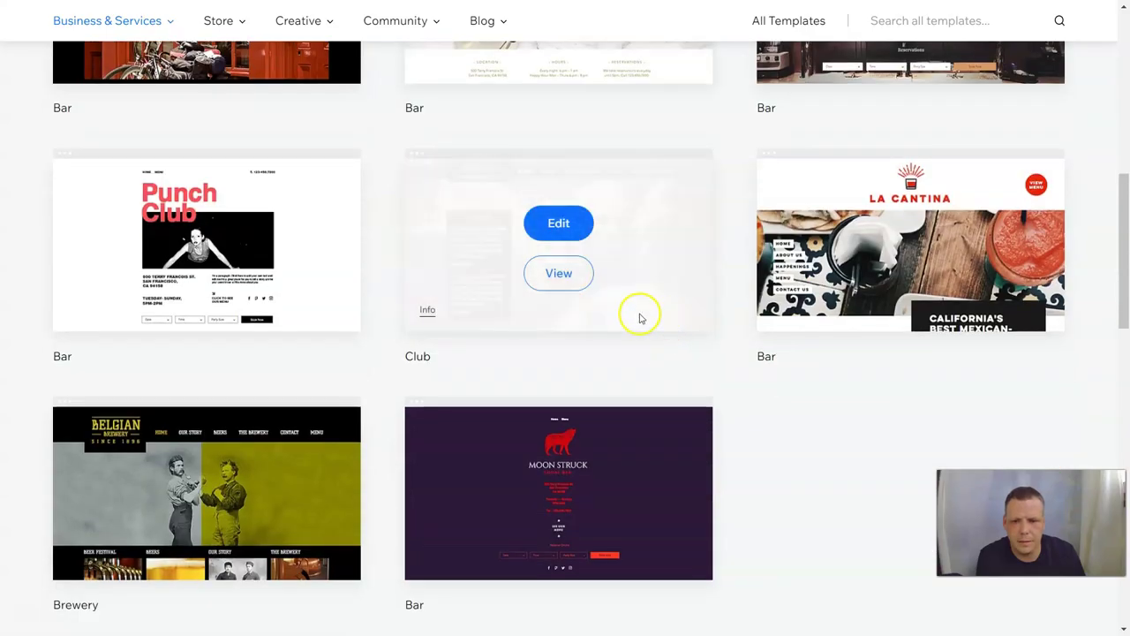
click(578, 278)
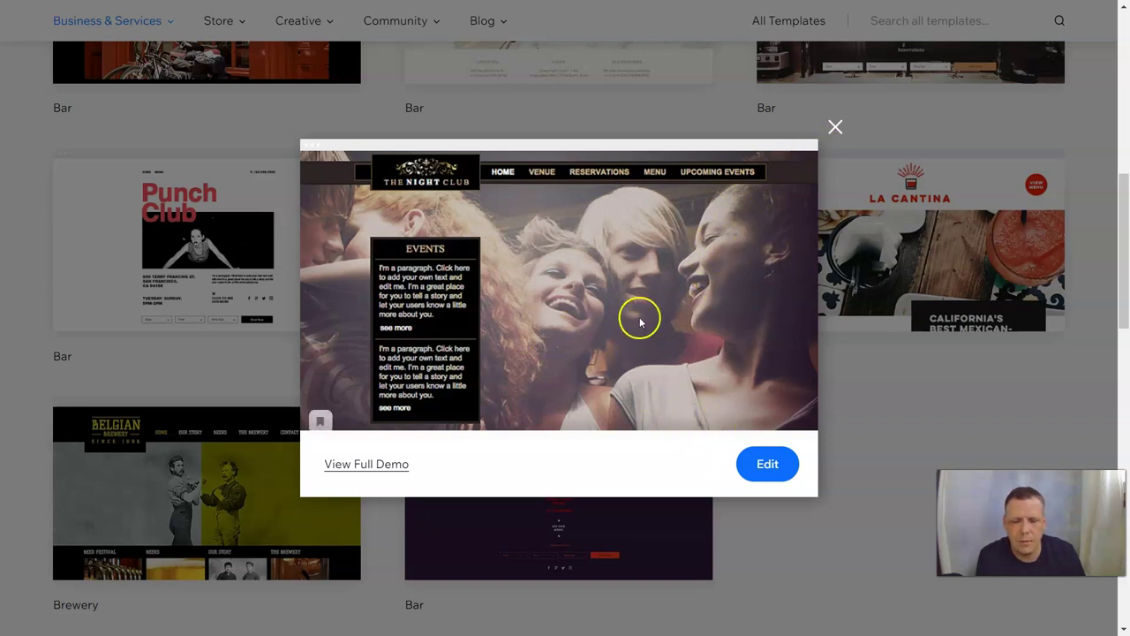
click(768, 461)
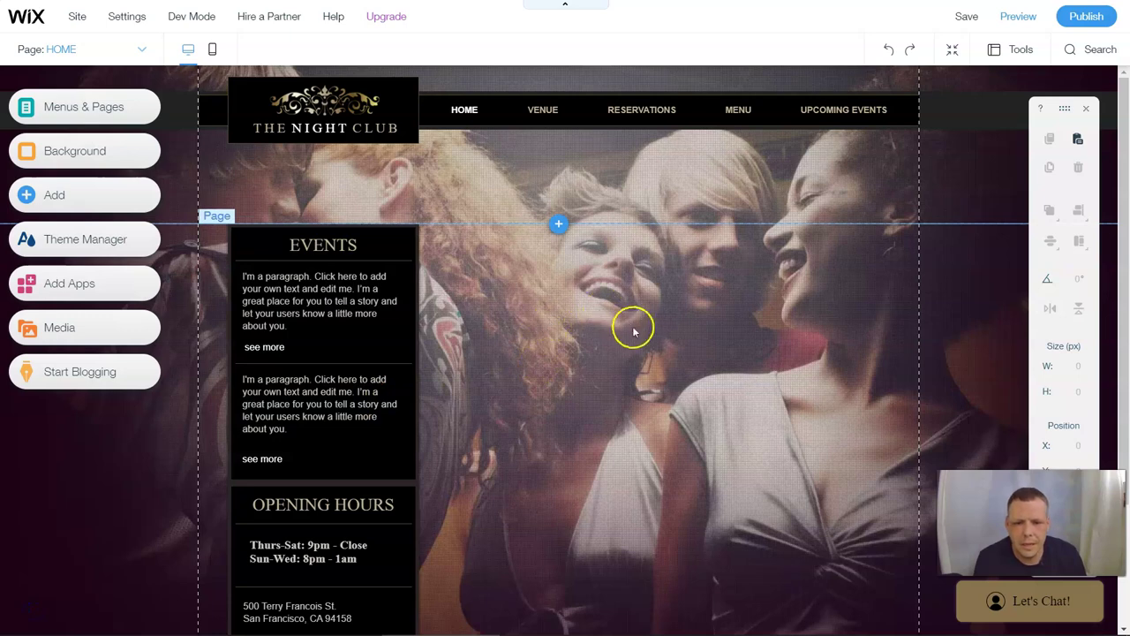
Look over the template's home page from the header to the footer, including the Events and Opening Hours boxes.
scroll(634, 335, down, 2)
scroll(638, 340, up, 2)
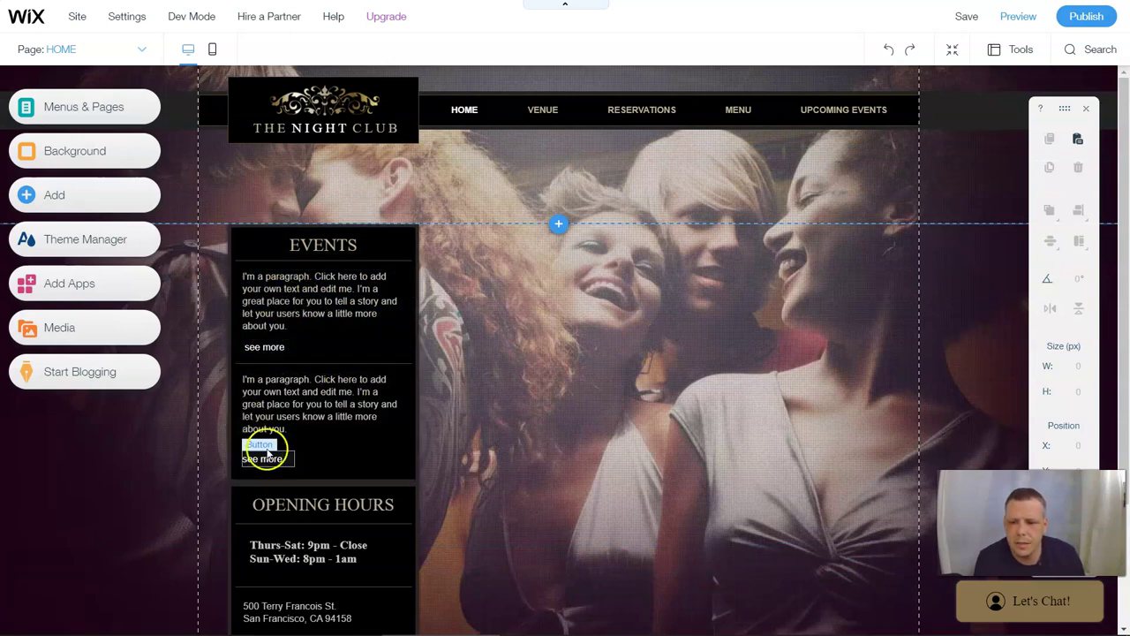
scroll(328, 455, down, 2)
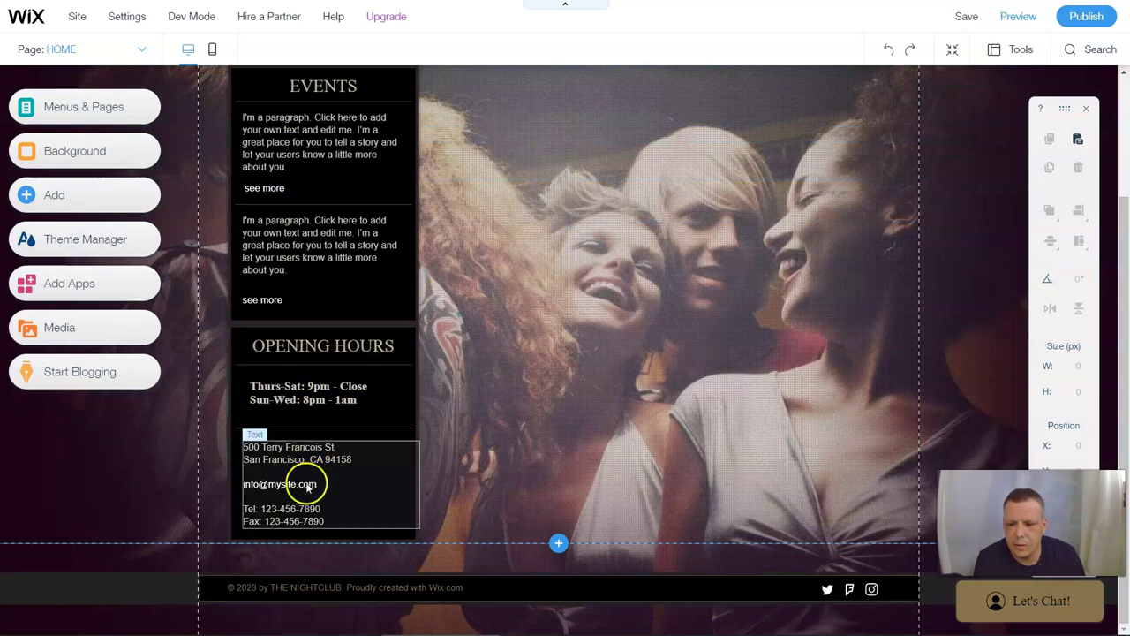
scroll(656, 345, up, 1)
scroll(656, 344, up, 2)
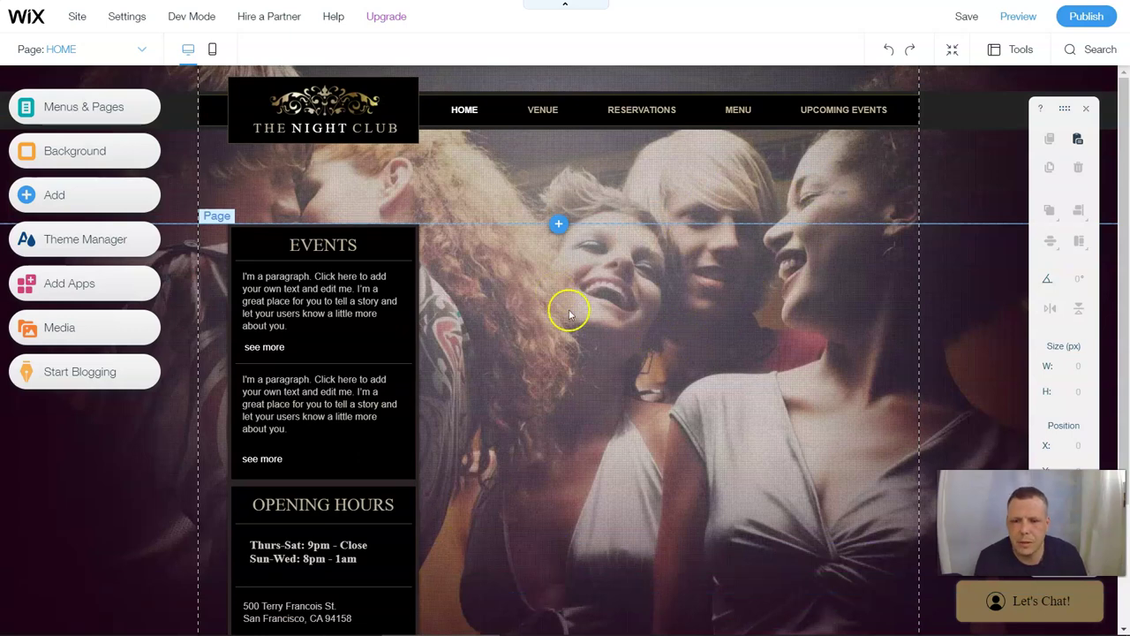
scroll(578, 362, down, 2)
scroll(628, 347, up, 2)
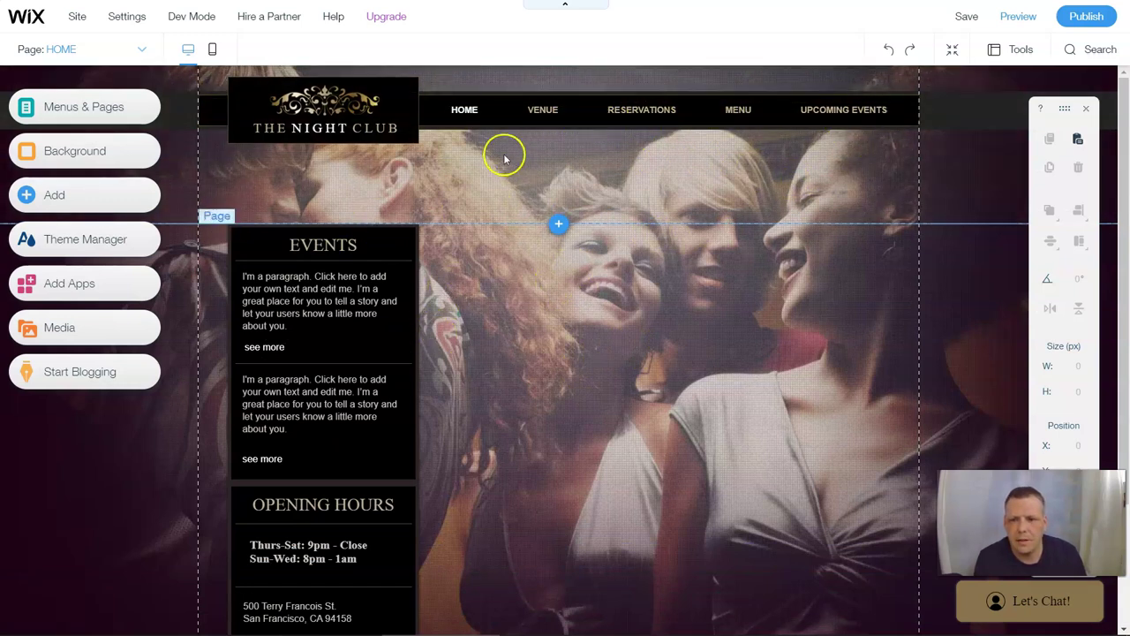
Make the THE NIGHT CLUB title text in the header logo box bold and italic.
click(365, 129)
click(389, 145)
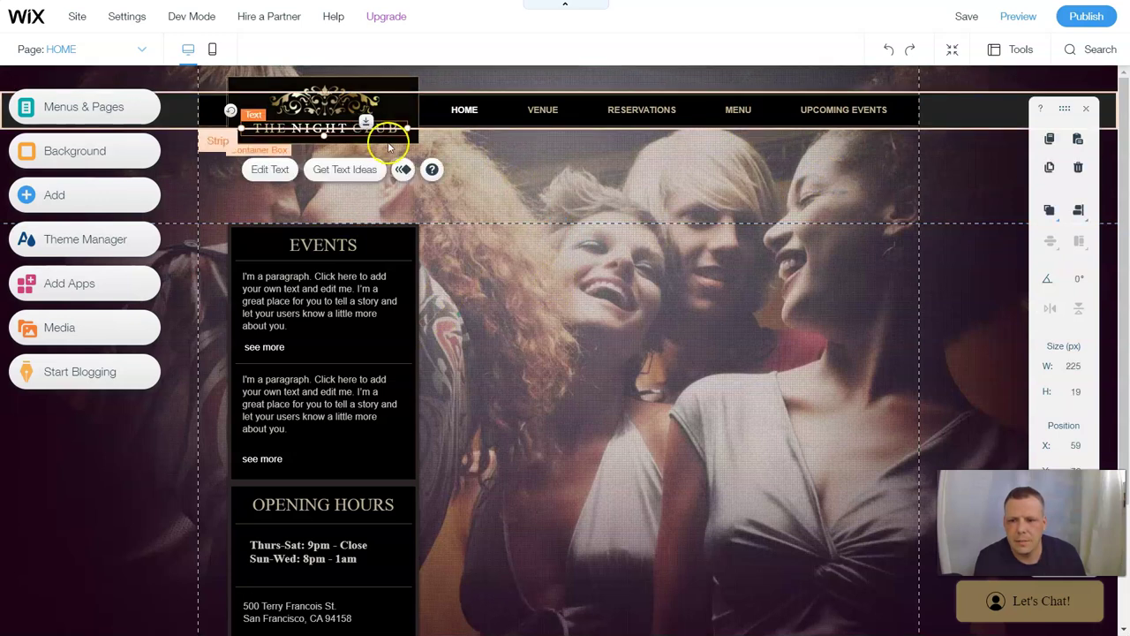
click(276, 171)
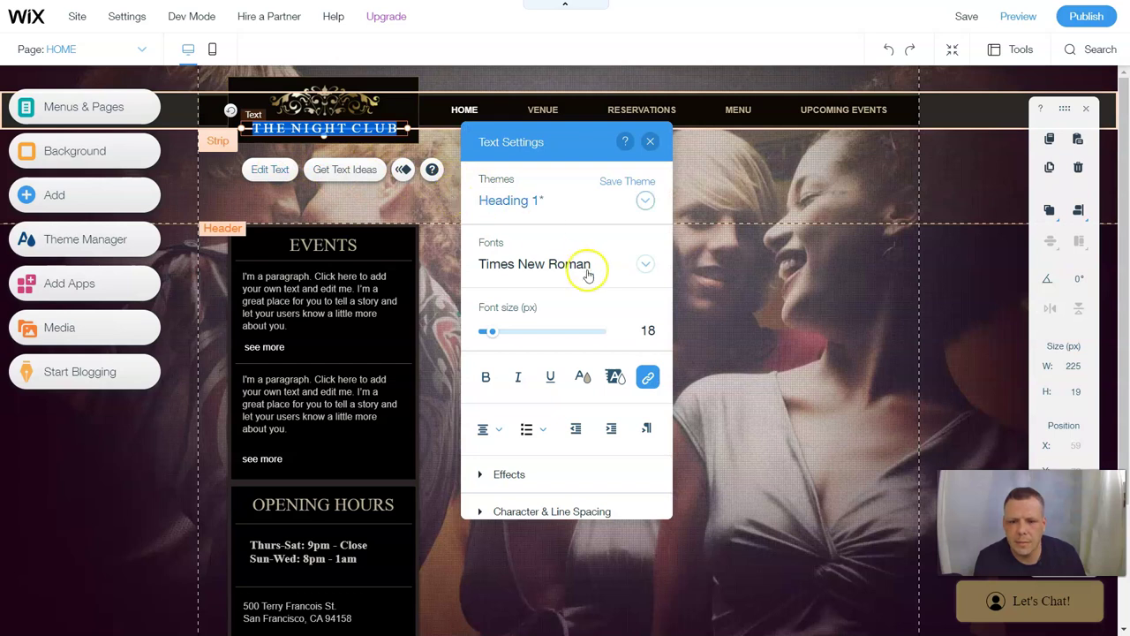
scroll(560, 284, down, 3)
scroll(559, 284, up, 3)
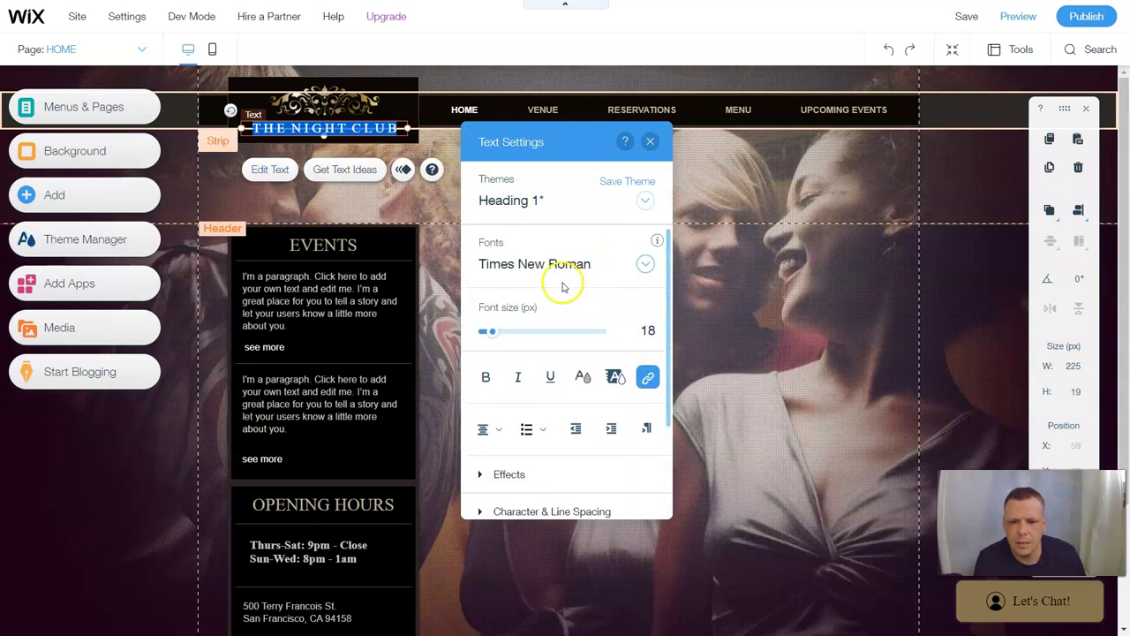
click(488, 377)
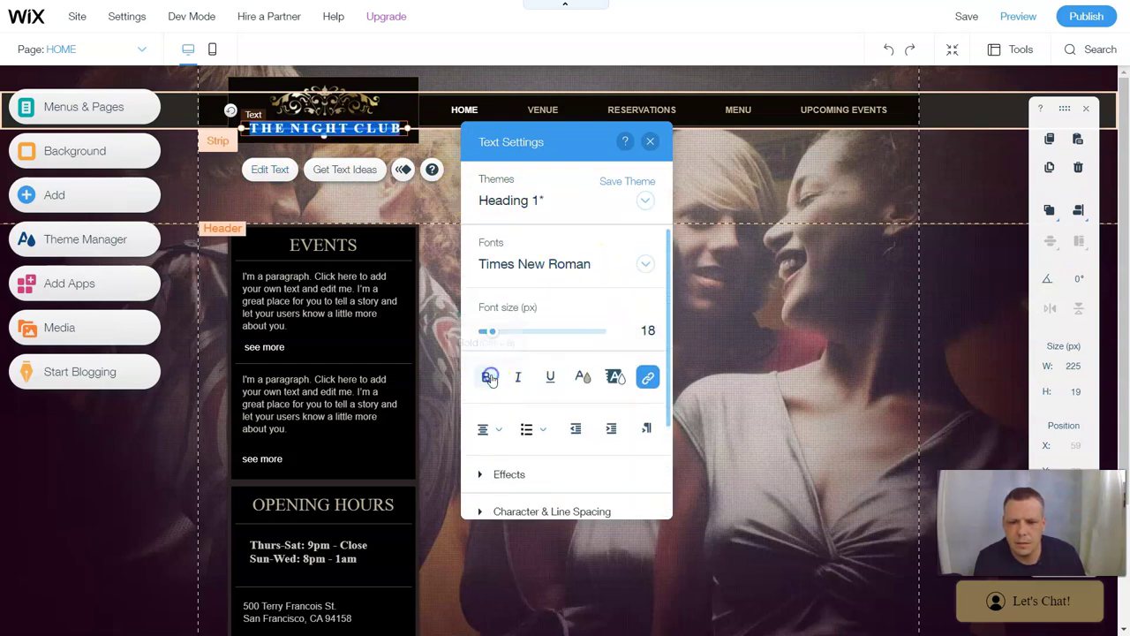
click(519, 377)
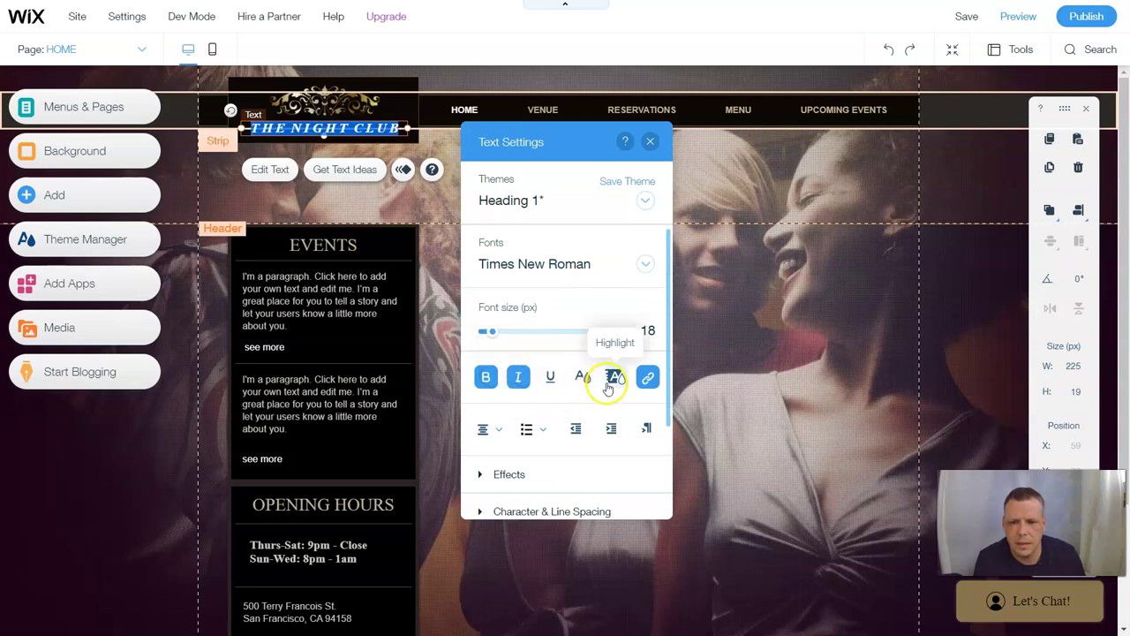
click(453, 215)
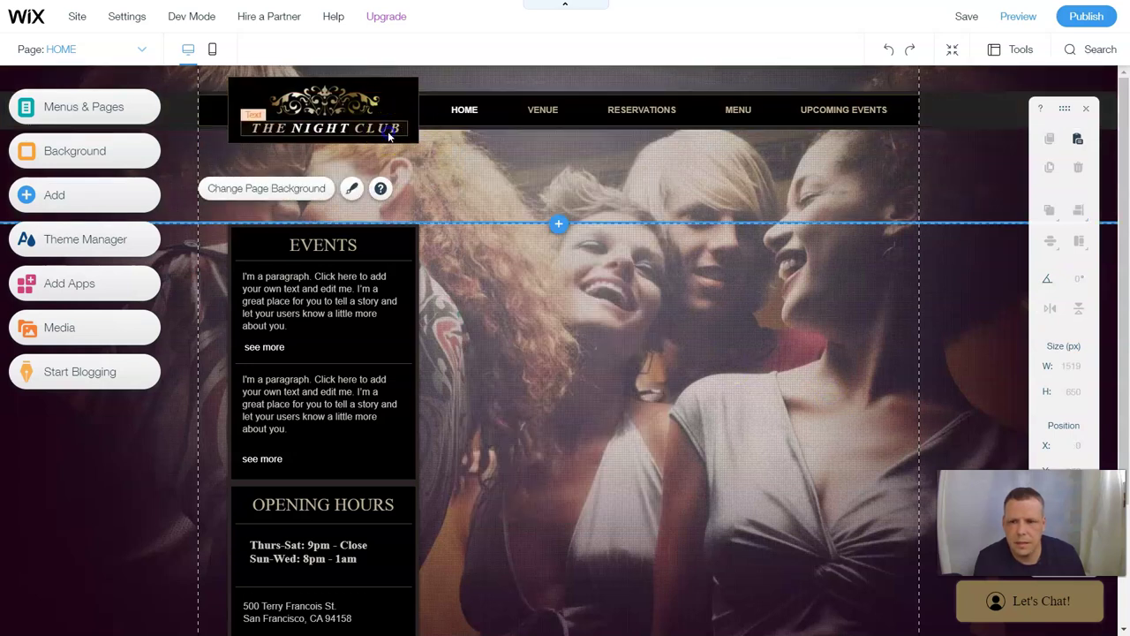
Replace the title text in the header logo box with "The Best Club in Town".
click(398, 131)
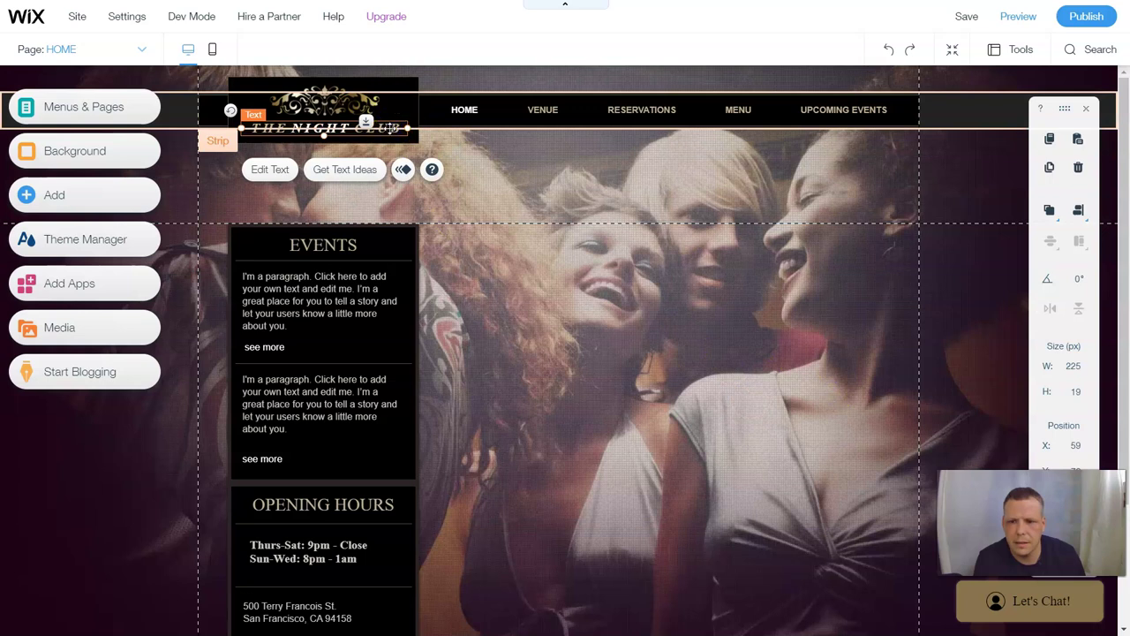
double_click(390, 128)
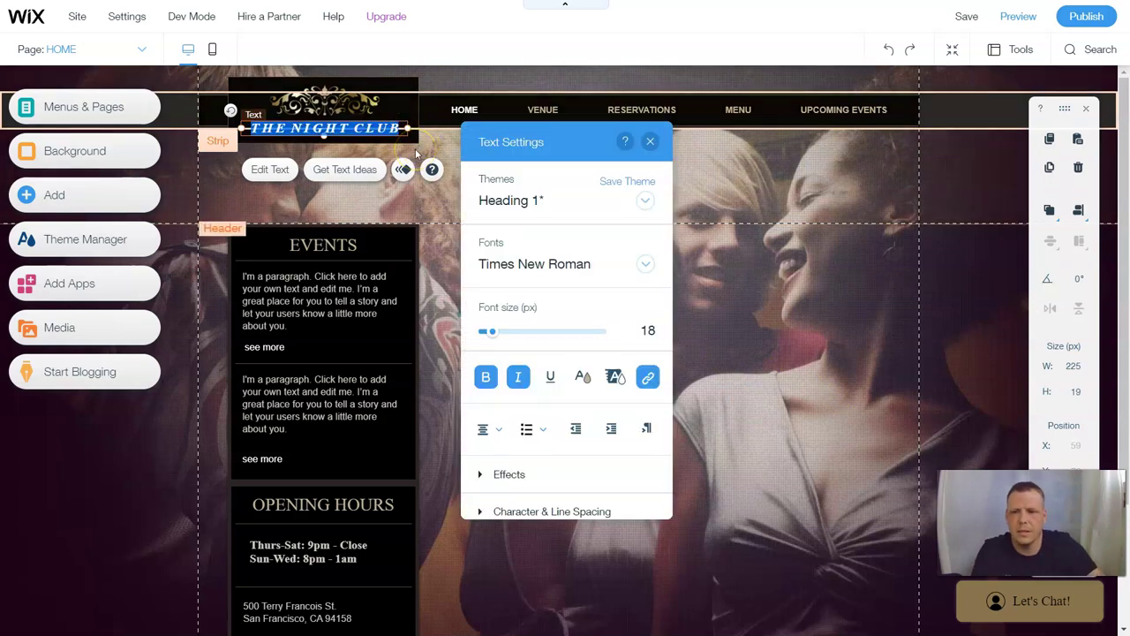
key(BackSpace)
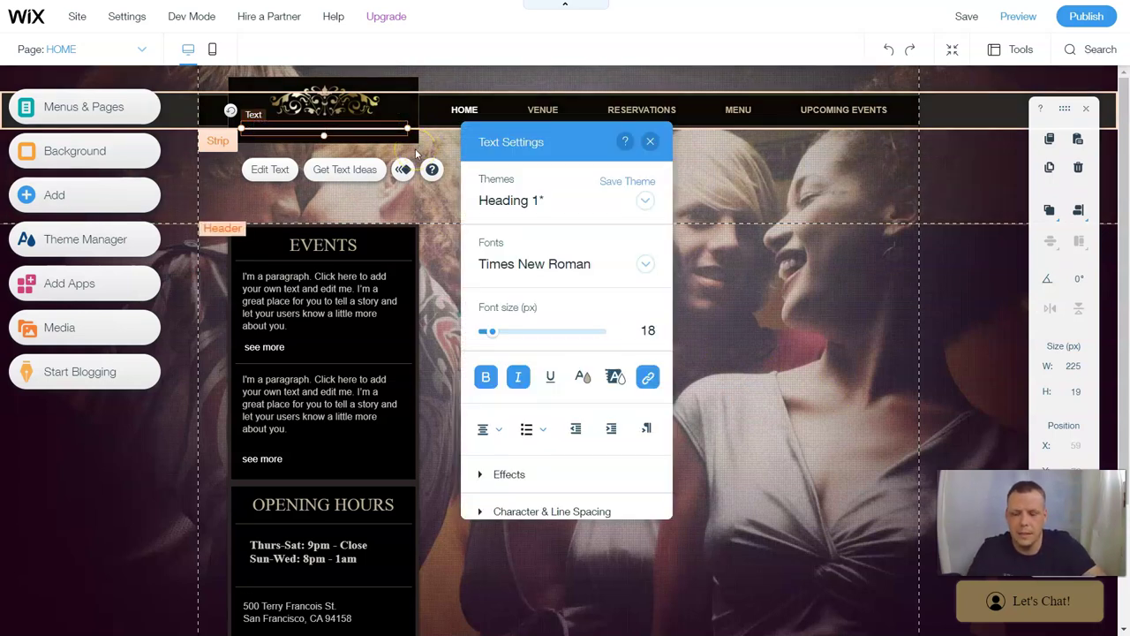
text(The)
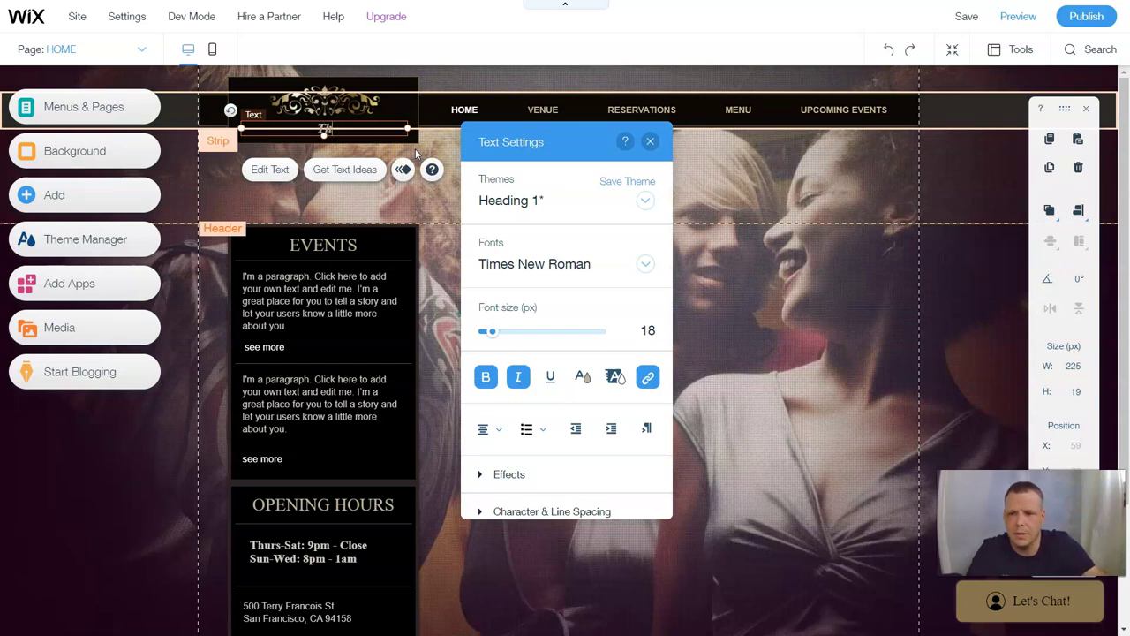
text( Best C)
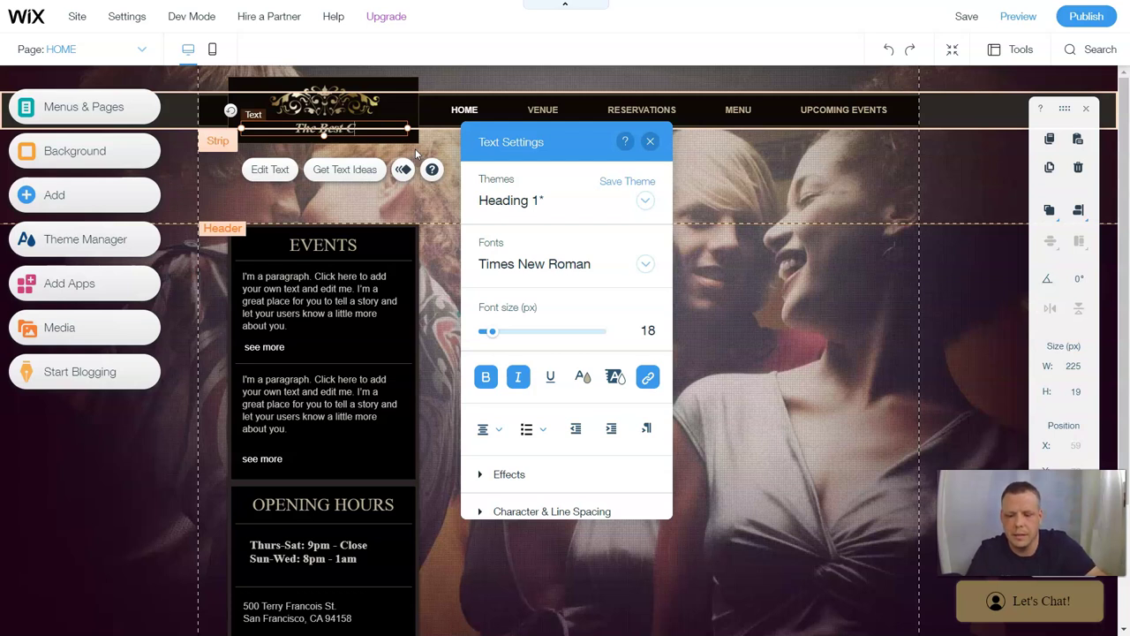
text(lub in)
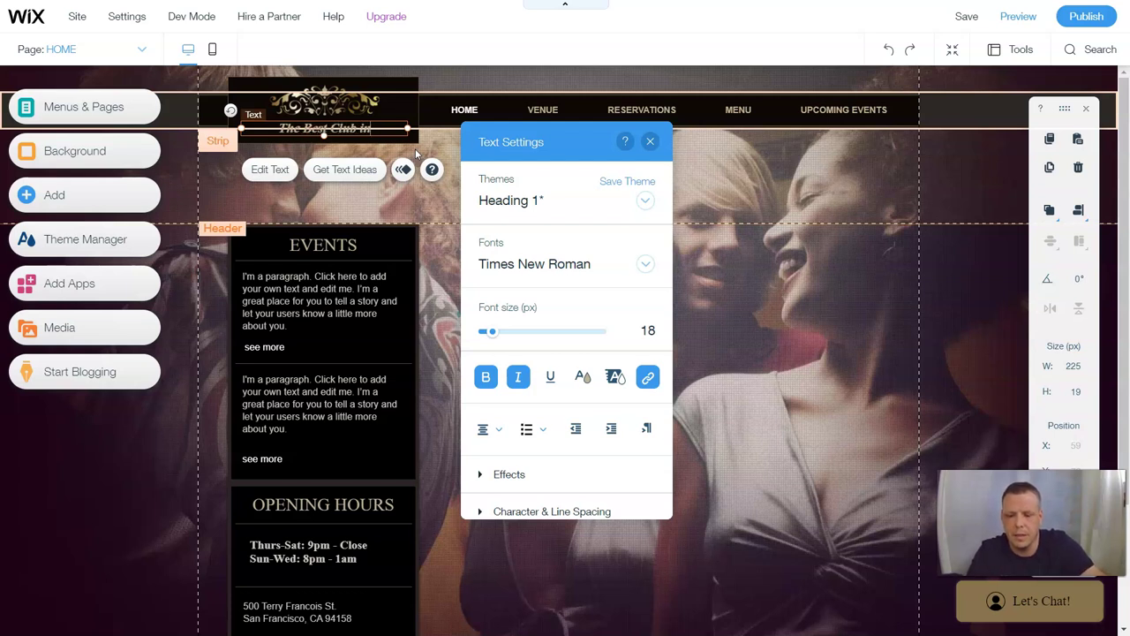
text( Town)
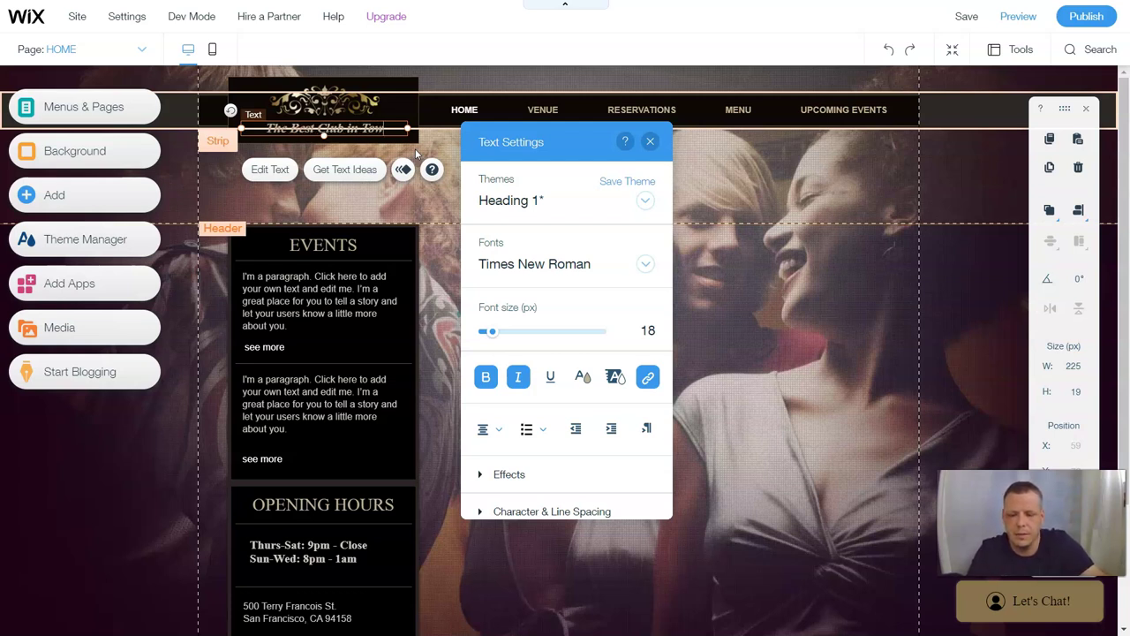
click(750, 324)
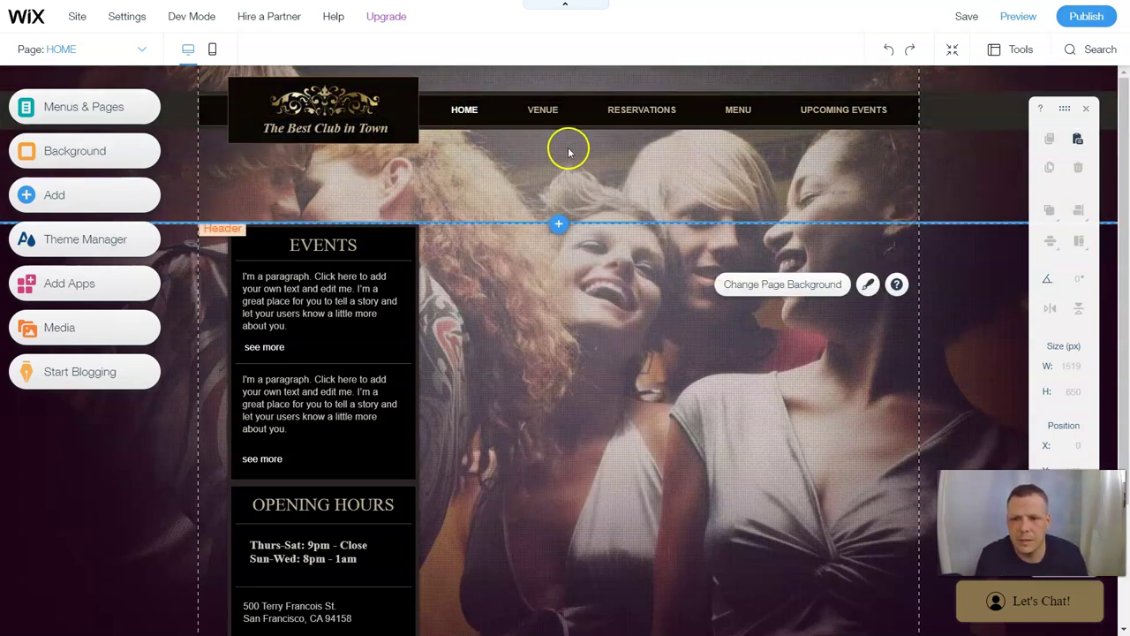
Delete the phone number after "Tel:" in the contact text of the Opening Hours box.
scroll(636, 304, down, 2)
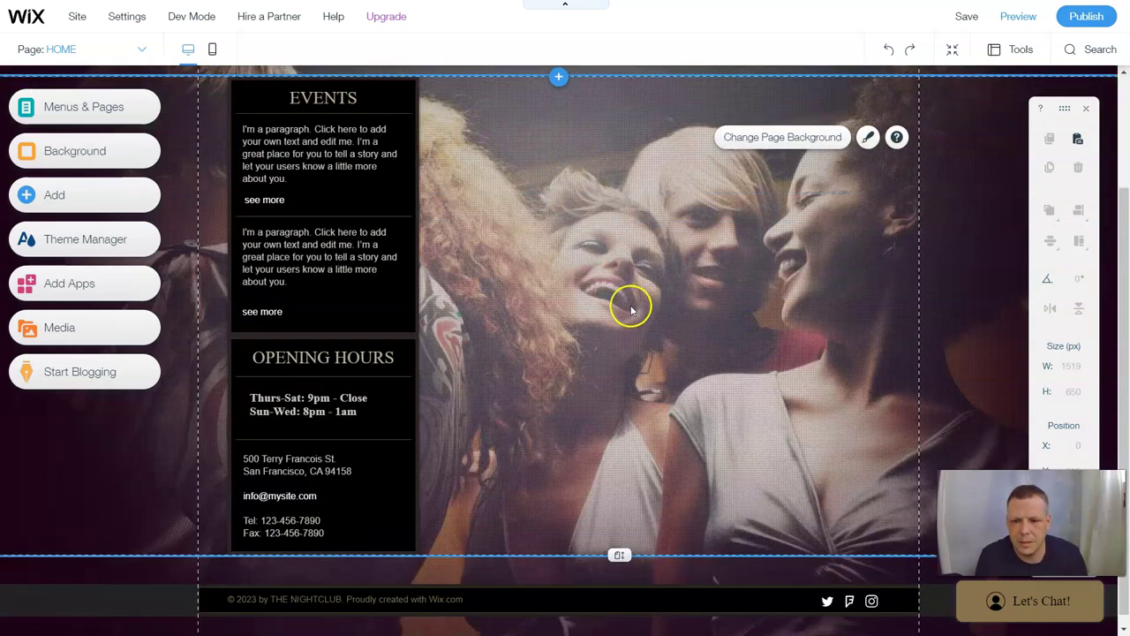
scroll(424, 368, up, 1)
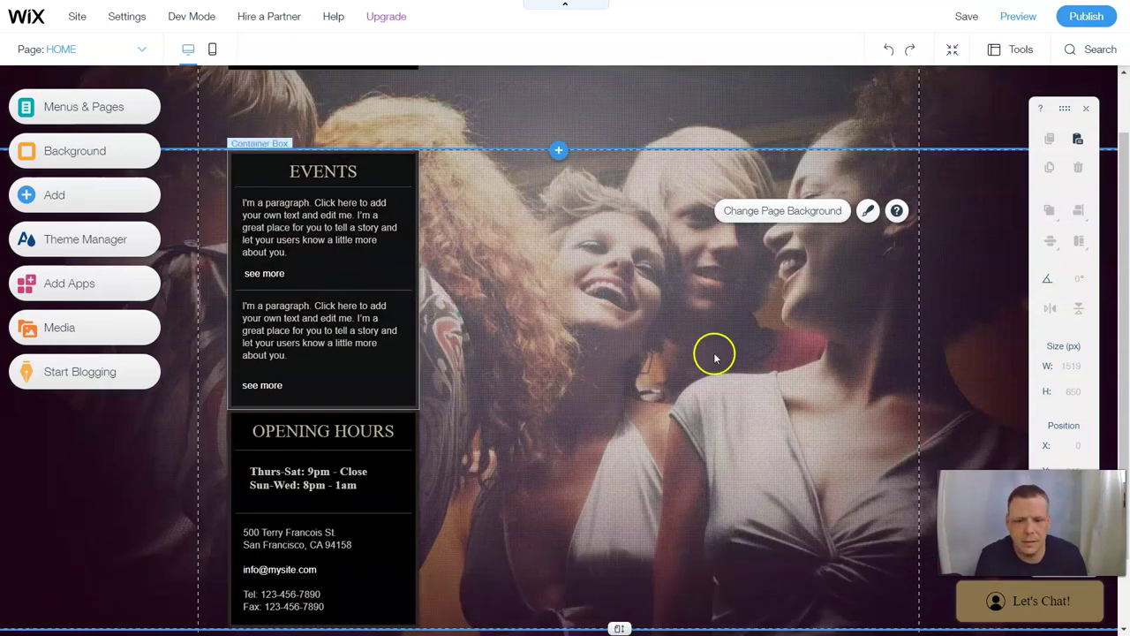
scroll(714, 353, down, 1)
scroll(669, 397, up, 1)
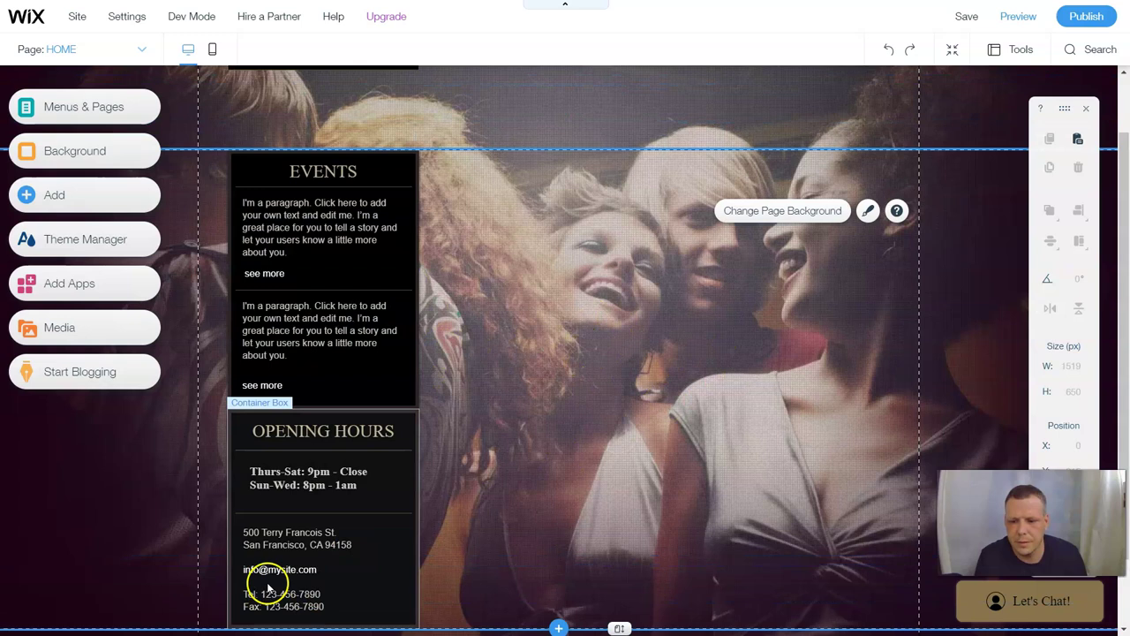
click(282, 595)
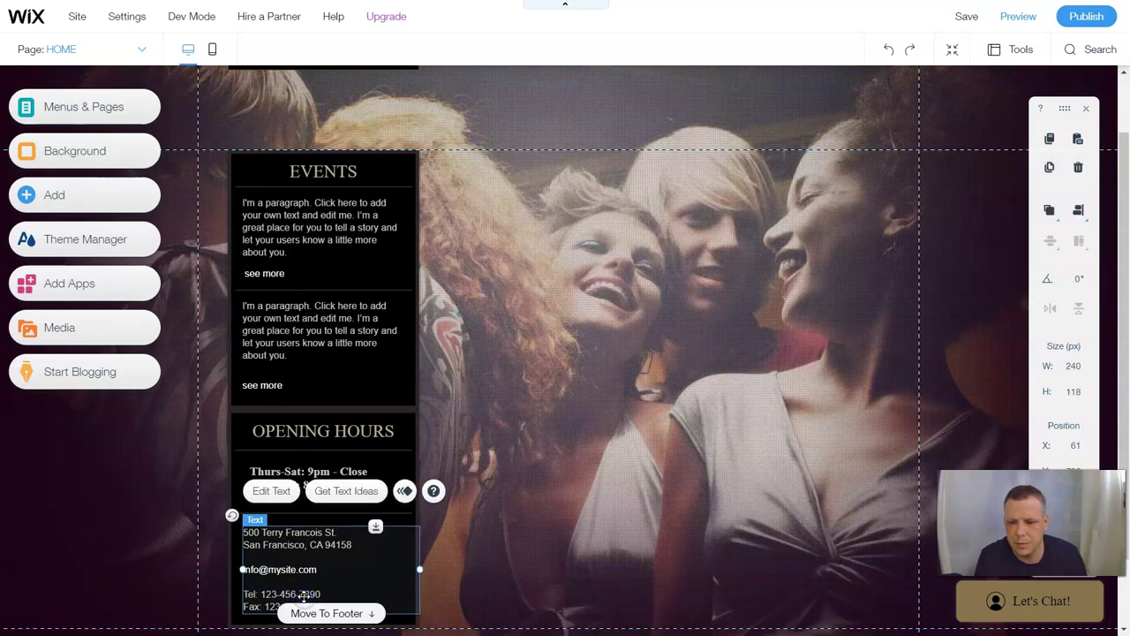
double_click(320, 578)
click(346, 597)
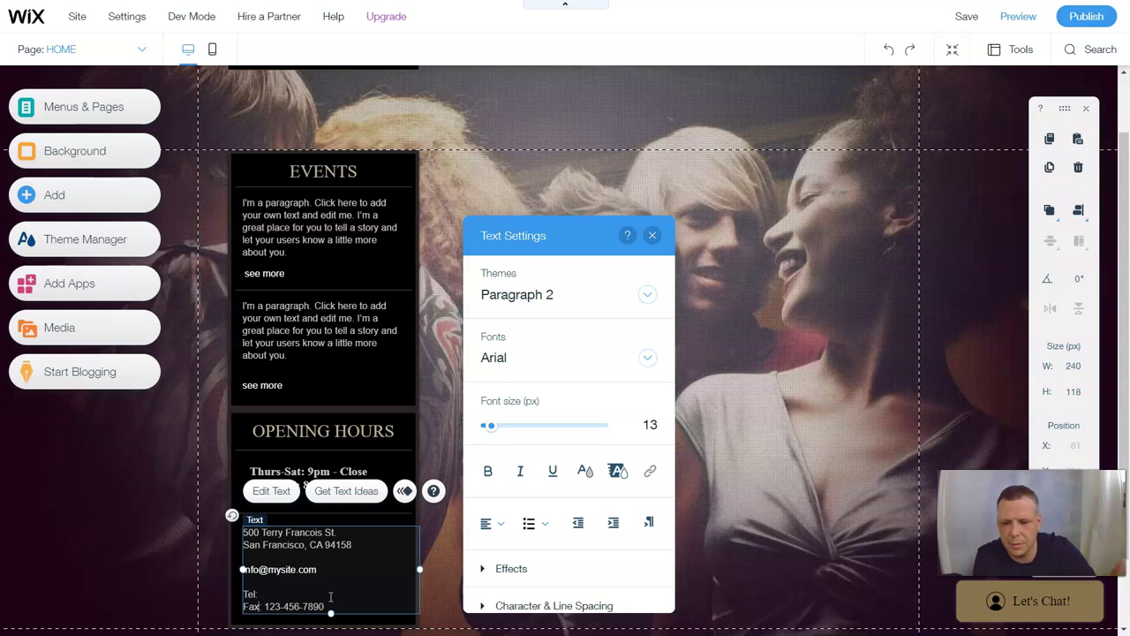
double_click(363, 534)
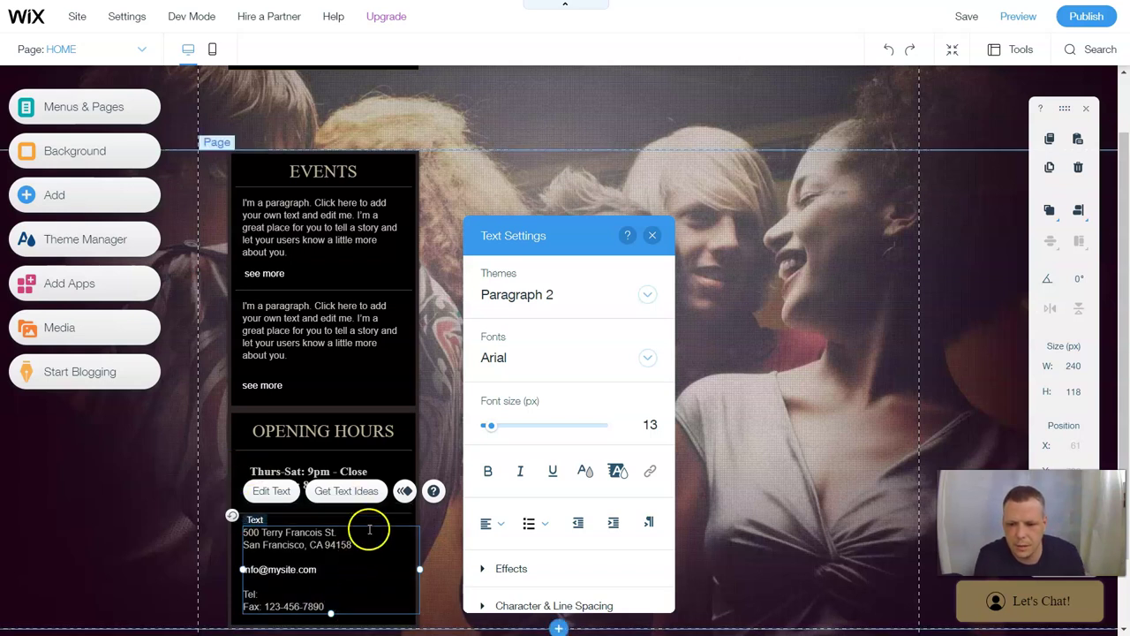
click(749, 418)
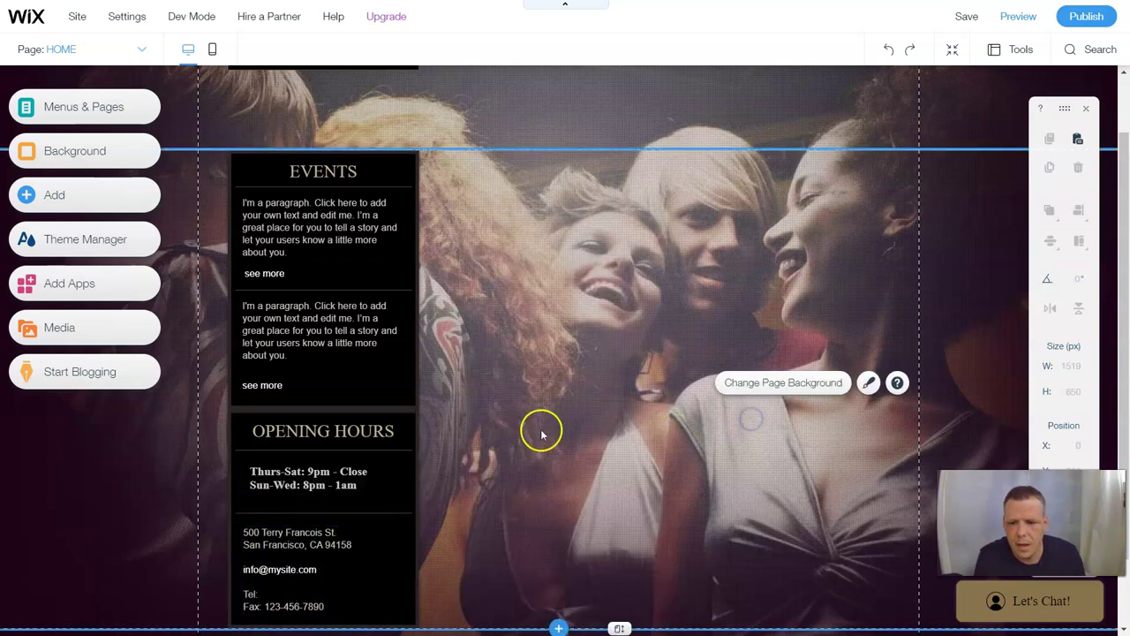
Open the image chooser for the home page background.
scroll(764, 380, up, 1)
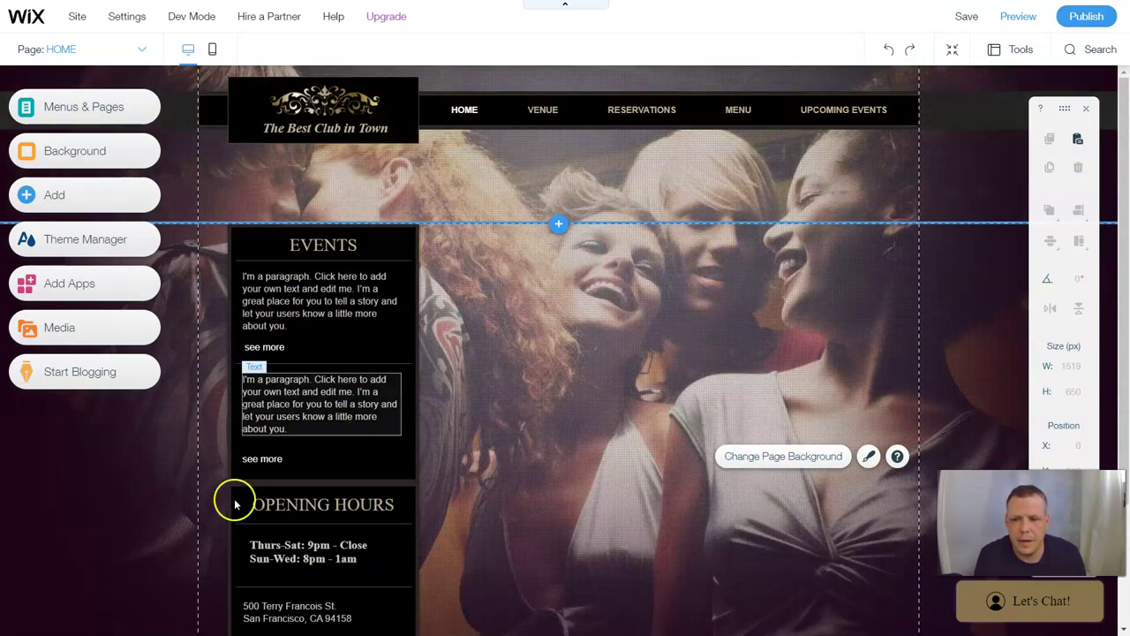
click(133, 483)
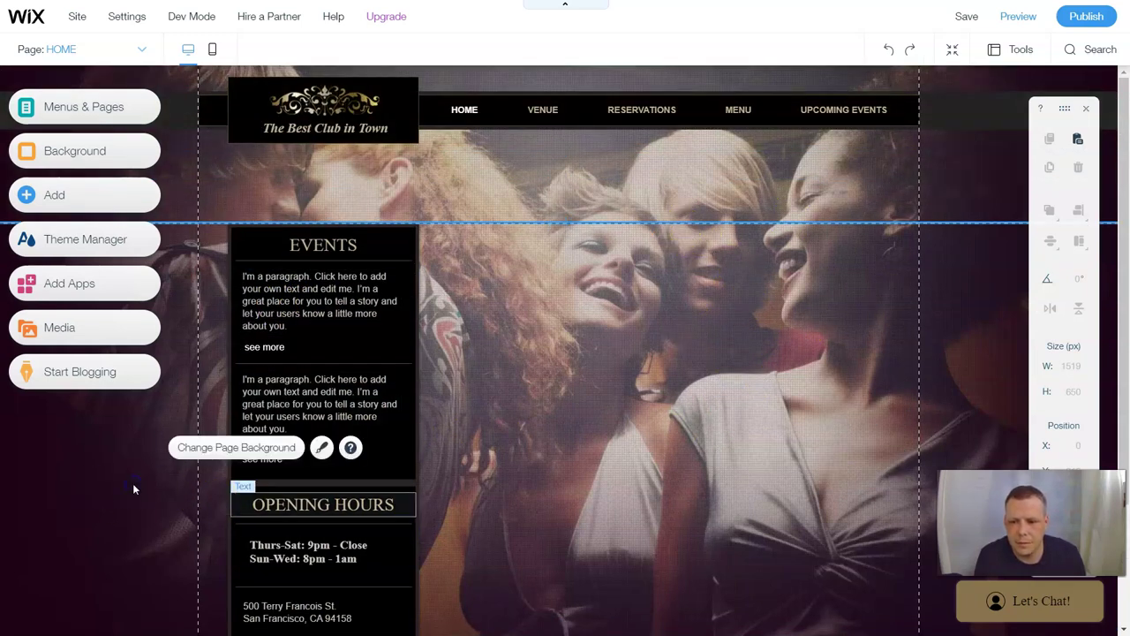
click(97, 456)
click(216, 417)
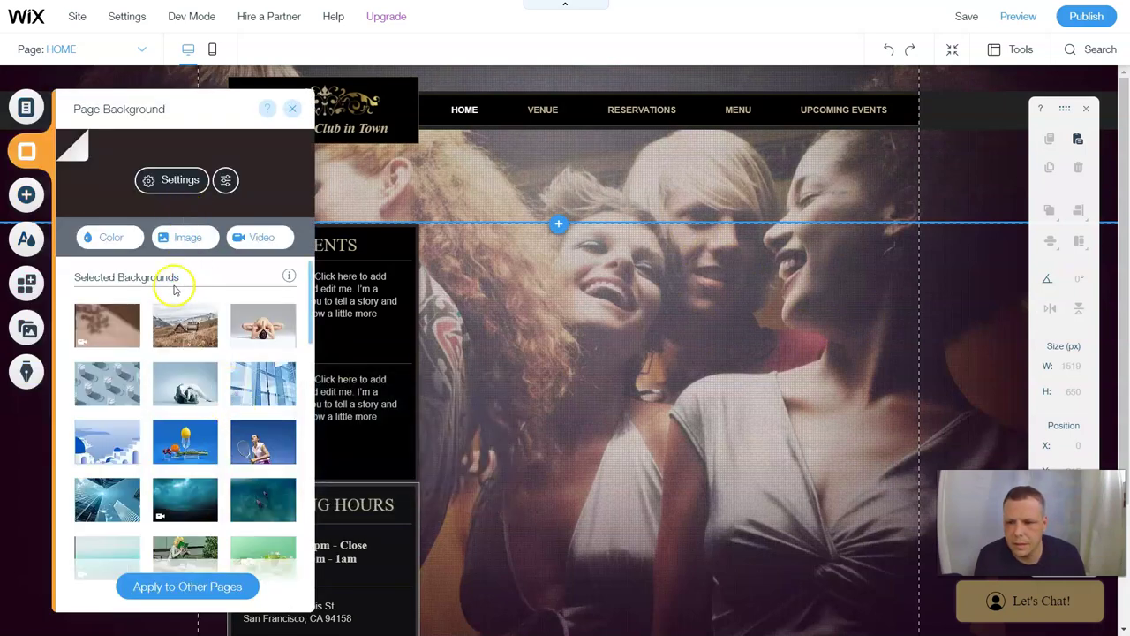
click(188, 239)
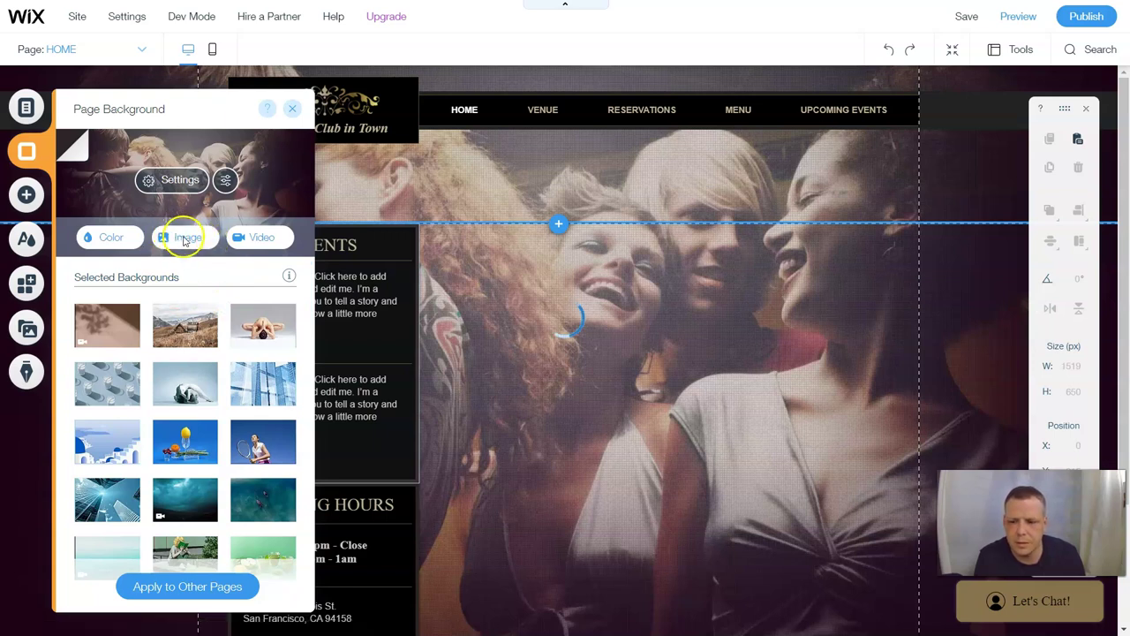
click(196, 240)
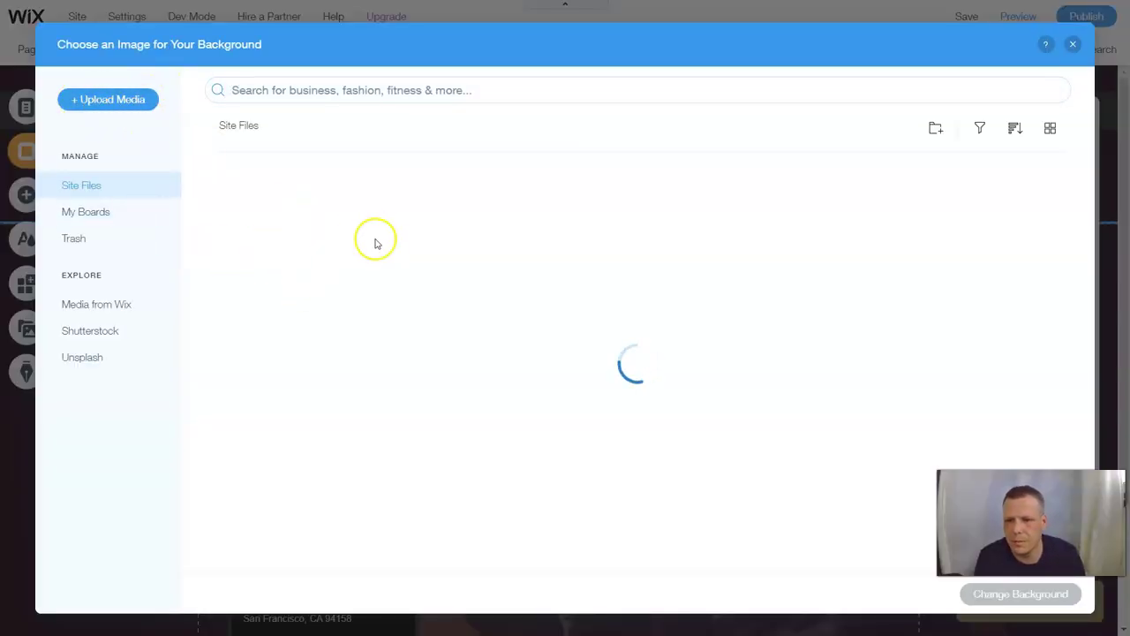
Search the Media from Wix collection for "night club" background images.
click(119, 306)
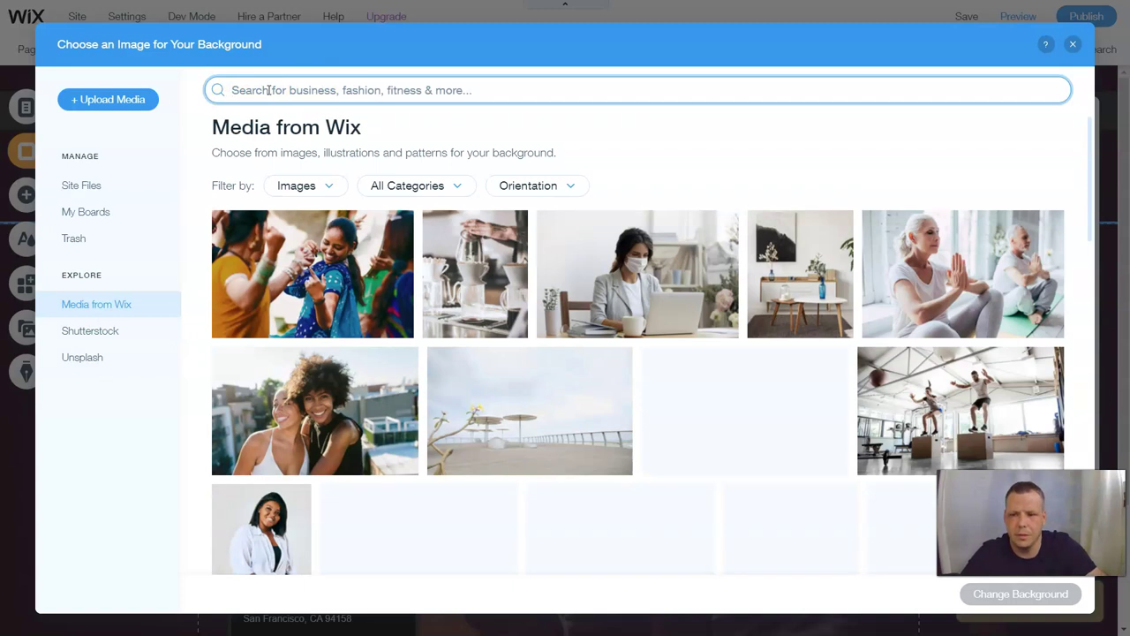
text(night club)
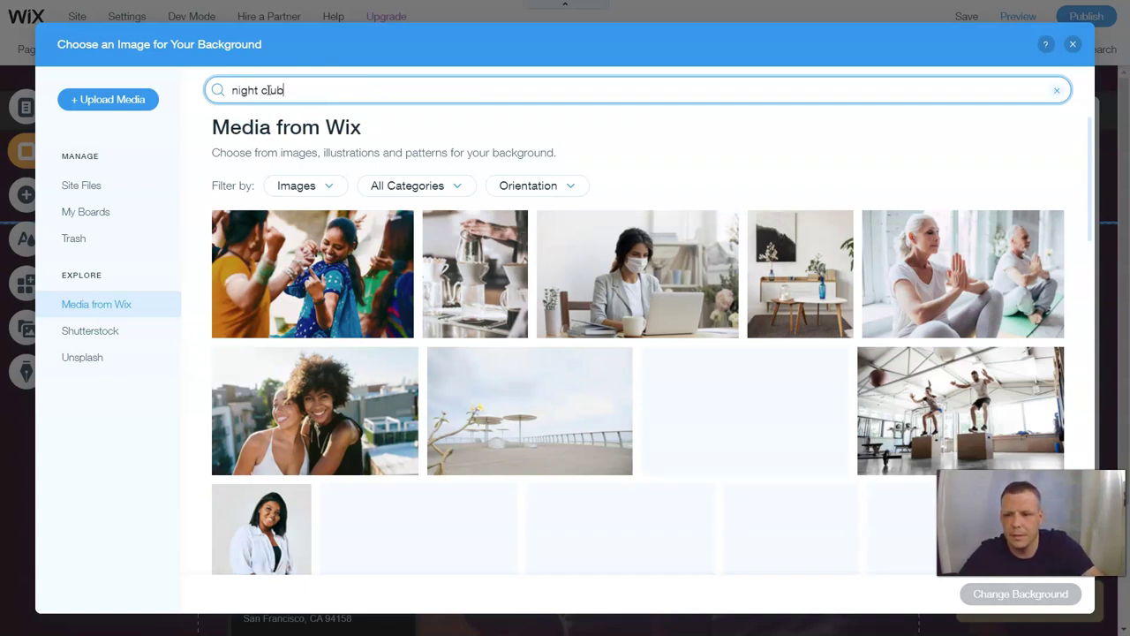
key(Return)
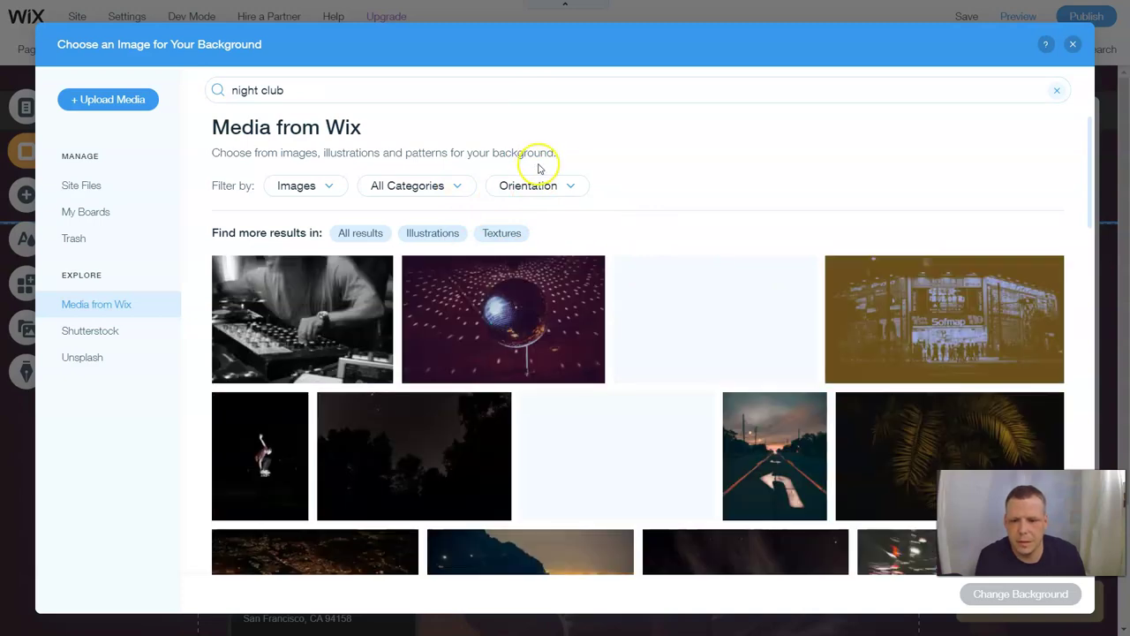
Examine the night club search results for a suitable background image.
scroll(539, 168, down, 2)
scroll(541, 168, down, 2)
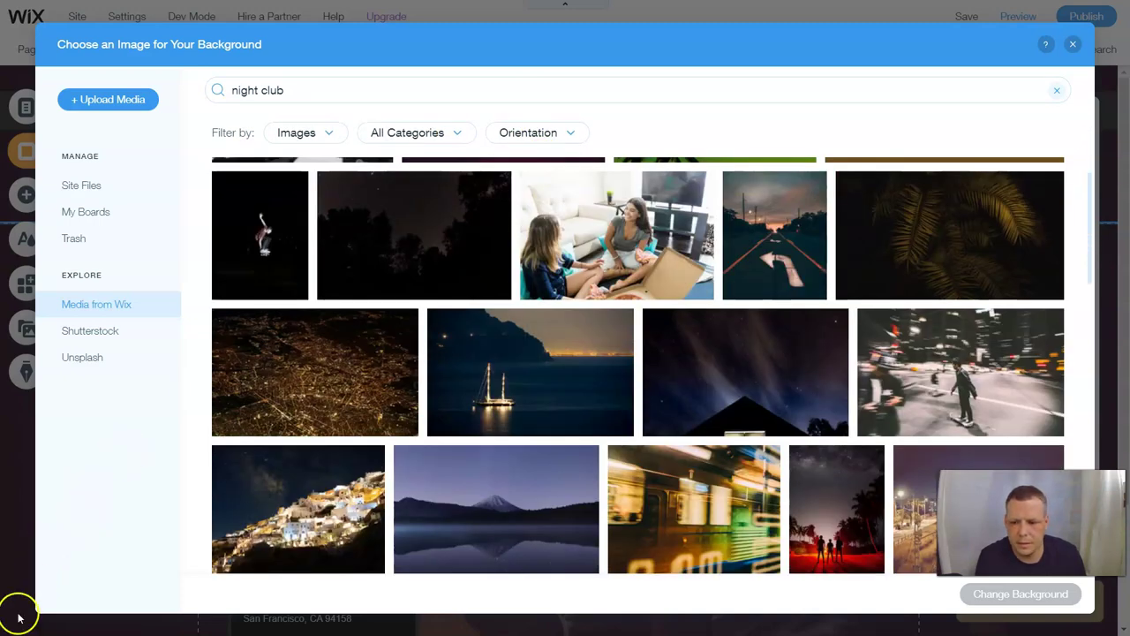
scroll(529, 265, down, 2)
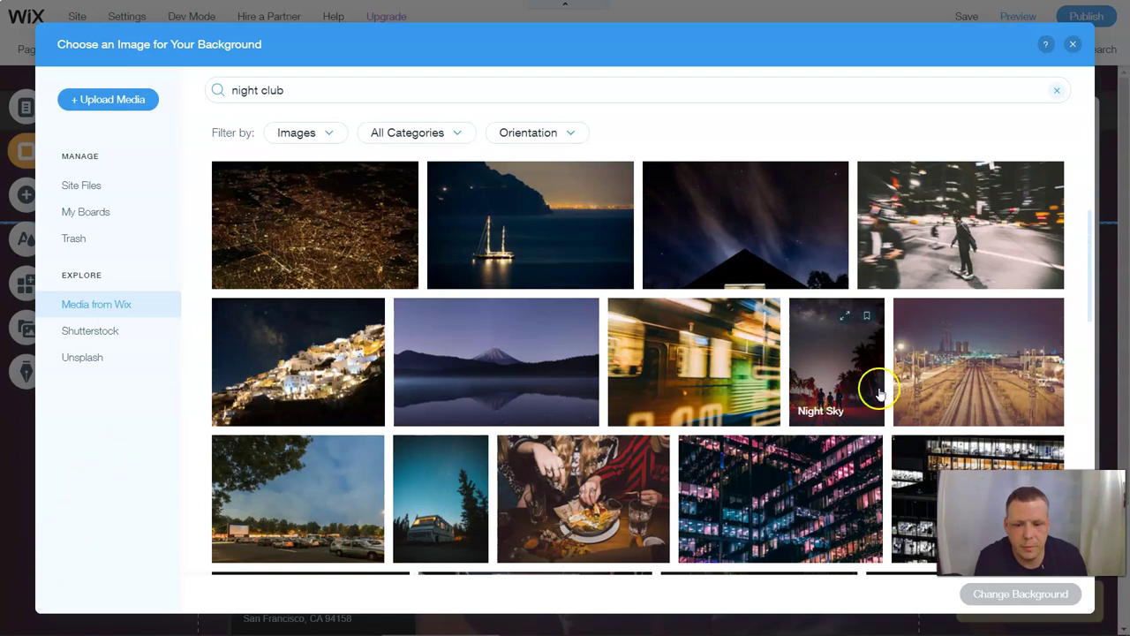
scroll(815, 396, down, 1)
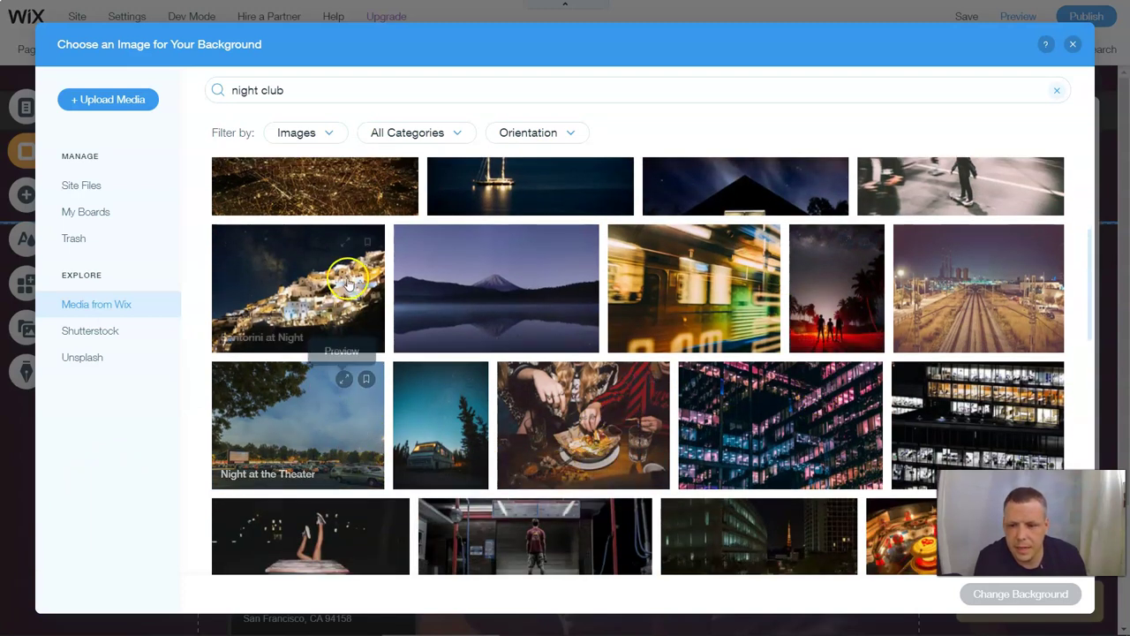
scroll(439, 328, up, 2)
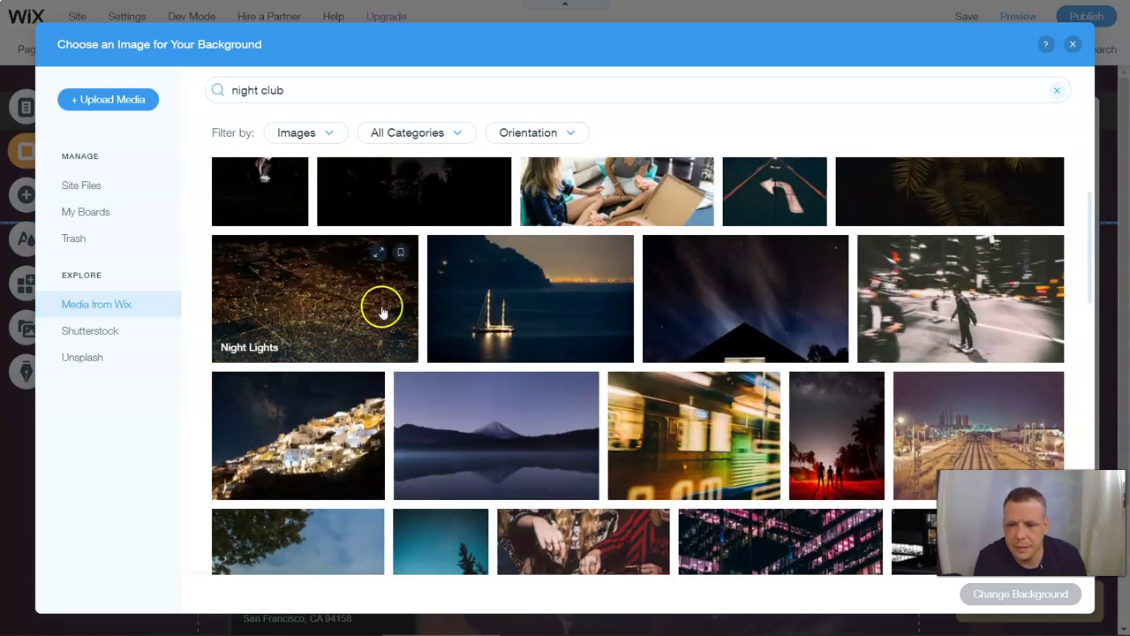
scroll(849, 360, down, 5)
scroll(774, 353, down, 2)
scroll(775, 345, up, 1)
scroll(777, 345, down, 3)
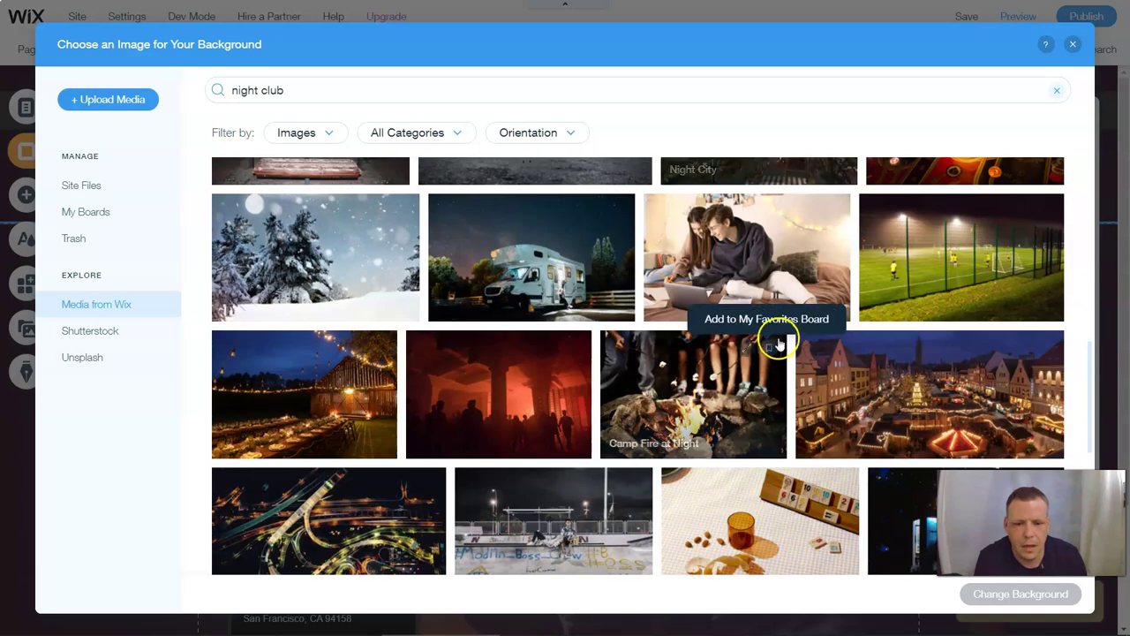
scroll(651, 434, down, 2)
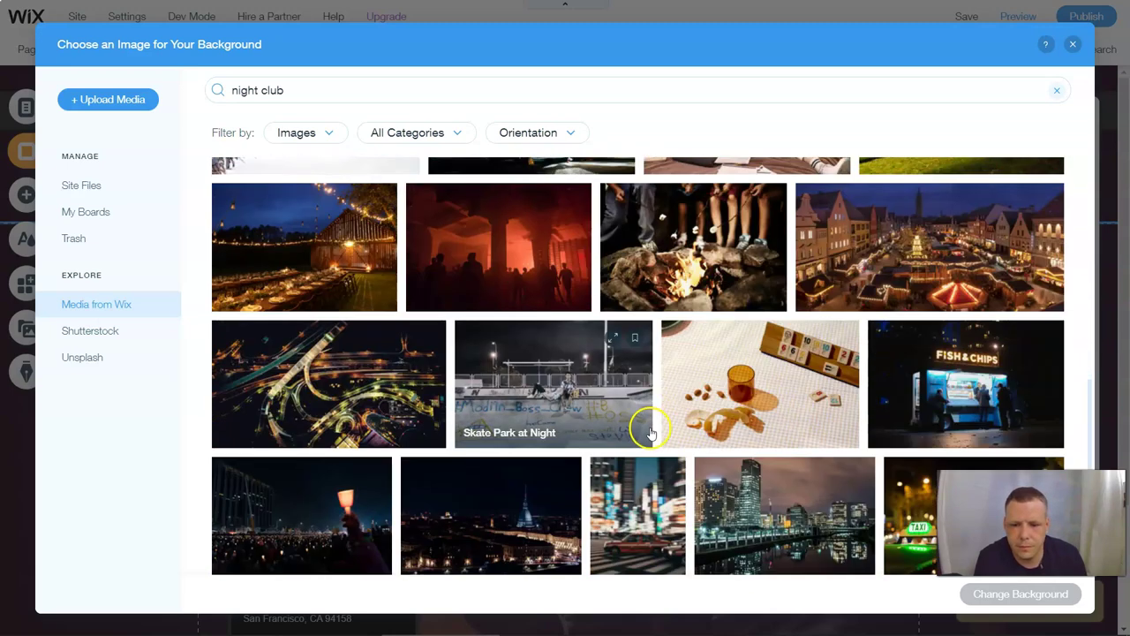
scroll(651, 434, down, 2)
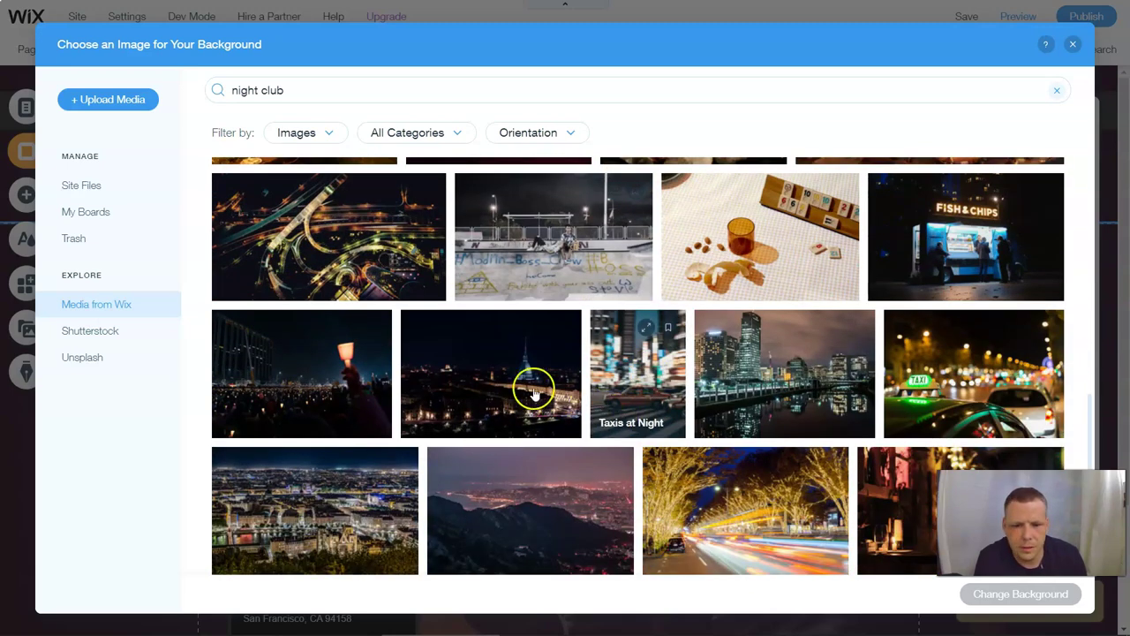
scroll(812, 399, down, 3)
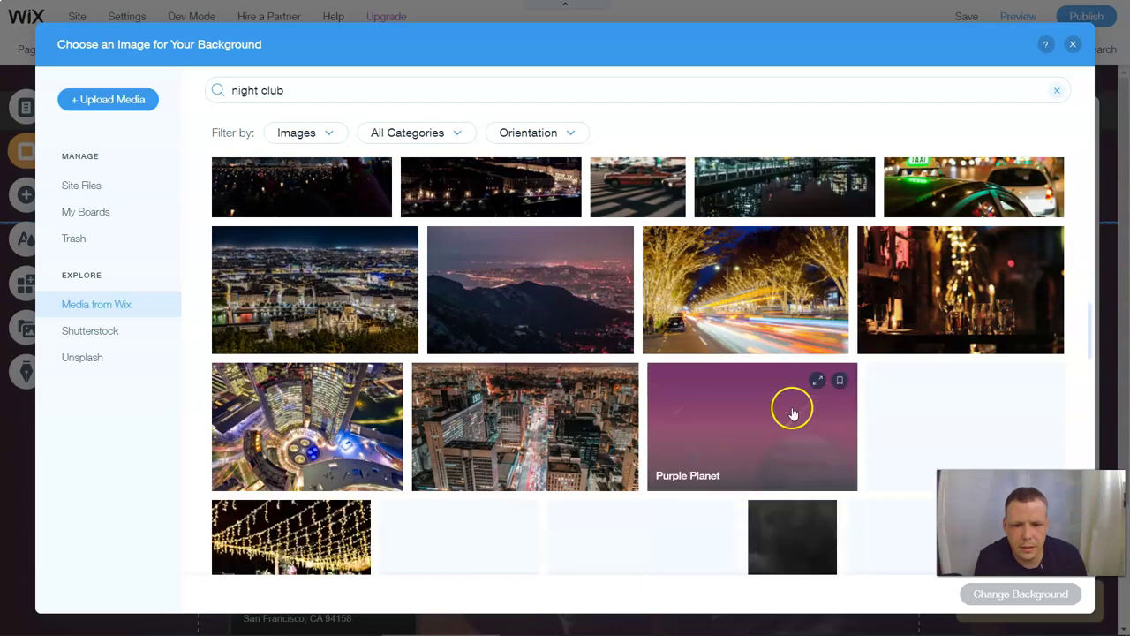
scroll(789, 403, up, 2)
scroll(799, 390, down, 4)
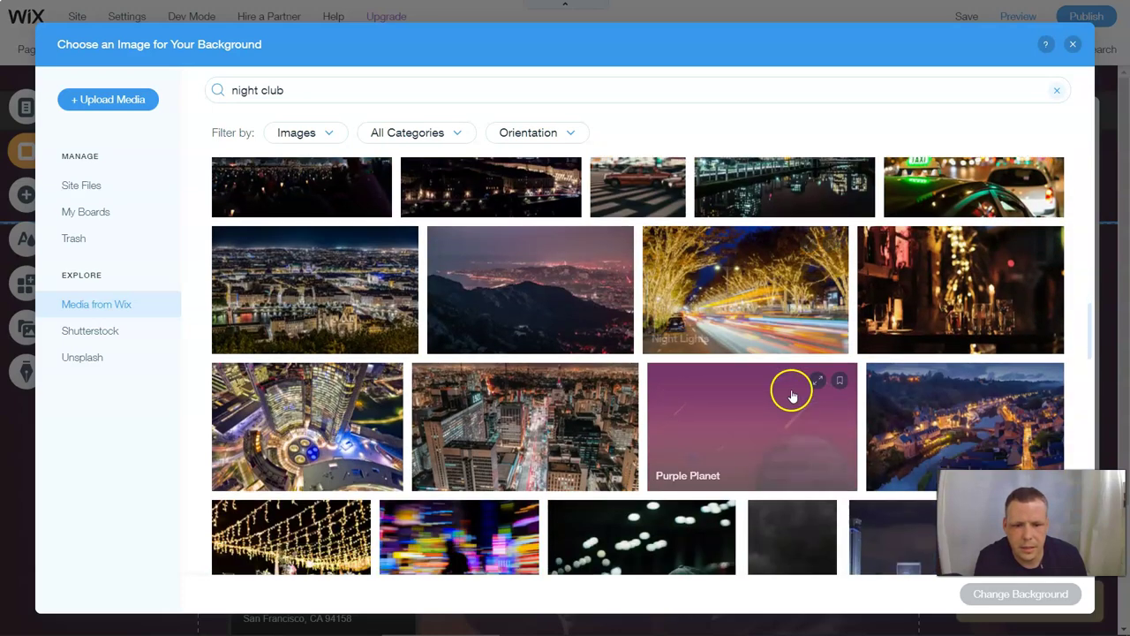
scroll(791, 393, down, 2)
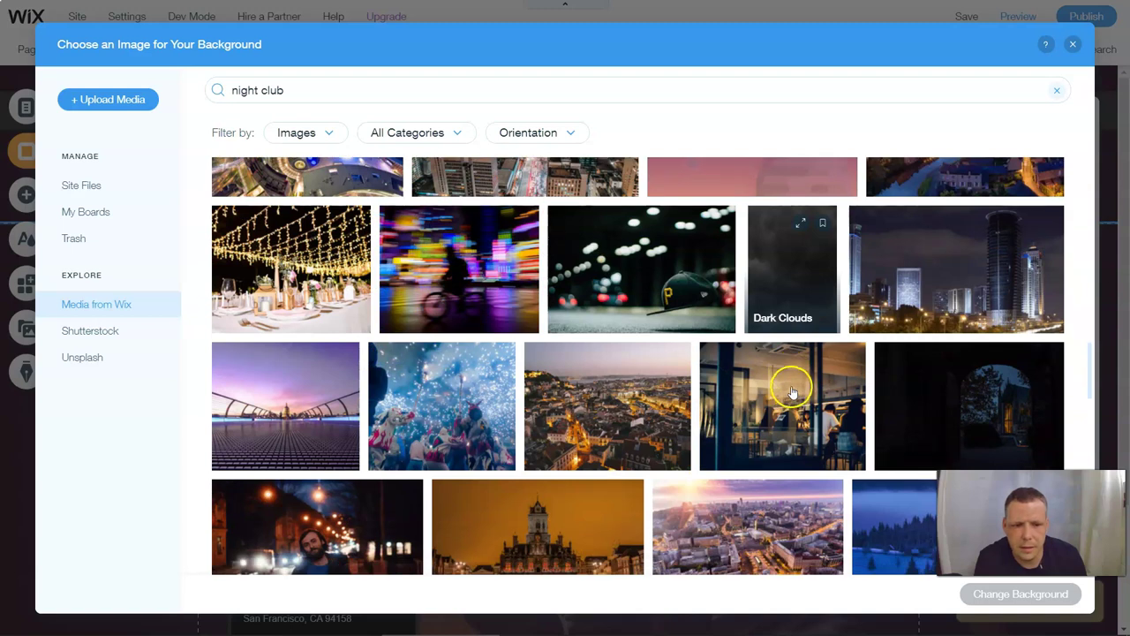
Set the Night City Lights image as the home page background and close the background settings.
click(962, 285)
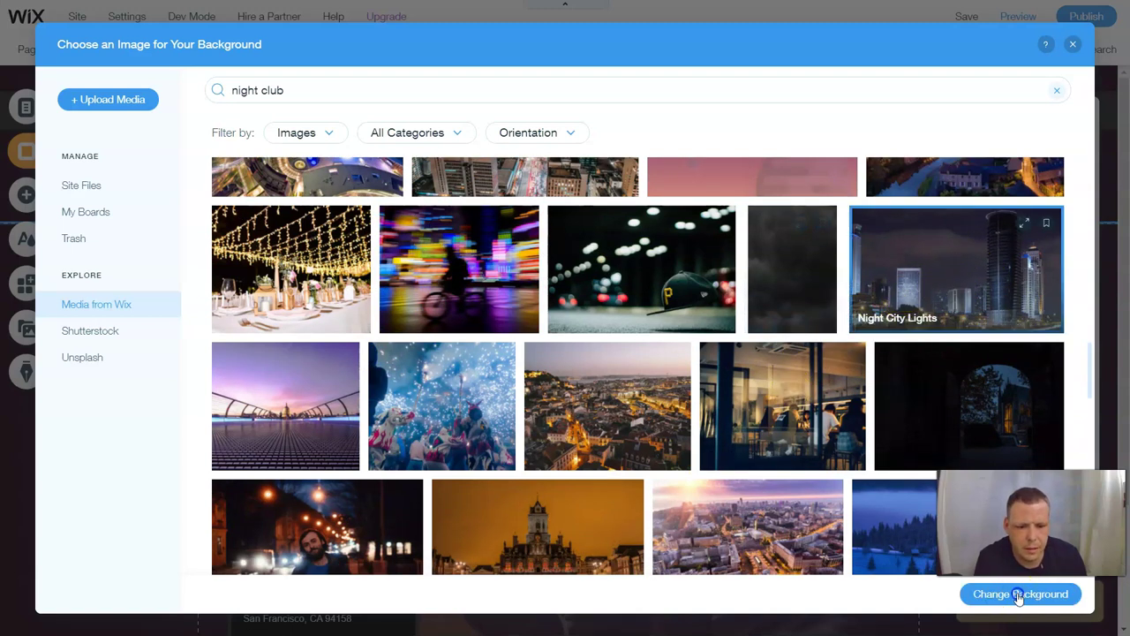
double_click(937, 294)
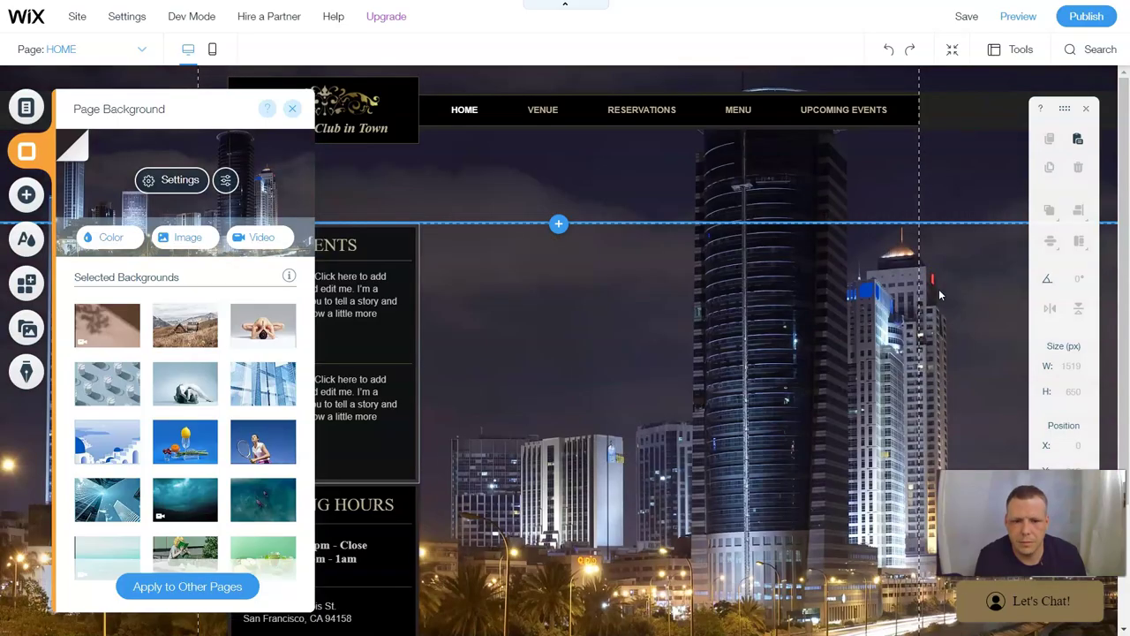
click(992, 286)
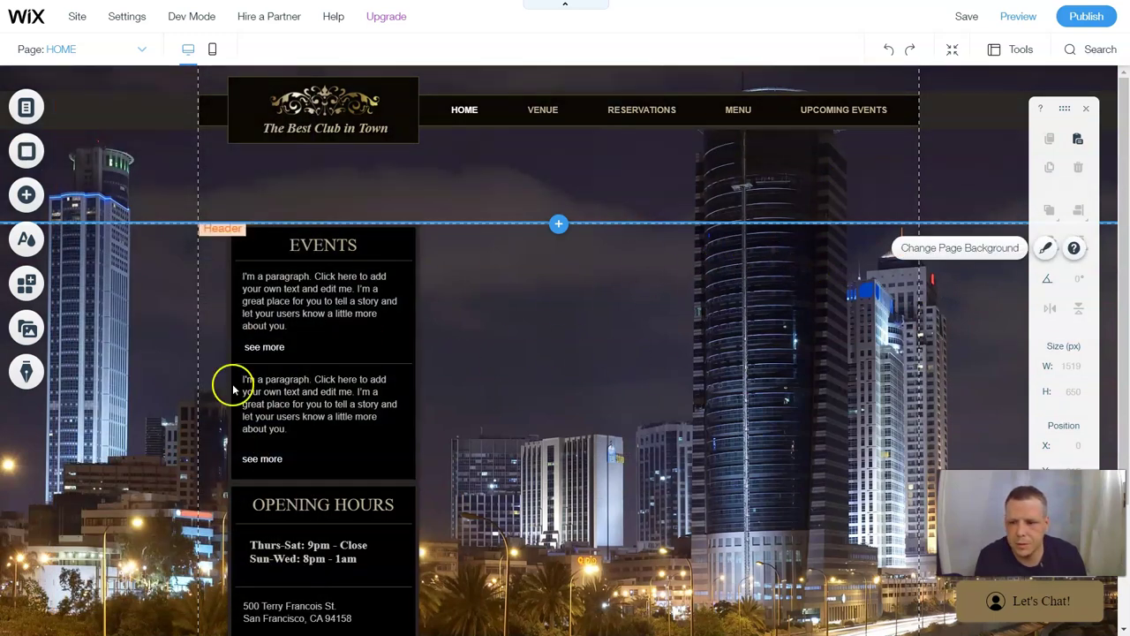
scroll(601, 267, down, 1)
scroll(616, 281, up, 1)
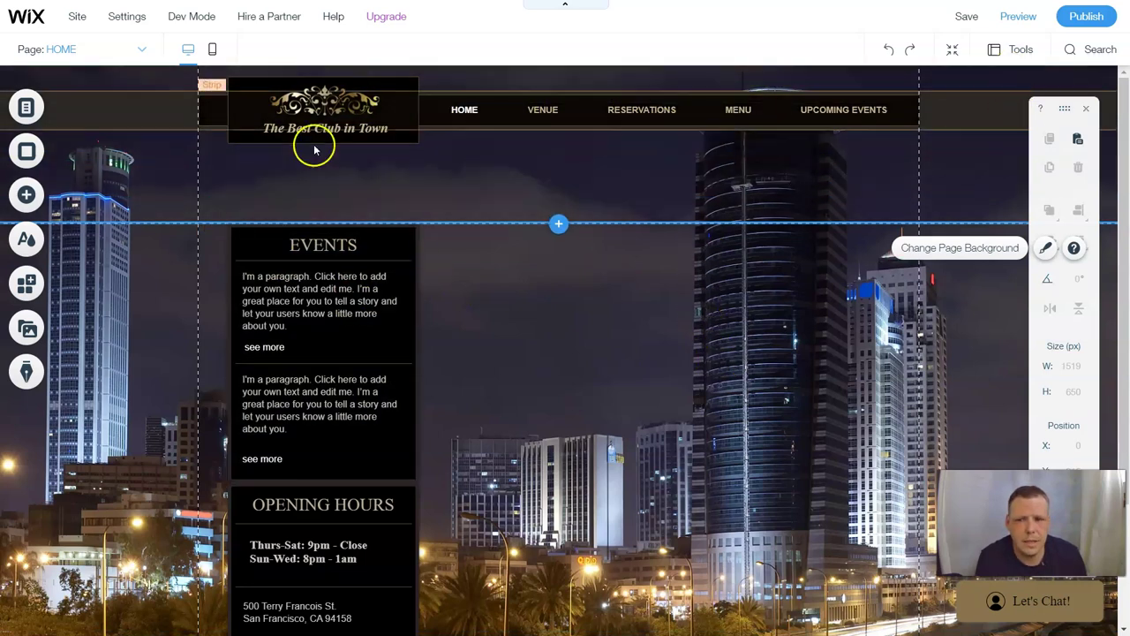
Switch from the HOME page to the VENUE page through the site's page list.
click(18, 113)
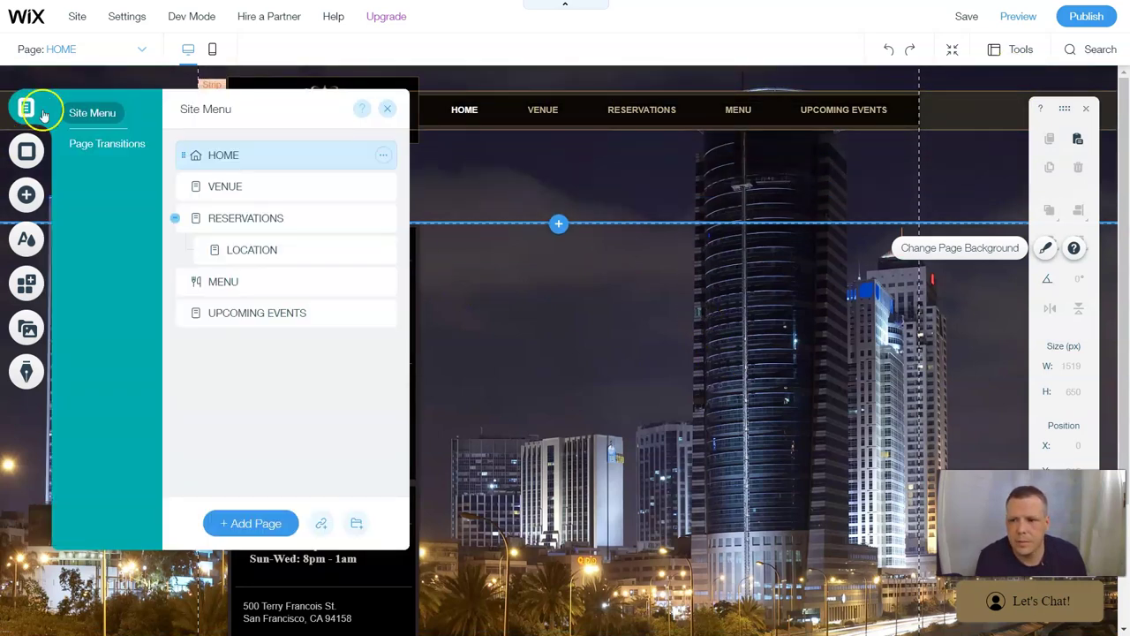
click(244, 194)
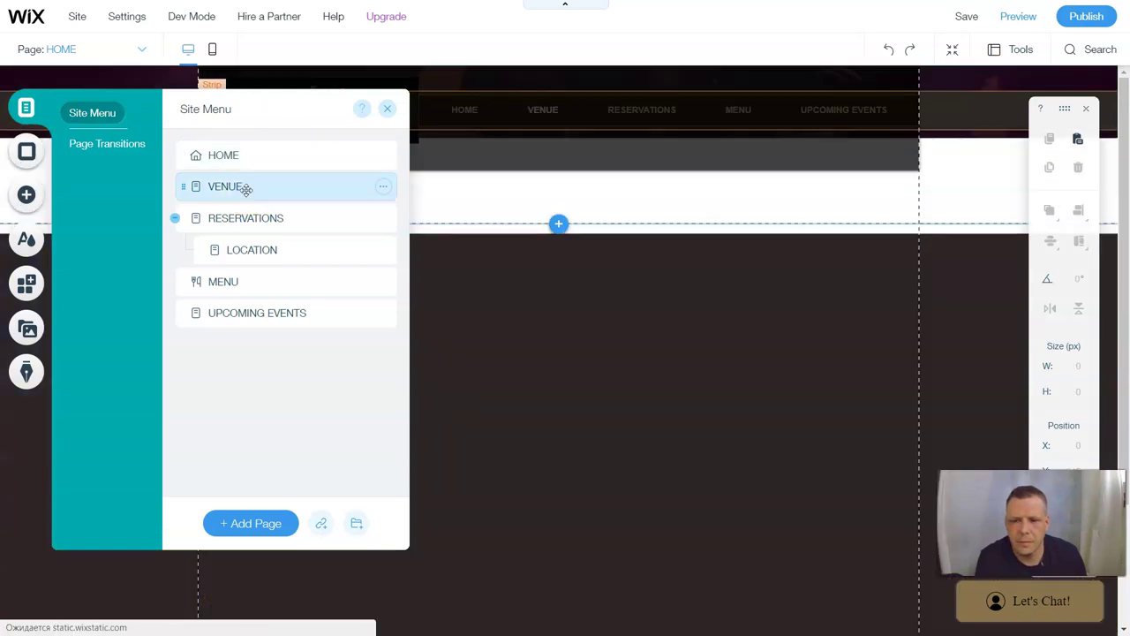
click(387, 109)
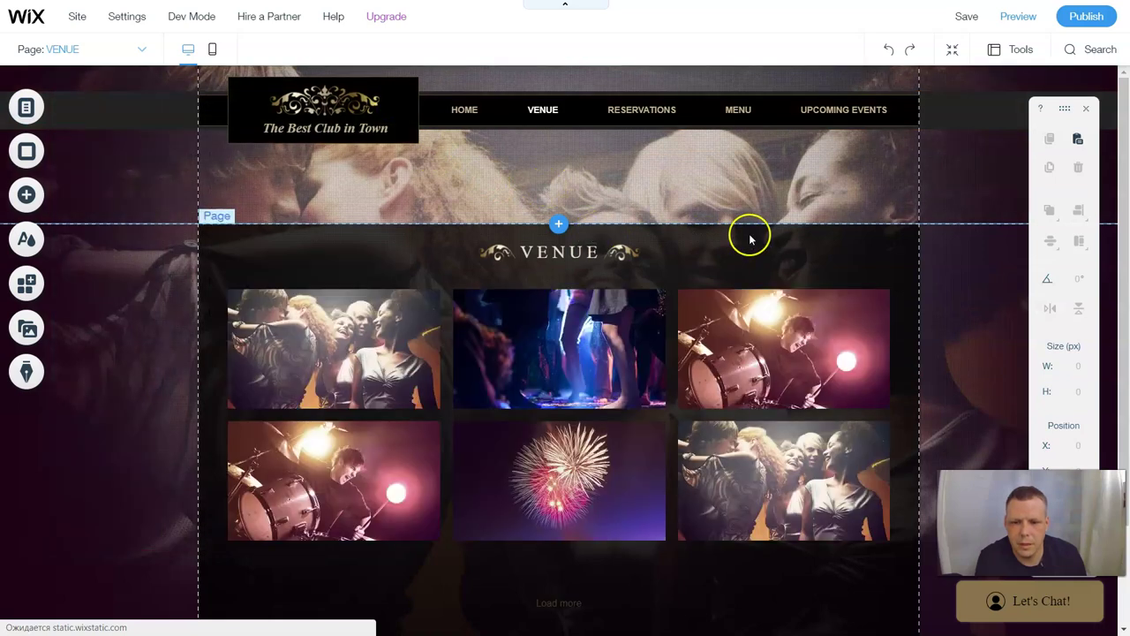
Open the media organizer of the Wix Pro Gallery on the VENUE page.
scroll(812, 367, down, 2)
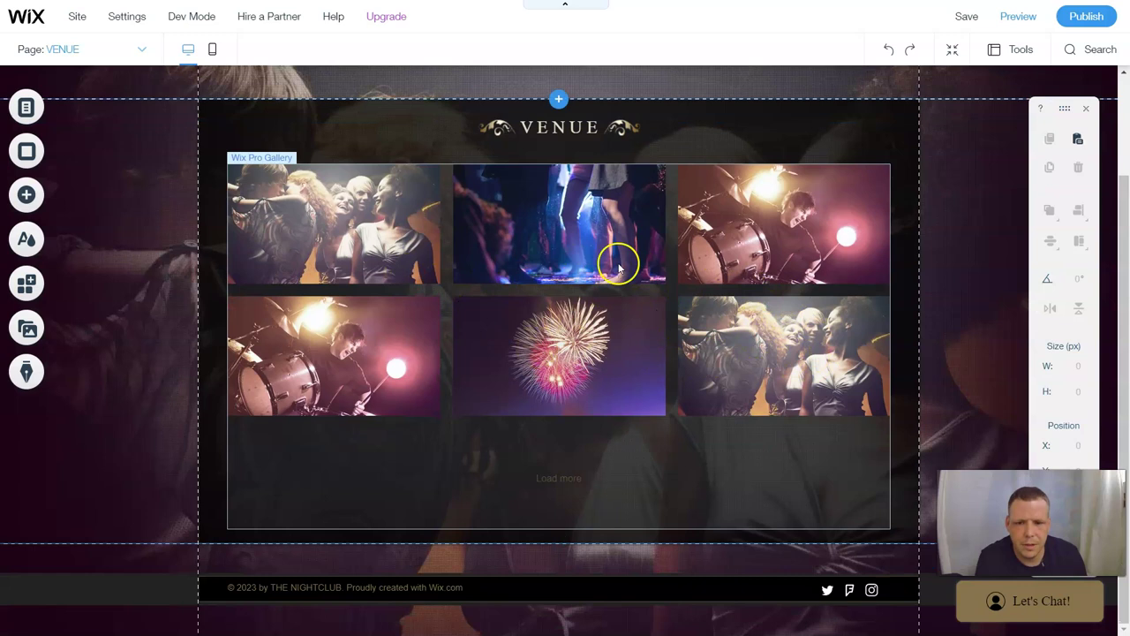
double_click(406, 225)
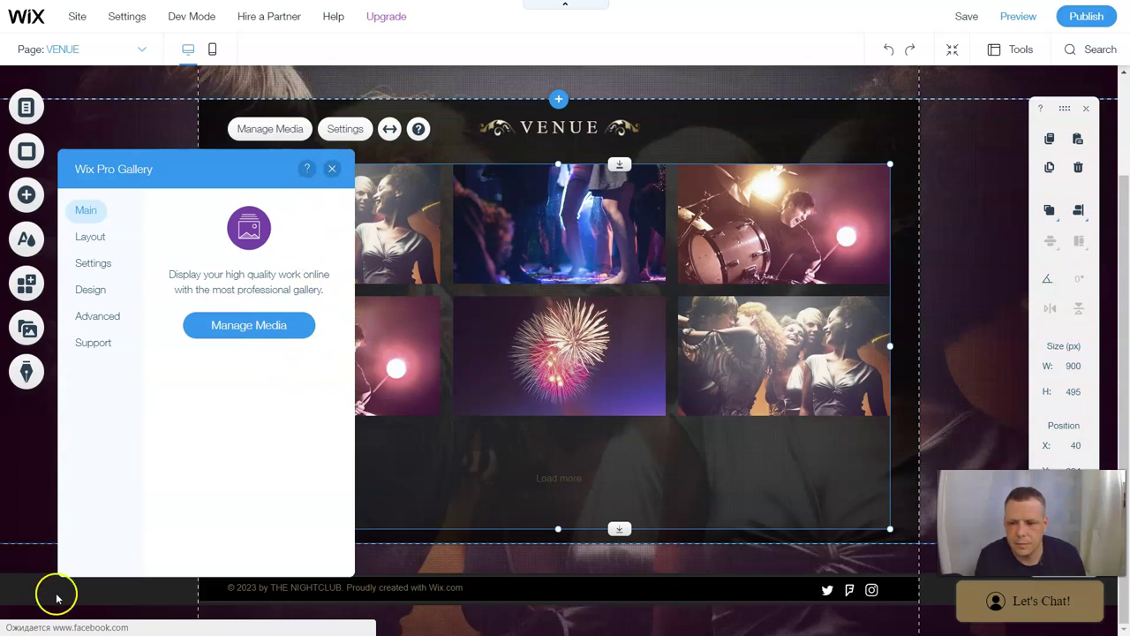
click(249, 325)
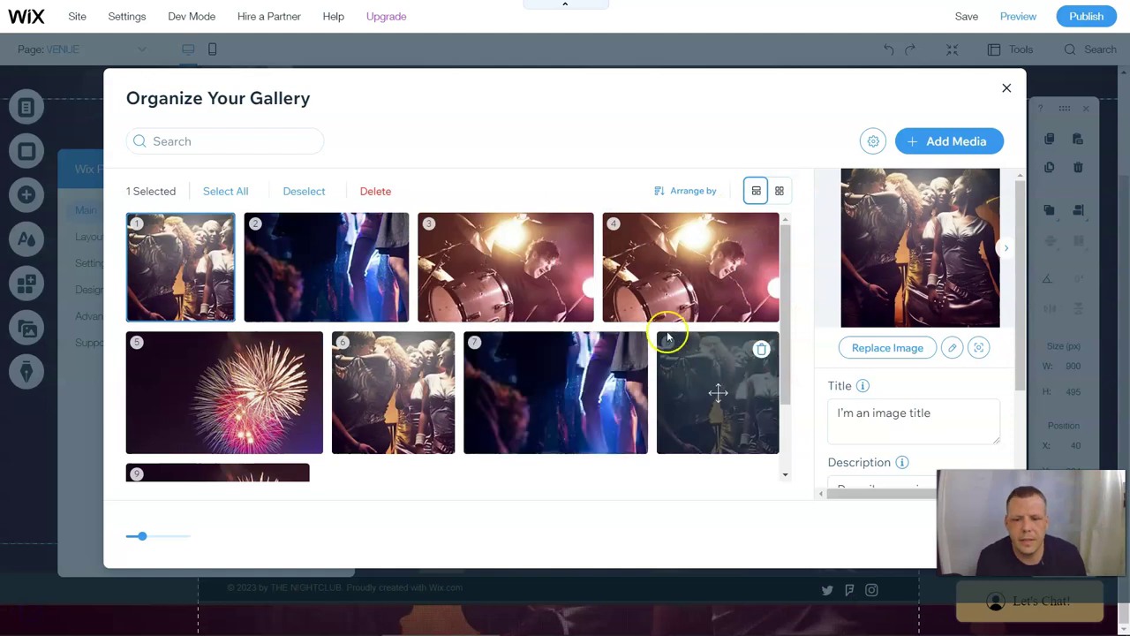
Move the third gallery image, the drummer, to the seventh place in the gallery order.
scroll(610, 380, down, 1)
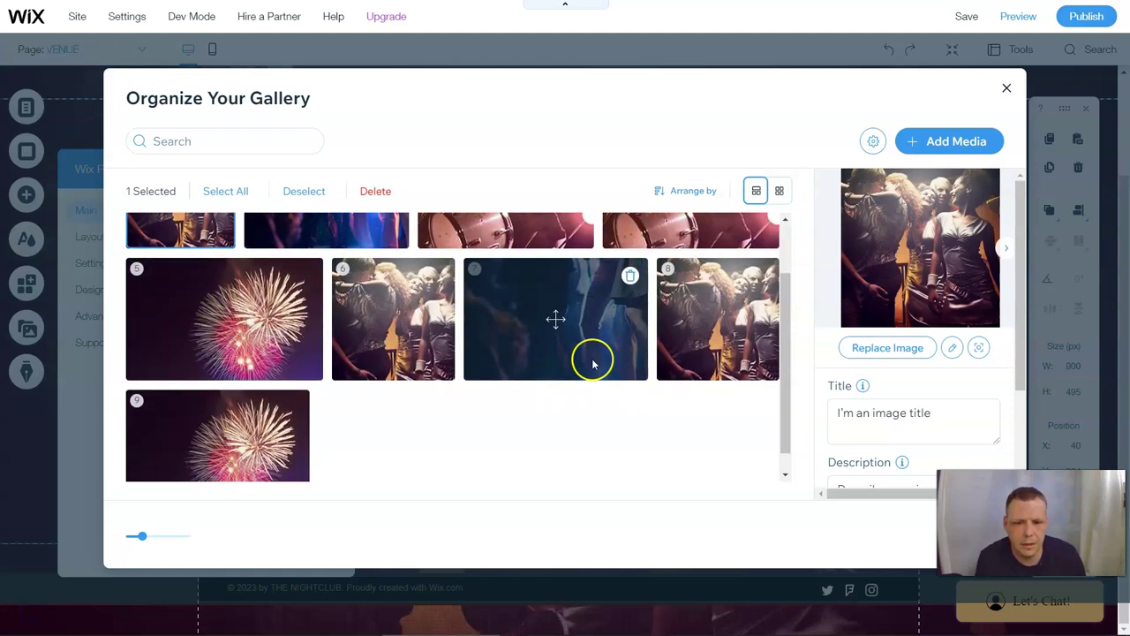
scroll(529, 335, up, 1)
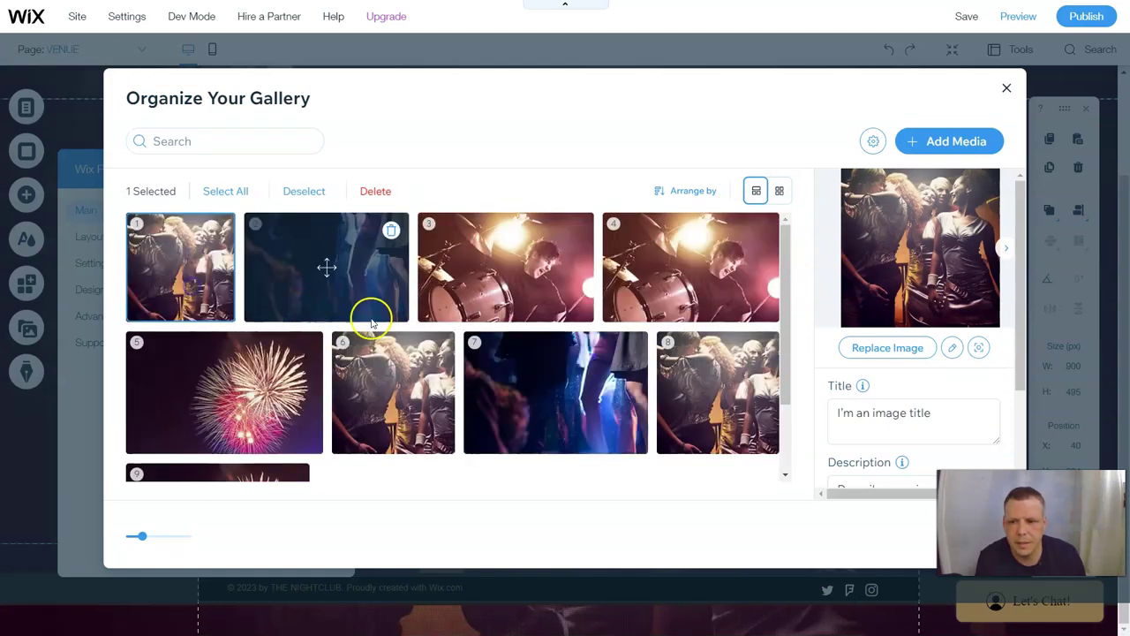
click(512, 284)
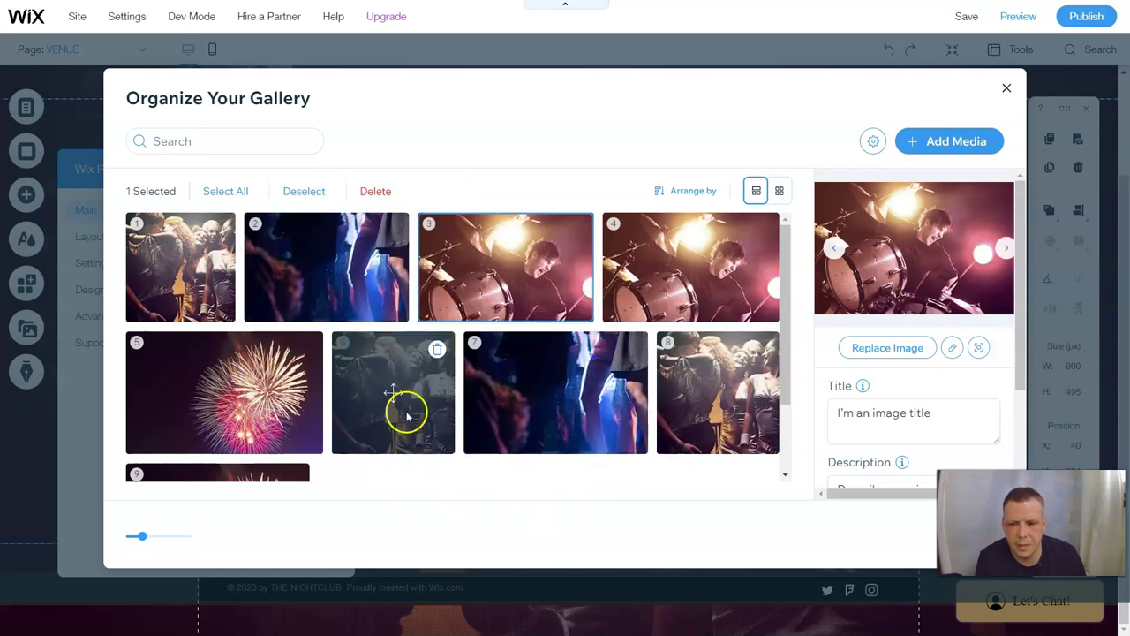
scroll(415, 388, down, 2)
scroll(463, 373, up, 2)
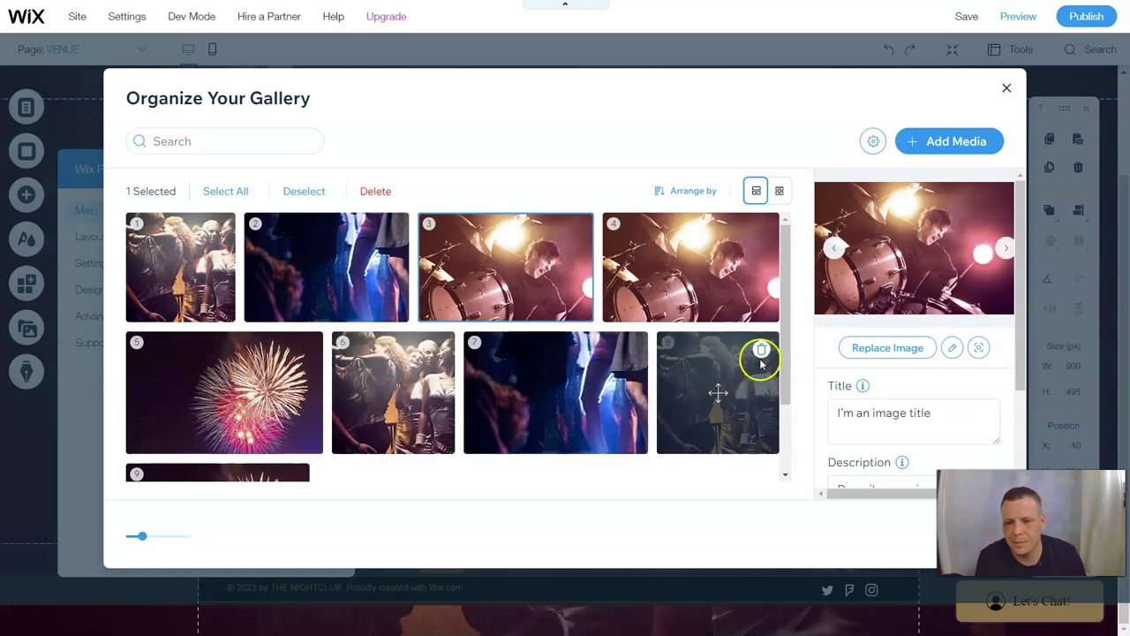
drag(527, 369, 586, 388)
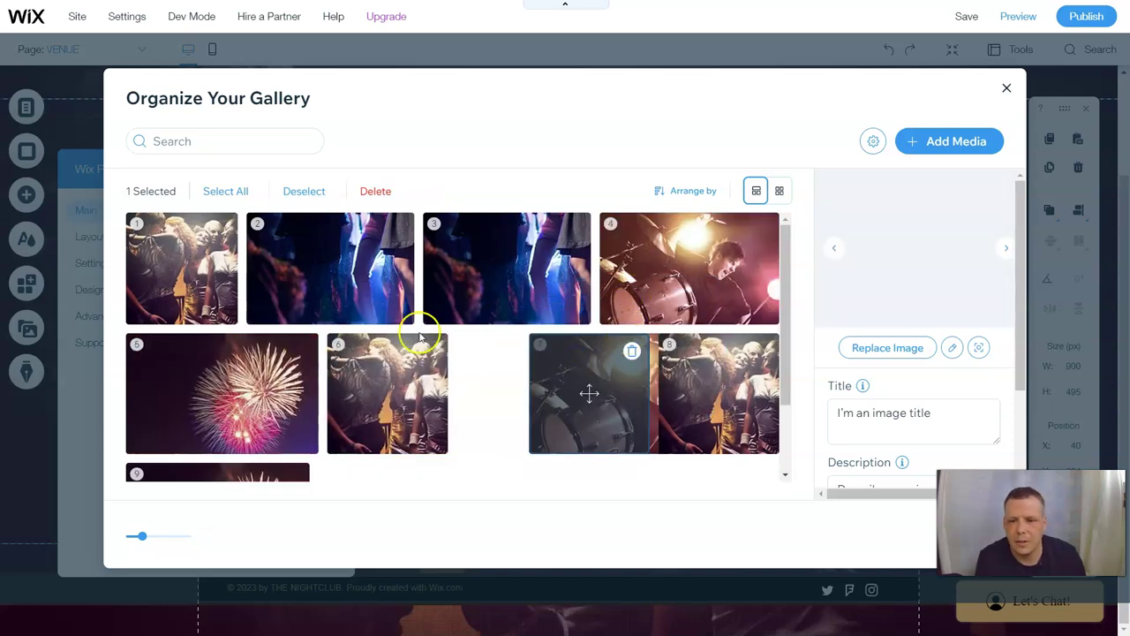
Move the first group photo to the seventh place and the fifth-placed group photo to the second place.
scroll(529, 308, down, 1)
scroll(467, 348, up, 1)
drag(167, 260, 618, 380)
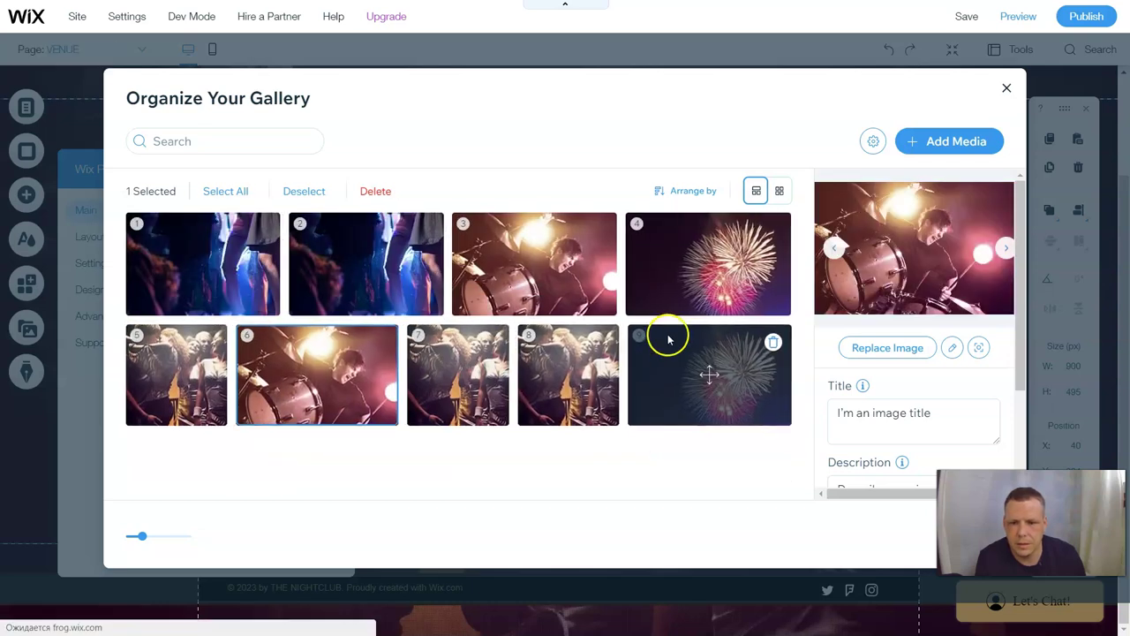
drag(554, 318, 870, 485)
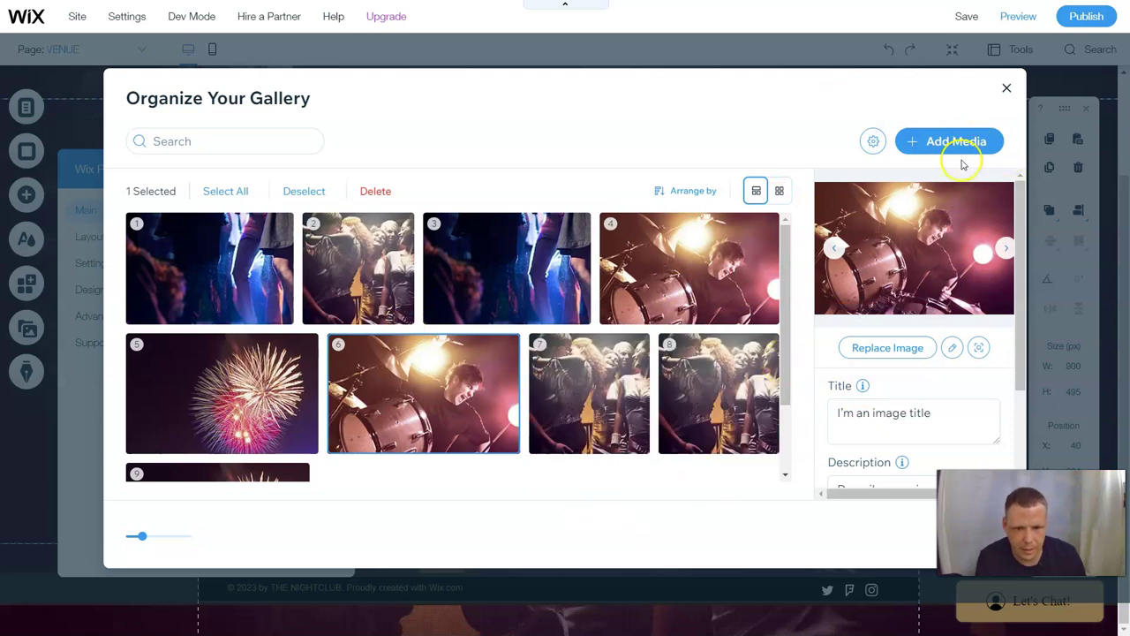
Check the selected drummer image's title, description and link fields, and close the media organizer.
scroll(918, 366, down, 2)
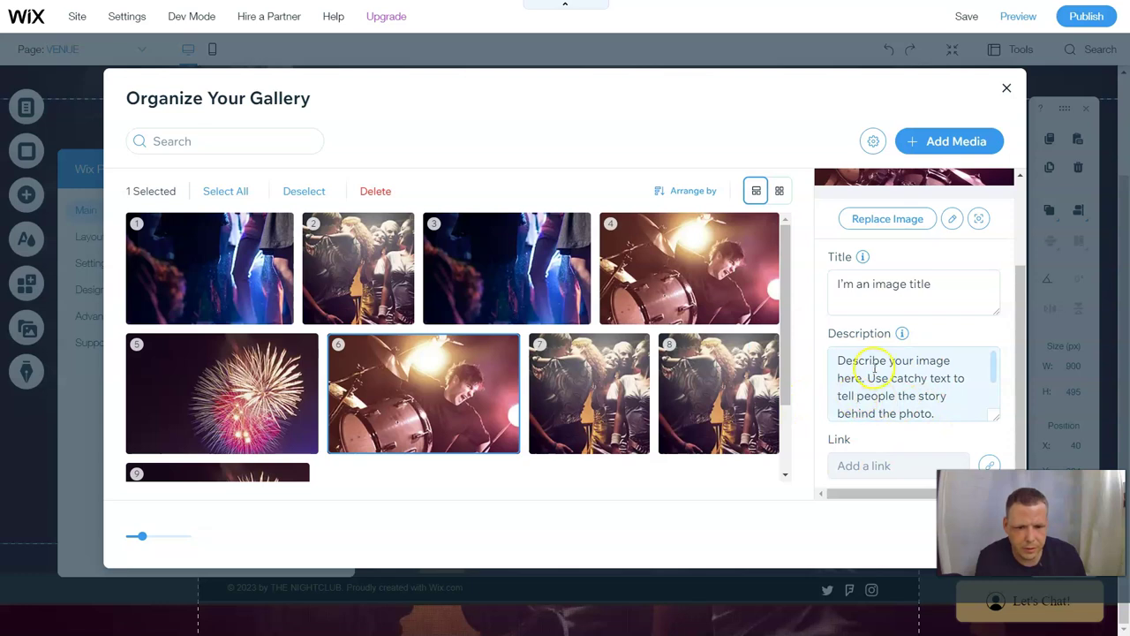
scroll(883, 369, up, 2)
scroll(883, 366, down, 2)
scroll(871, 383, down, 1)
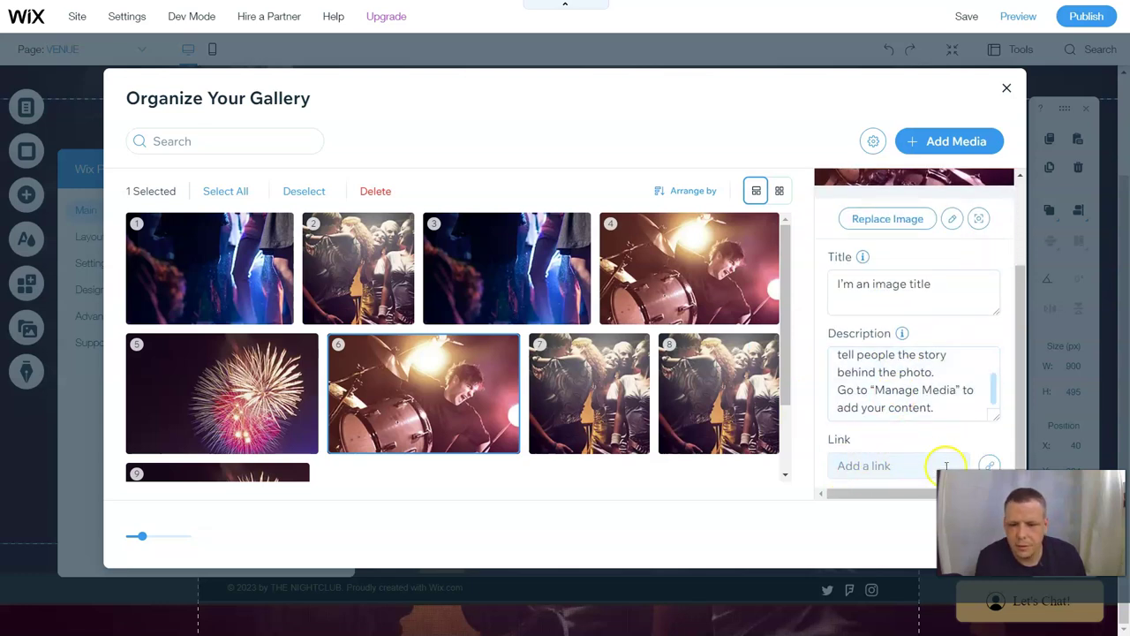
click(1009, 91)
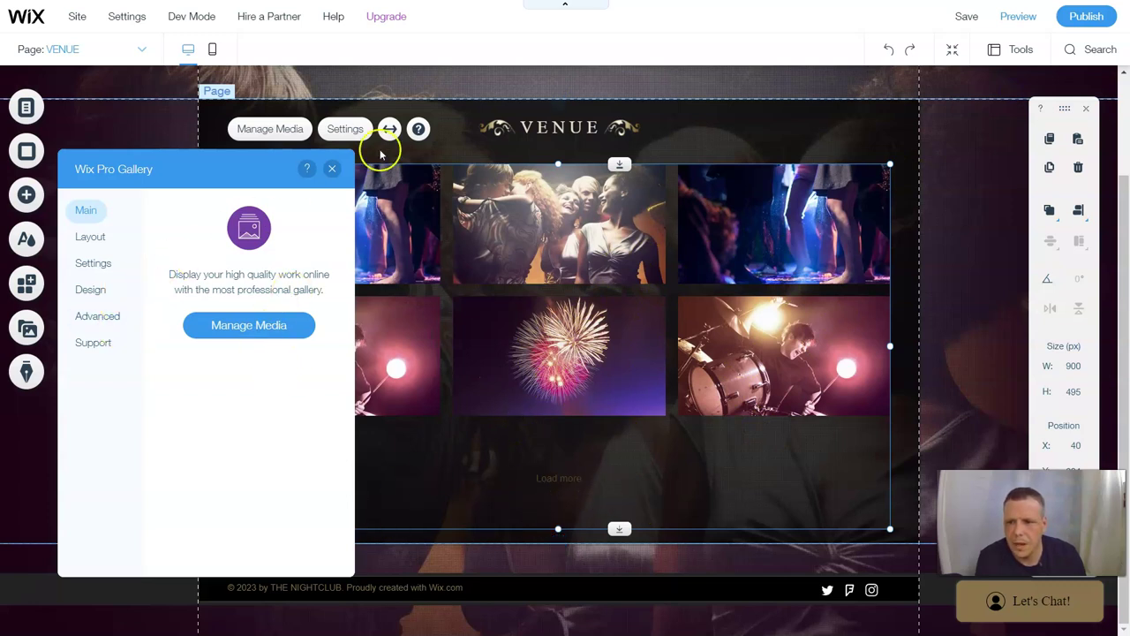
Display the title and description for the gallery images in the text design and position the info underneath the images.
click(92, 291)
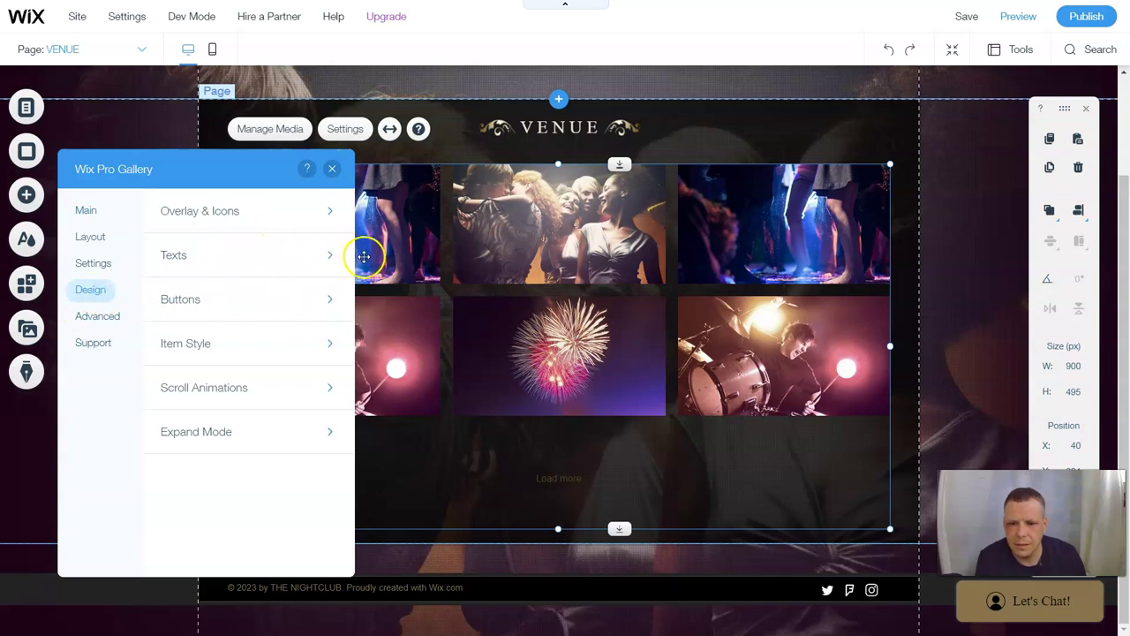
click(329, 254)
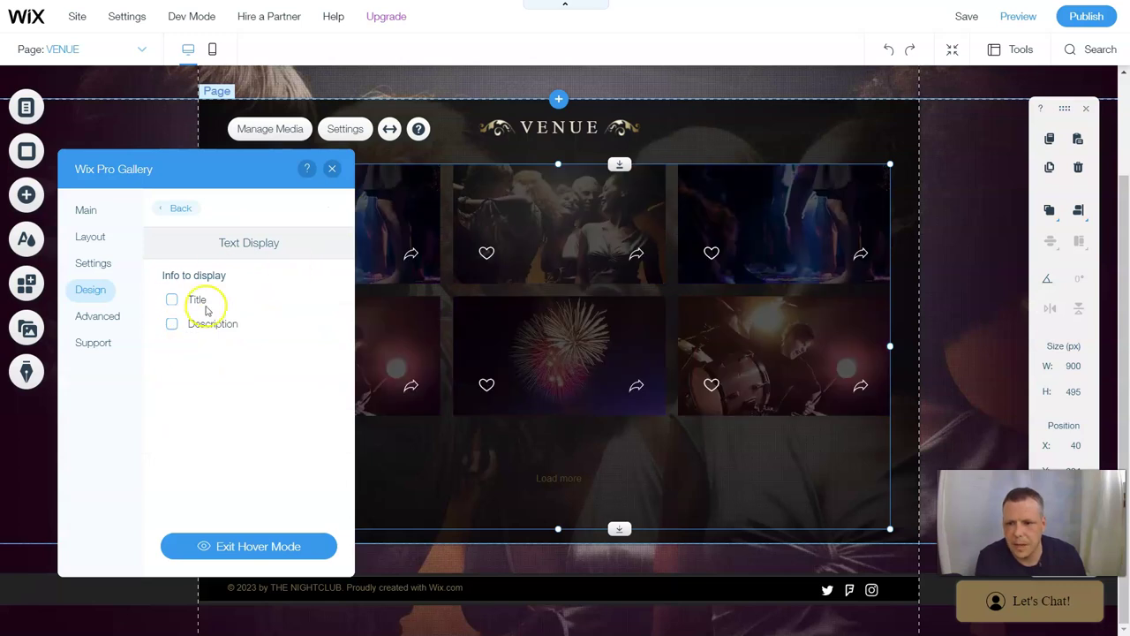
click(173, 300)
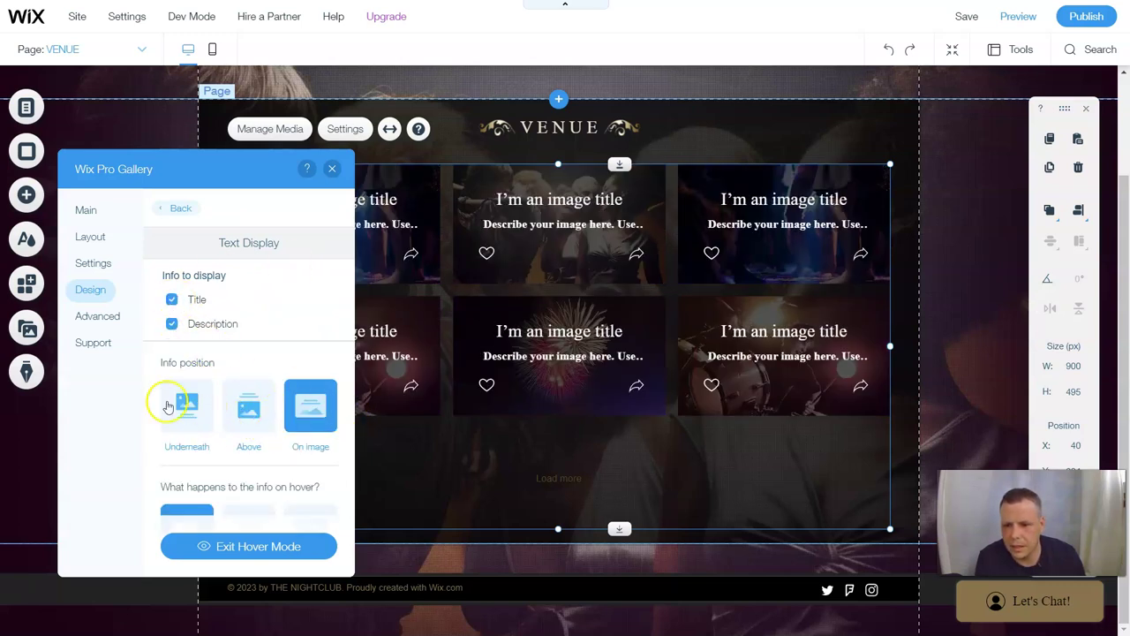
scroll(269, 338, down, 3)
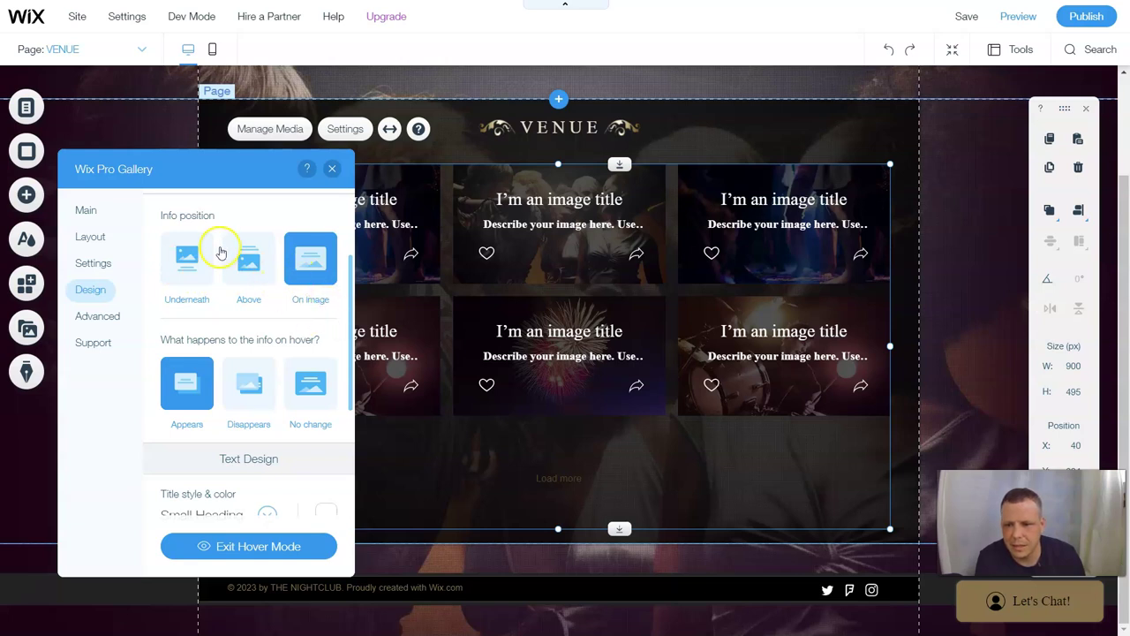
click(252, 275)
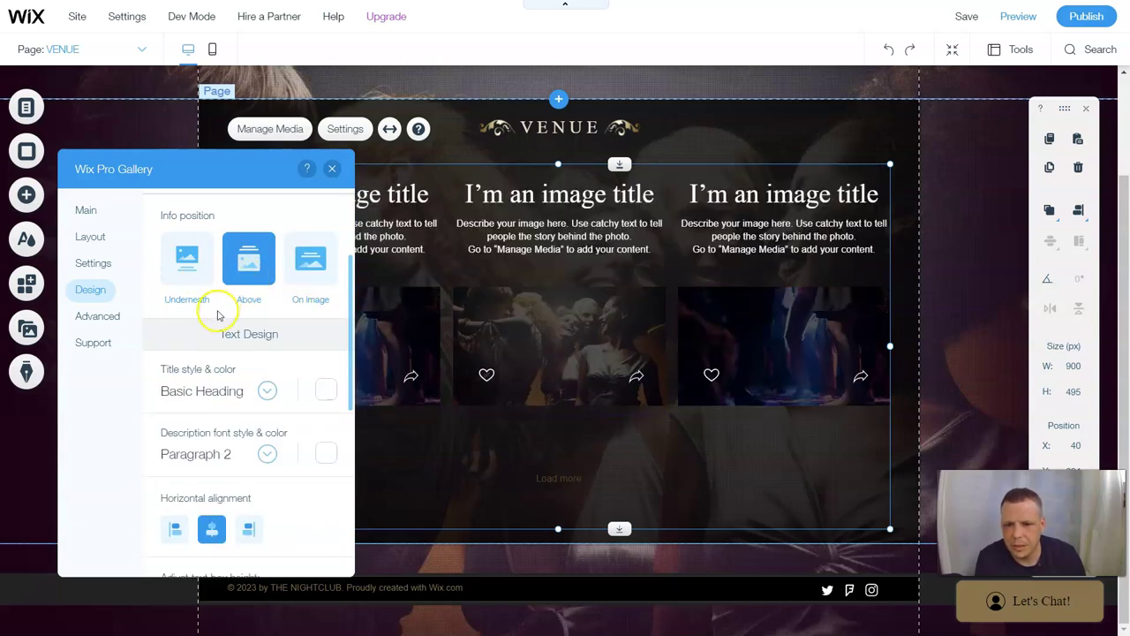
click(190, 264)
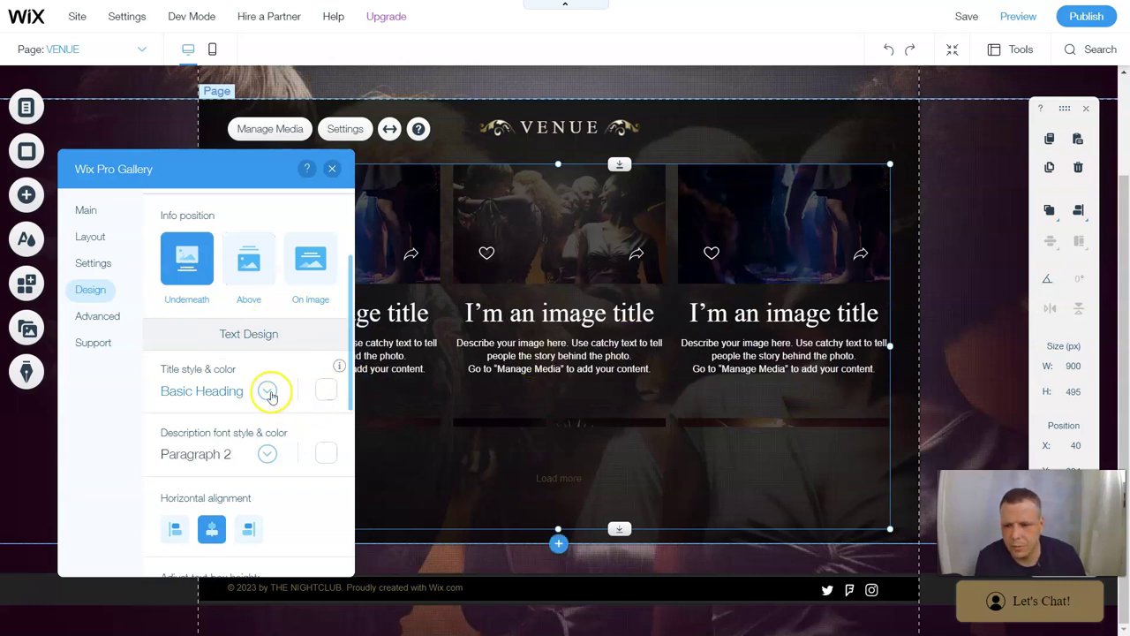
Set the gallery title style to the Paragraph 1 theme and close the font picker.
scroll(267, 388, down, 2)
click(266, 323)
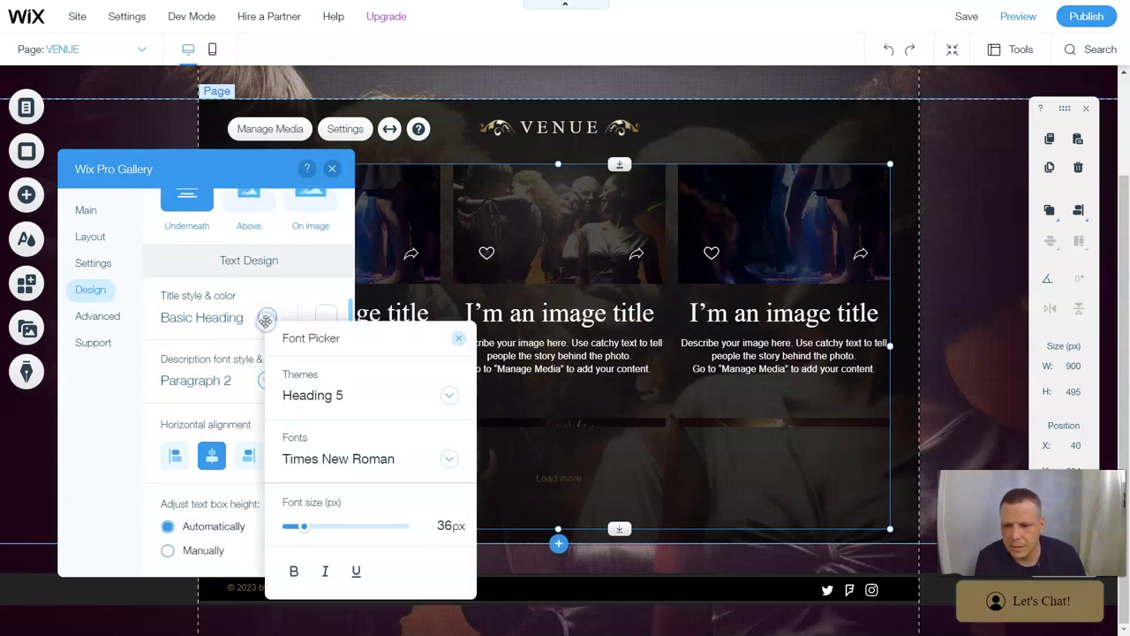
click(431, 392)
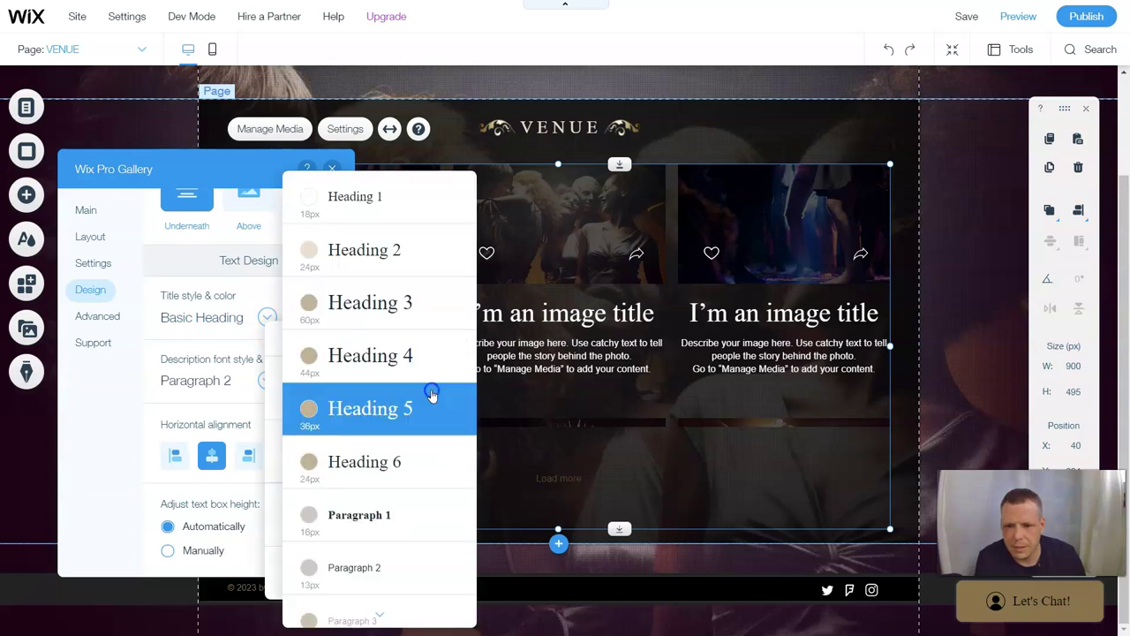
scroll(373, 467, down, 1)
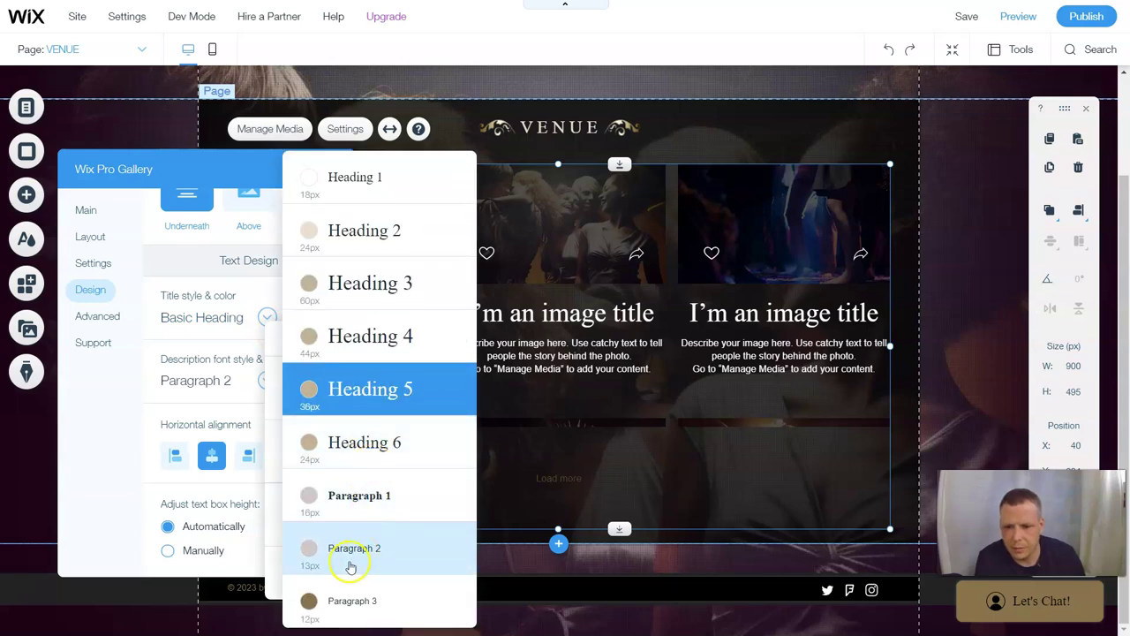
click(384, 496)
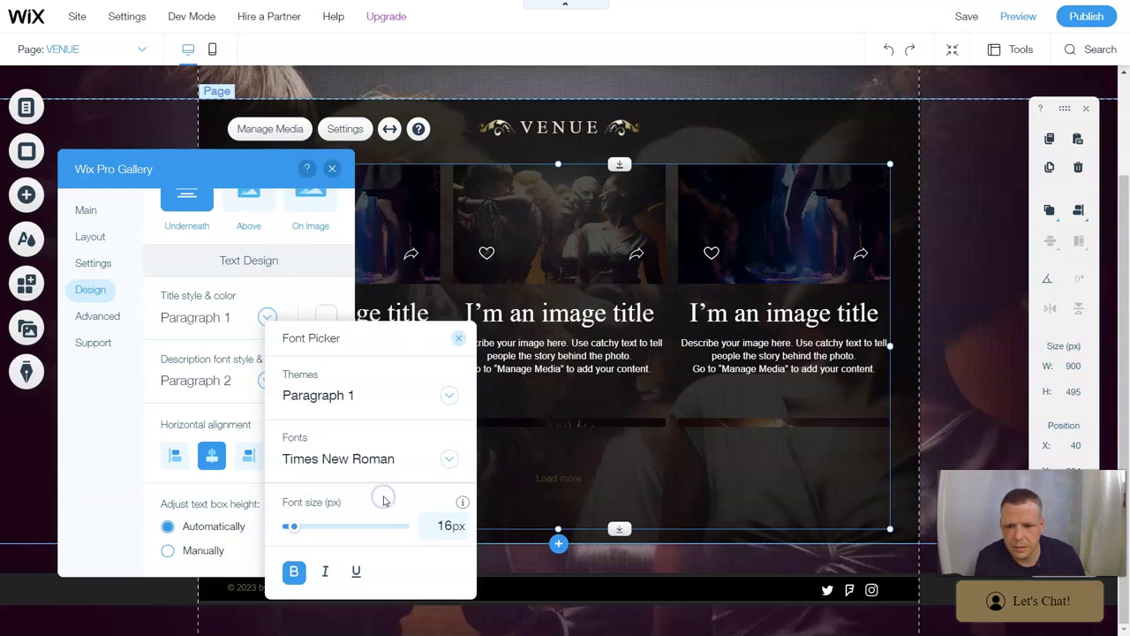
click(456, 343)
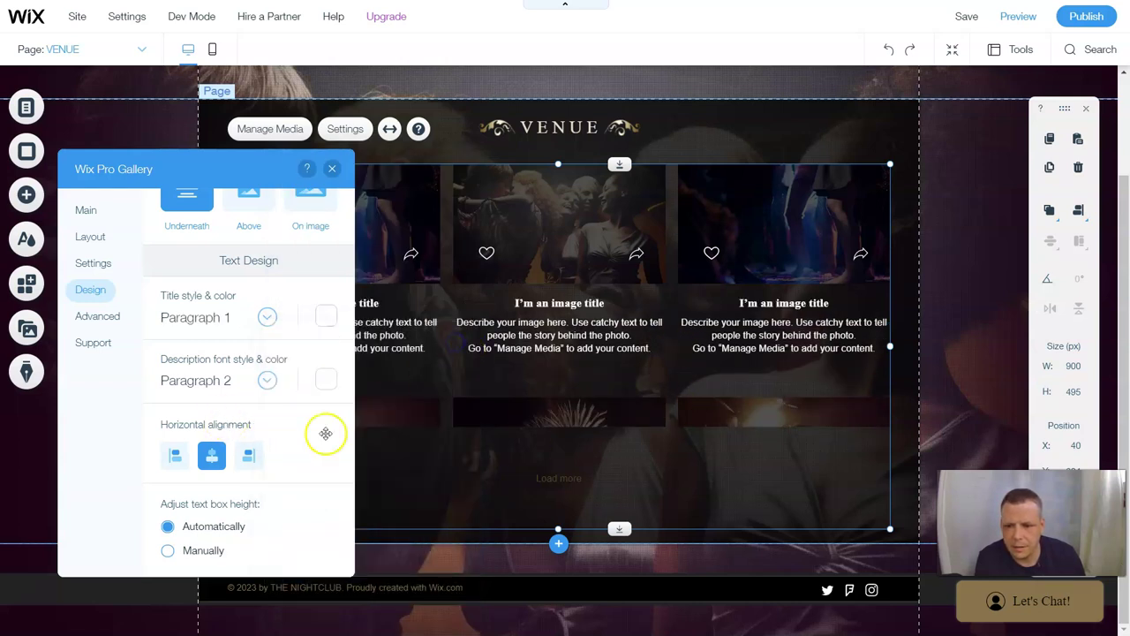
Try right and left horizontal alignment for the gallery text and return it to centre.
click(245, 457)
click(175, 456)
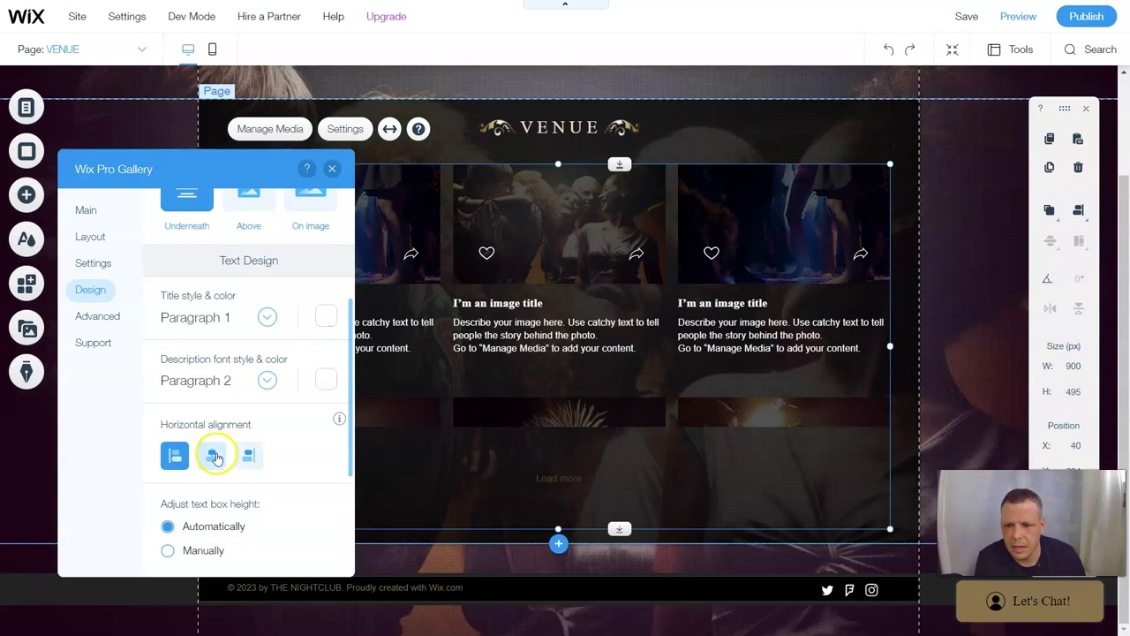
click(216, 456)
Review the gallery's text box height, padding and spacing options, and close the gallery settings.
scroll(323, 433, down, 3)
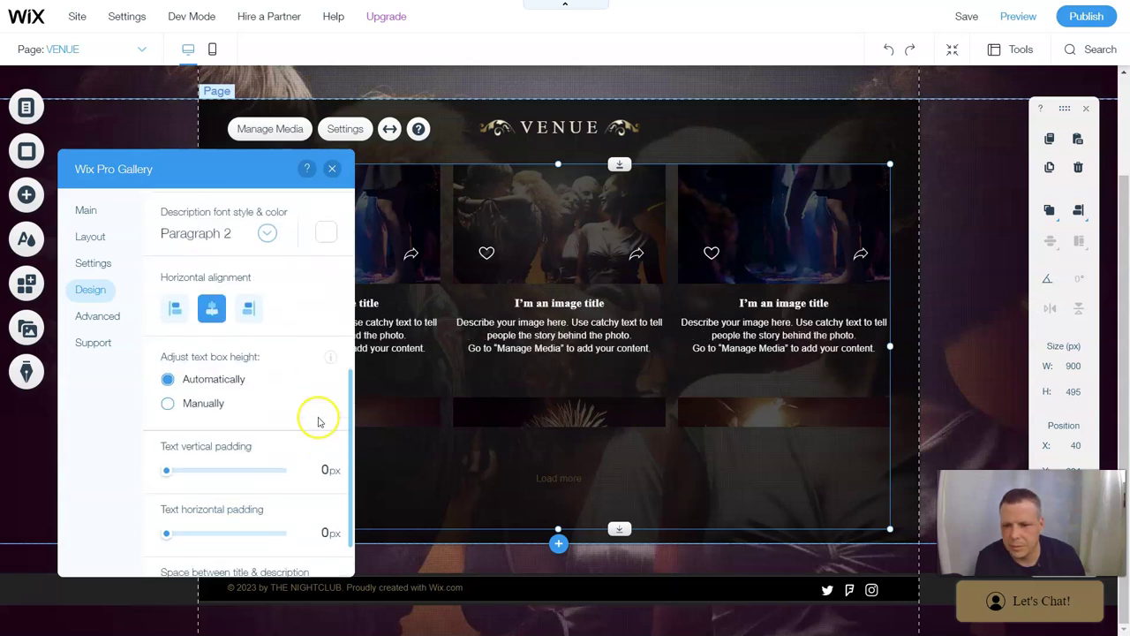
scroll(247, 395, down, 1)
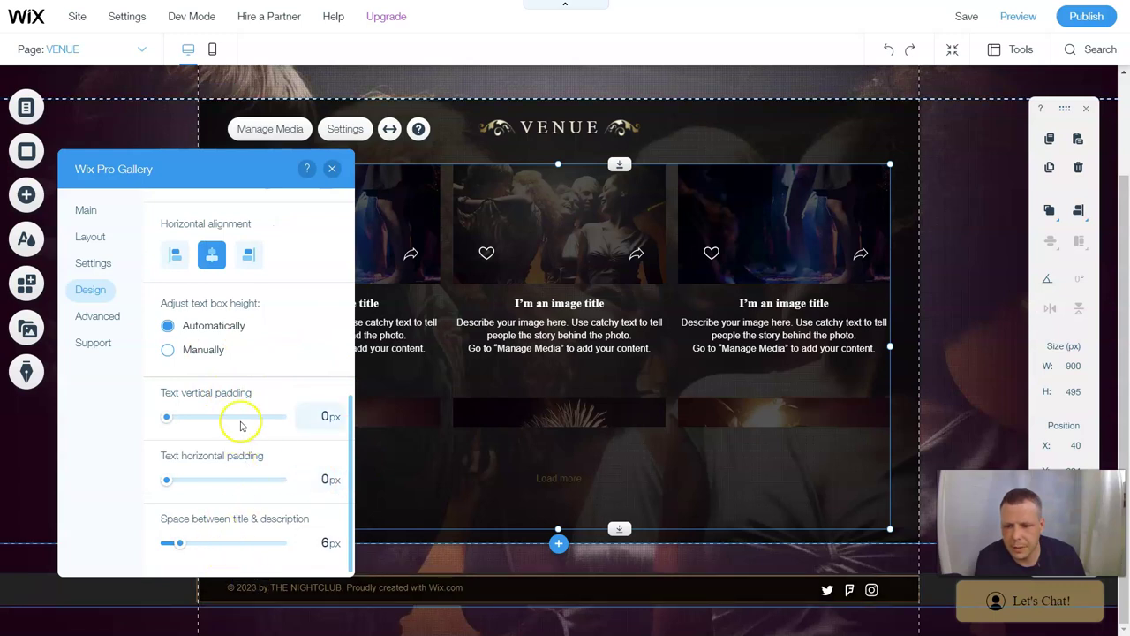
click(332, 168)
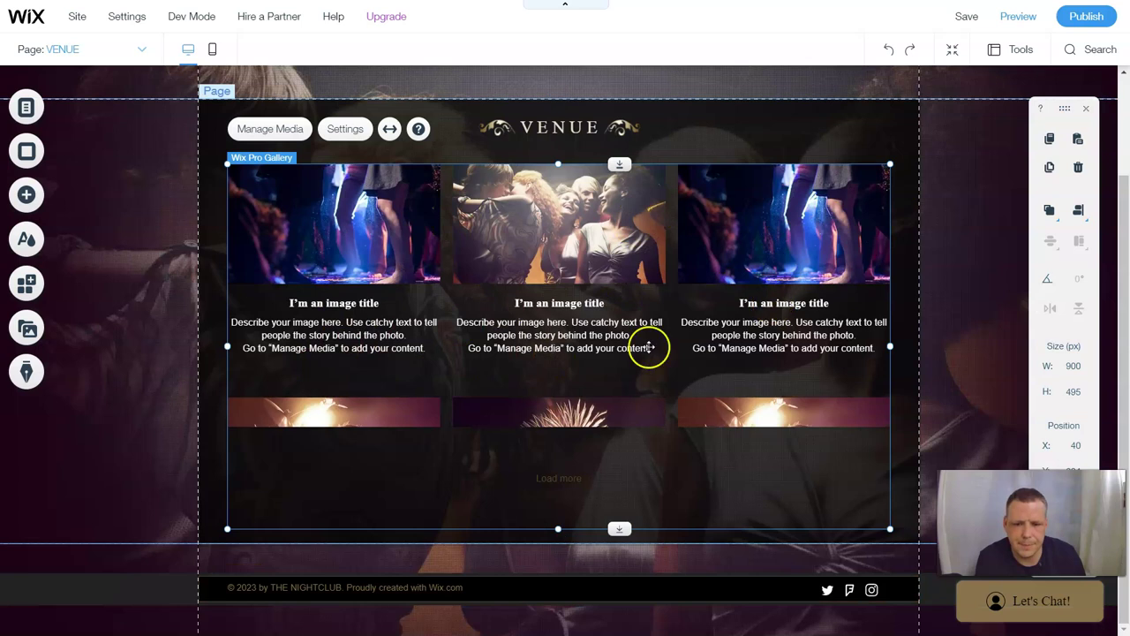
Add a new page to the site below VENUE.
scroll(751, 430, up, 2)
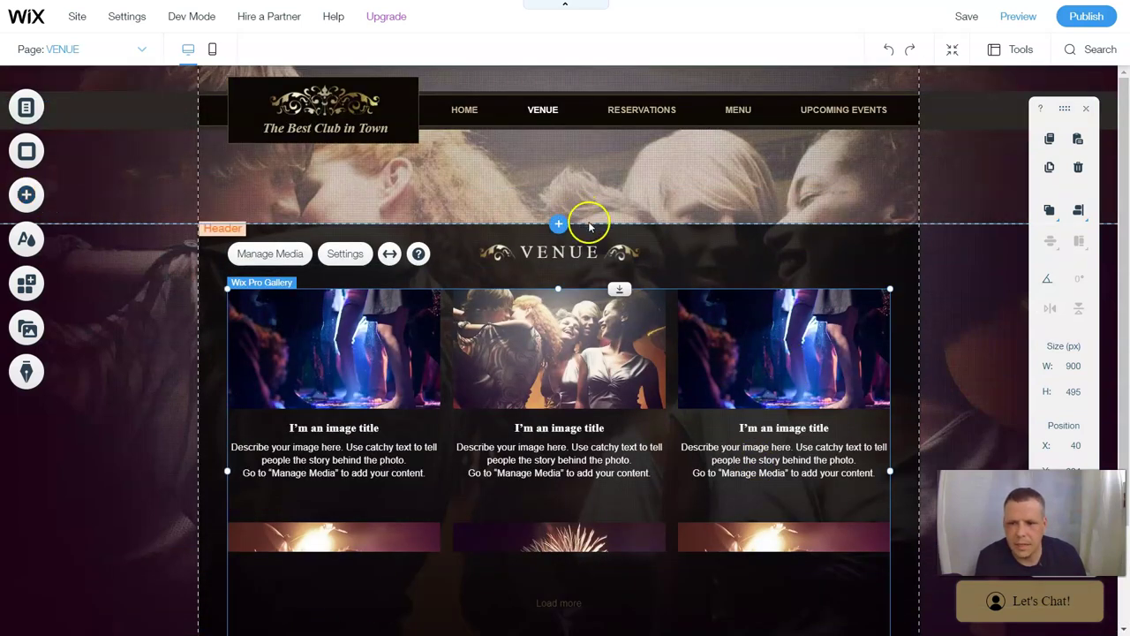
click(26, 107)
click(269, 523)
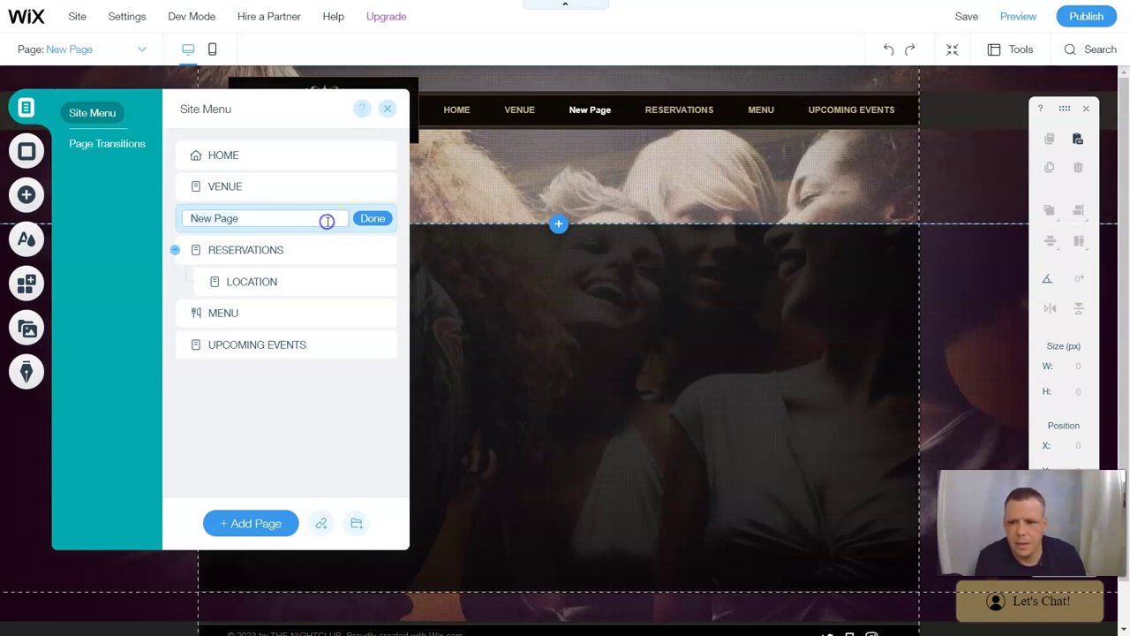
Name the new page "Events tonight" and close the site's page list.
triple_click(290, 213)
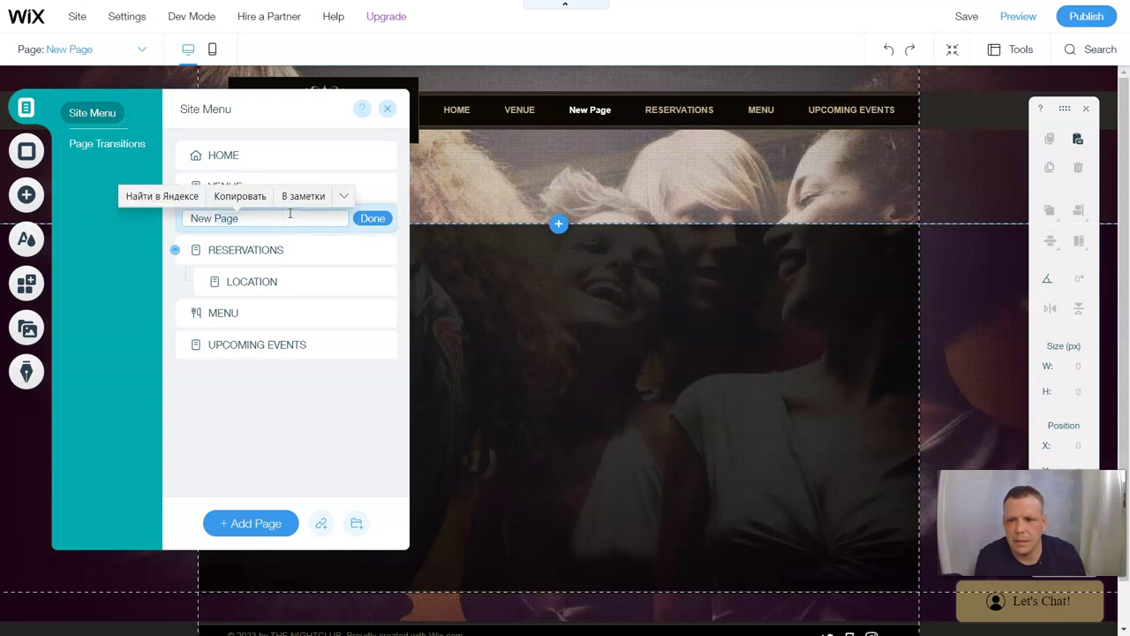
click(290, 213)
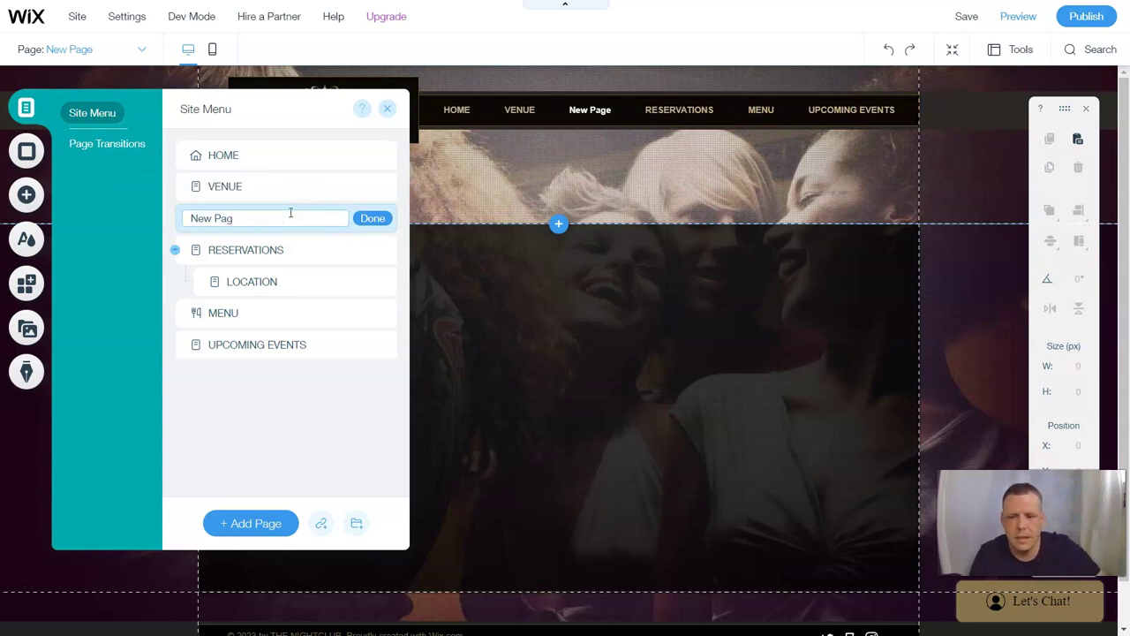
key(BackSpace)
key(BackSpace)
key(BackSpace)
key(BackSpace)
key(BackSpace)
key(BackSpace)
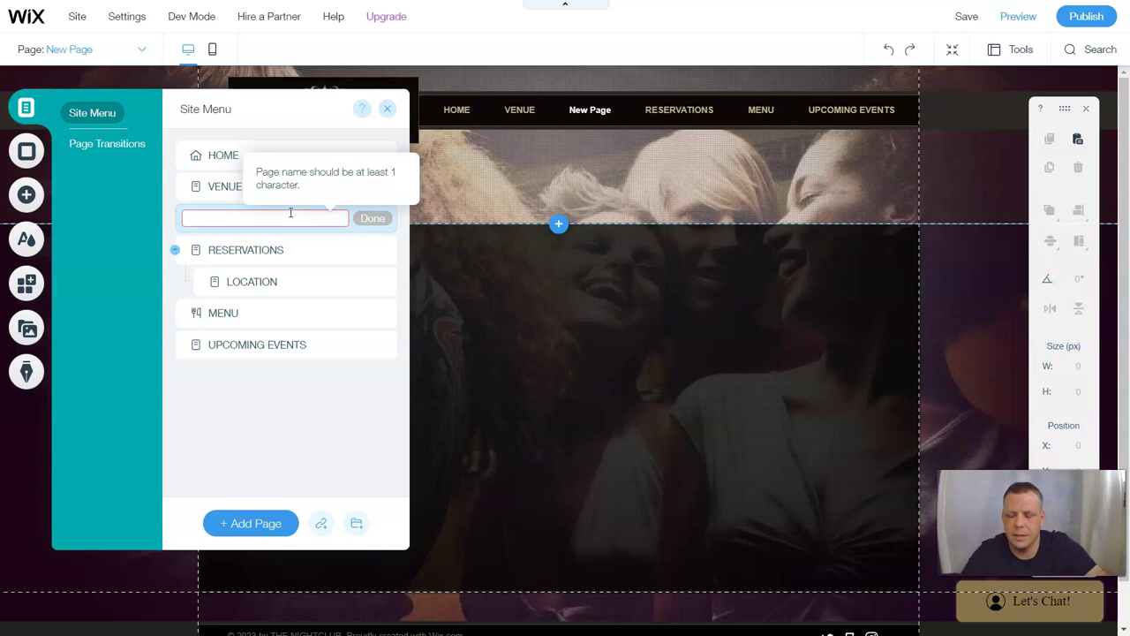
text(e)
key(BackSpace)
text(Events tonight)
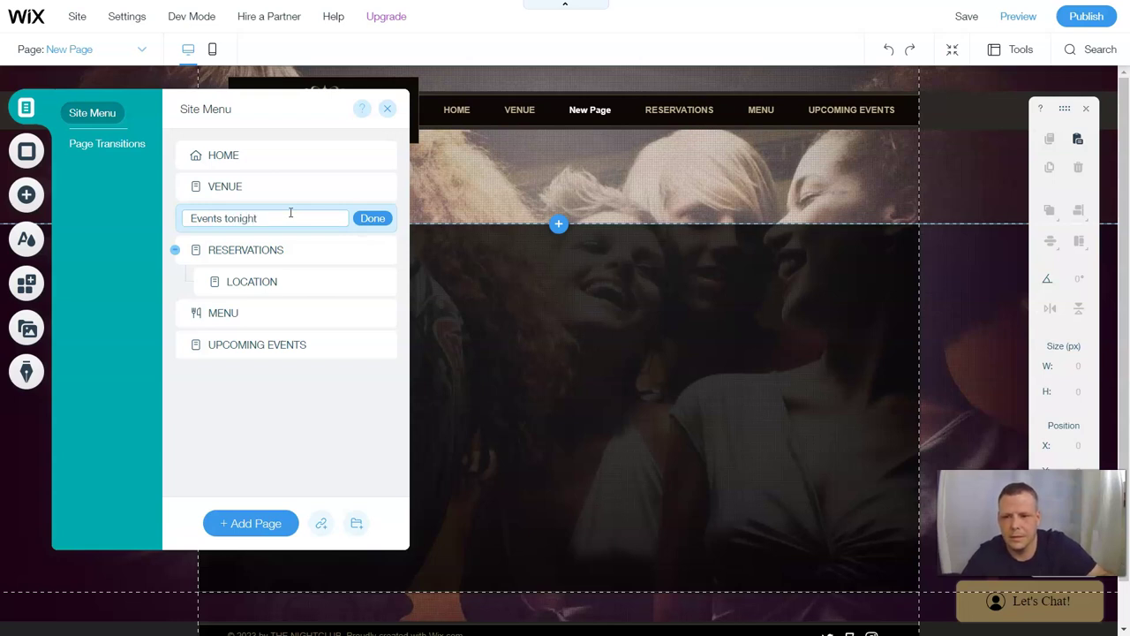
click(373, 220)
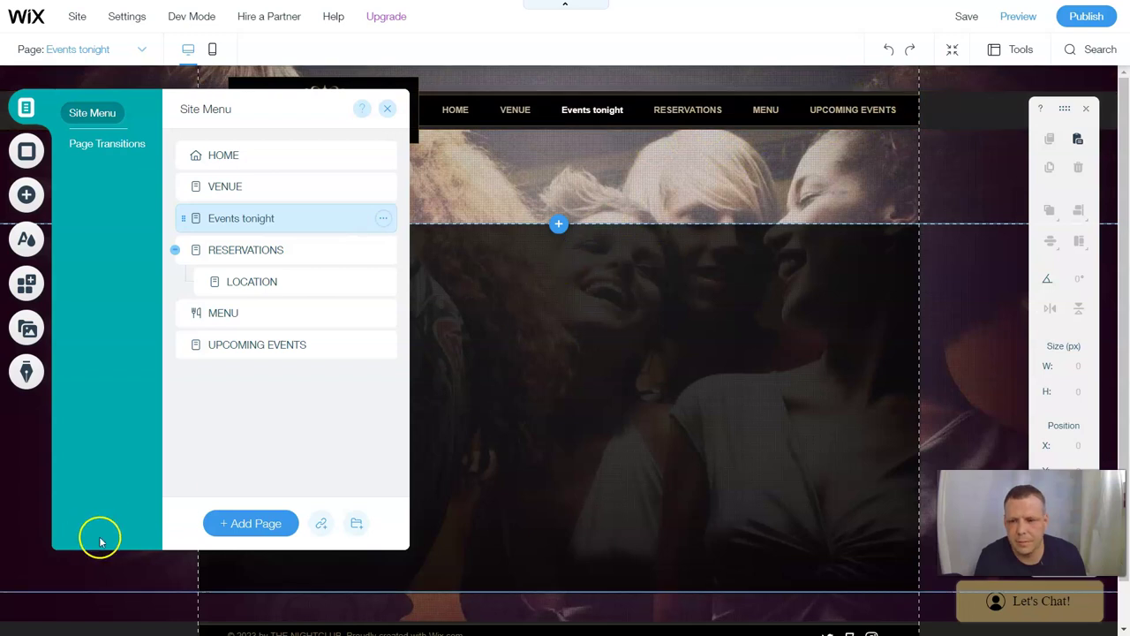
click(387, 108)
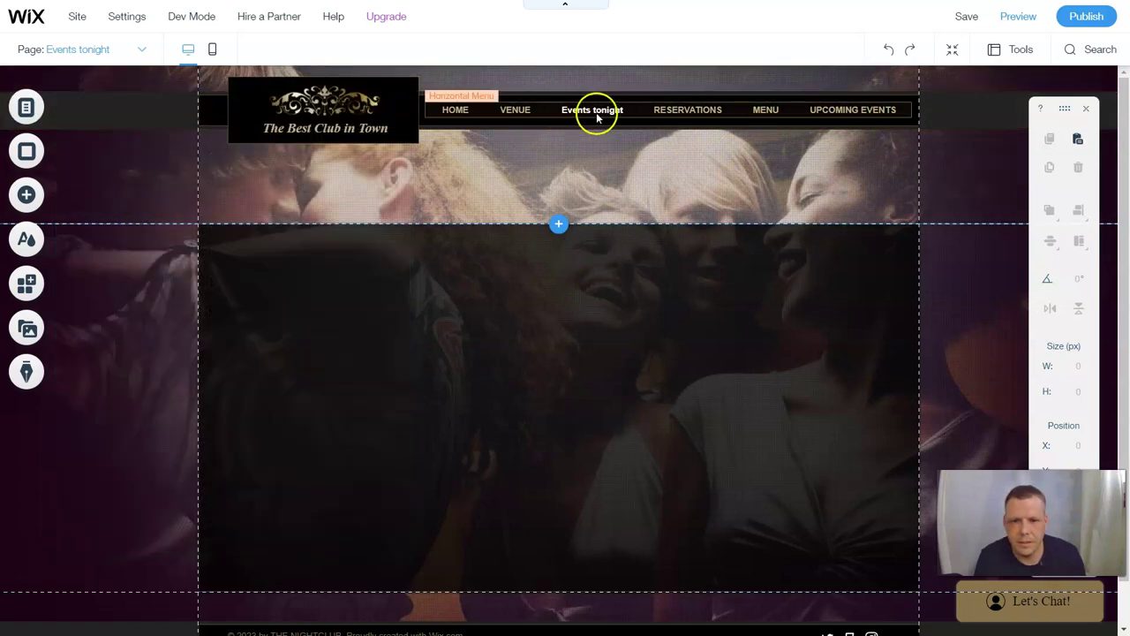
Switch to the UPCOMING EVENTS page through the site's page list.
click(51, 107)
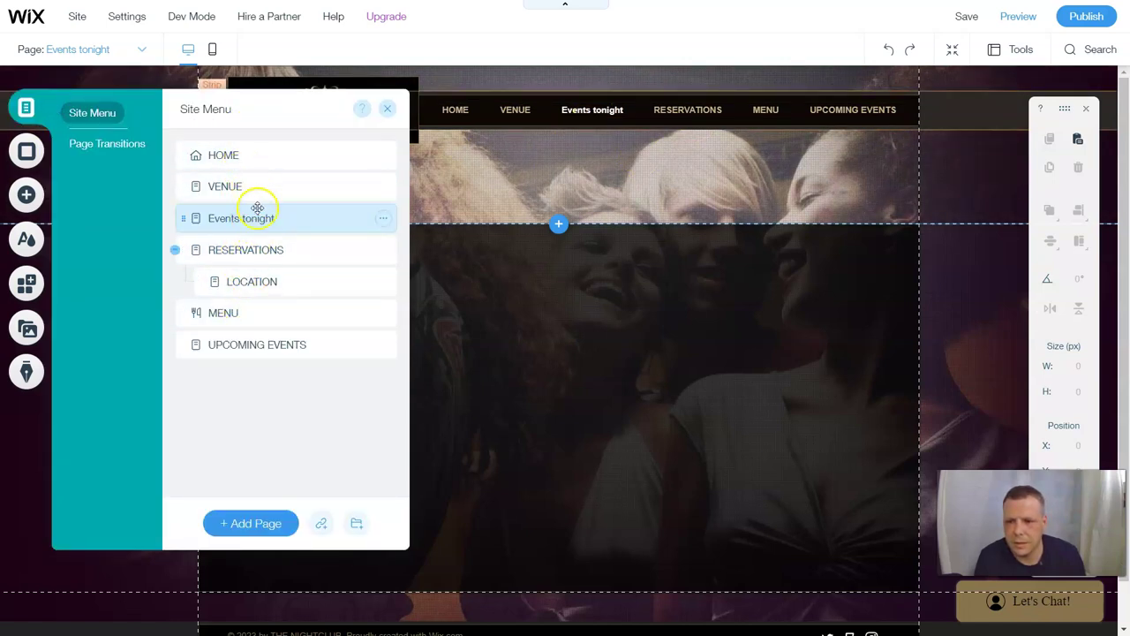
click(267, 347)
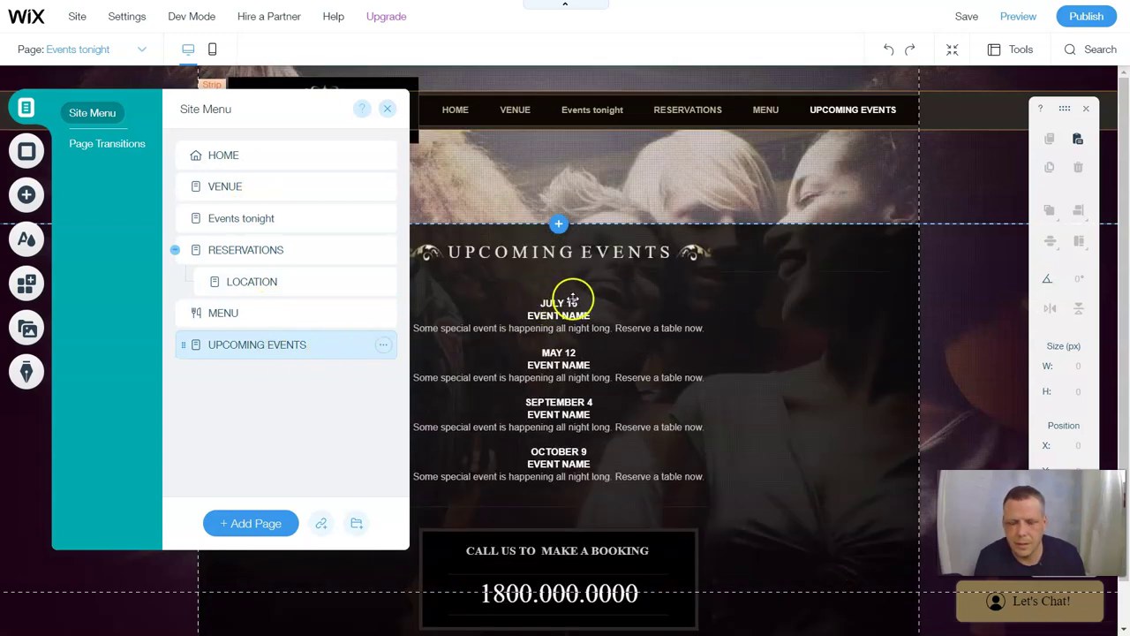
Change the first event's date in the UPCOMING EVENTS text to JULY 17 and close the text settings.
click(387, 109)
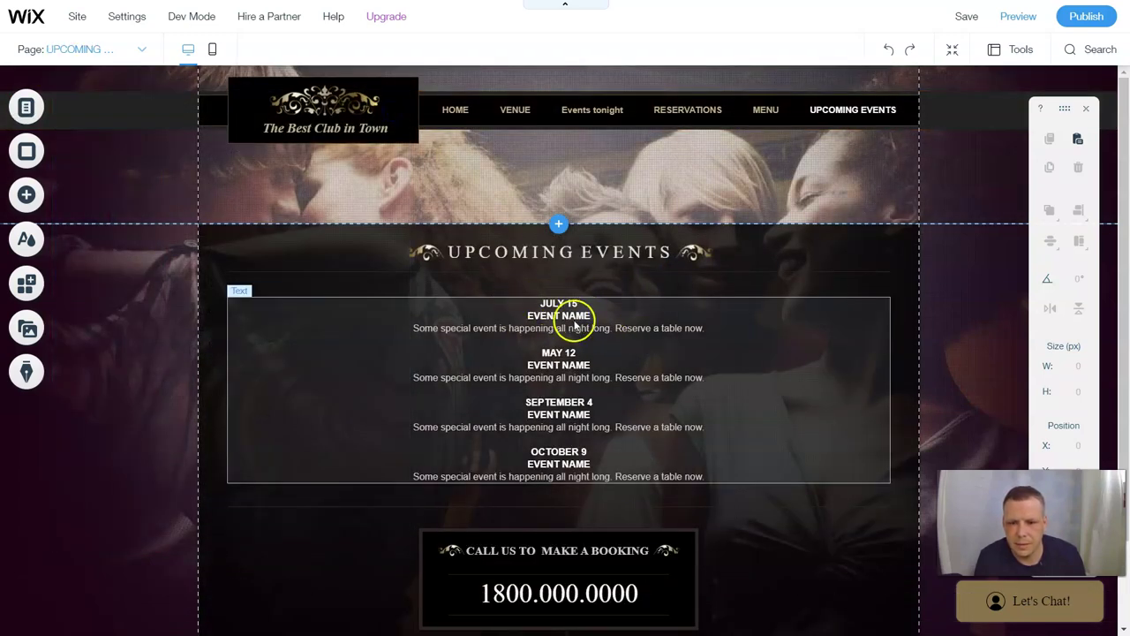
click(601, 354)
double_click(599, 355)
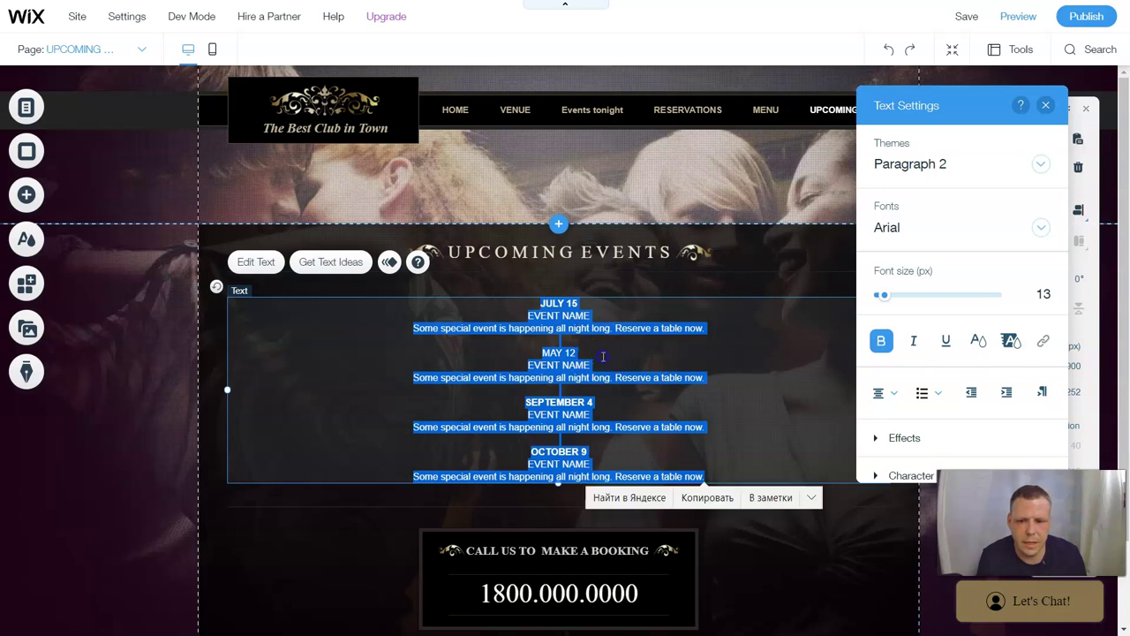
click(603, 309)
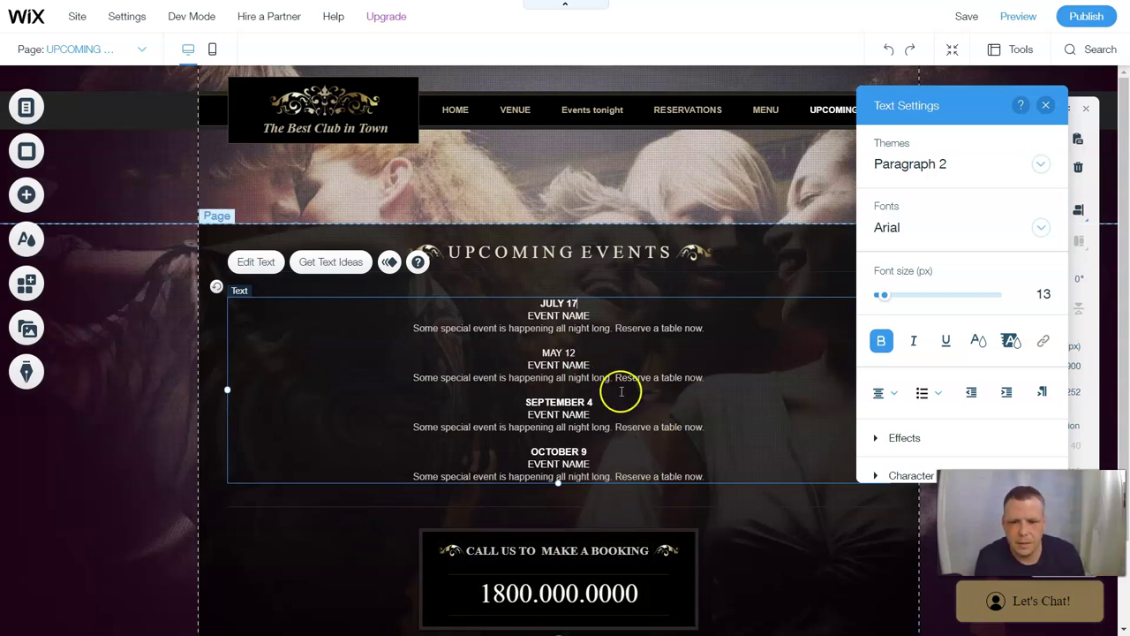
scroll(617, 410, down, 2)
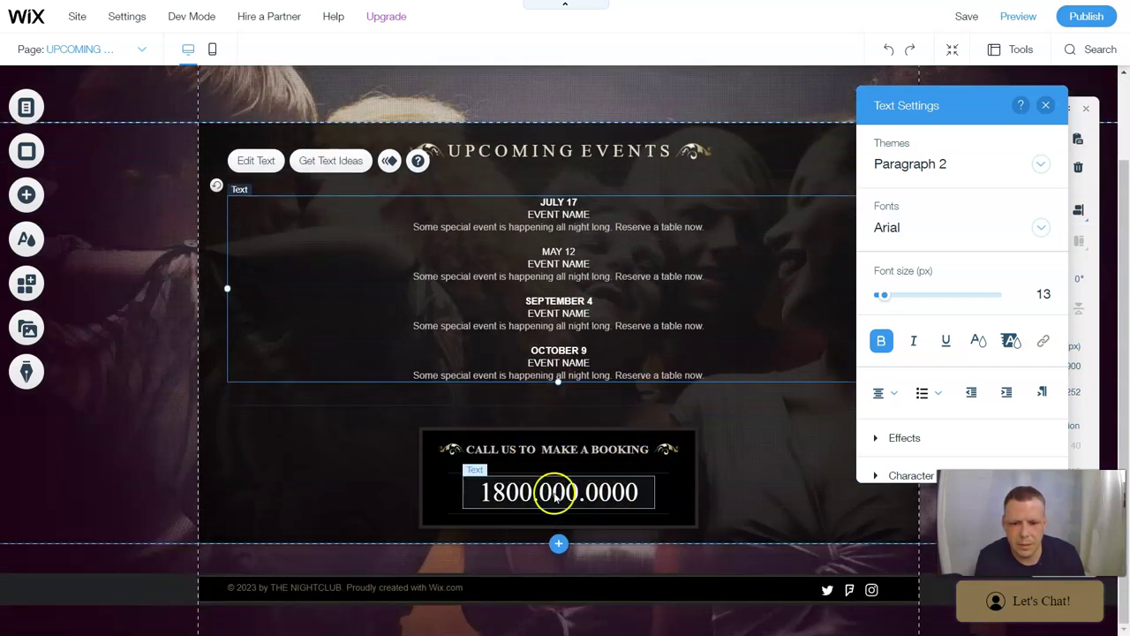
scroll(720, 445, up, 2)
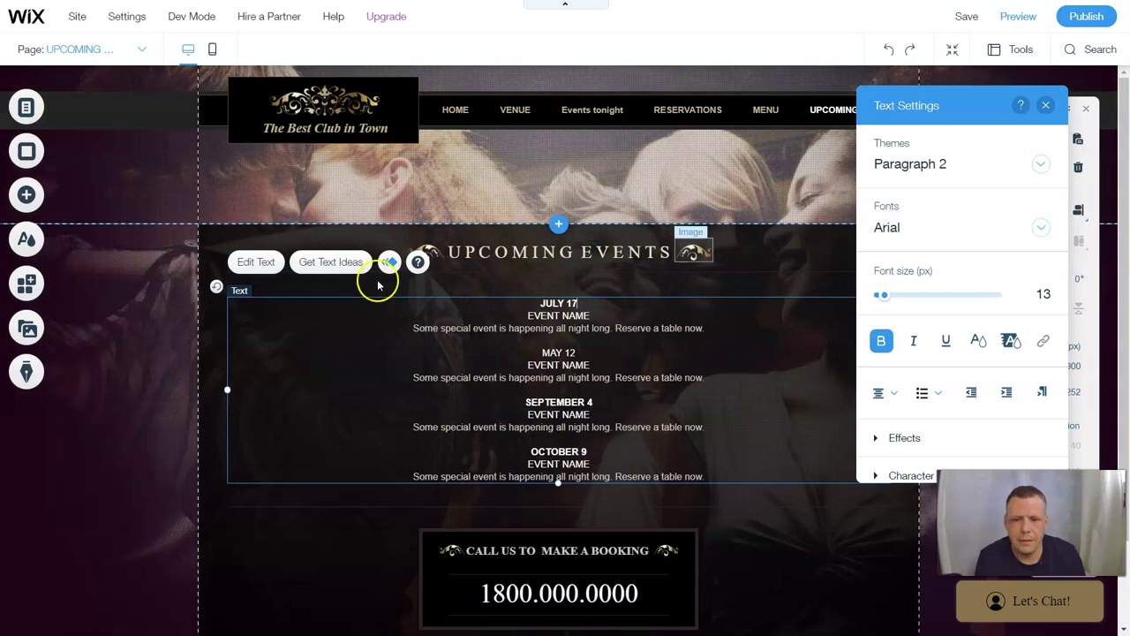
scroll(810, 406, down, 1)
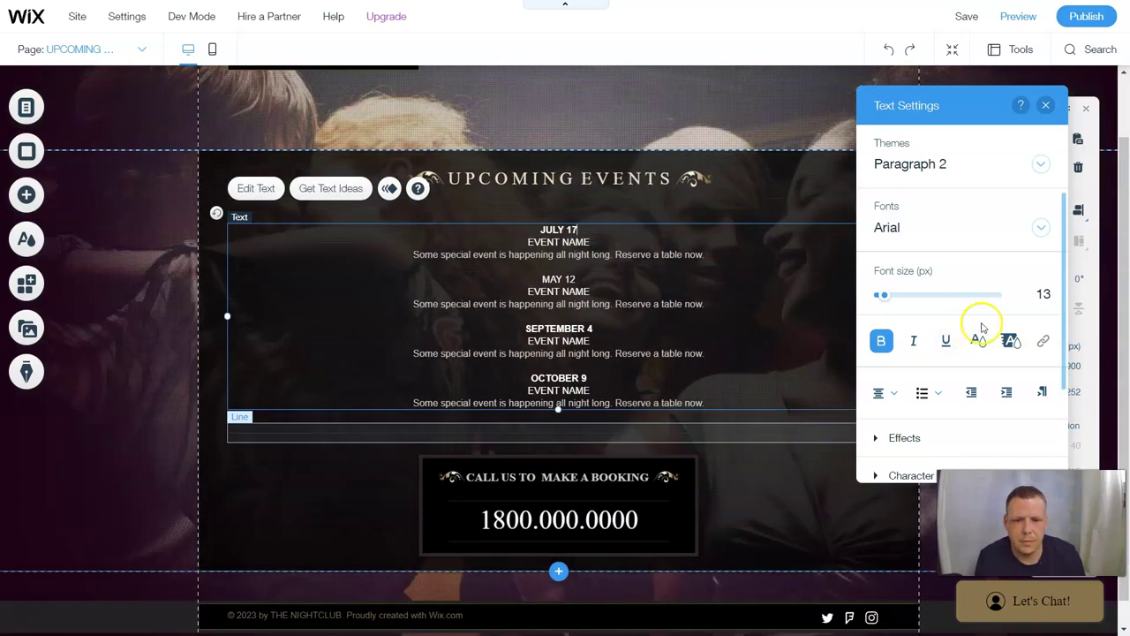
click(1049, 106)
scroll(839, 231, up, 1)
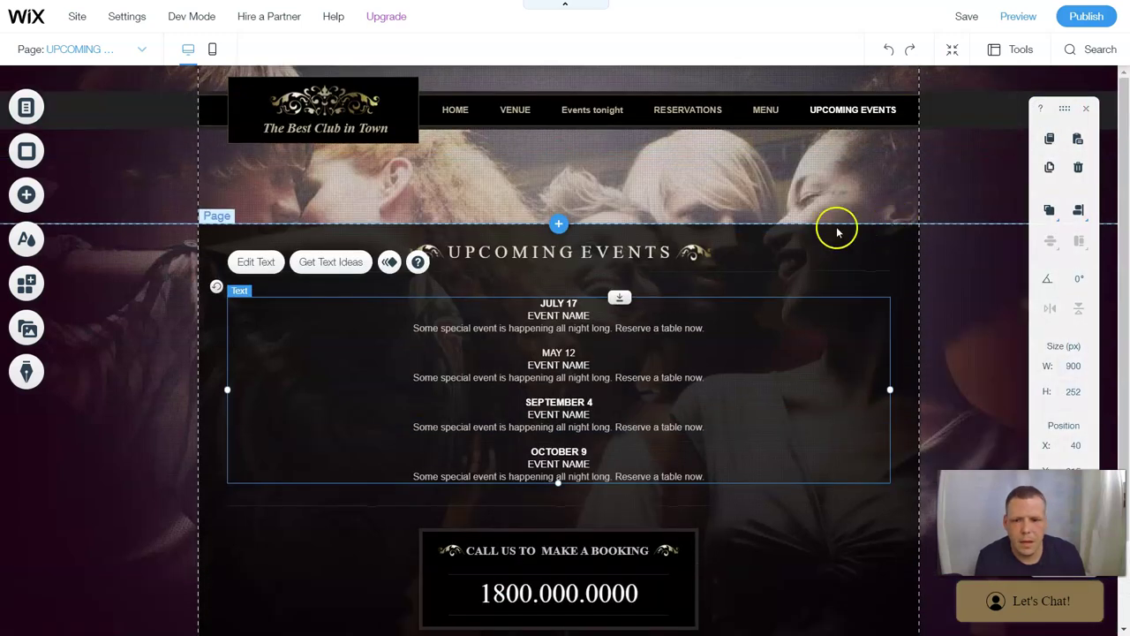
Switch to the Events tonight page through the site's page list and close the list.
click(26, 107)
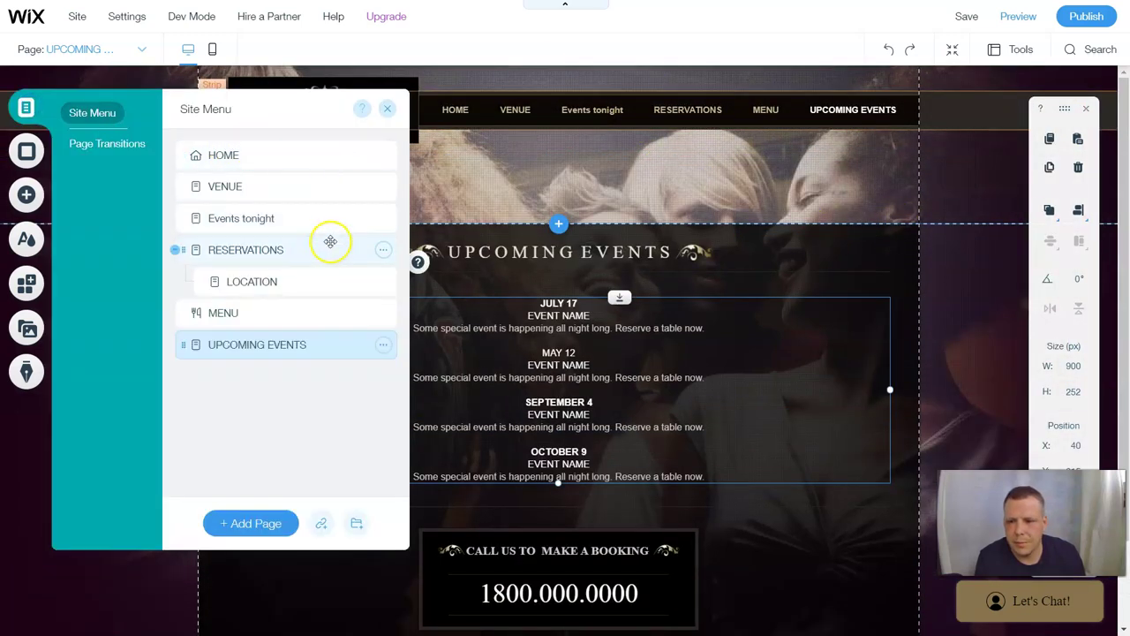
double_click(256, 220)
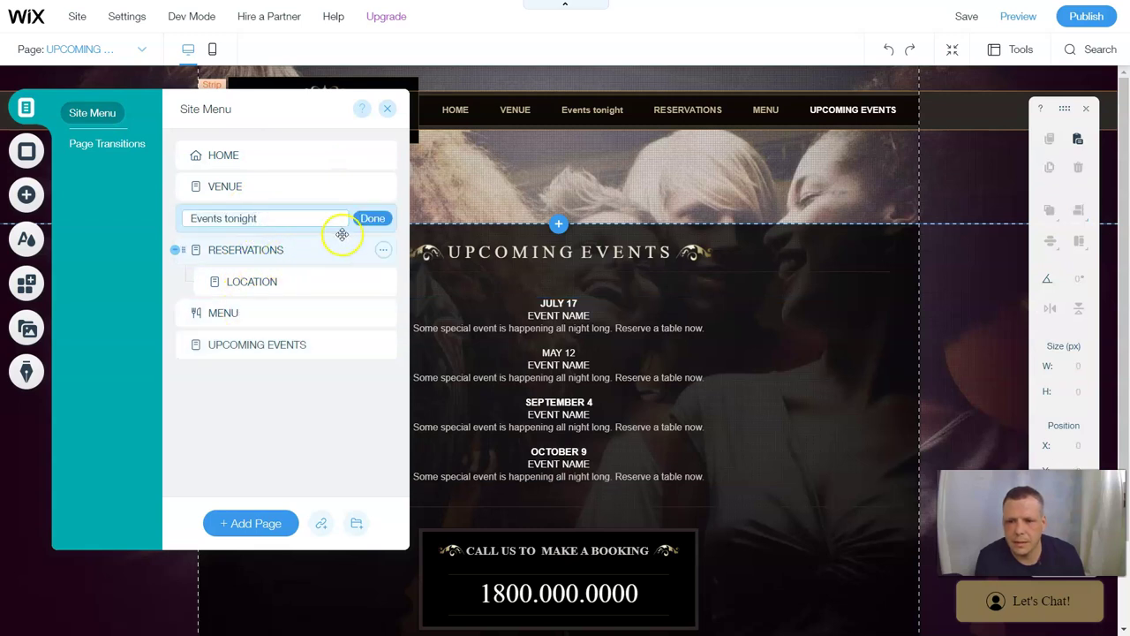
click(387, 109)
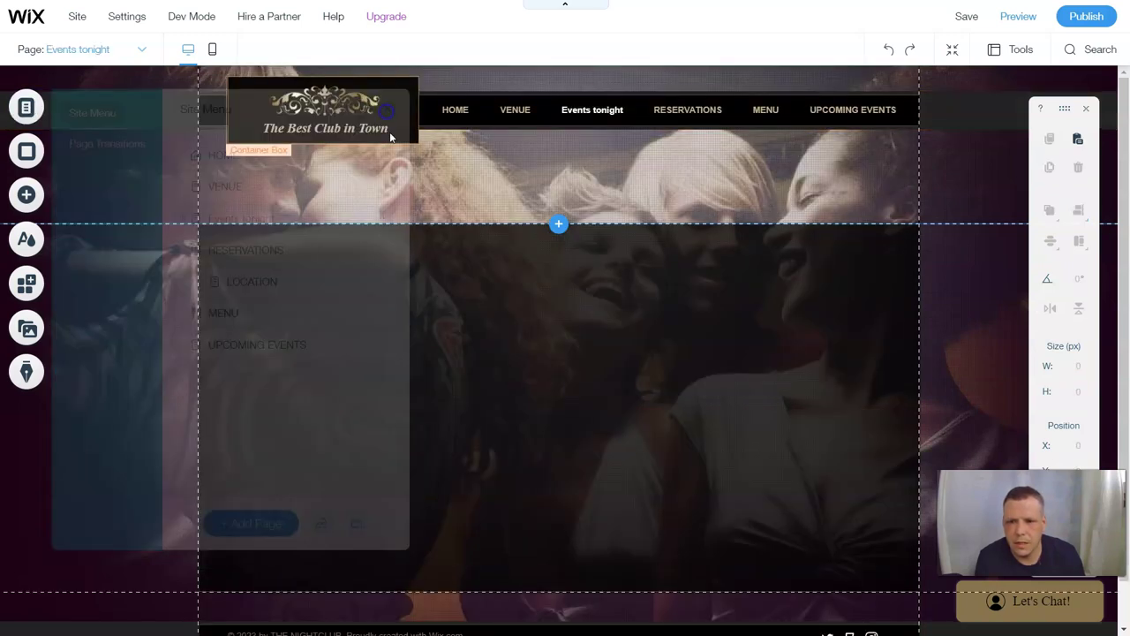
scroll(618, 358, down, 1)
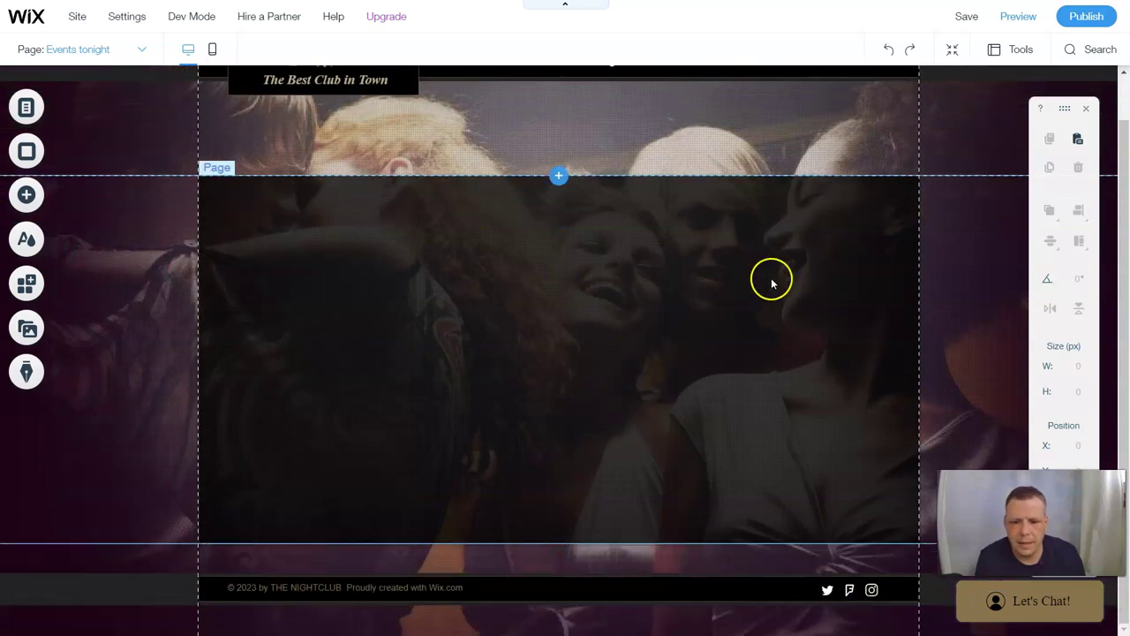
scroll(751, 287, up, 1)
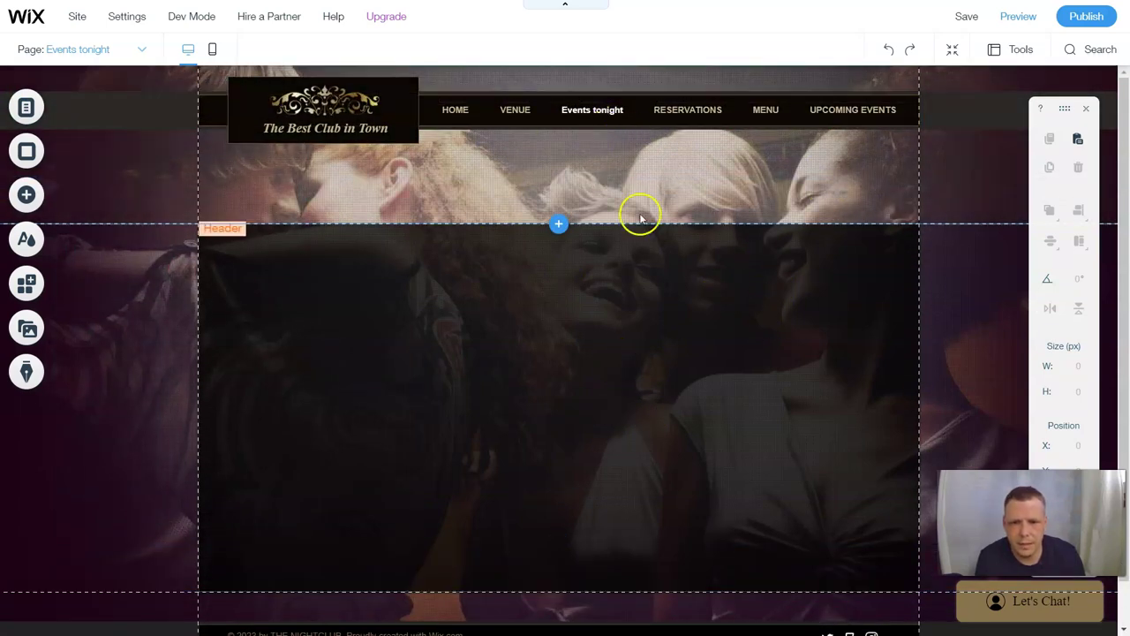
Add the Wix Events app to the Events tonight page and look over the inserted event cards.
click(39, 207)
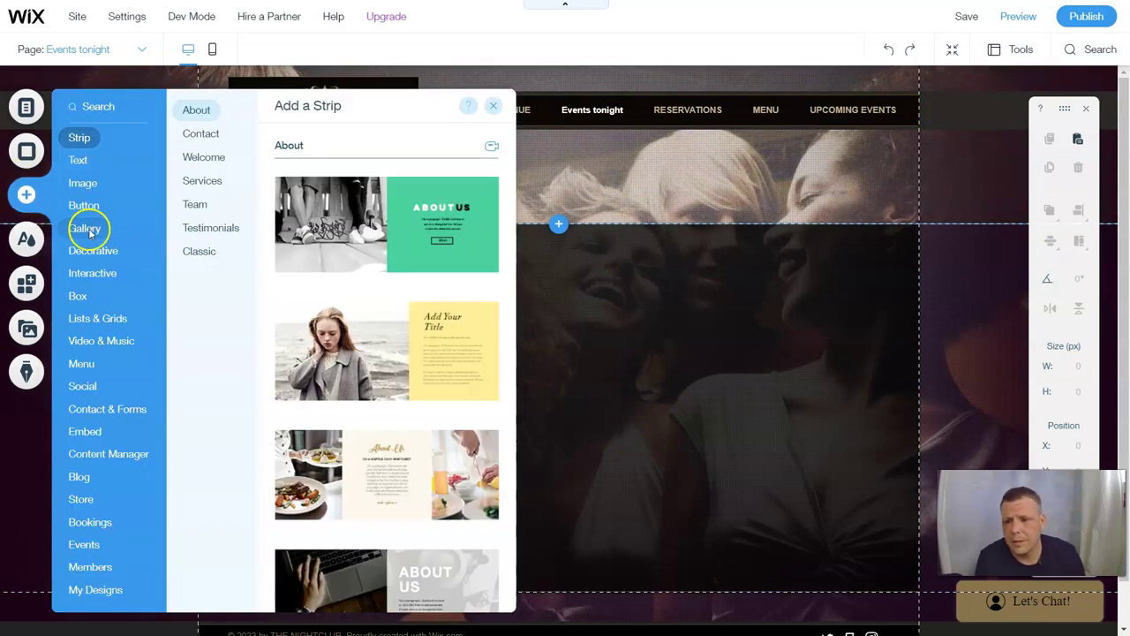
click(84, 544)
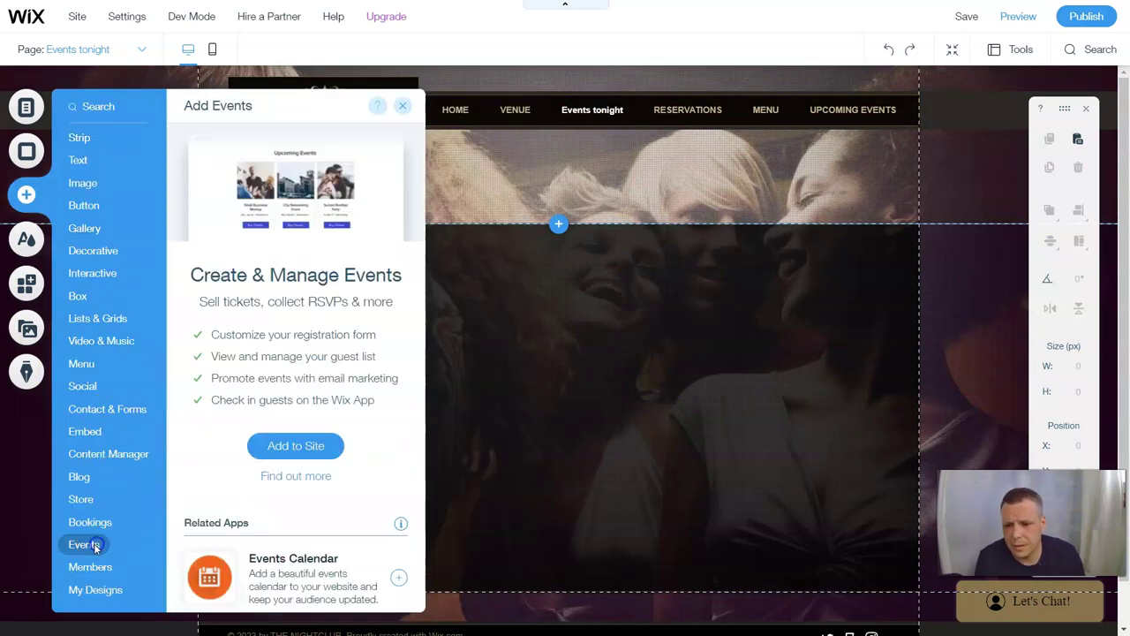
click(306, 445)
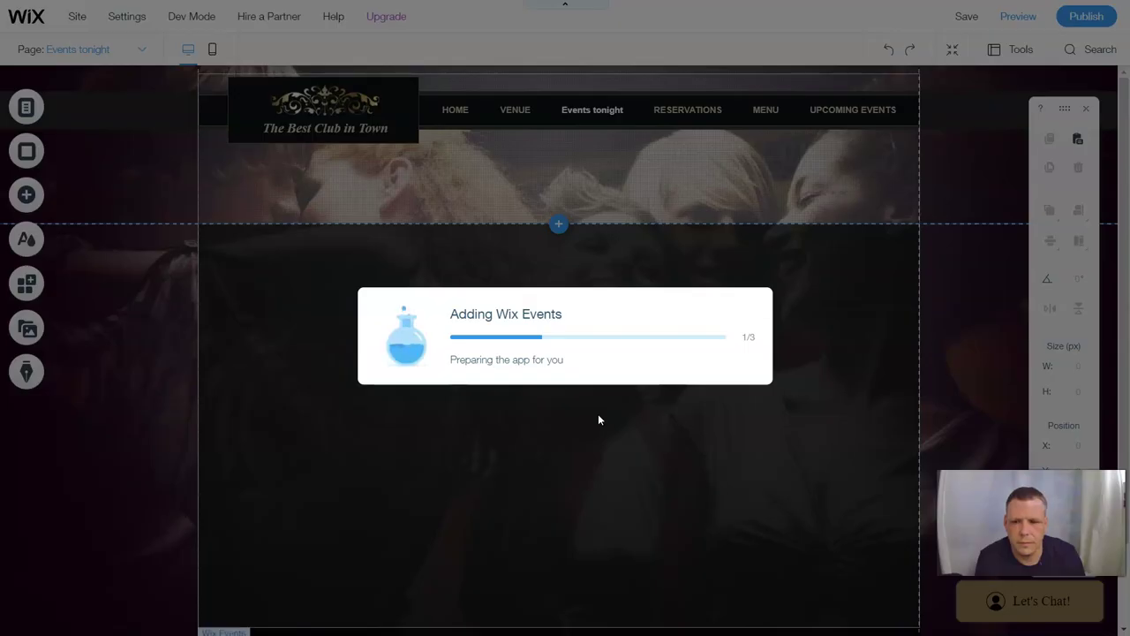
click(580, 345)
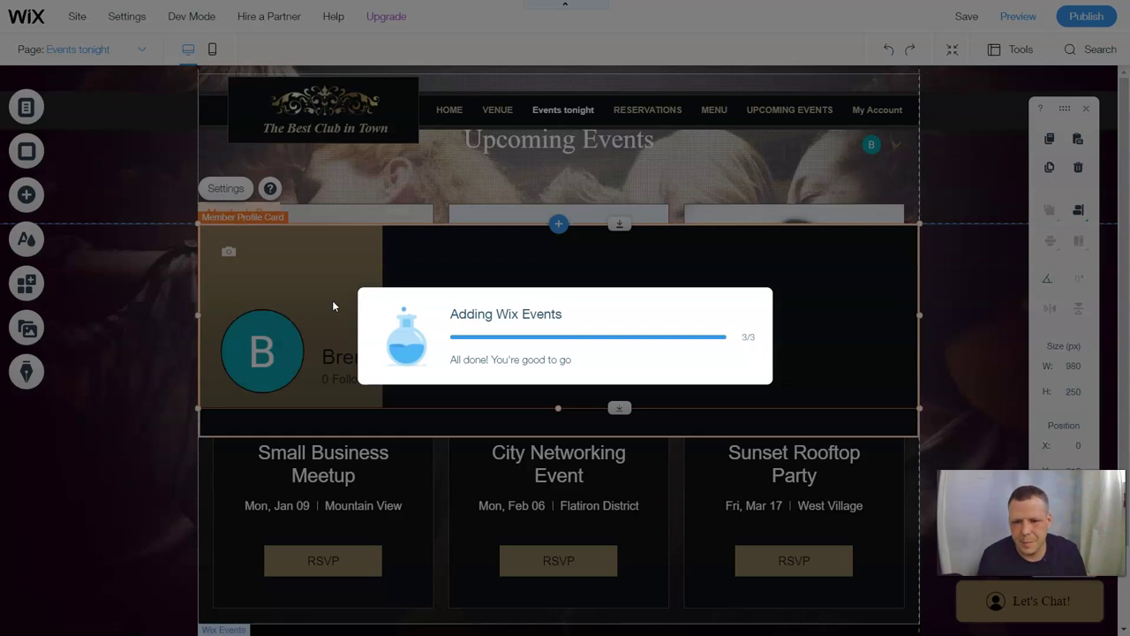
click(409, 342)
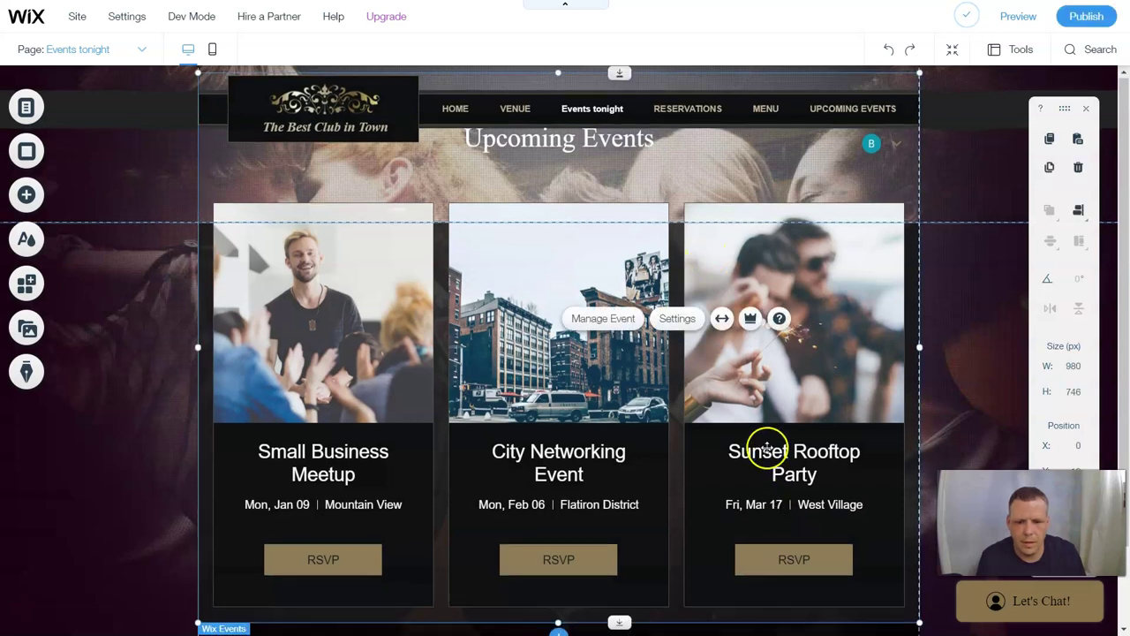
scroll(769, 449, down, 2)
scroll(774, 451, up, 2)
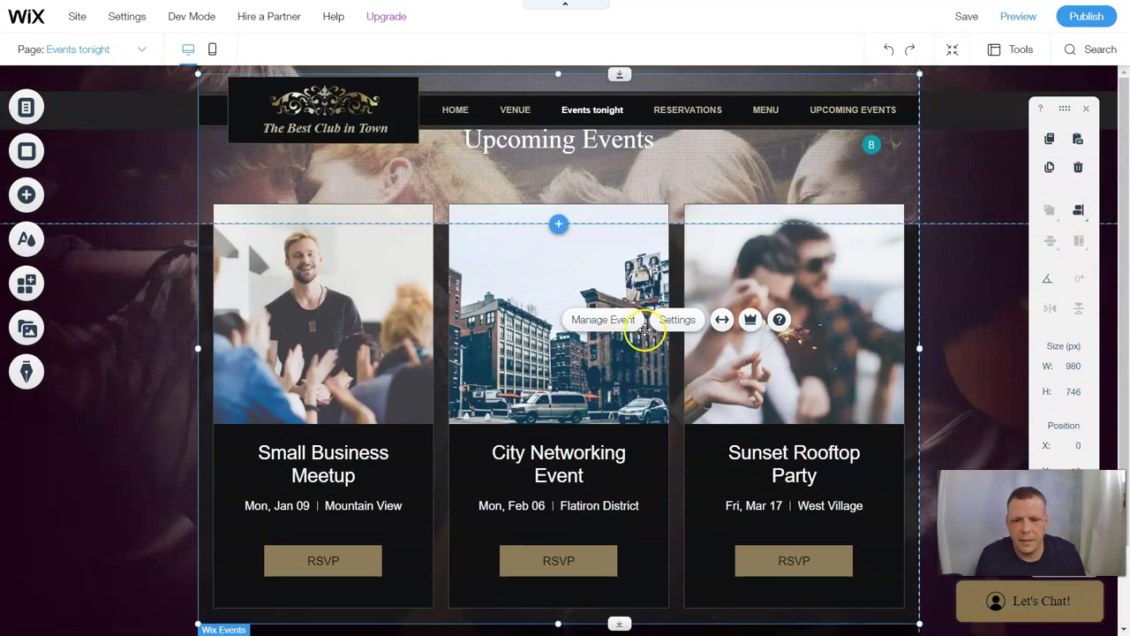
Start a new ticketed event draft from the events widget's management dashboard and name it "NIght at Roxbury".
click(590, 322)
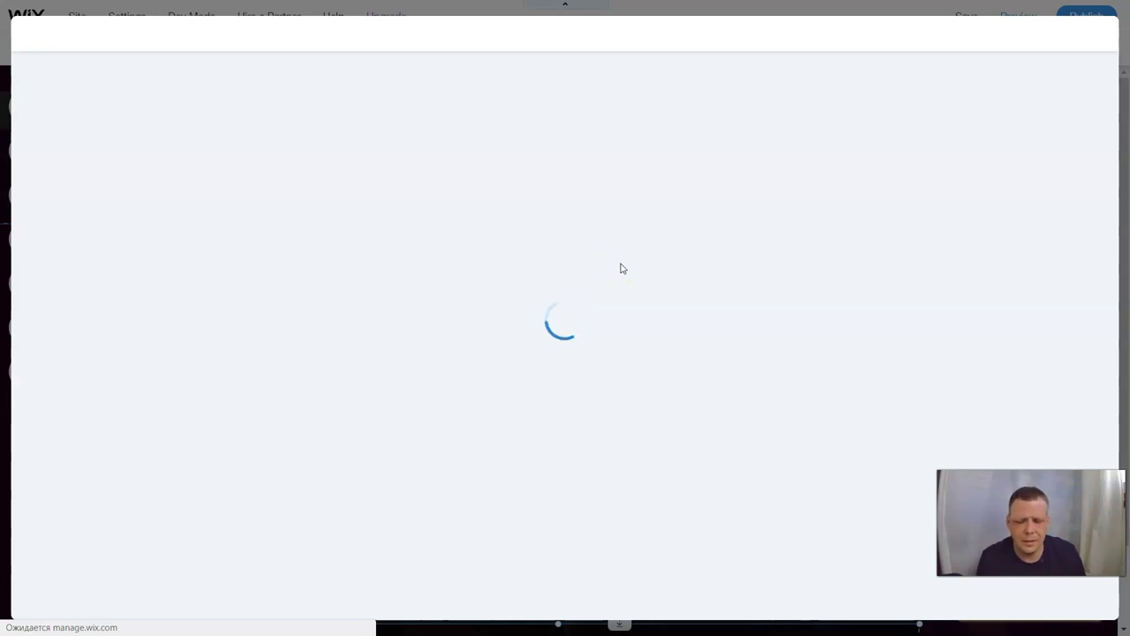
click(496, 290)
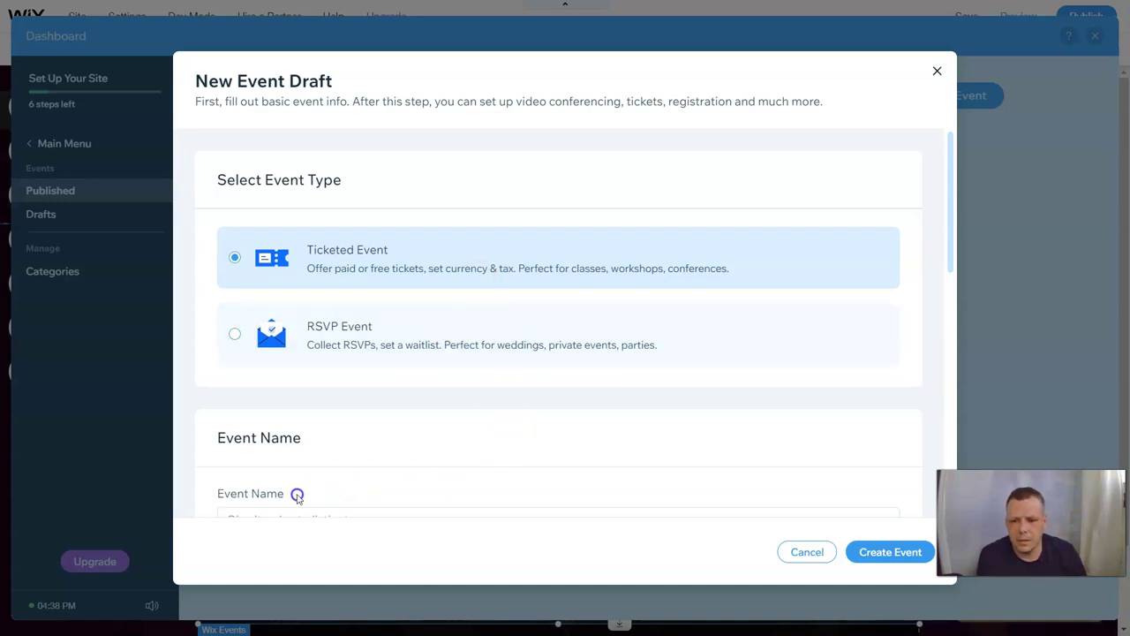
click(260, 494)
scroll(442, 470, down, 1)
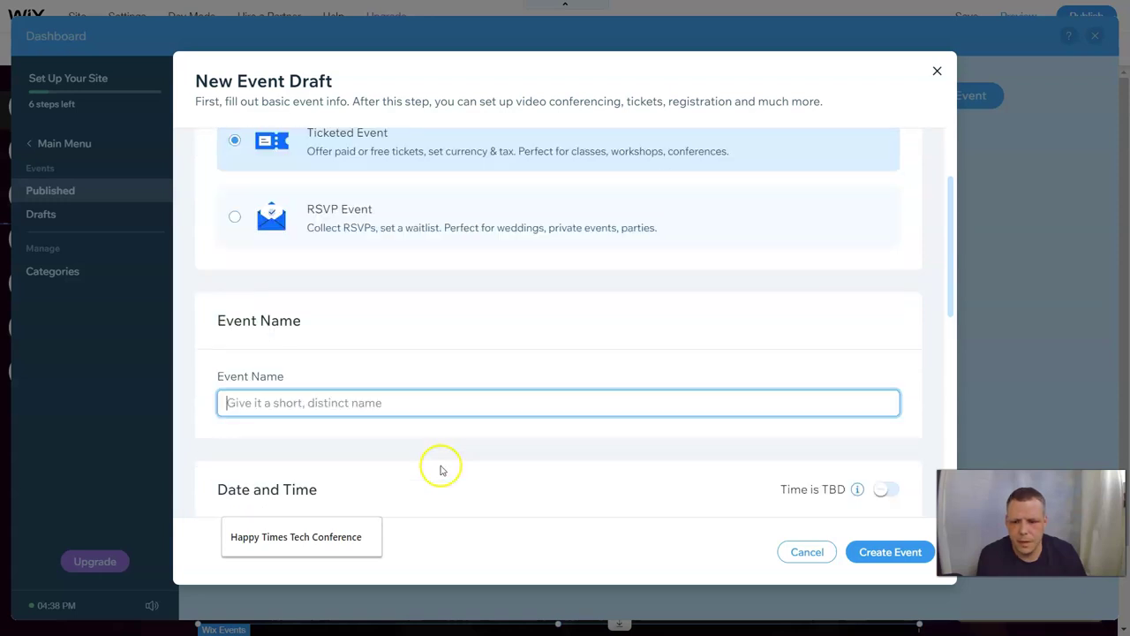
scroll(442, 469, down, 1)
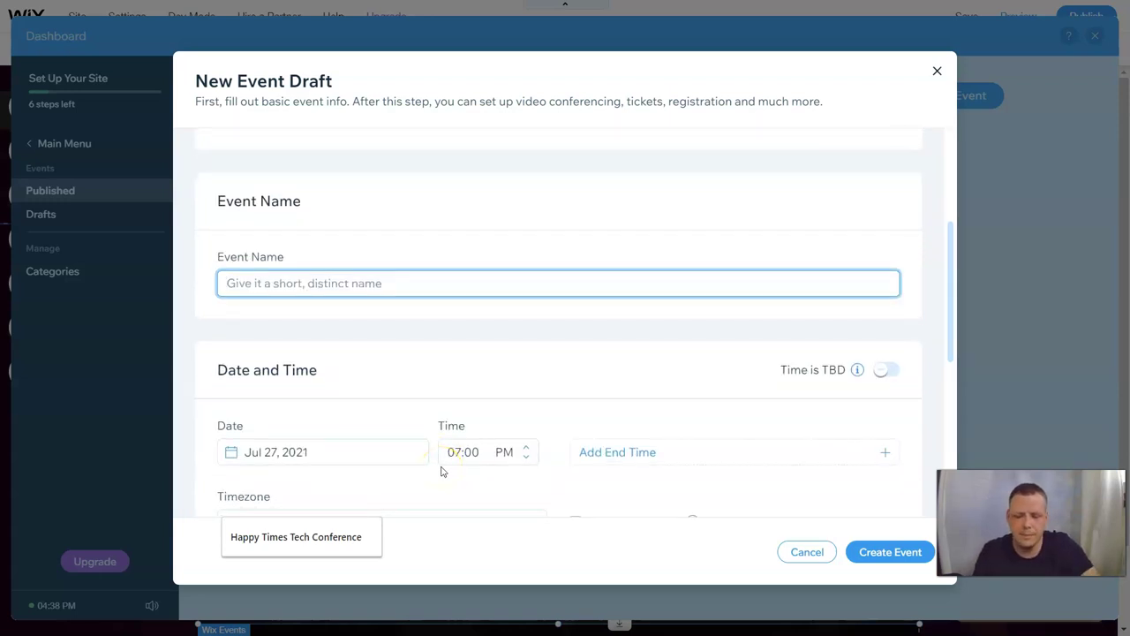
text(NIght at Roxbury)
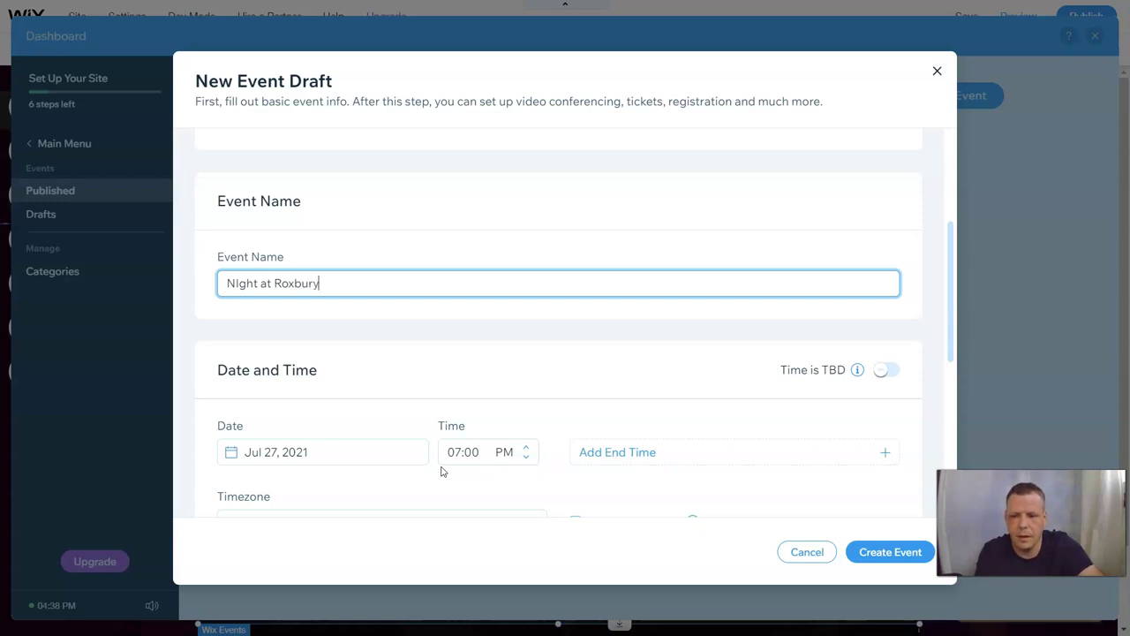
Set the event's start time to 10:00 PM on Jul 27, 2021.
scroll(442, 481, down, 1)
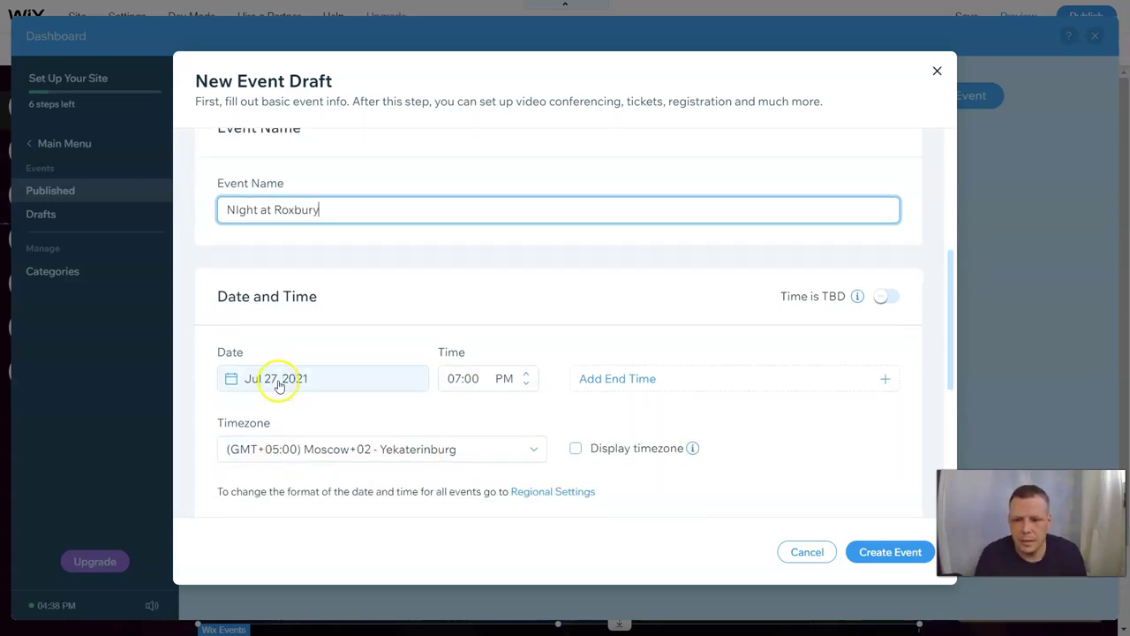
click(526, 373)
click(526, 372)
click(526, 373)
click(526, 373)
click(526, 373)
click(526, 372)
Add an end time to the event and set it to 04:00 AM on Jul 28, 2021.
click(618, 378)
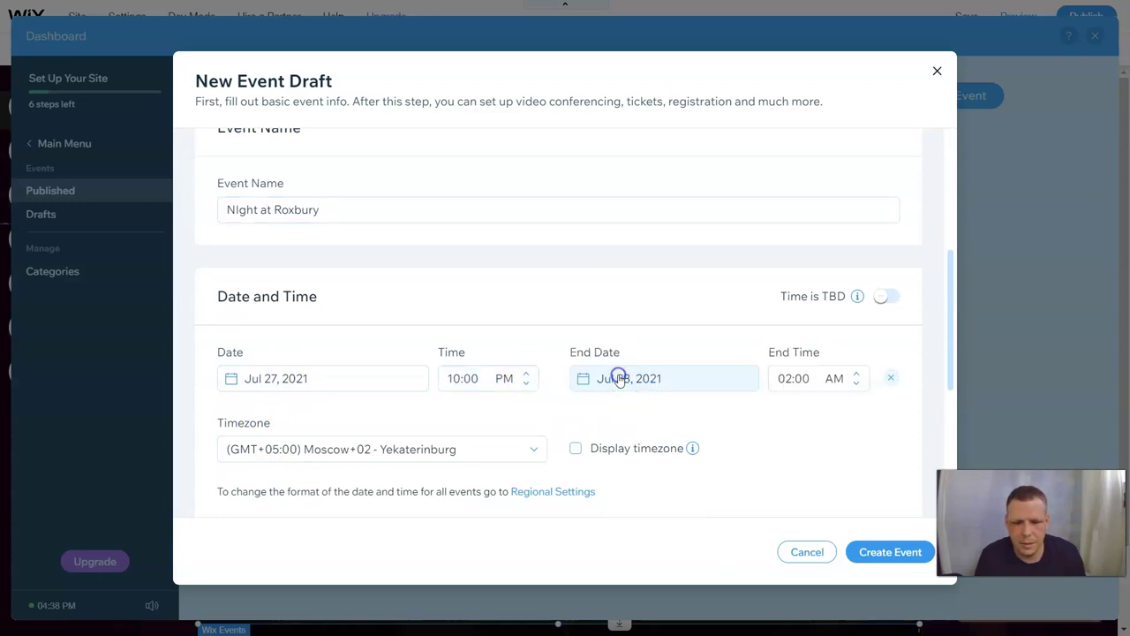
click(804, 378)
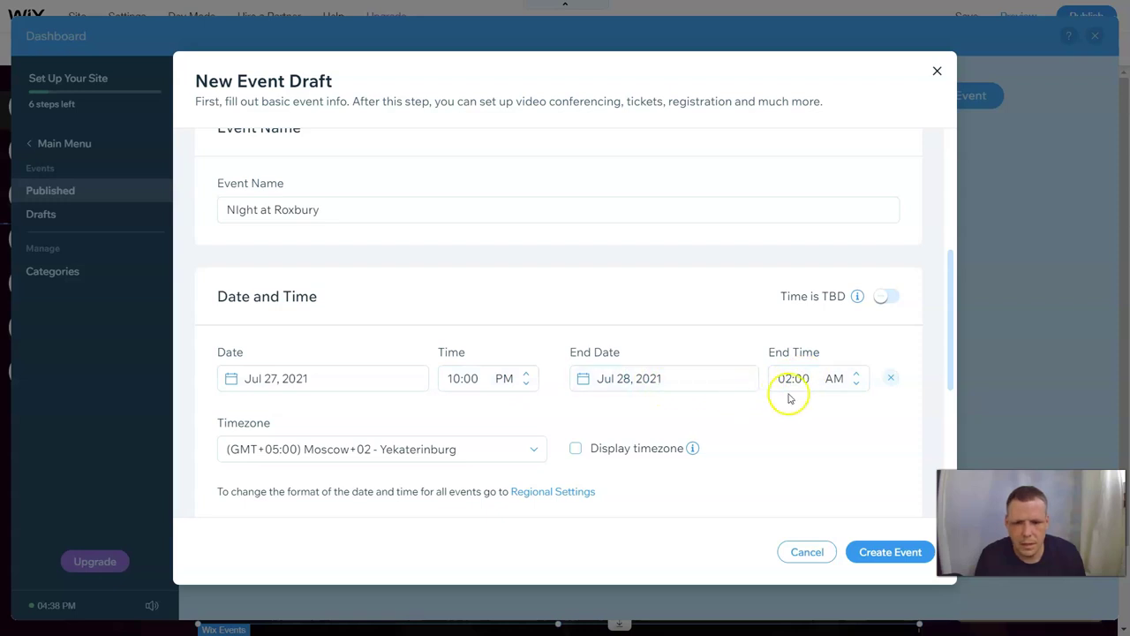
click(856, 374)
click(857, 374)
click(856, 375)
click(857, 375)
click(856, 375)
click(856, 375)
click(856, 375)
click(857, 375)
click(856, 384)
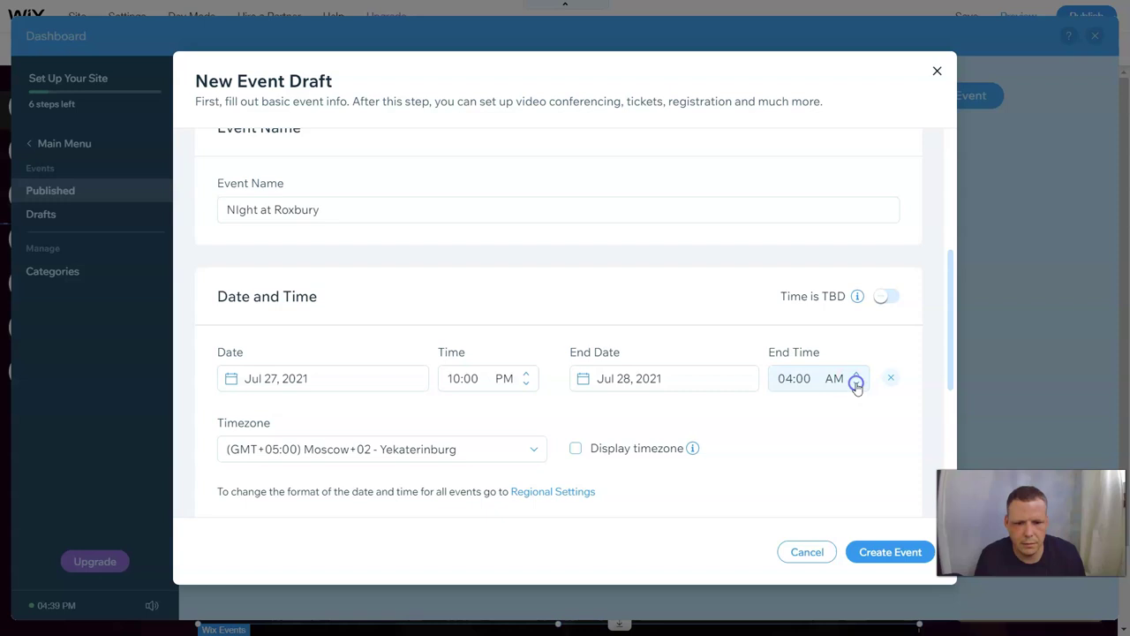
Keep the event at a physical location and fill in the venue's street address using the first suggested match.
scroll(349, 415, down, 3)
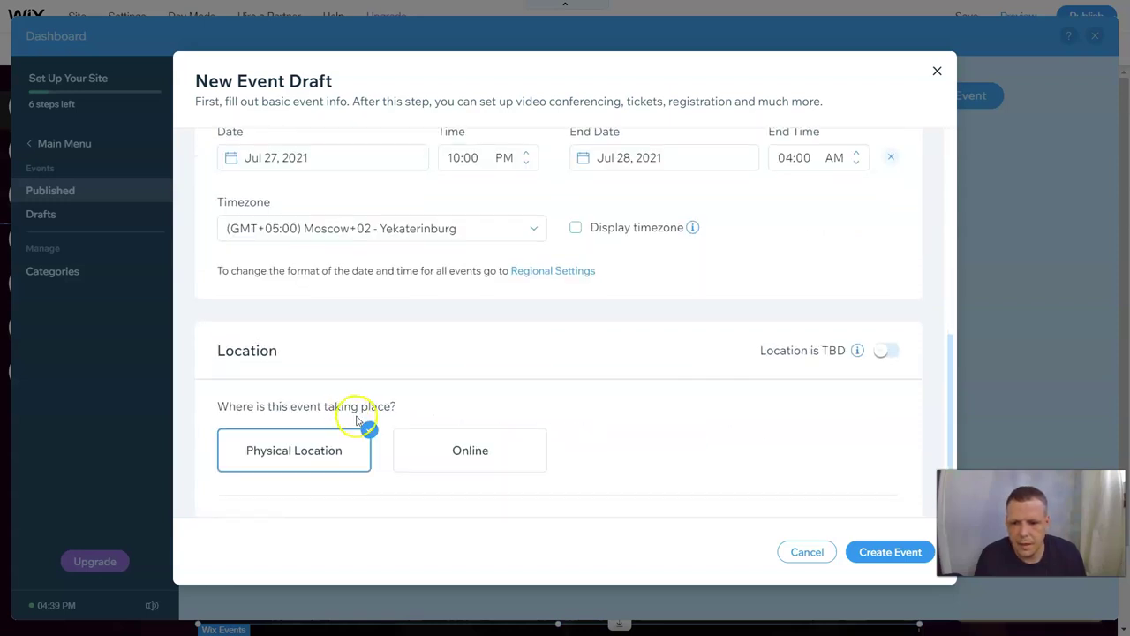
scroll(395, 408, down, 1)
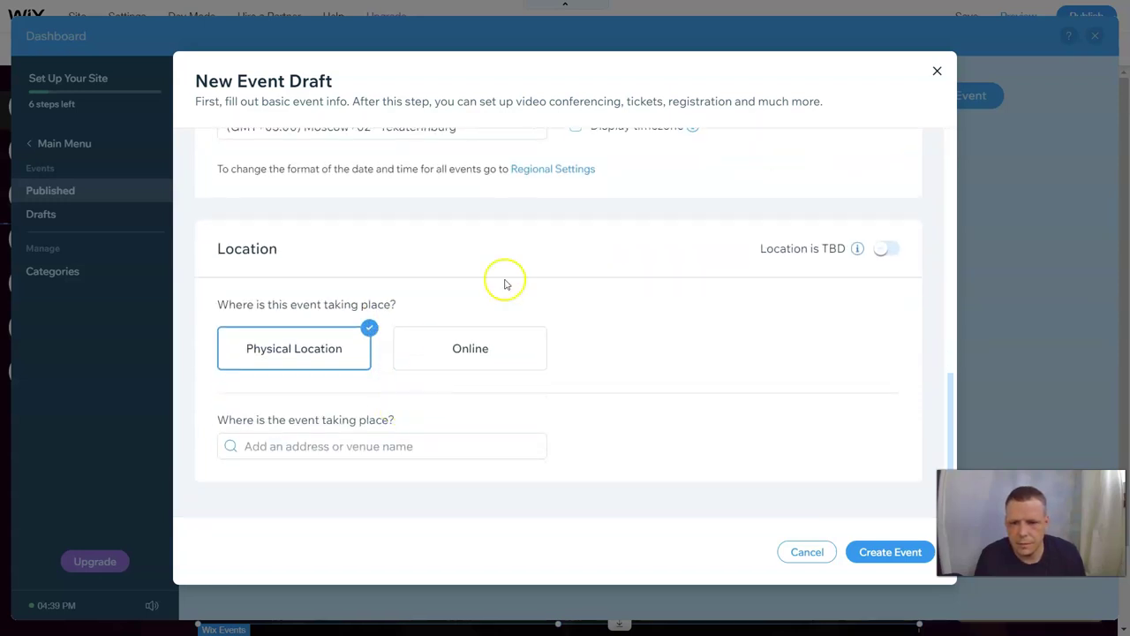
double_click(316, 351)
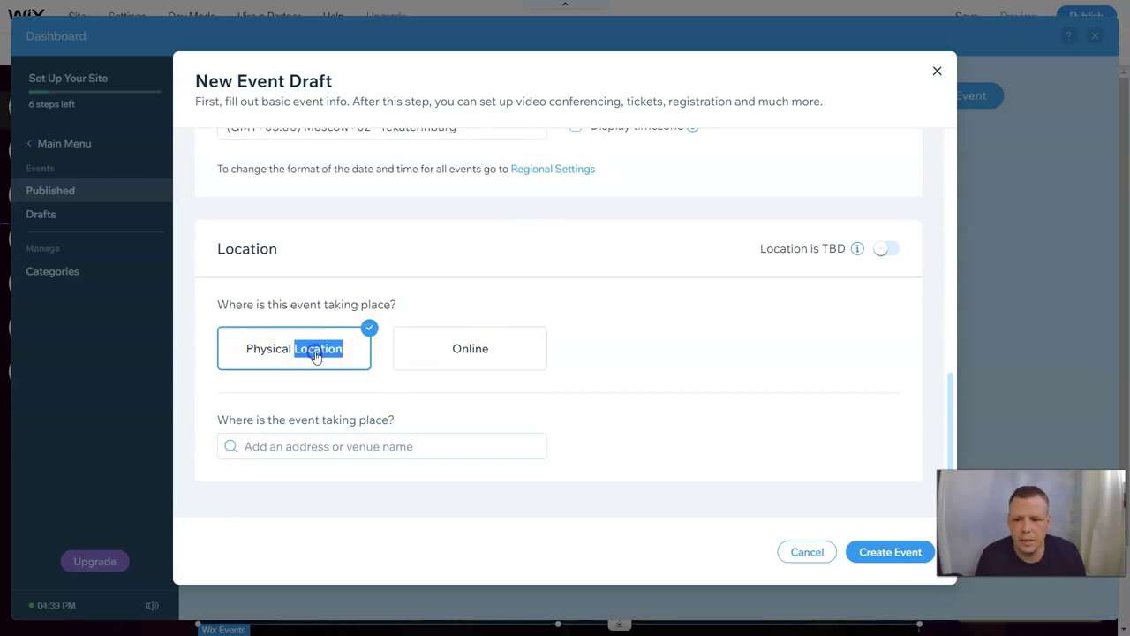
click(348, 377)
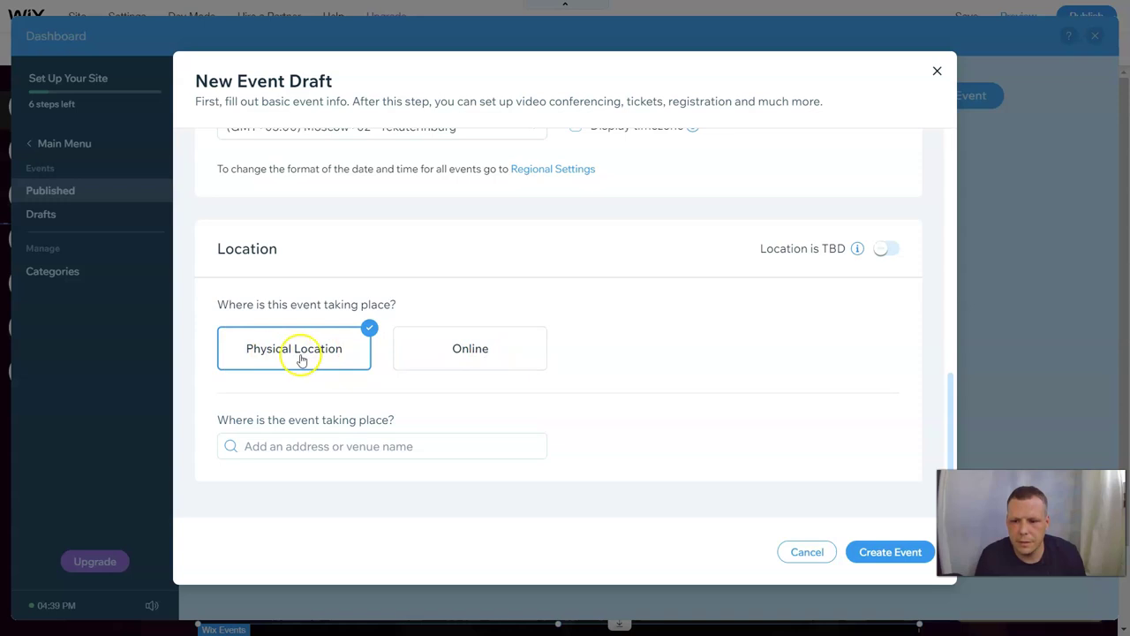
click(342, 445)
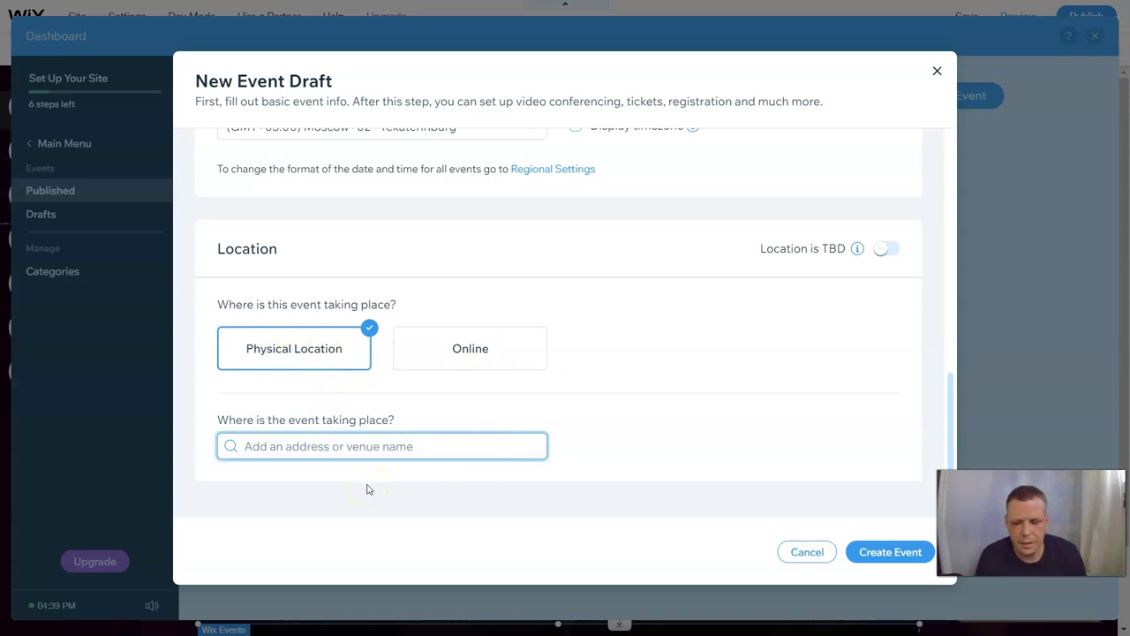
text(1254)
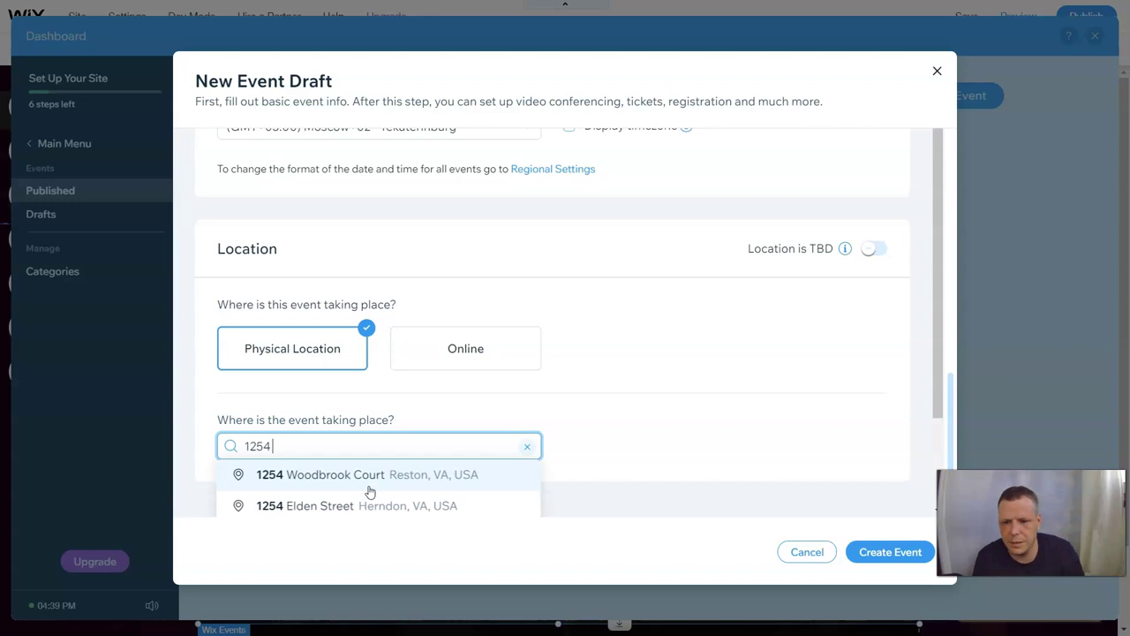
click(345, 489)
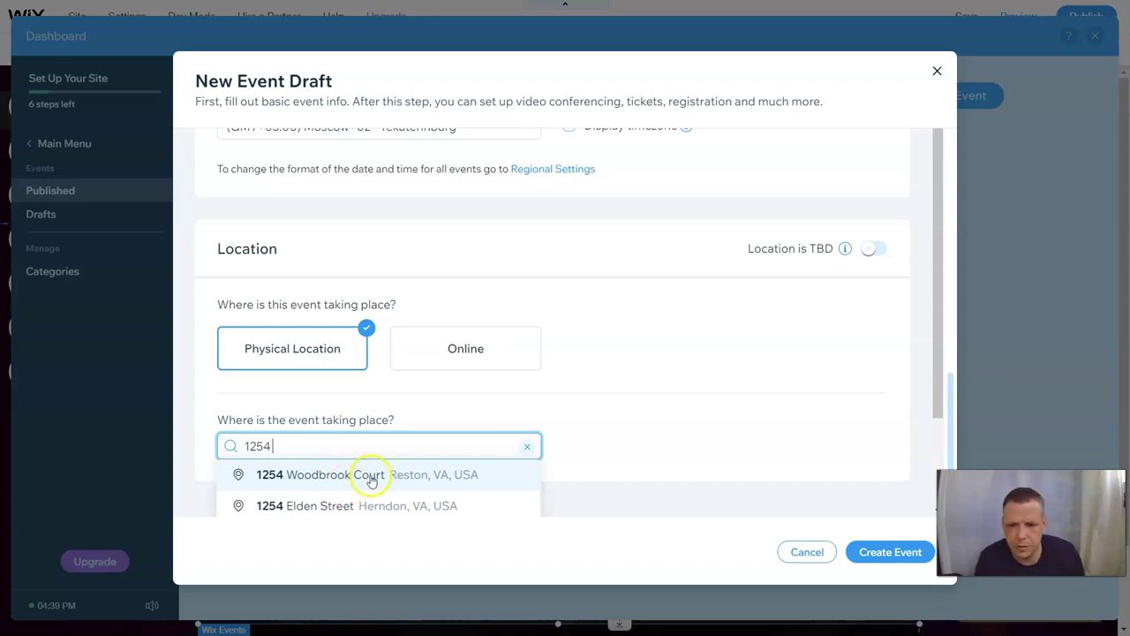
click(368, 474)
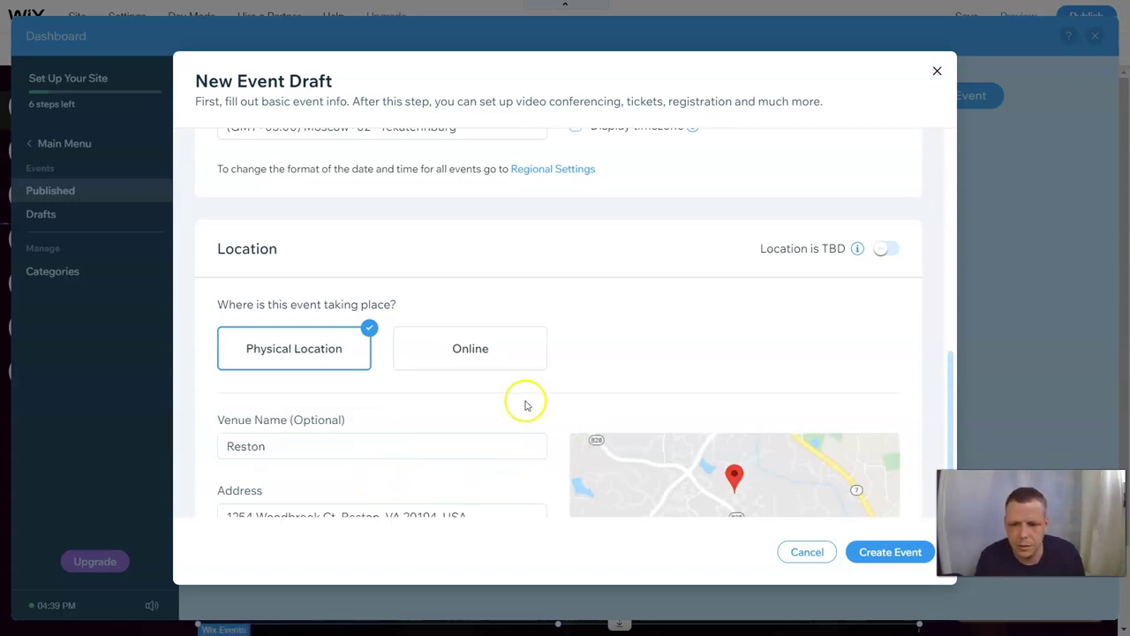
Create the event from the completed draft and dismiss the site setup reminder about adding business info.
scroll(522, 403, down, 2)
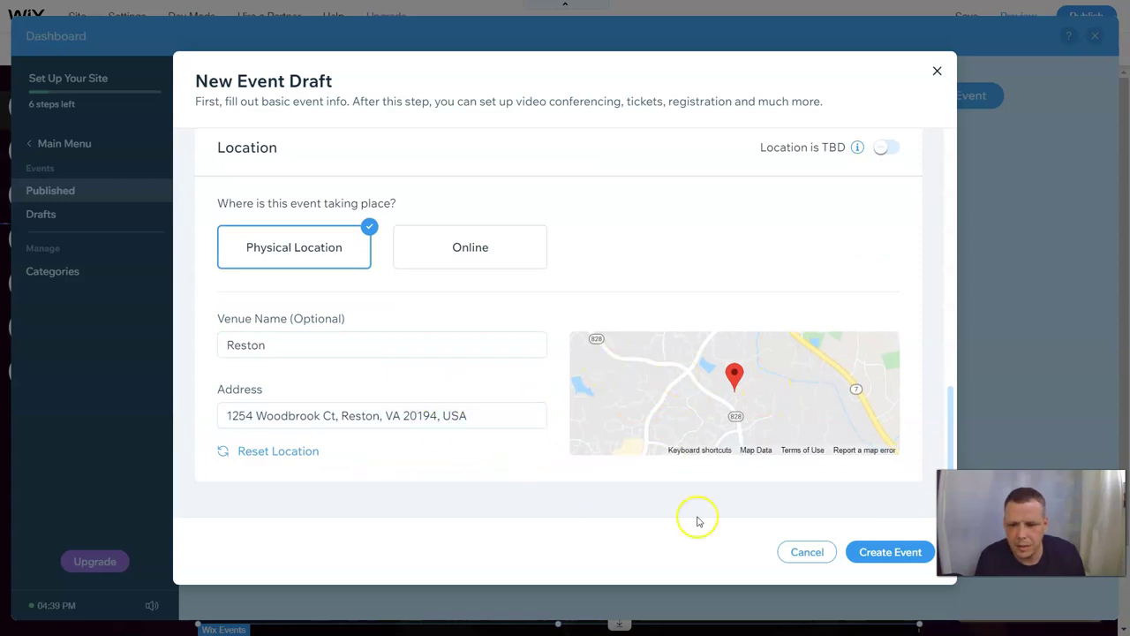
scroll(706, 353, up, 10)
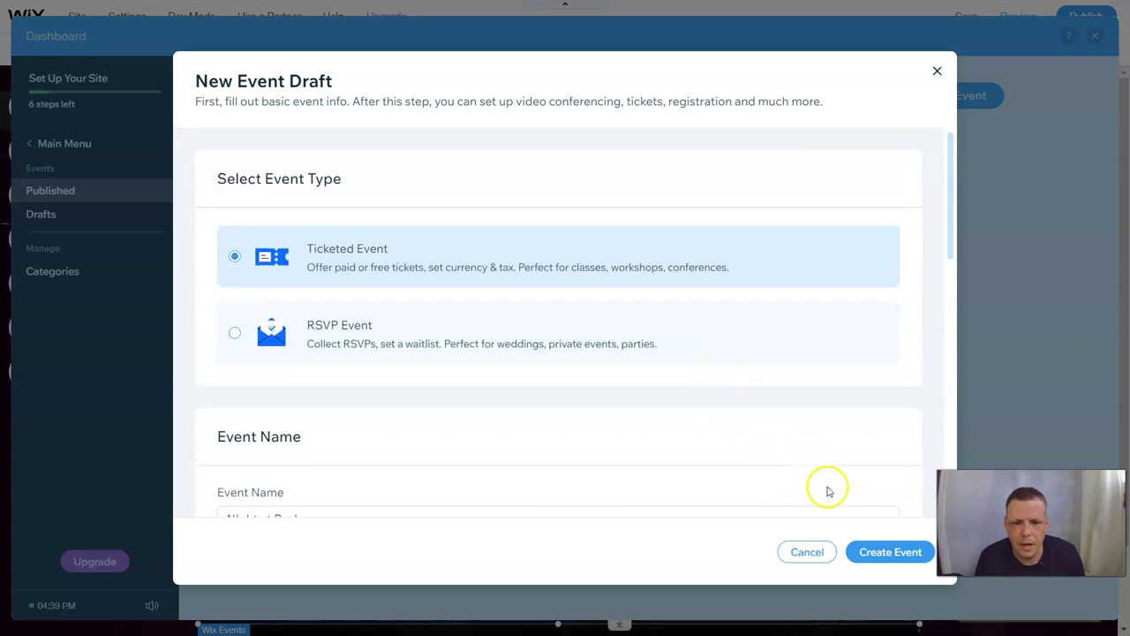
scroll(825, 486, down, 4)
click(872, 553)
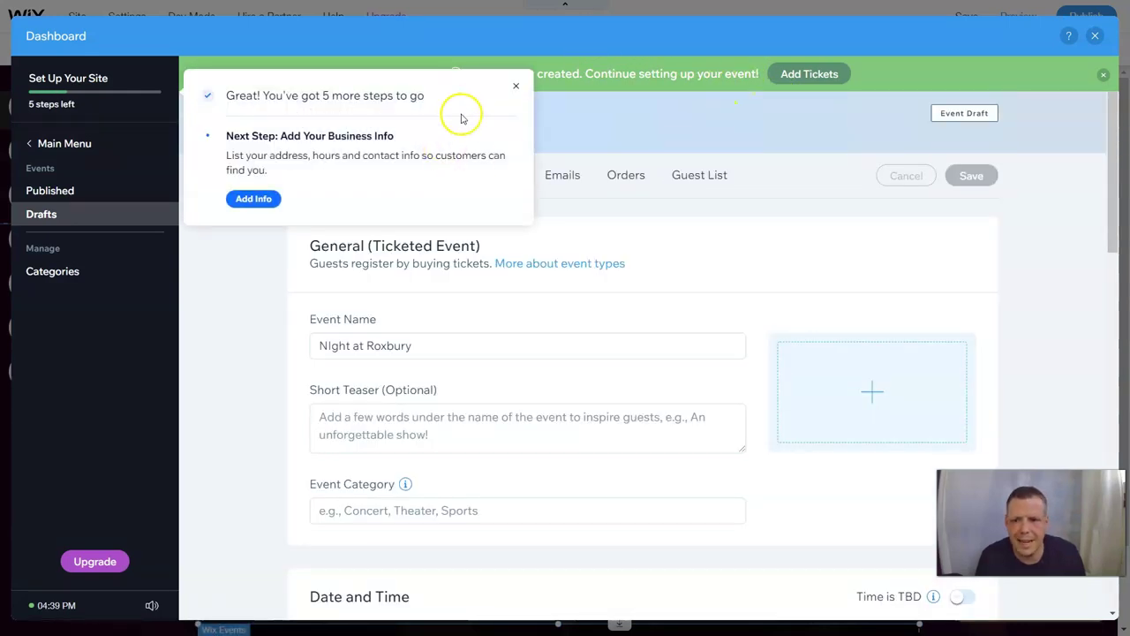
click(517, 88)
scroll(624, 251, down, 4)
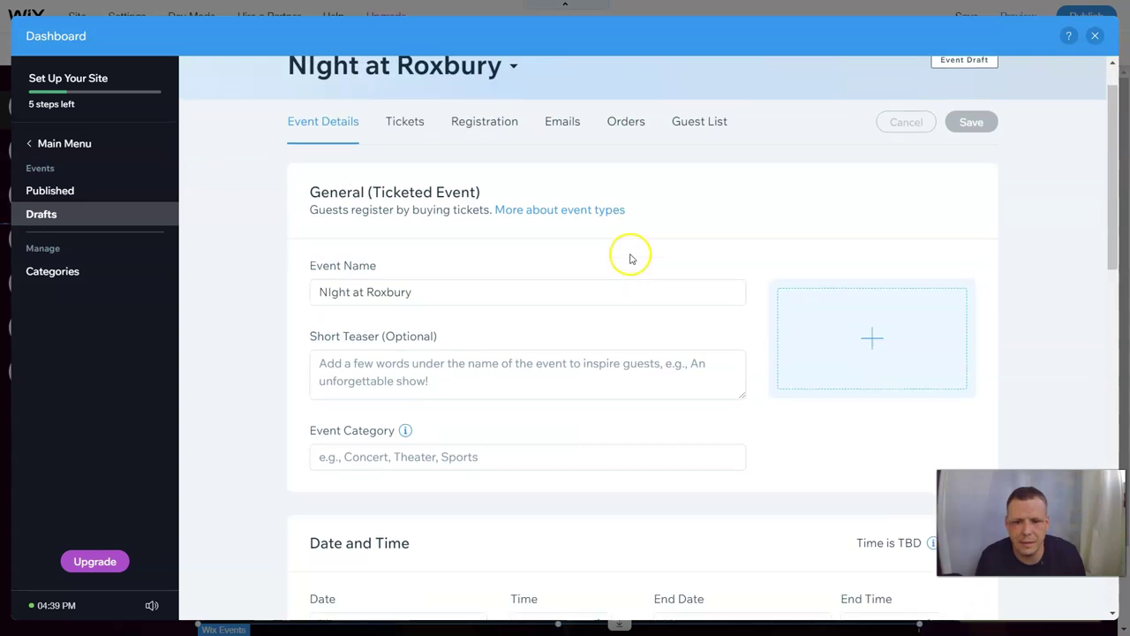
scroll(627, 268, up, 5)
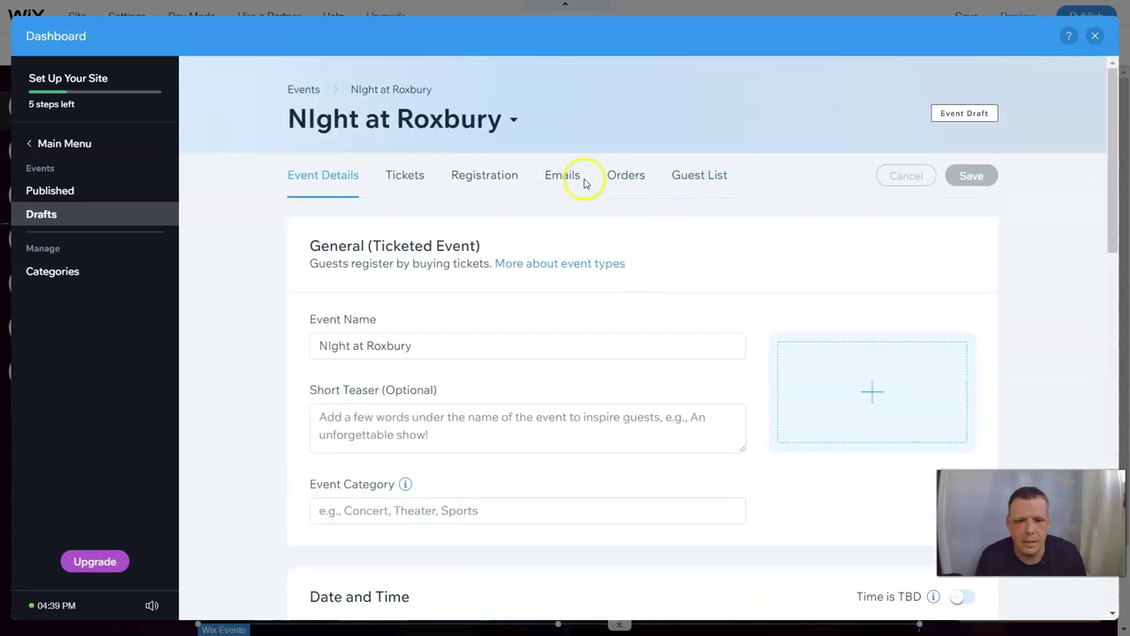
Start a new ticket for the NIght at Roxbury event and name it "VIP".
click(412, 173)
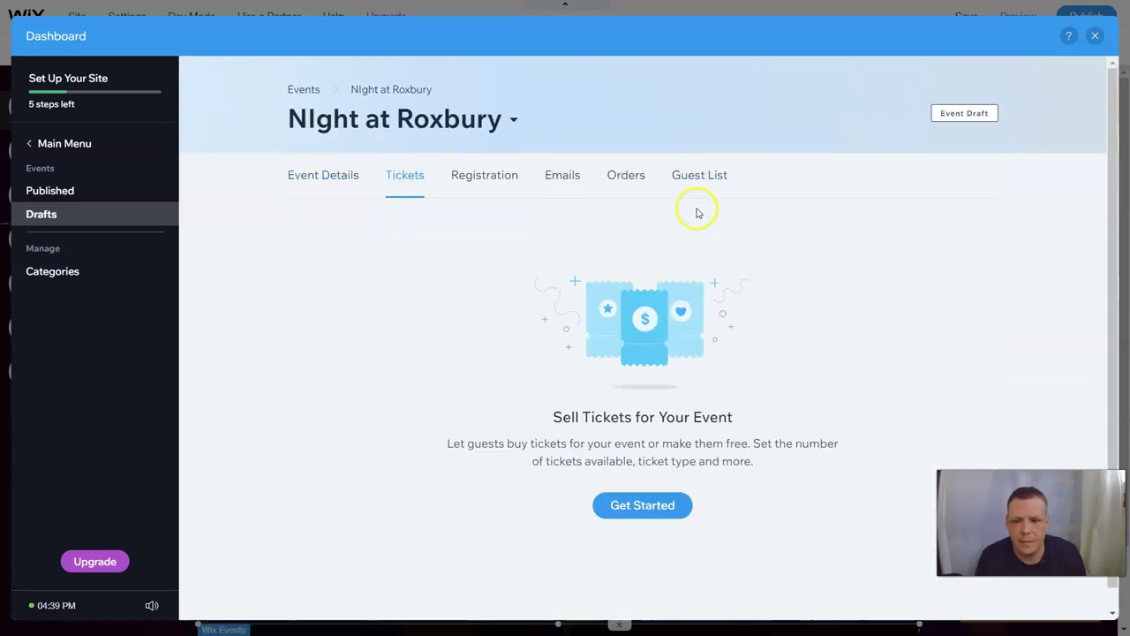
click(642, 504)
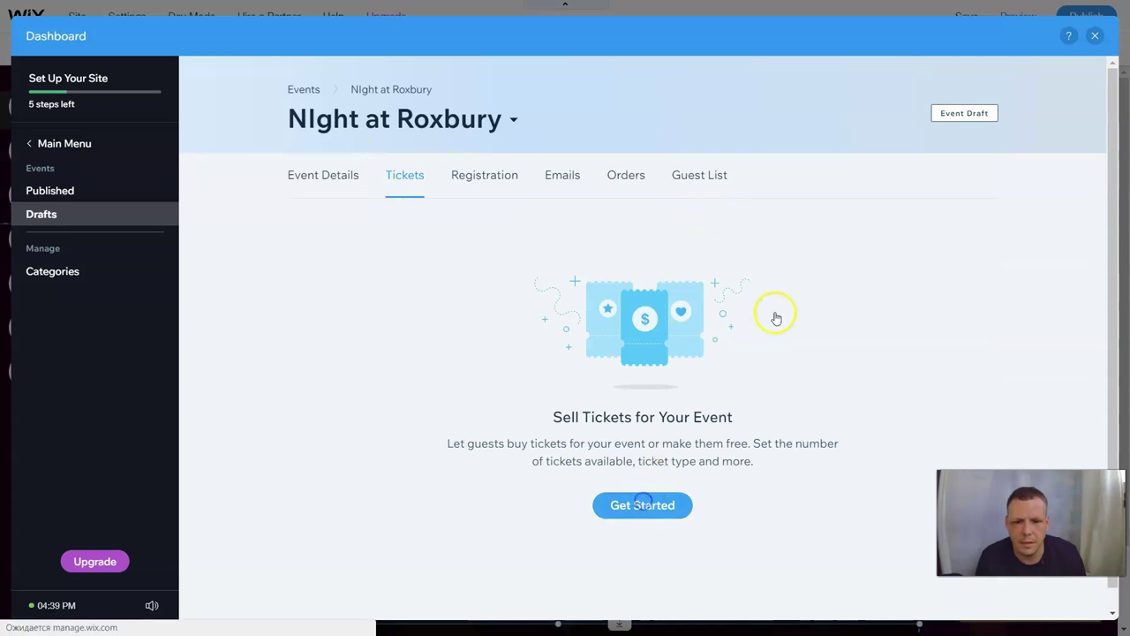
click(512, 257)
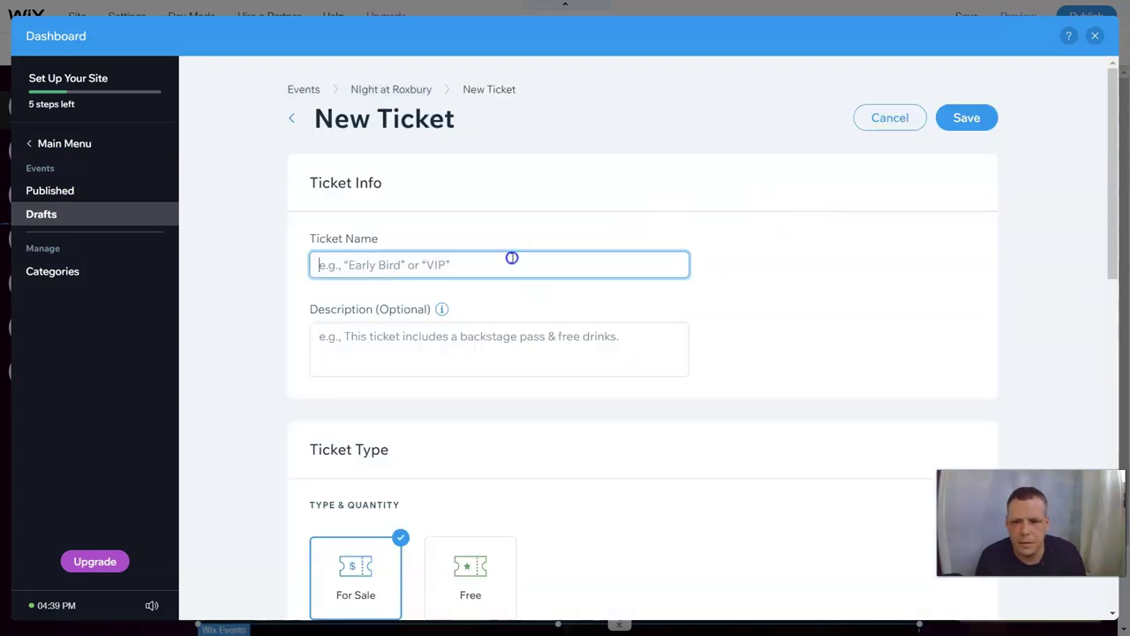
text(VIP)
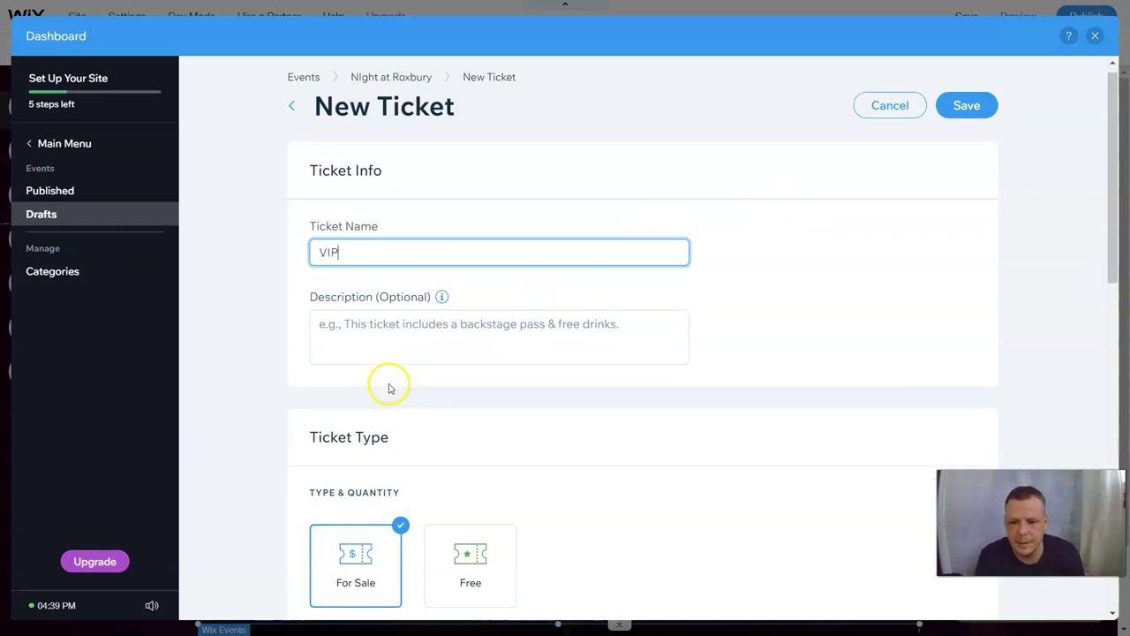
Limit the VIP ticket's quantity to 100 and set its price to 100.
scroll(386, 383, down, 2)
scroll(510, 306, down, 3)
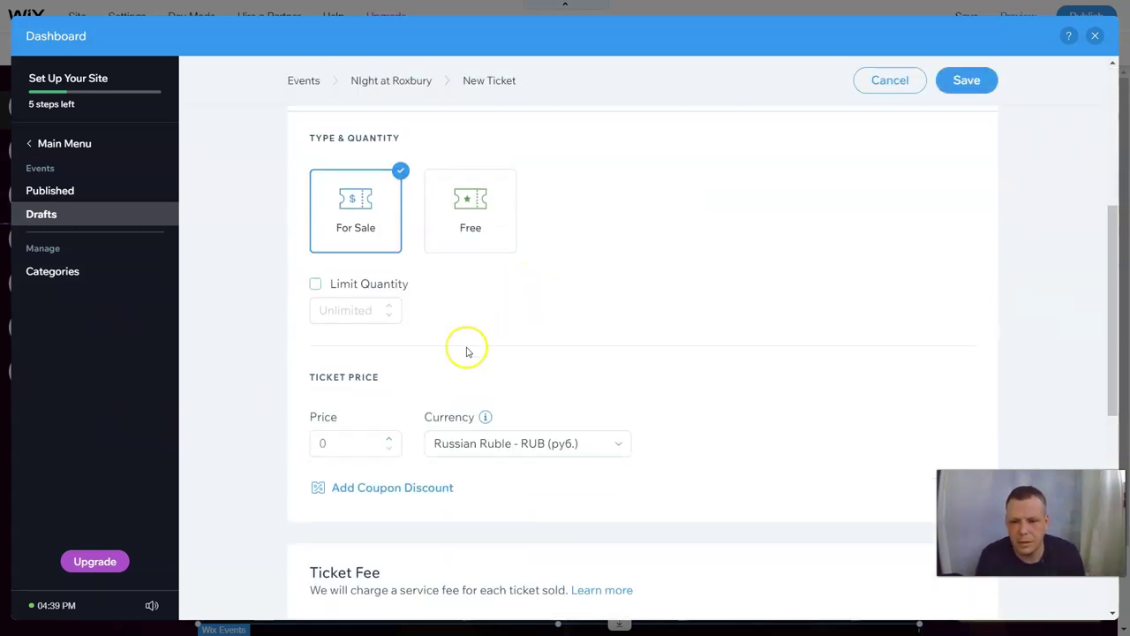
click(315, 283)
click(366, 313)
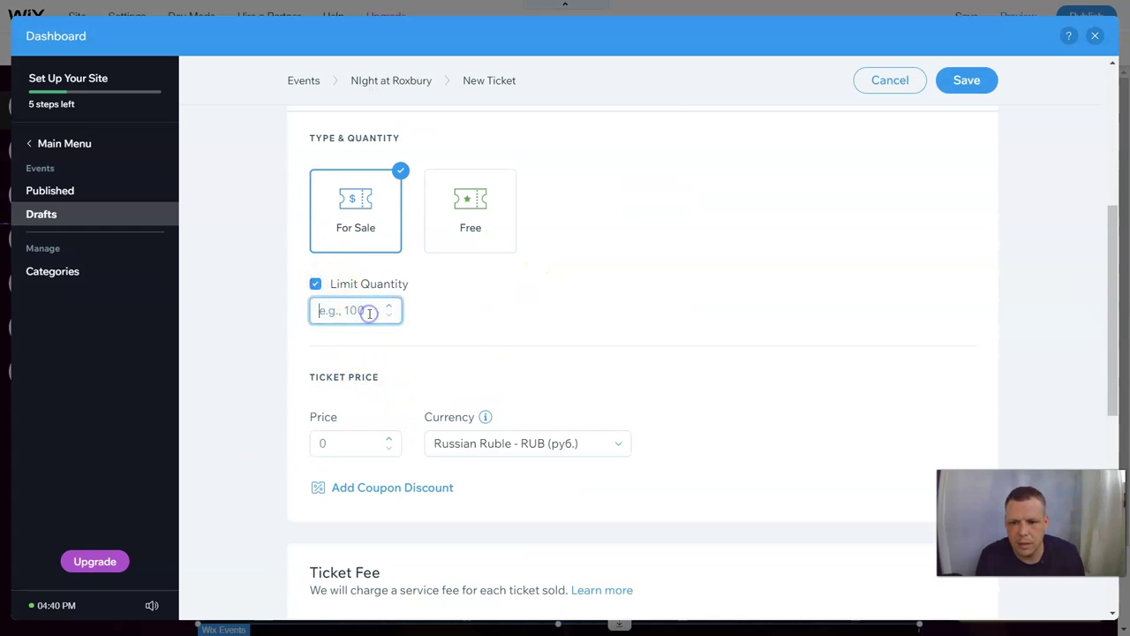
text(100)
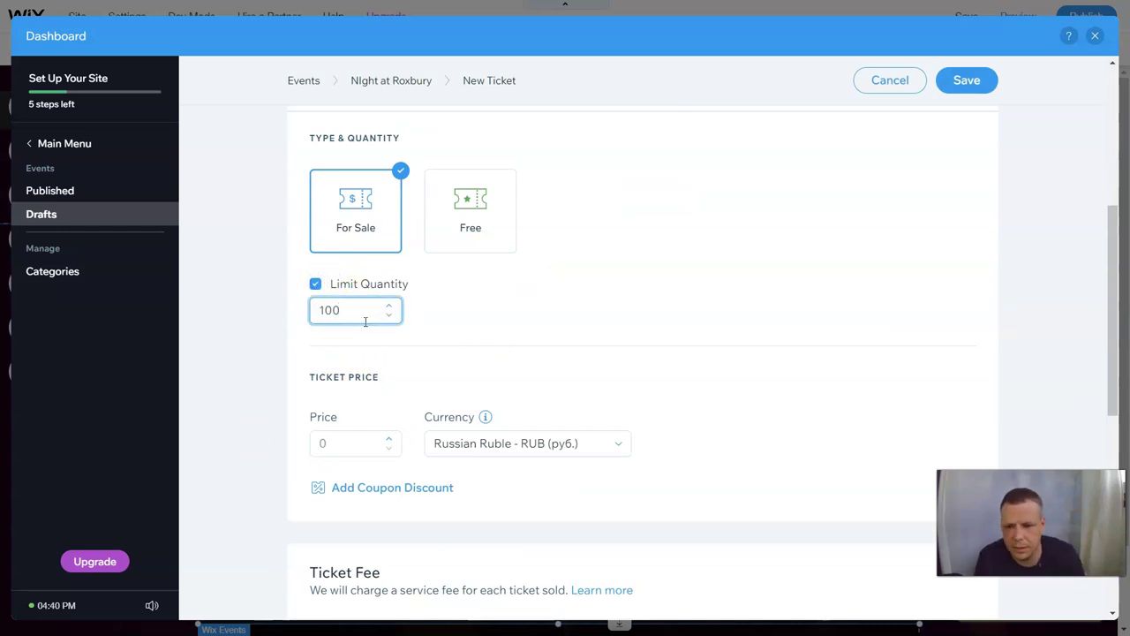
click(338, 435)
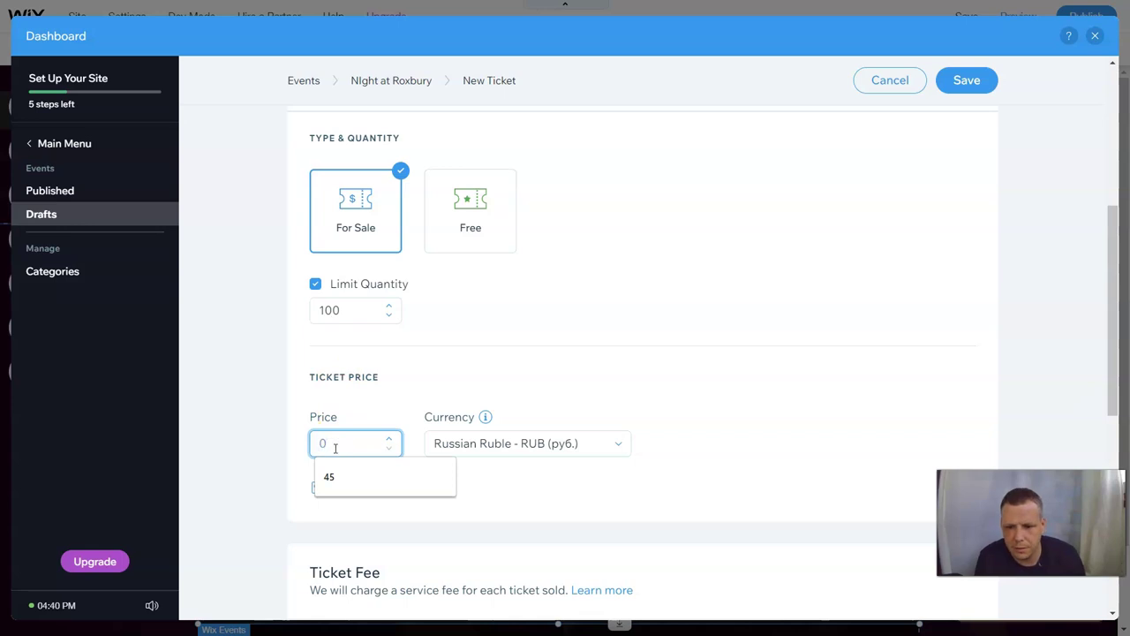
text(100)
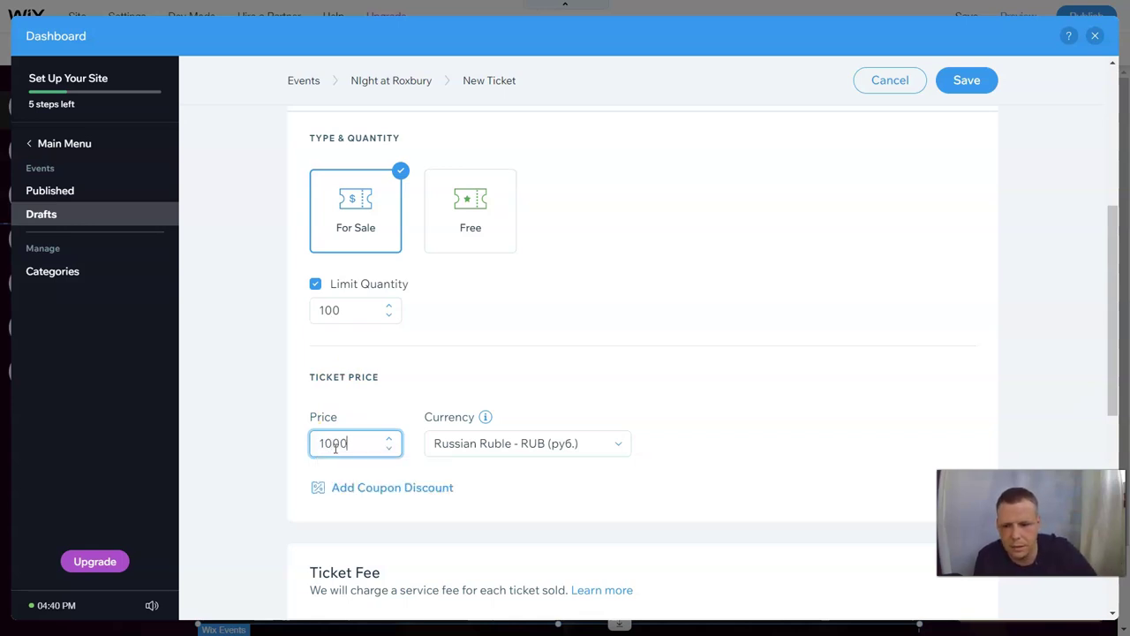
Change the ticket price currency to US Dollar - USD ($), filtering the currency choices with "us".
click(611, 444)
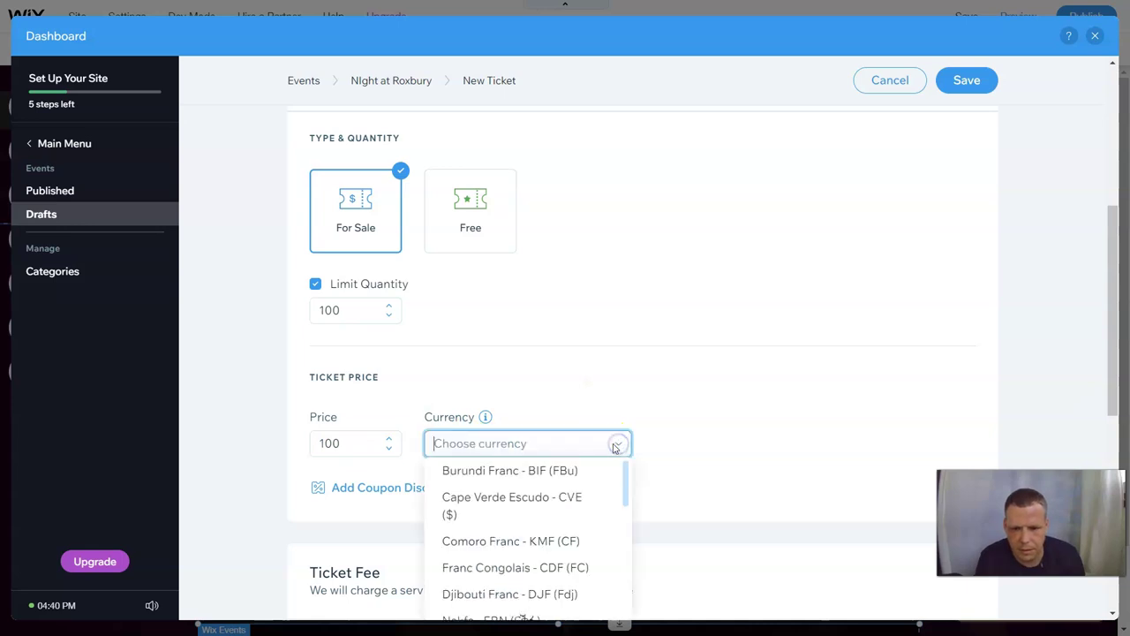
scroll(527, 478, down, 2)
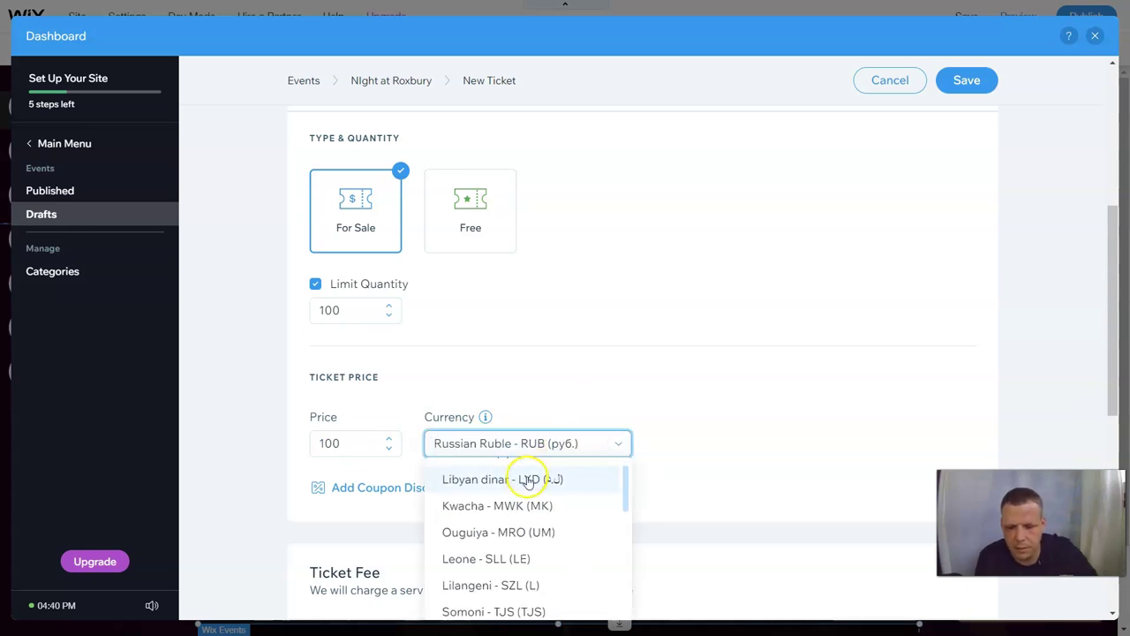
text(us)
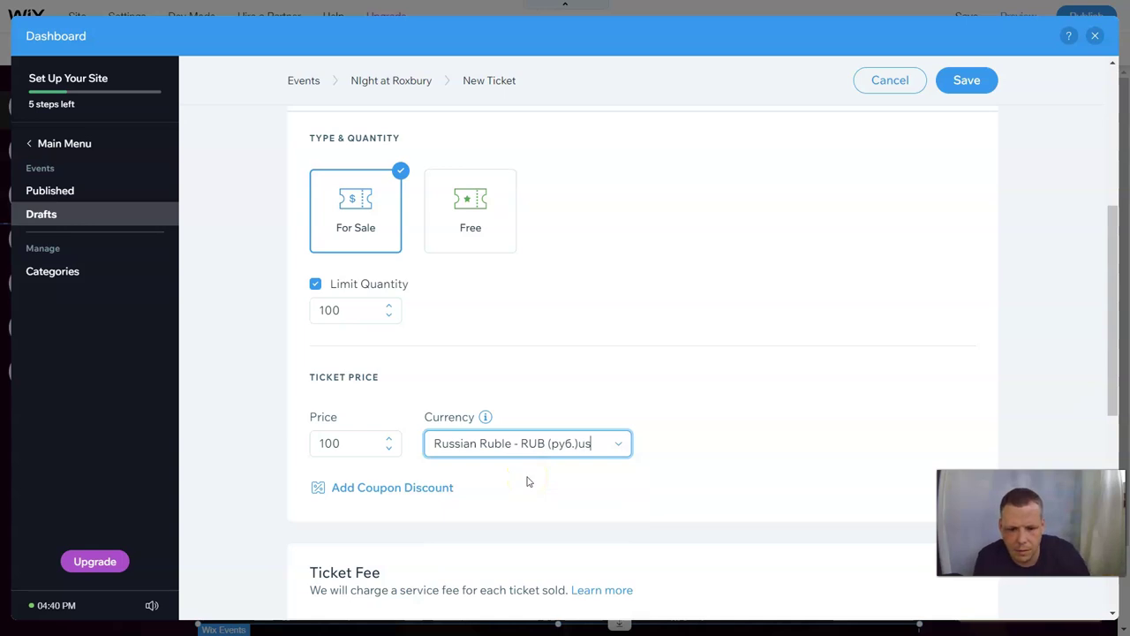
key(BackSpace)
key(BackSpace)
key(BackSpace)
key(BackSpace)
key(BackSpace)
key(BackSpace)
key(BackSpace)
key(BackSpace)
key(BackSpace)
key(BackSpace)
key(BackSpace)
key(BackSpace)
key(BackSpace)
key(BackSpace)
key(BackSpace)
key(BackSpace)
key(BackSpace)
key(BackSpace)
key(BackSpace)
key(BackSpace)
key(BackSpace)
key(BackSpace)
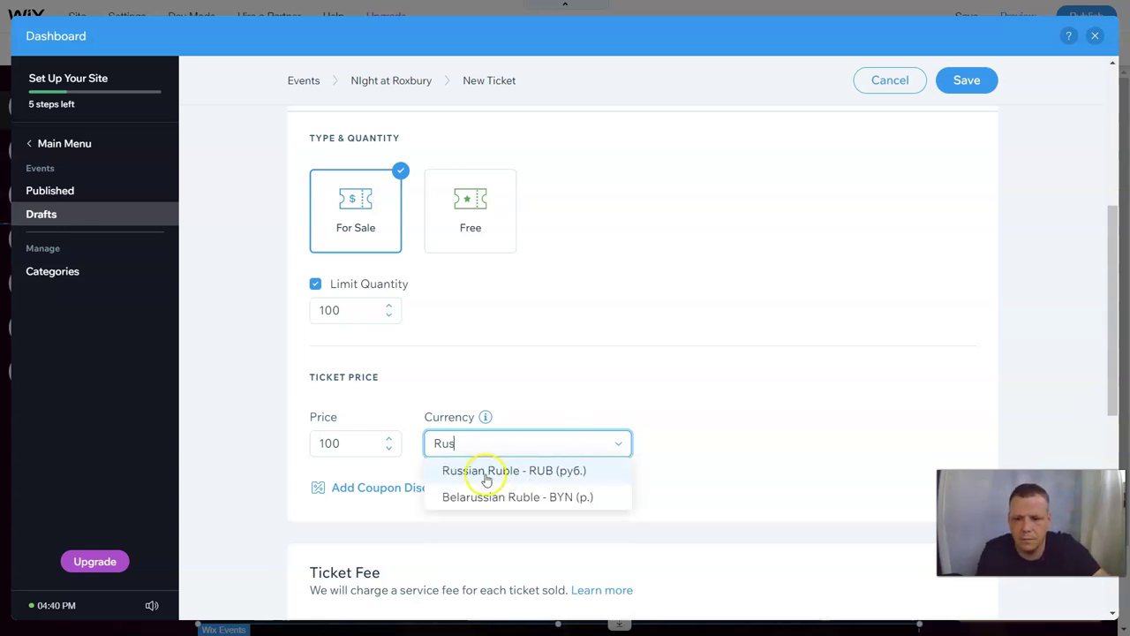
key(BackSpace)
key(BackSpace)
key(BackSpace)
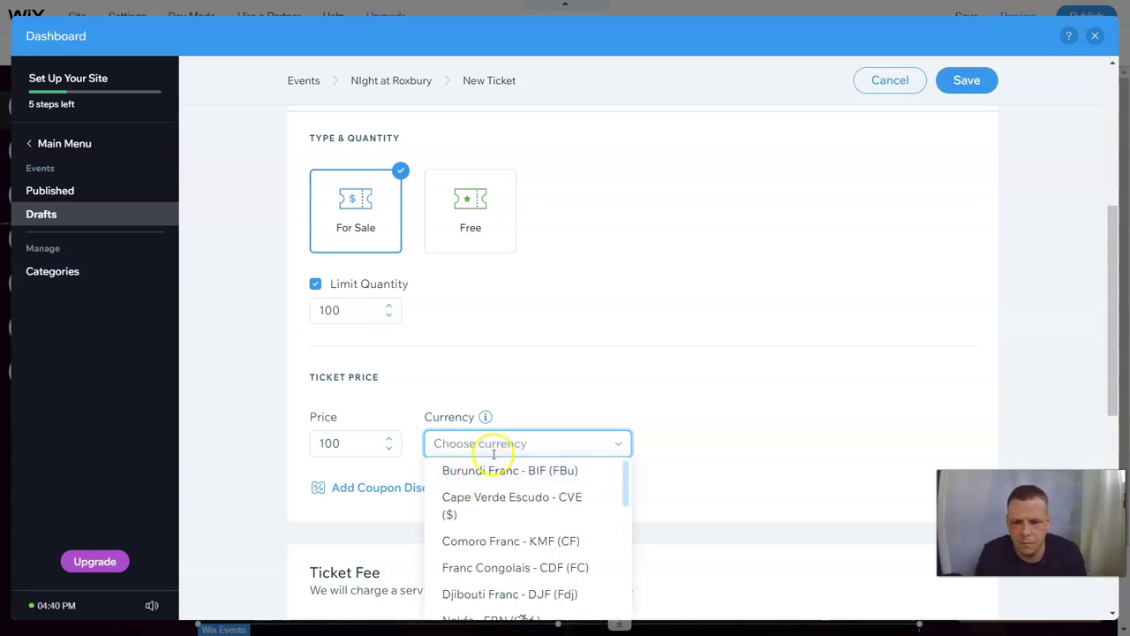
scroll(499, 495, down, 5)
scroll(508, 520, down, 2)
scroll(507, 520, down, 5)
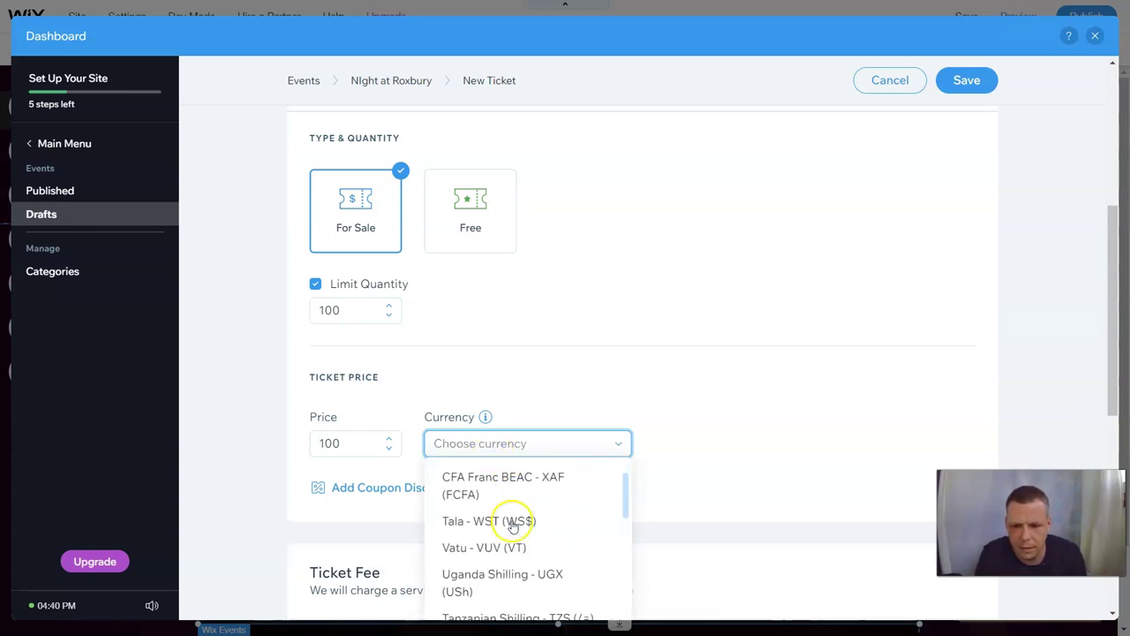
scroll(530, 538, down, 6)
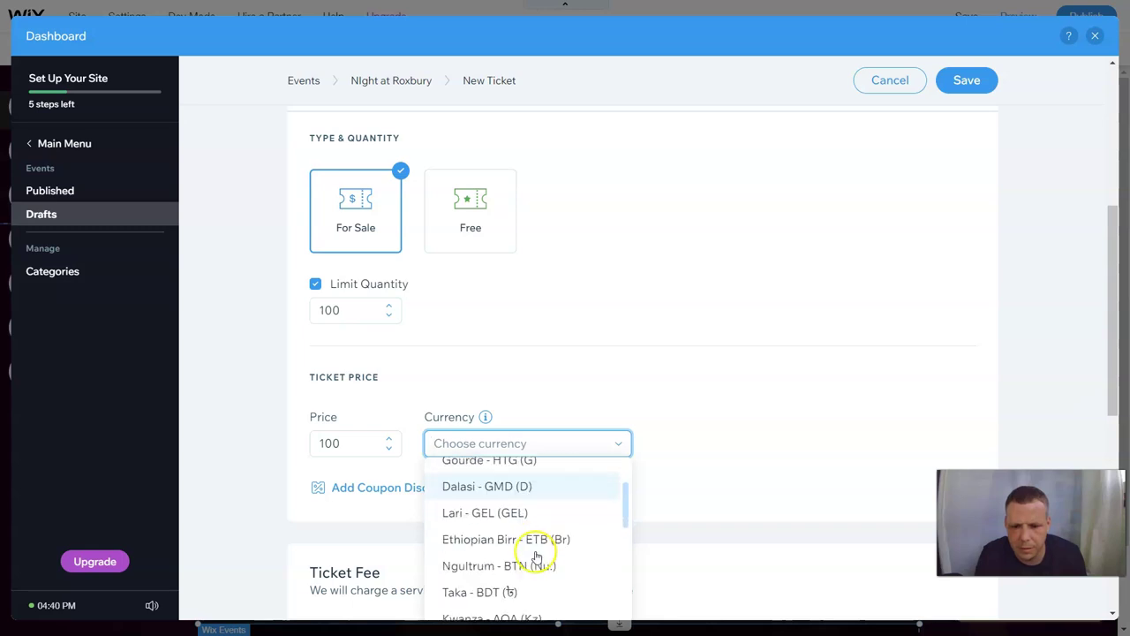
scroll(536, 555, down, 6)
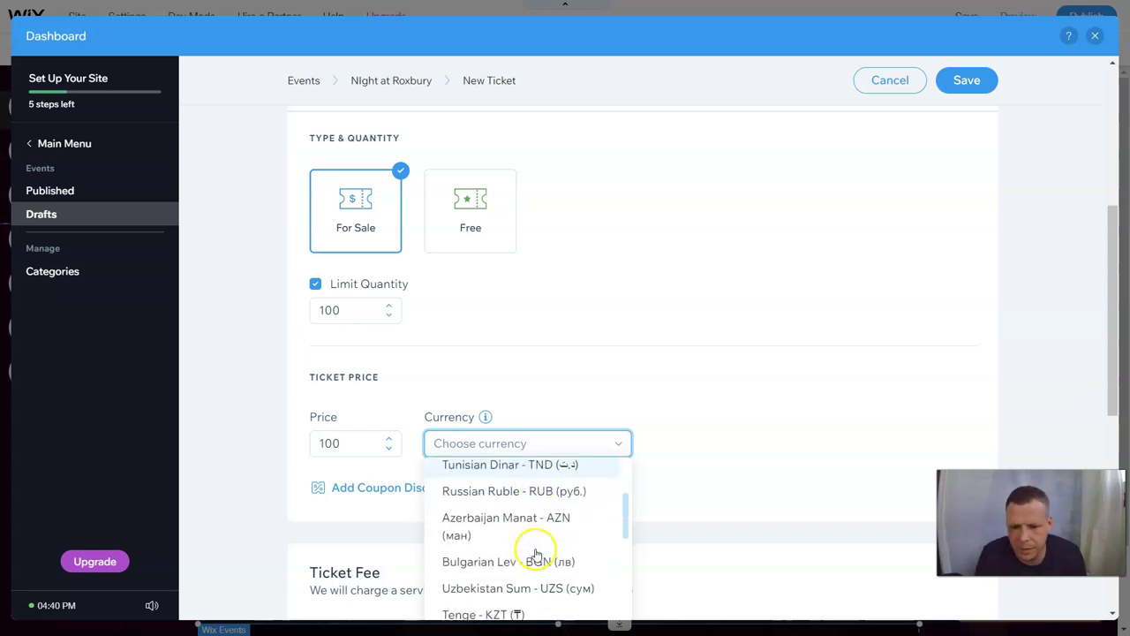
scroll(536, 549, down, 6)
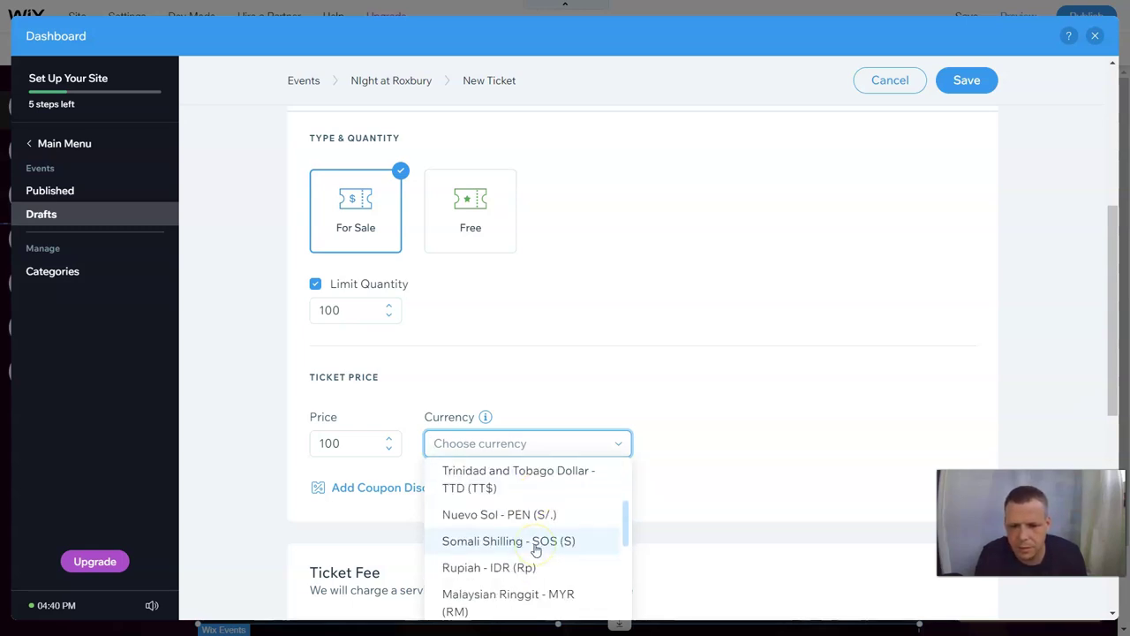
scroll(535, 550, down, 3)
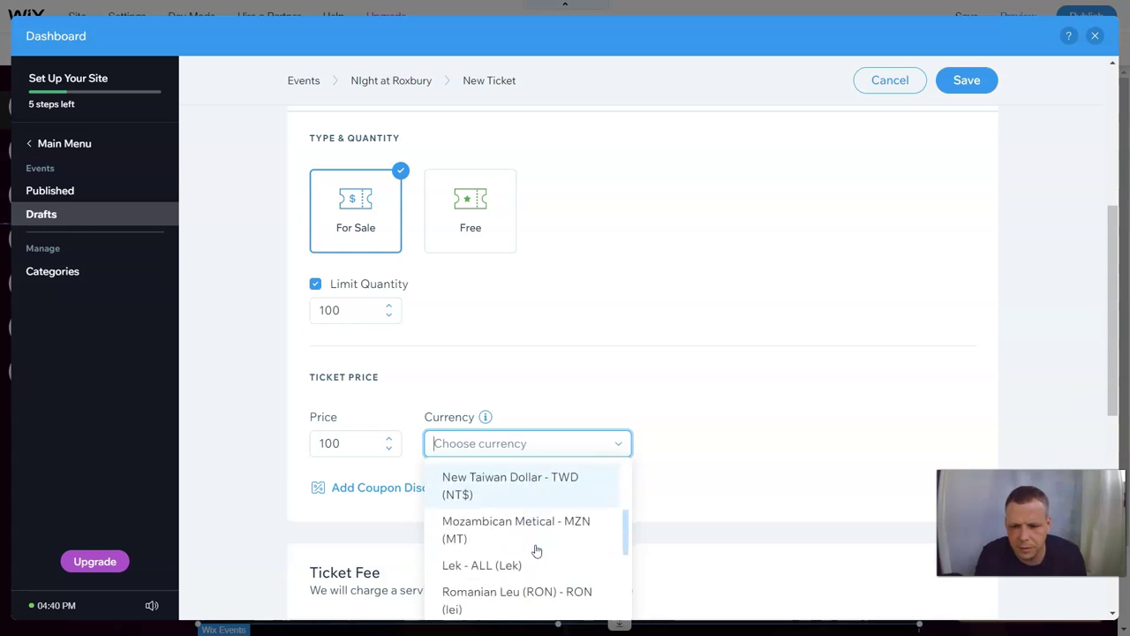
text(d)
click(541, 553)
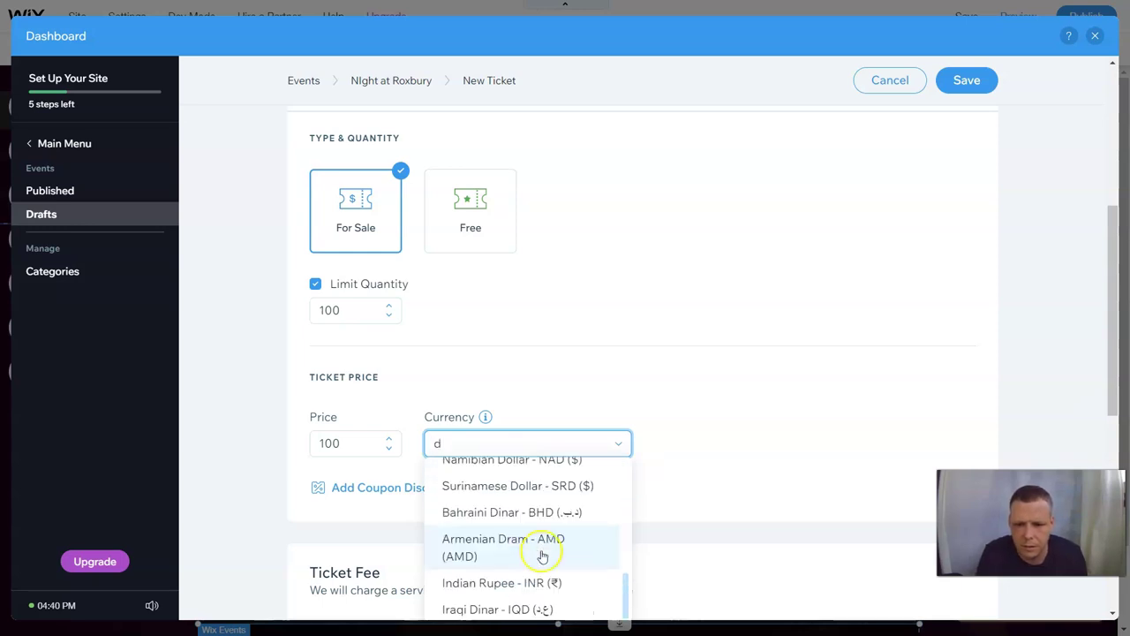
key(BackSpace)
text(u)
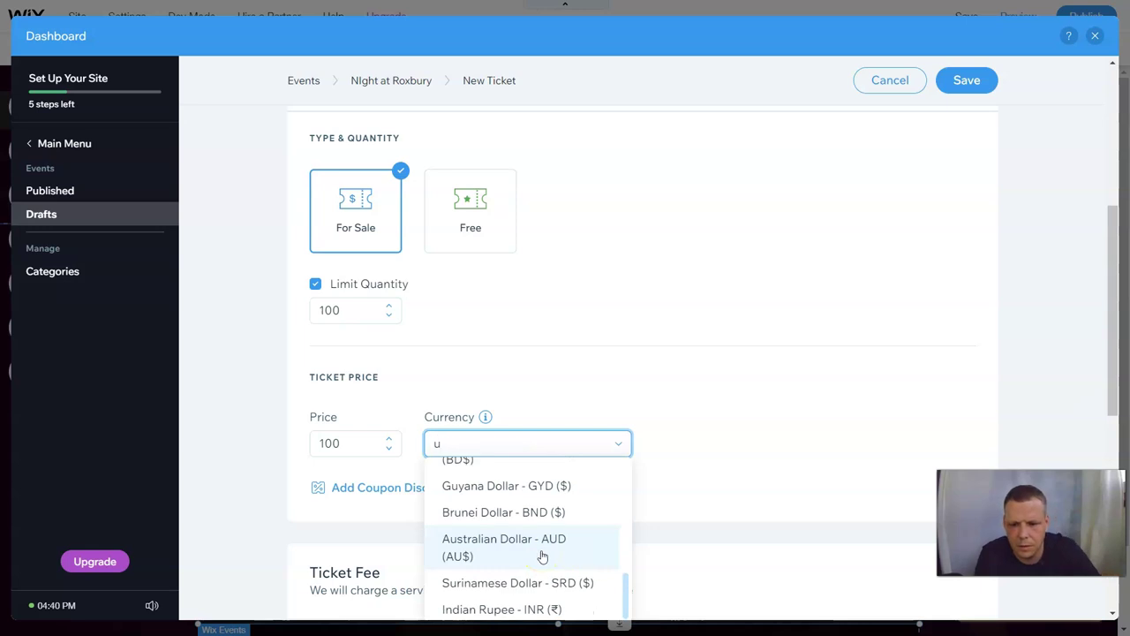
text(s)
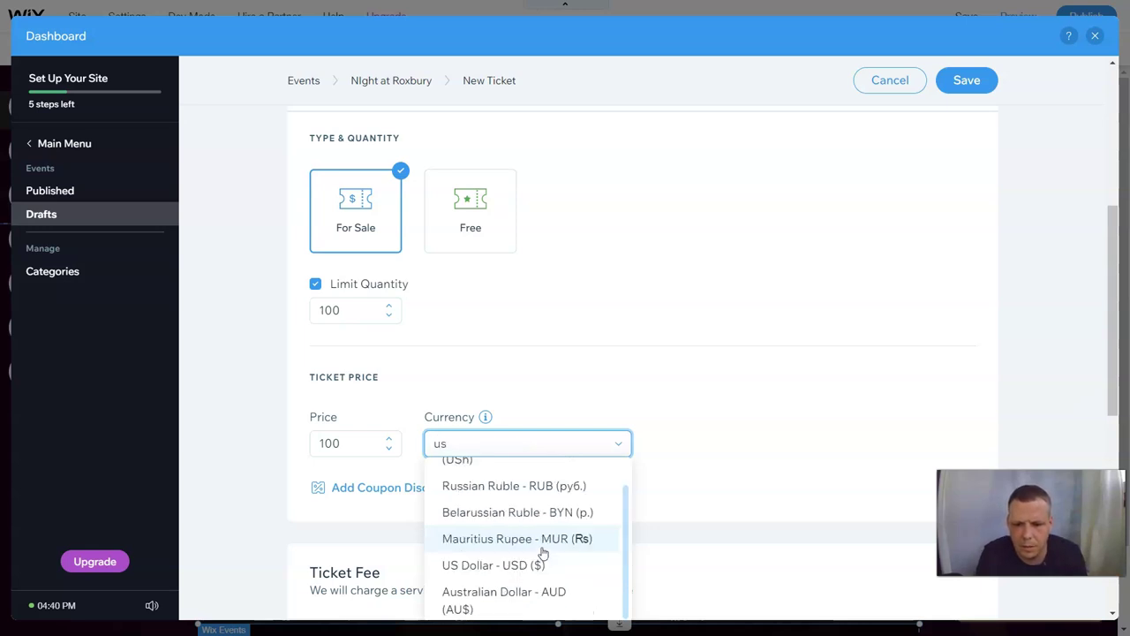
click(514, 565)
Replace the default ticket policy text with "NO REFUNDS HAVE A GOOD TIME".
scroll(642, 398, down, 3)
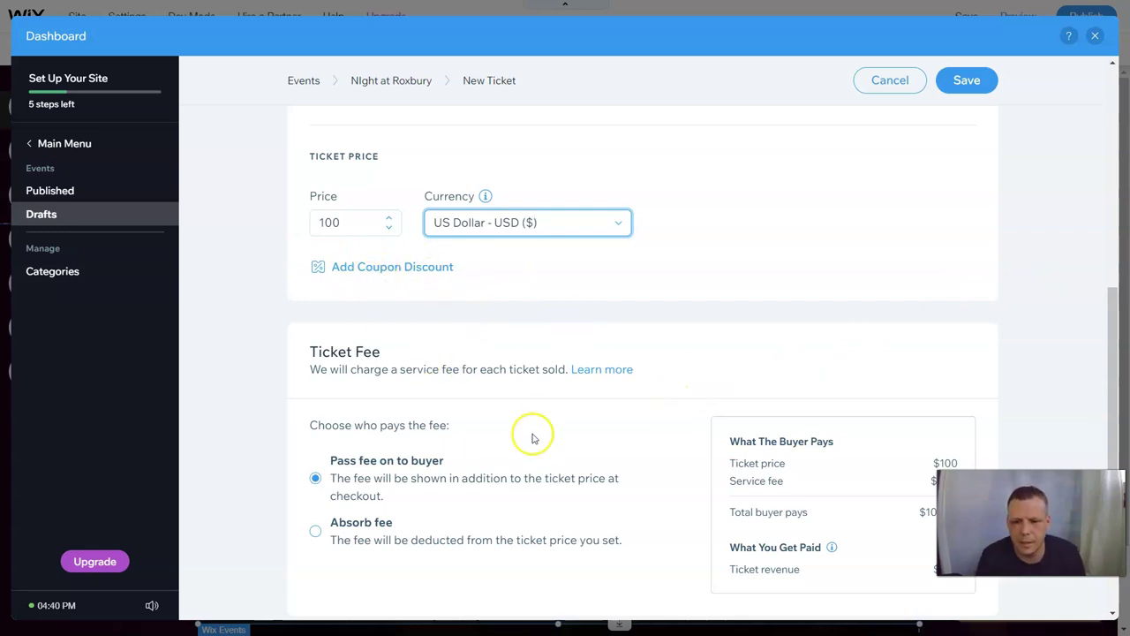
scroll(598, 393, down, 2)
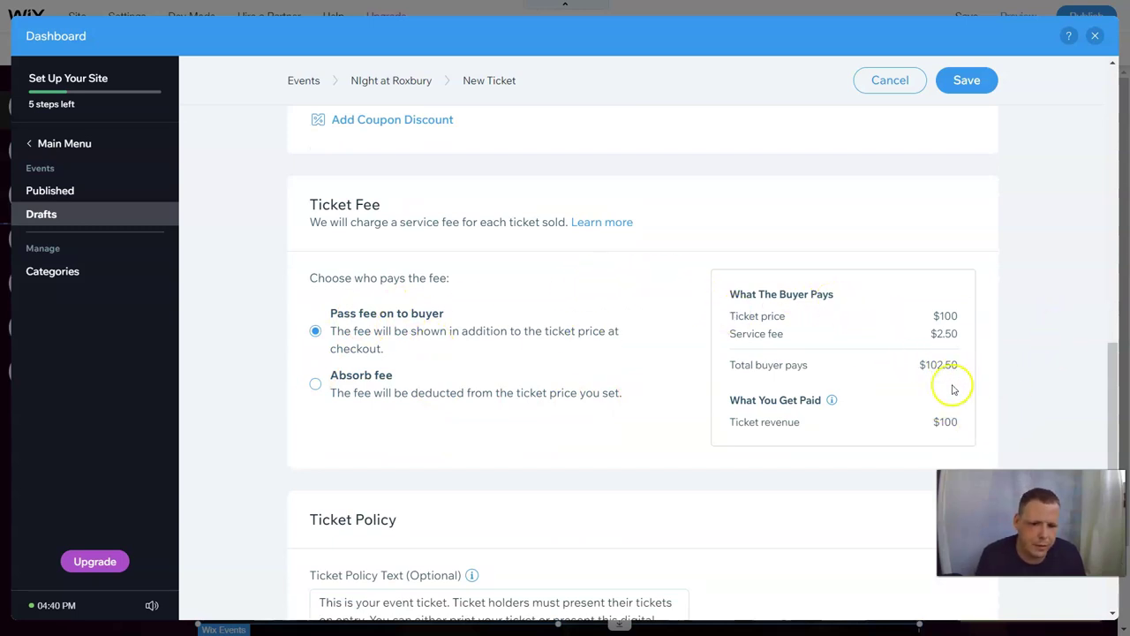
scroll(875, 379, down, 2)
drag(585, 547, 177, 434)
click(744, 366)
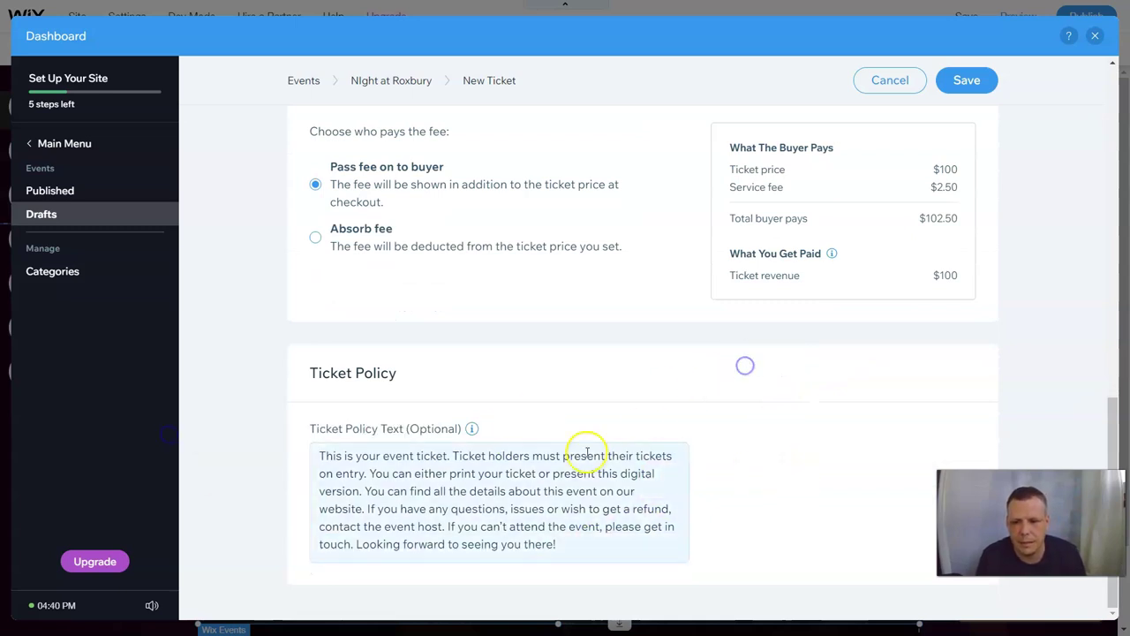
click(663, 487)
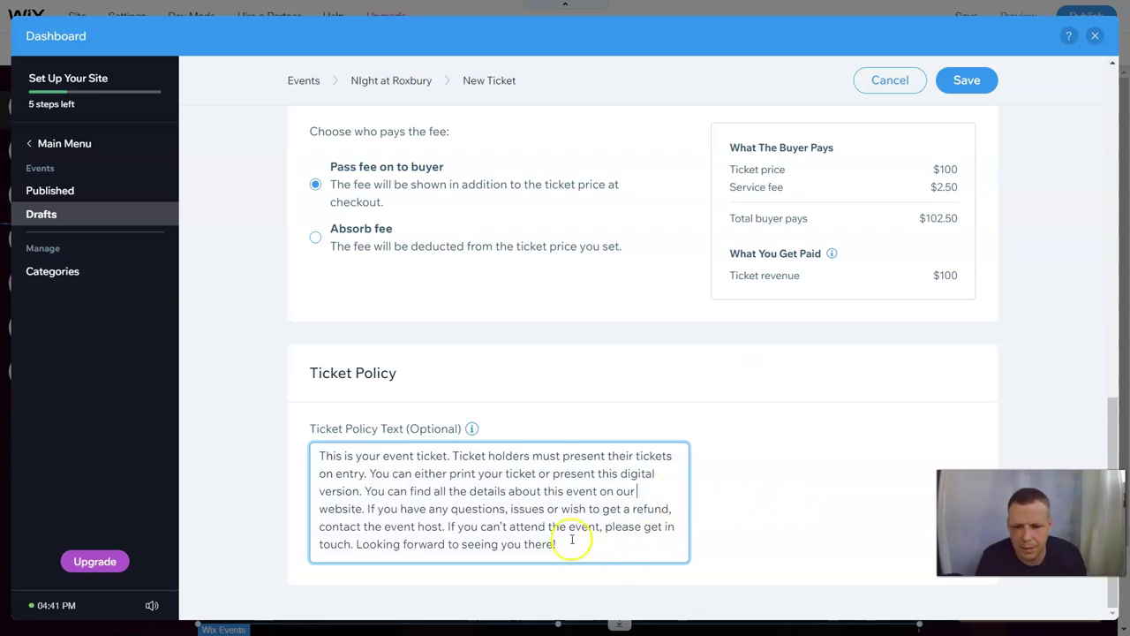
drag(569, 548, 357, 444)
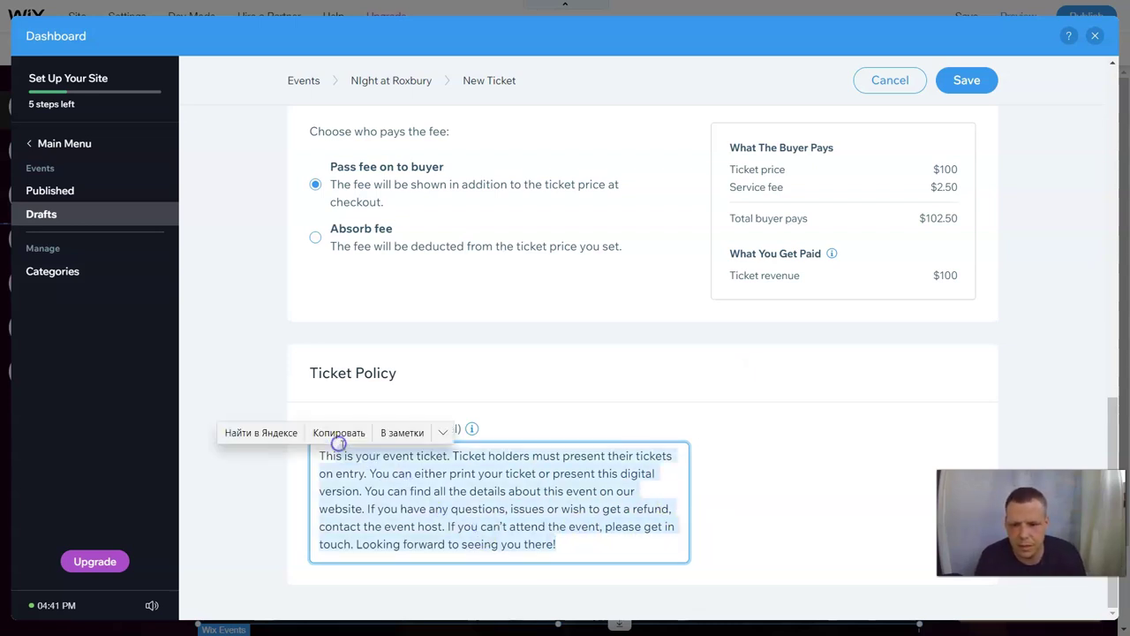
click(728, 398)
scroll(789, 384, up, 1)
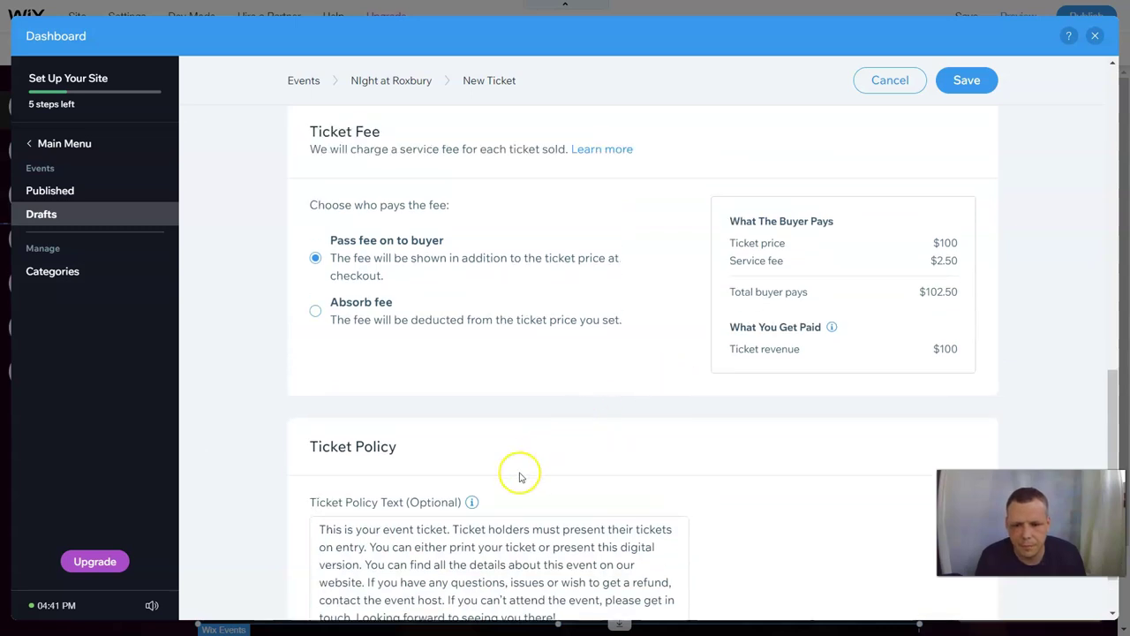
click(422, 508)
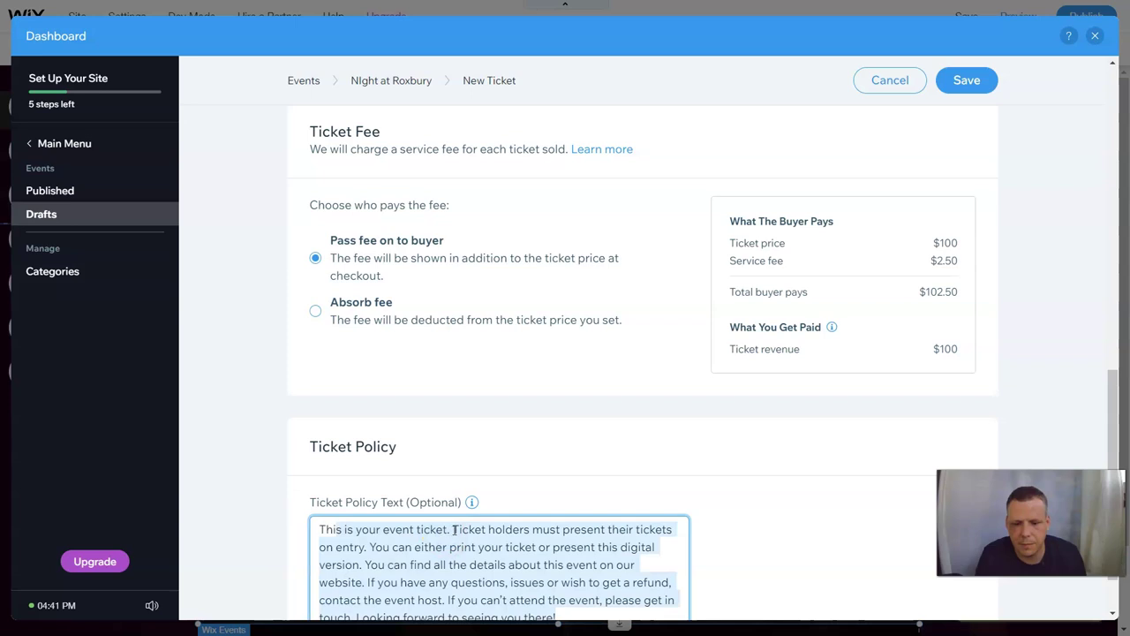
text(Thijk)
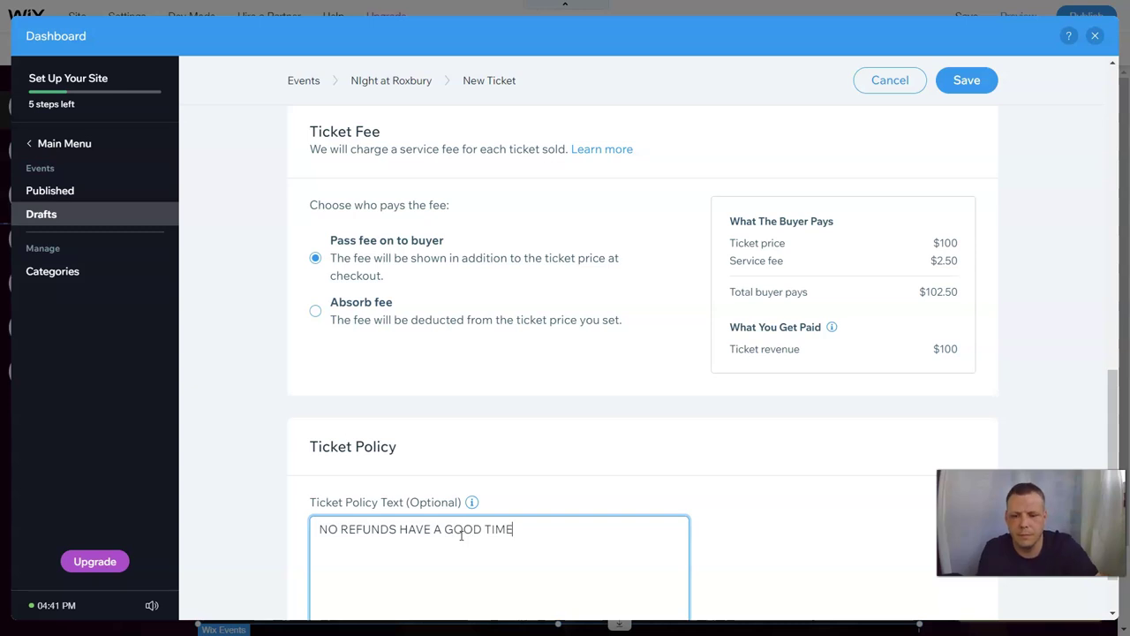
Save the new VIP ticket for the NIght at Roxbury event.
scroll(684, 479, down, 2)
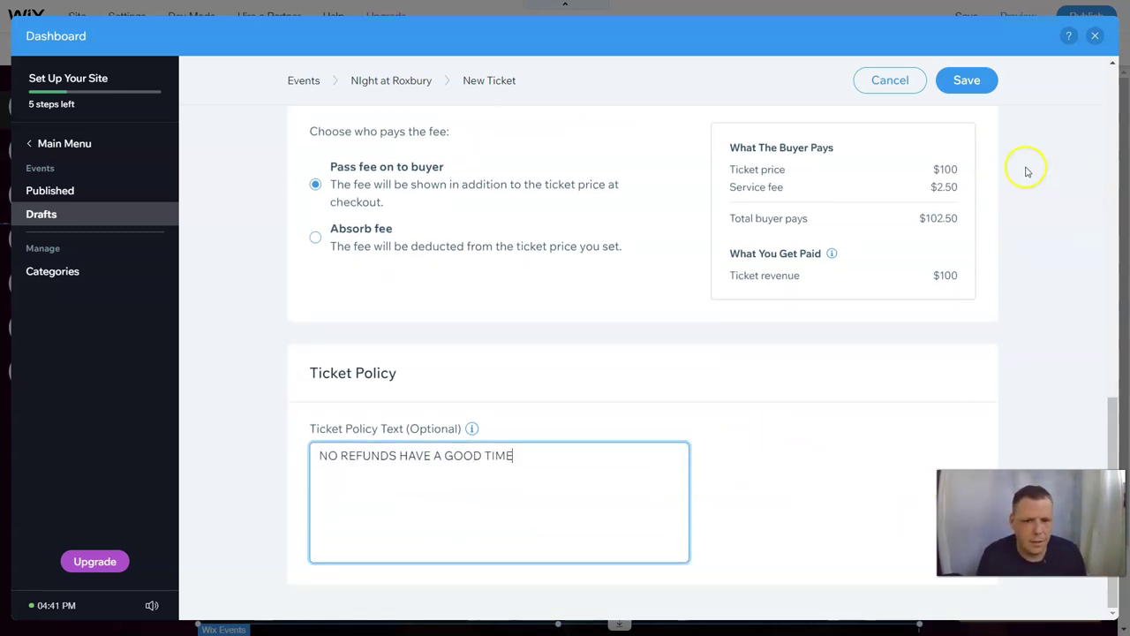
click(974, 82)
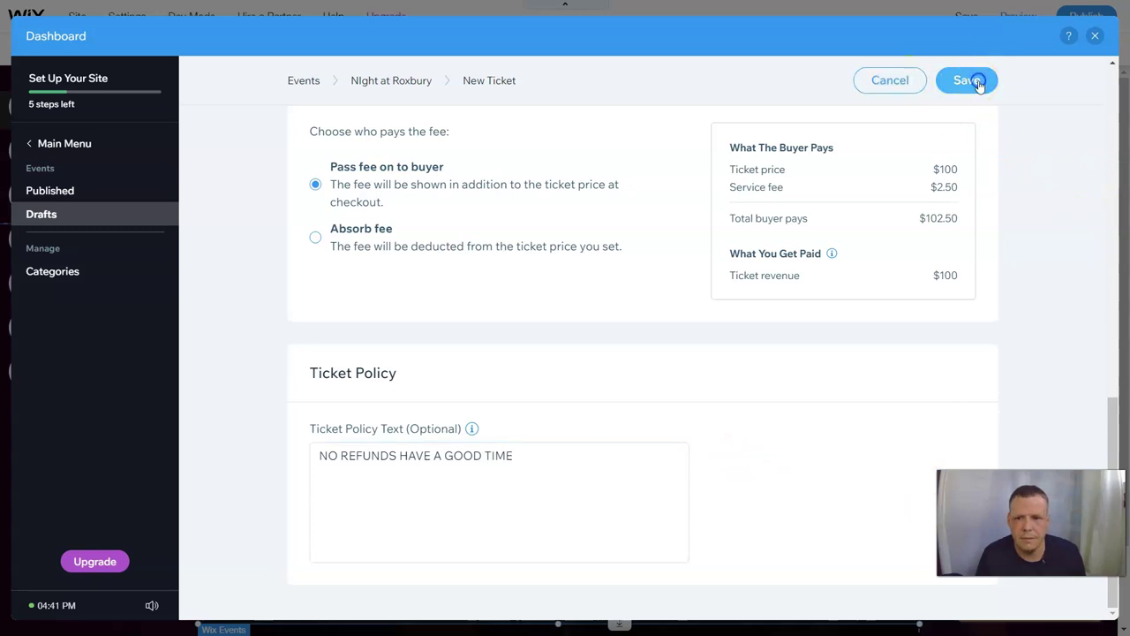
click(979, 86)
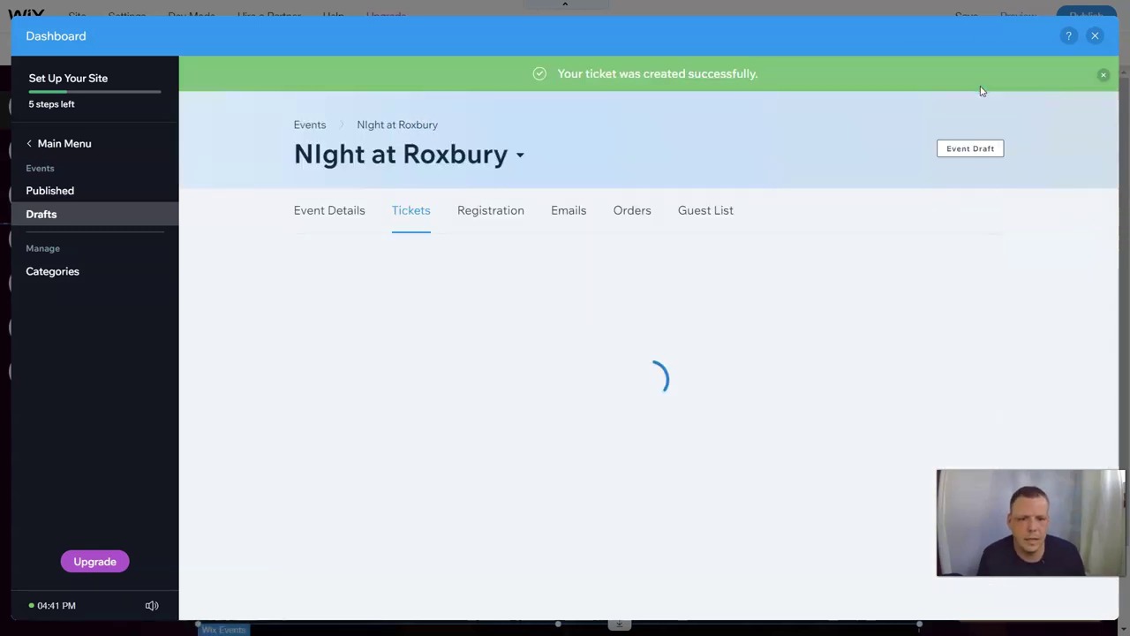
Open the event's guest registration settings for review and dismiss the payment method notice.
click(488, 220)
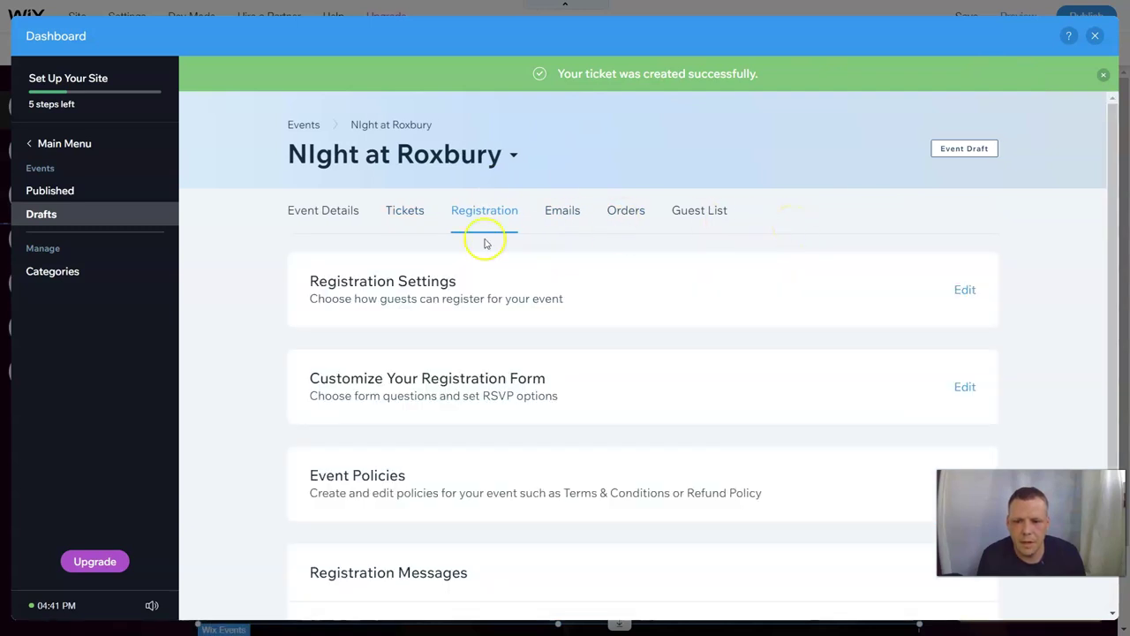
click(963, 291)
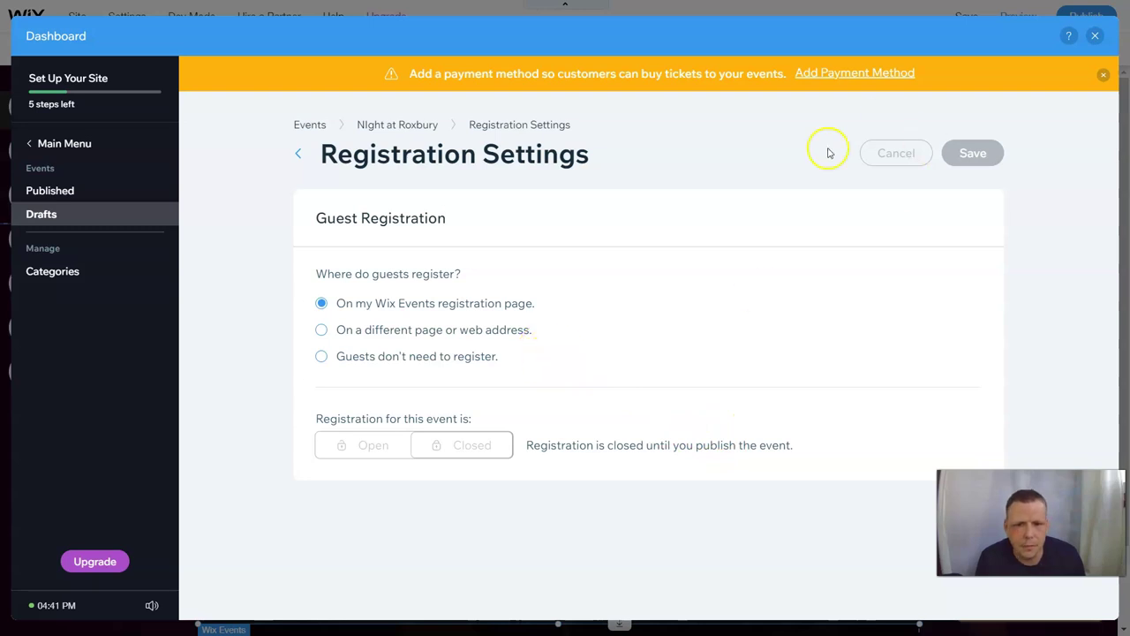
click(1104, 78)
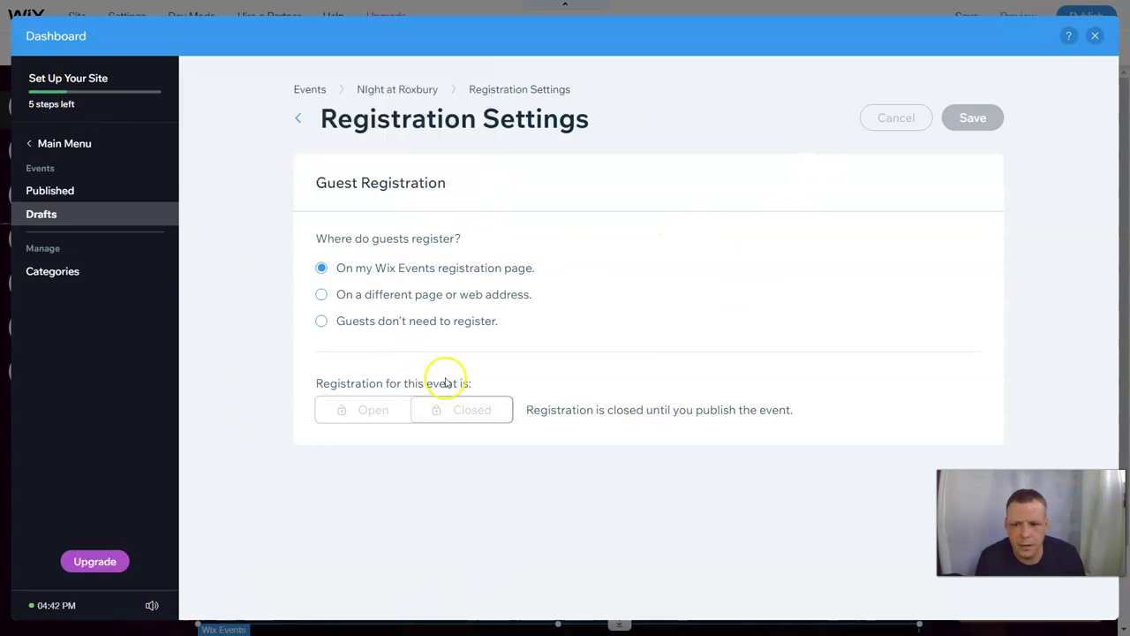
Reopen the NIght at Roxbury draft and review its email alerts, default emails and invoice options.
click(71, 215)
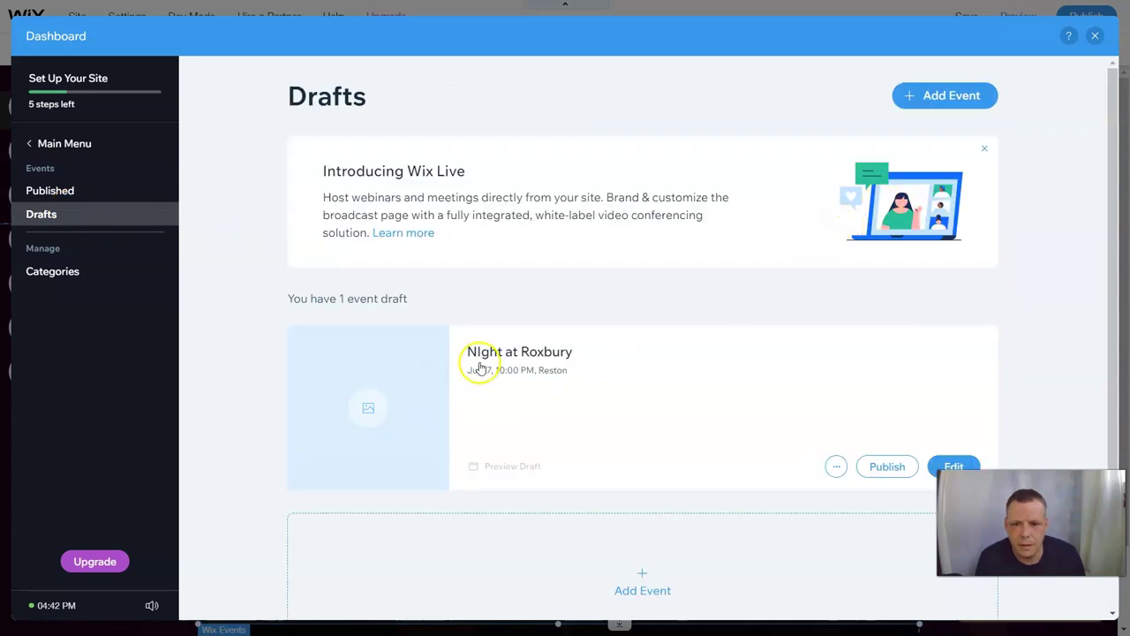
click(946, 466)
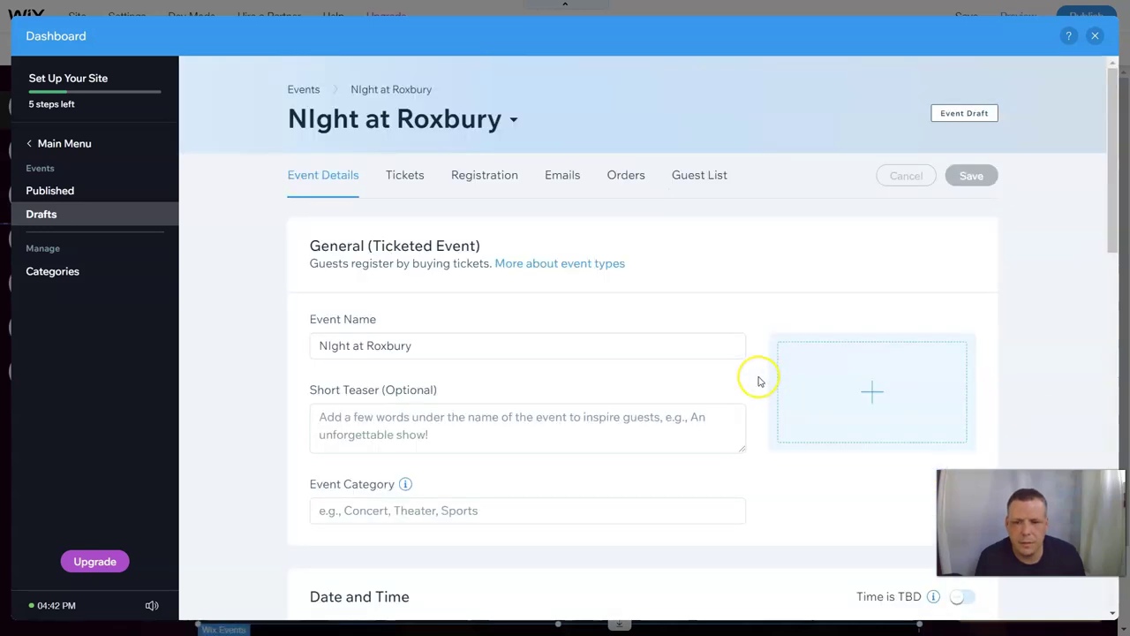
click(566, 178)
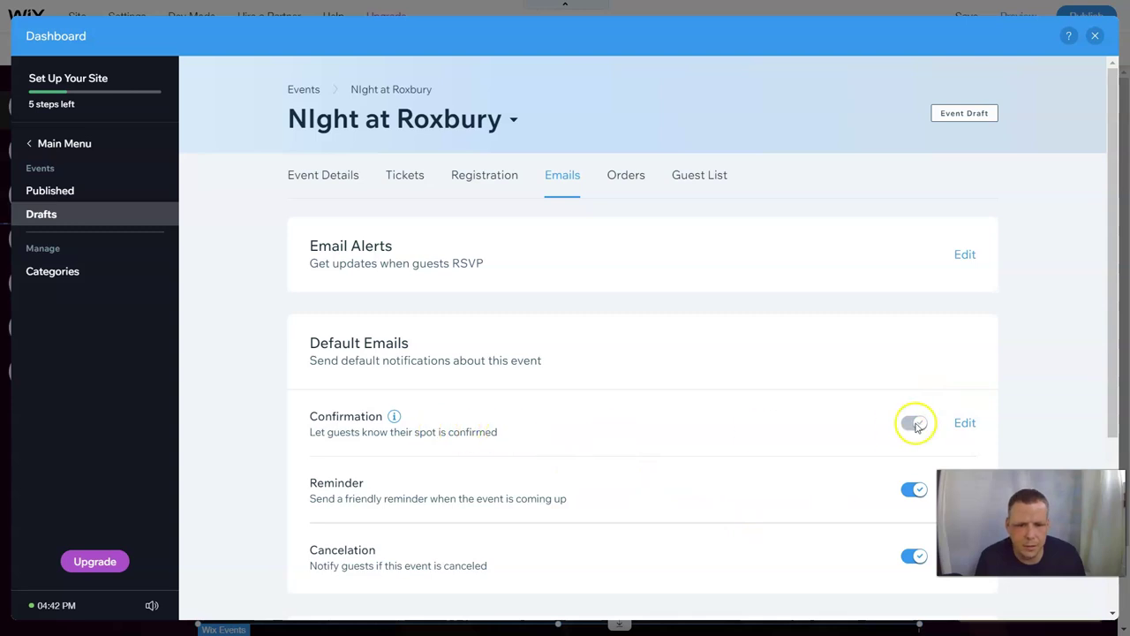
scroll(871, 406, down, 2)
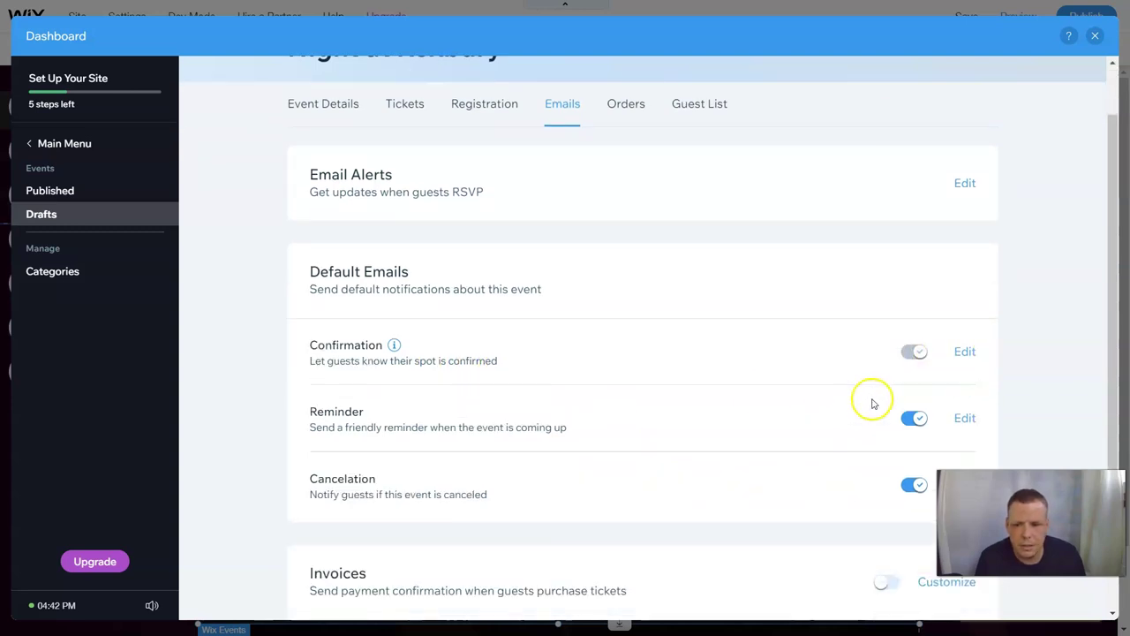
scroll(848, 424, down, 1)
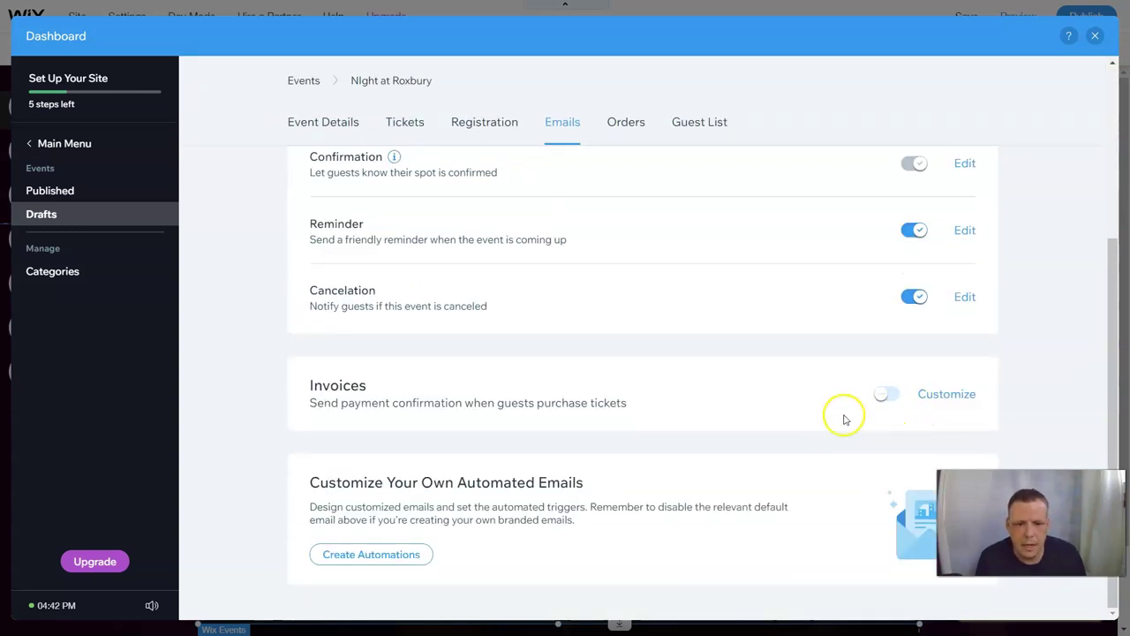
scroll(663, 474, up, 5)
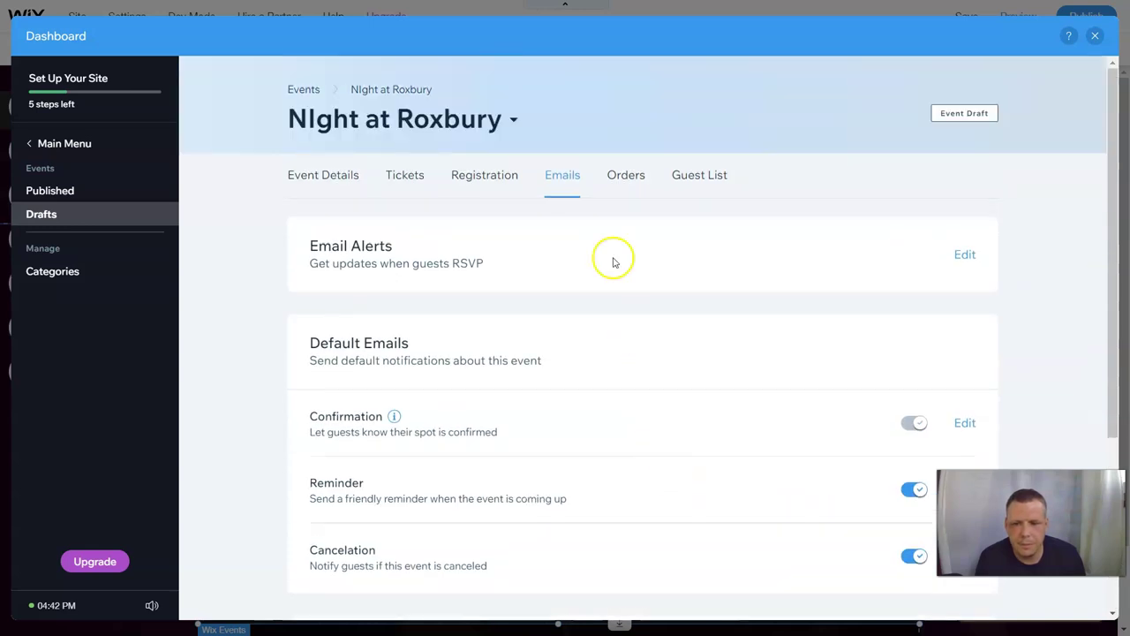
View the event's orders and guest list sections, and close the dashboard to return to the site editor.
click(633, 177)
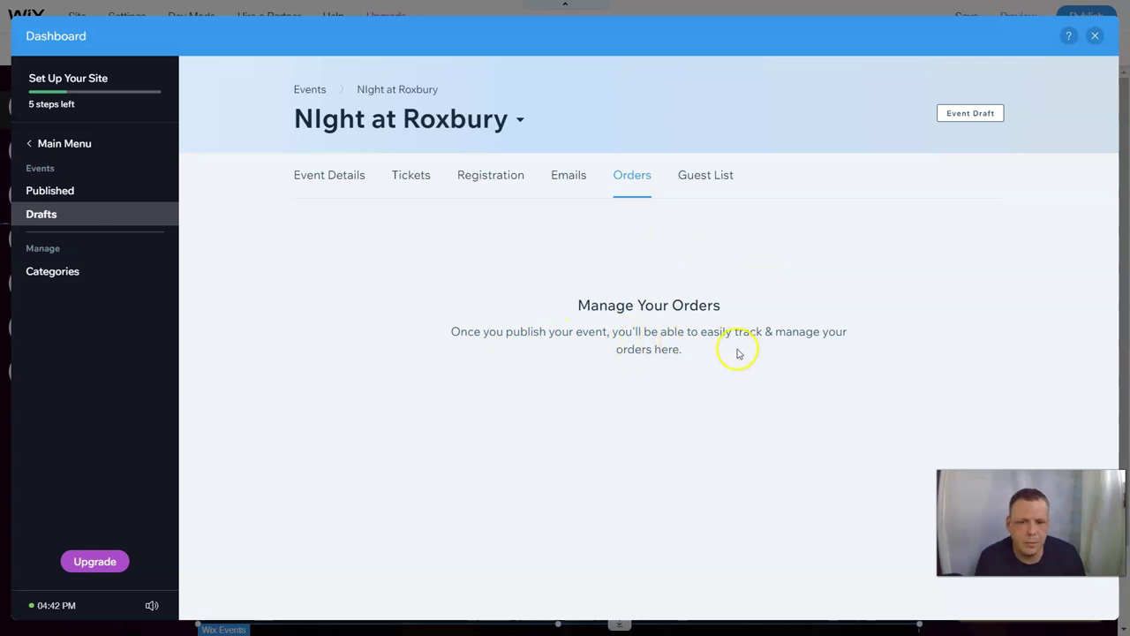
click(706, 177)
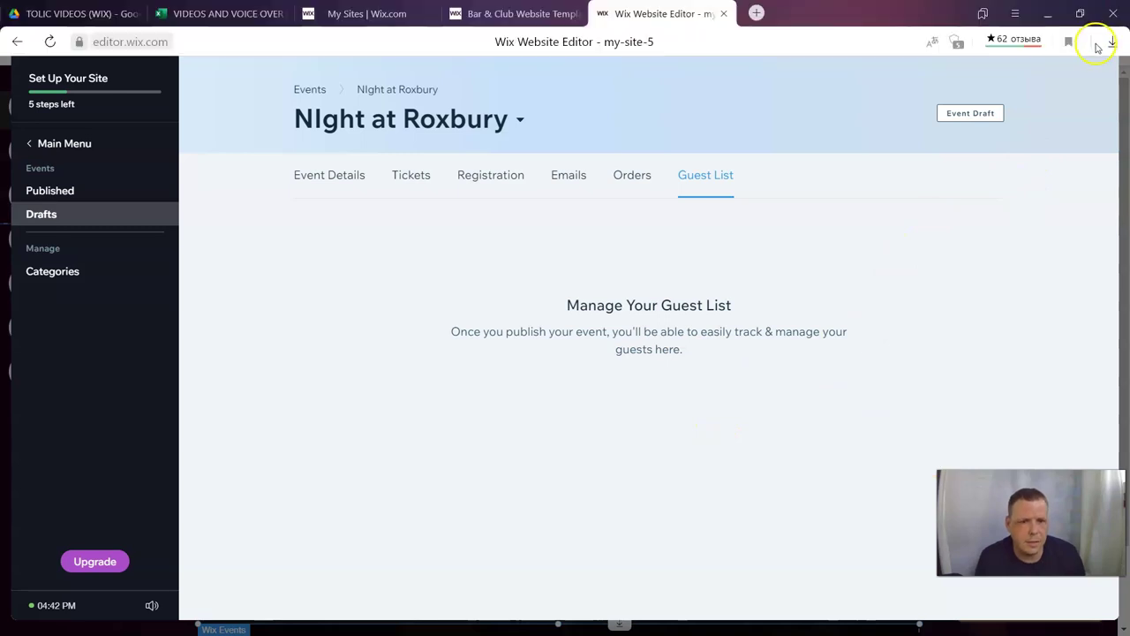
click(1095, 36)
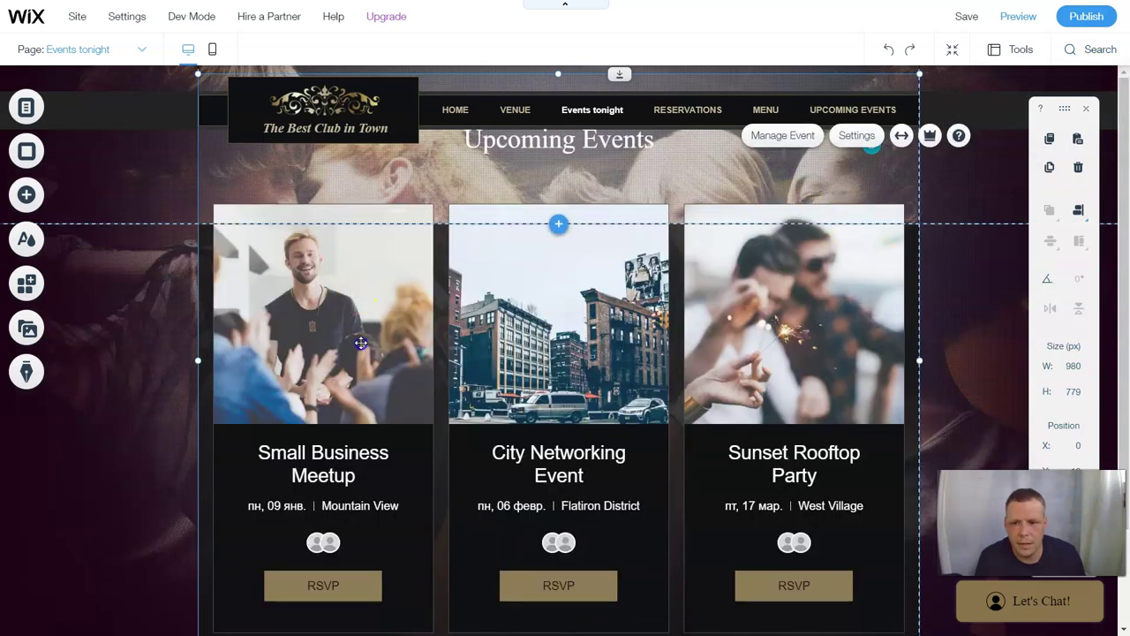
Look through the Wix Events widget's design settings, including the image options, and close them.
click(361, 342)
click(441, 309)
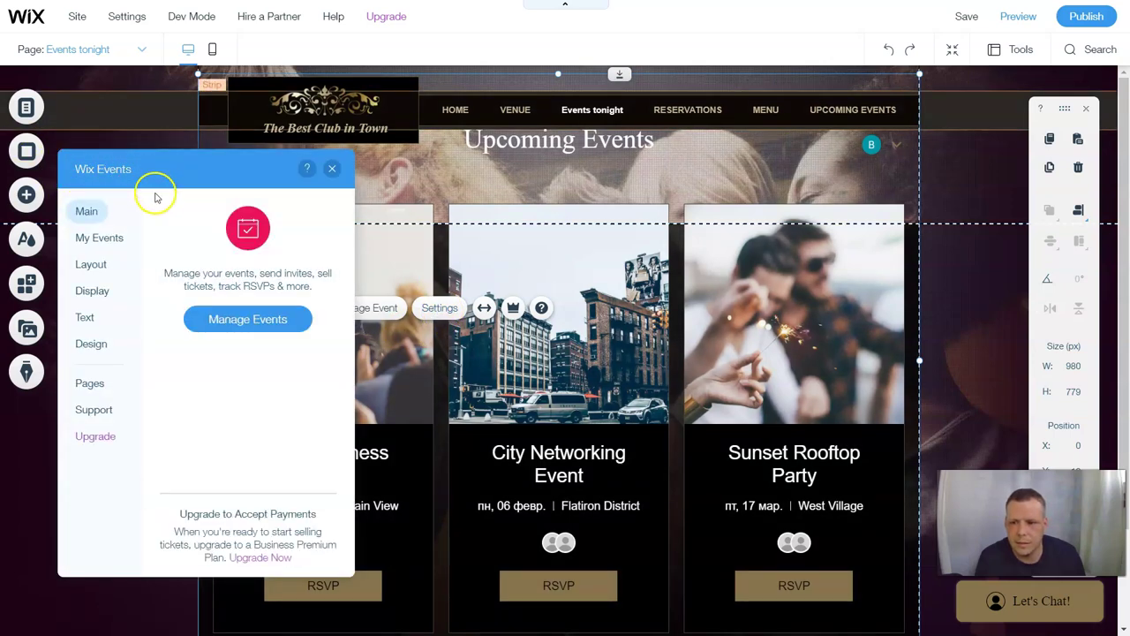
click(99, 349)
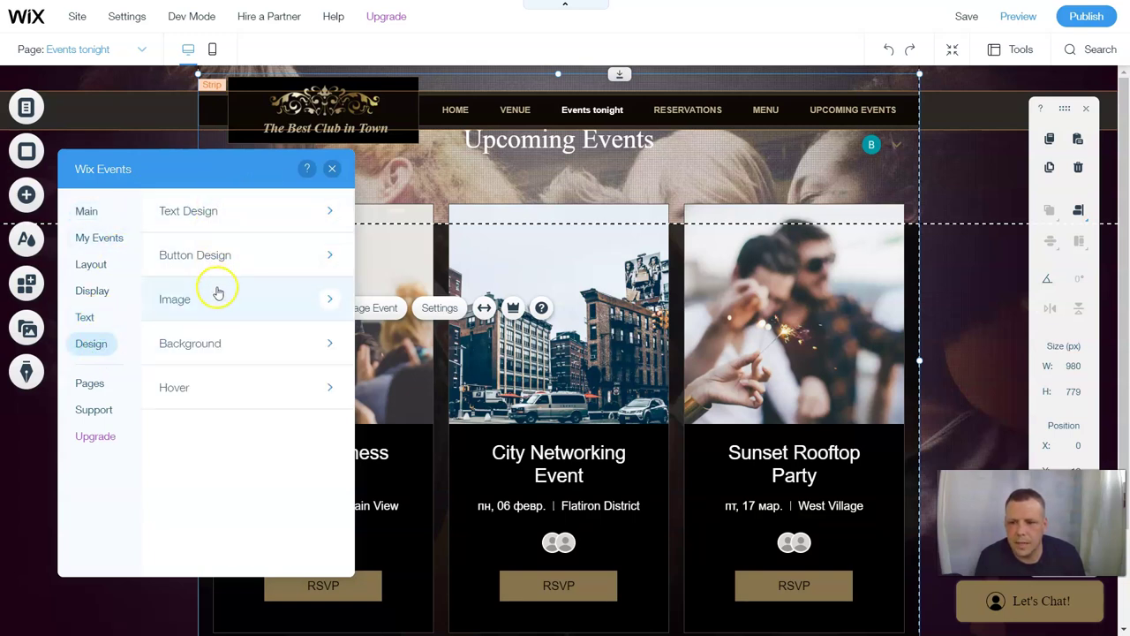
click(276, 297)
click(497, 266)
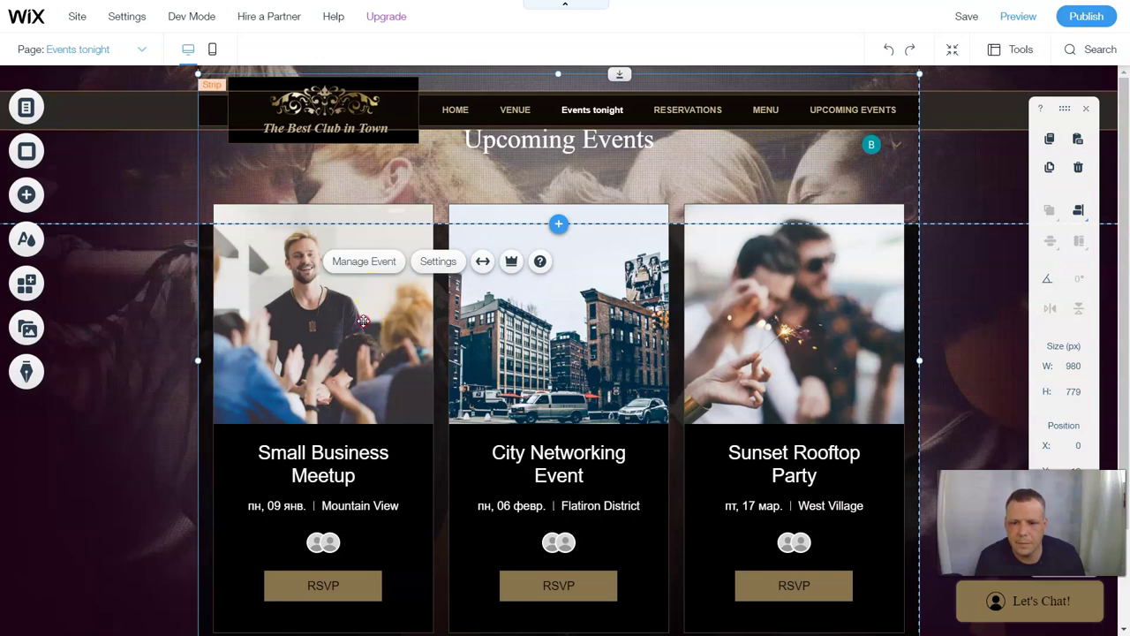
right_click(363, 321)
click(325, 340)
right_click(343, 344)
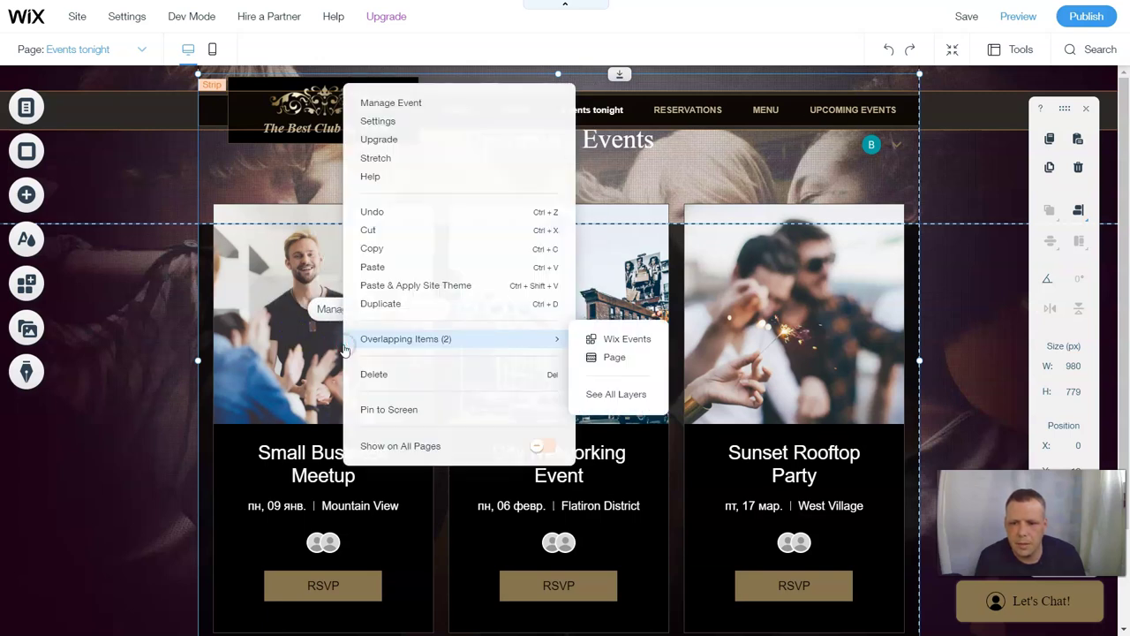
click(323, 306)
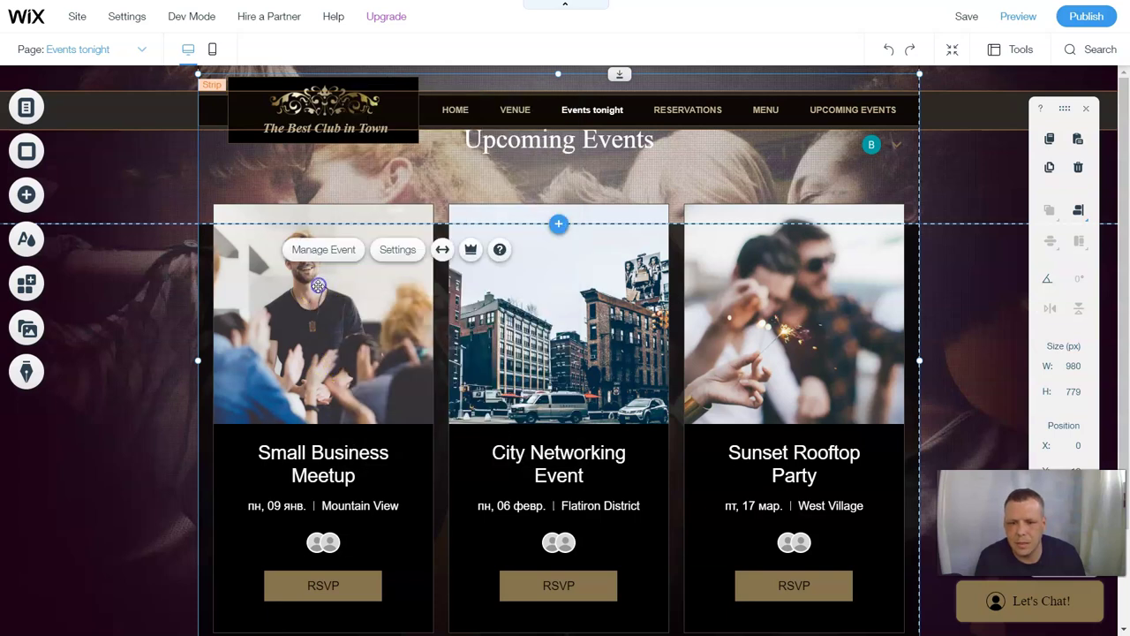
scroll(353, 353, down, 3)
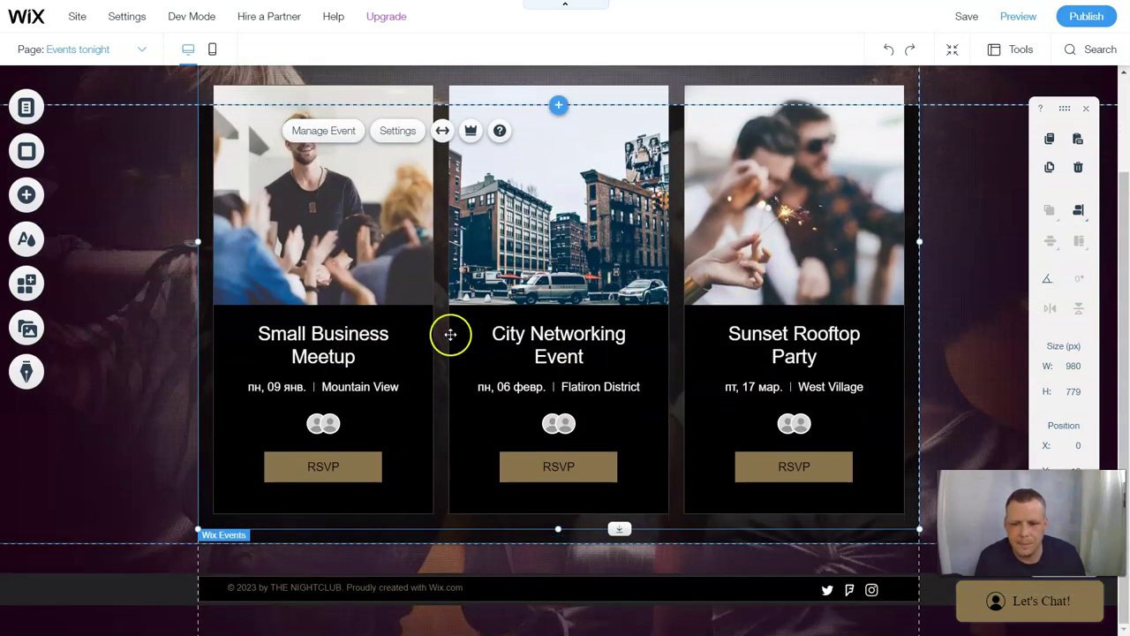
Reopen the NIght at Roxbury draft in the event manager and review its details from general information to event description.
scroll(449, 336, up, 3)
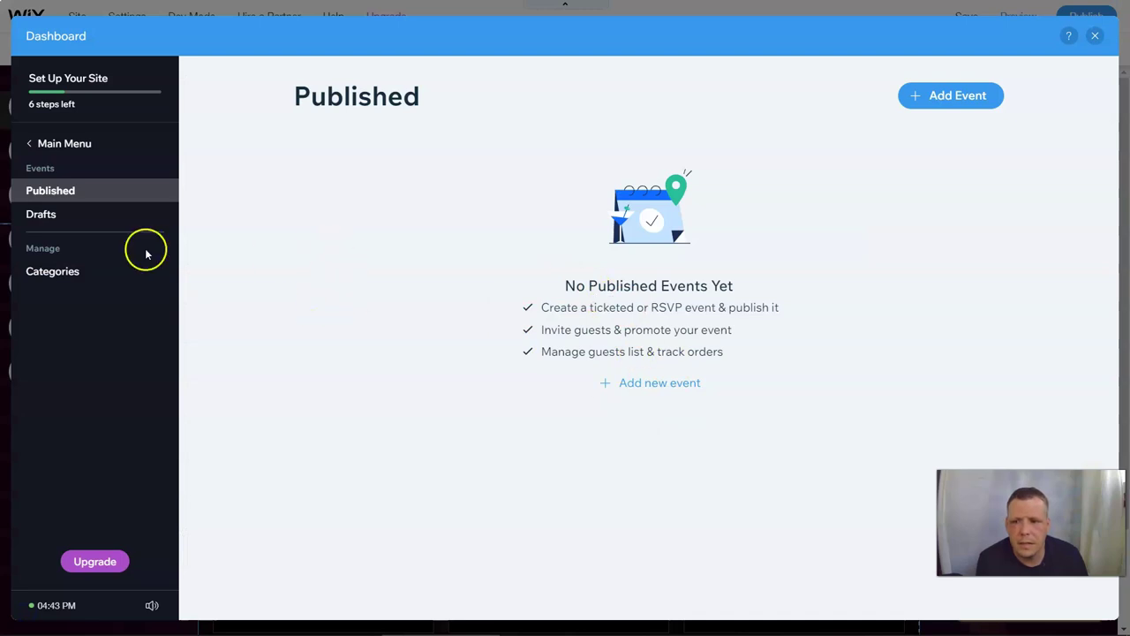
click(76, 215)
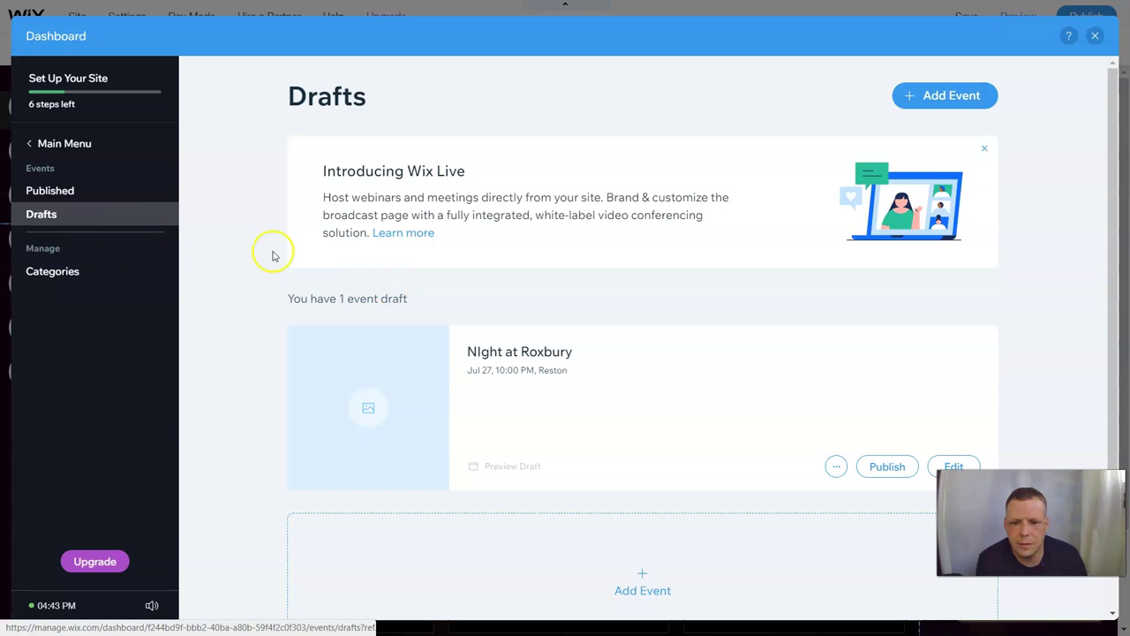
click(429, 385)
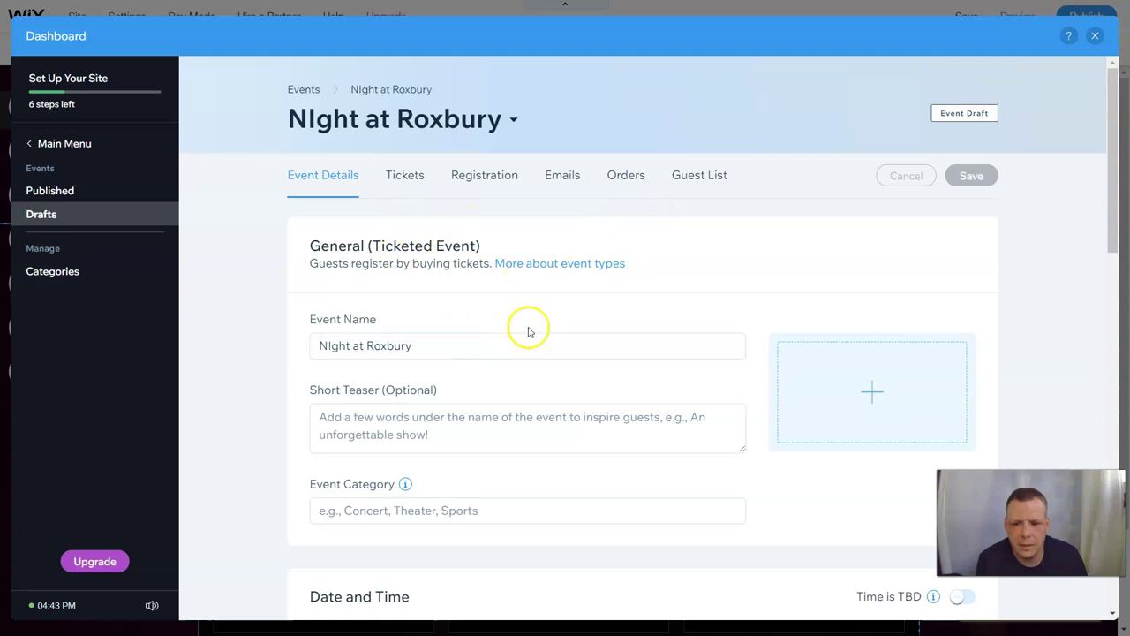
scroll(623, 360, down, 3)
scroll(624, 363, down, 8)
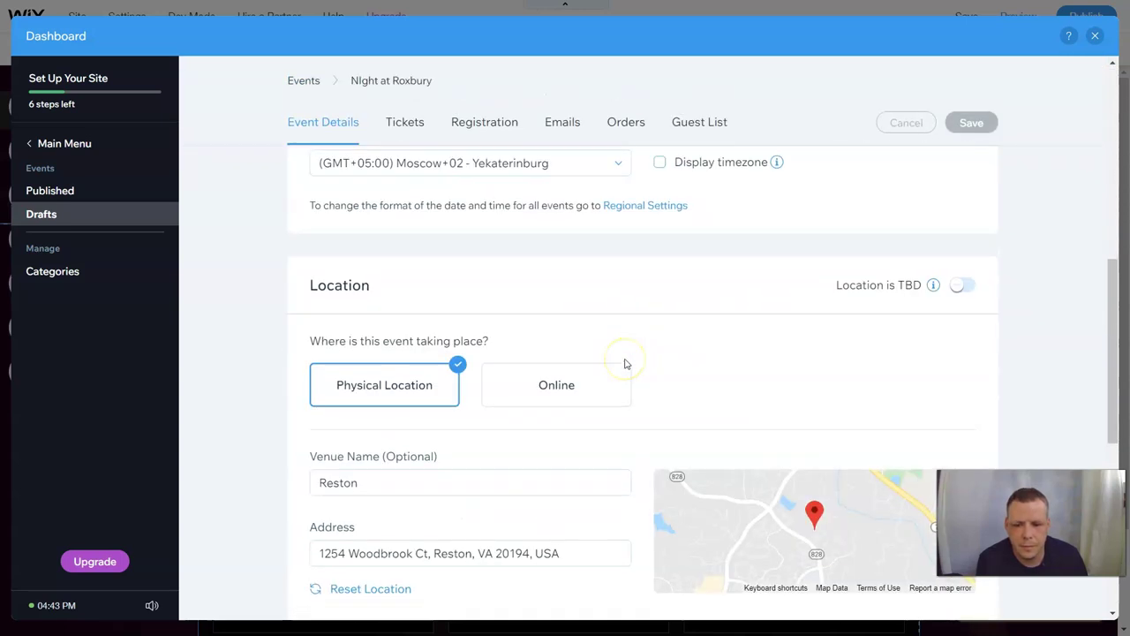
scroll(623, 362, down, 3)
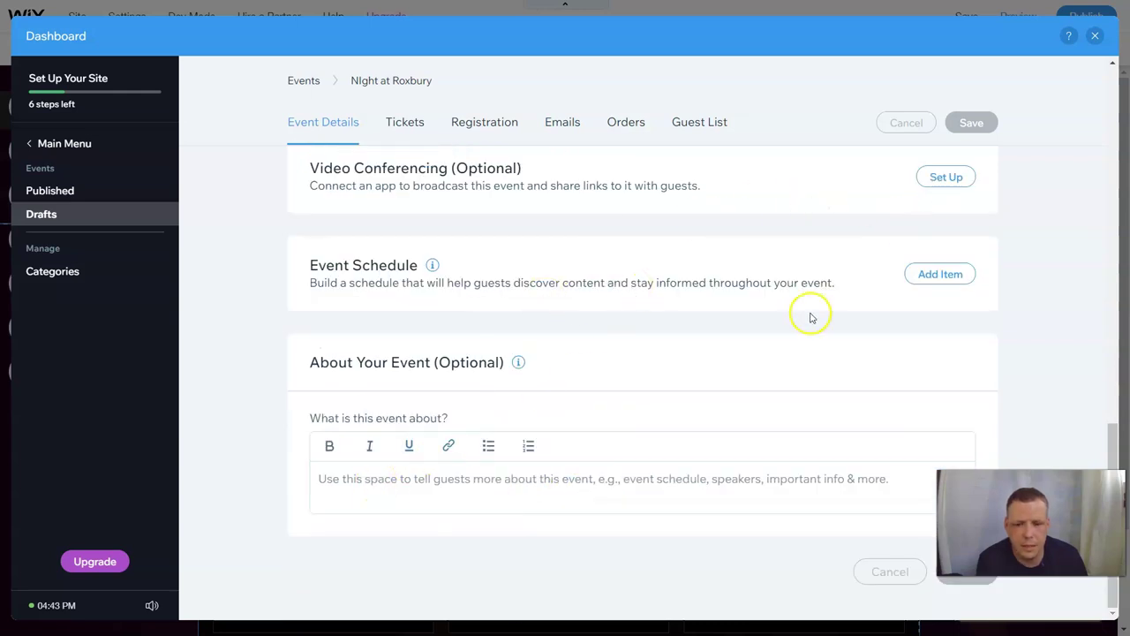
scroll(785, 341, up, 12)
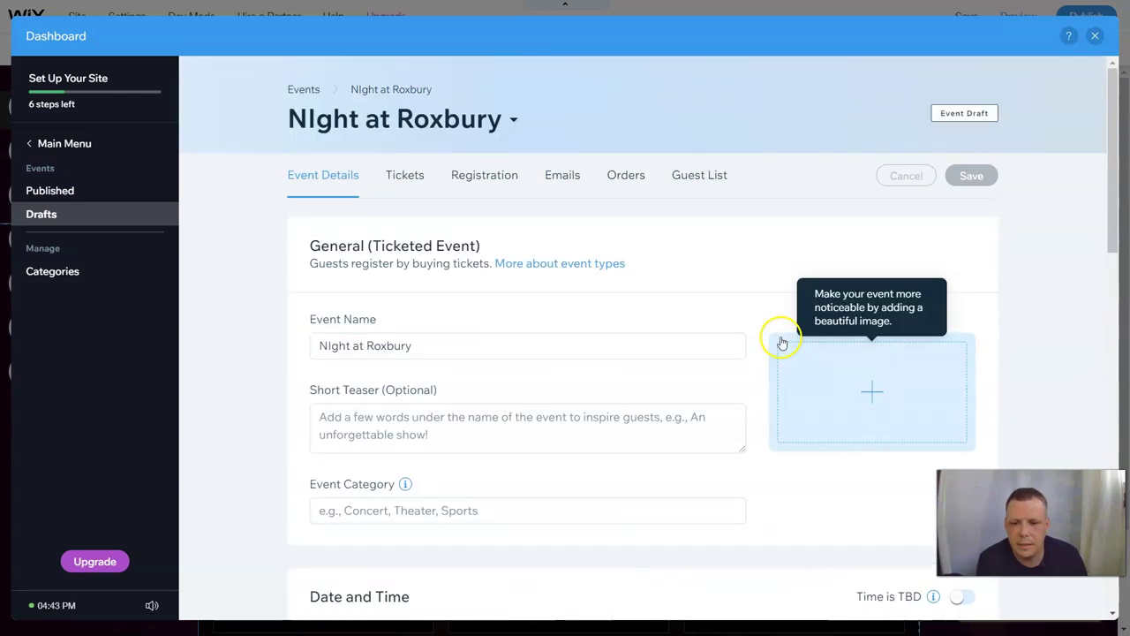
Start adding an image to the NIght at Roxbury event and search Media from Wix for "club".
click(867, 391)
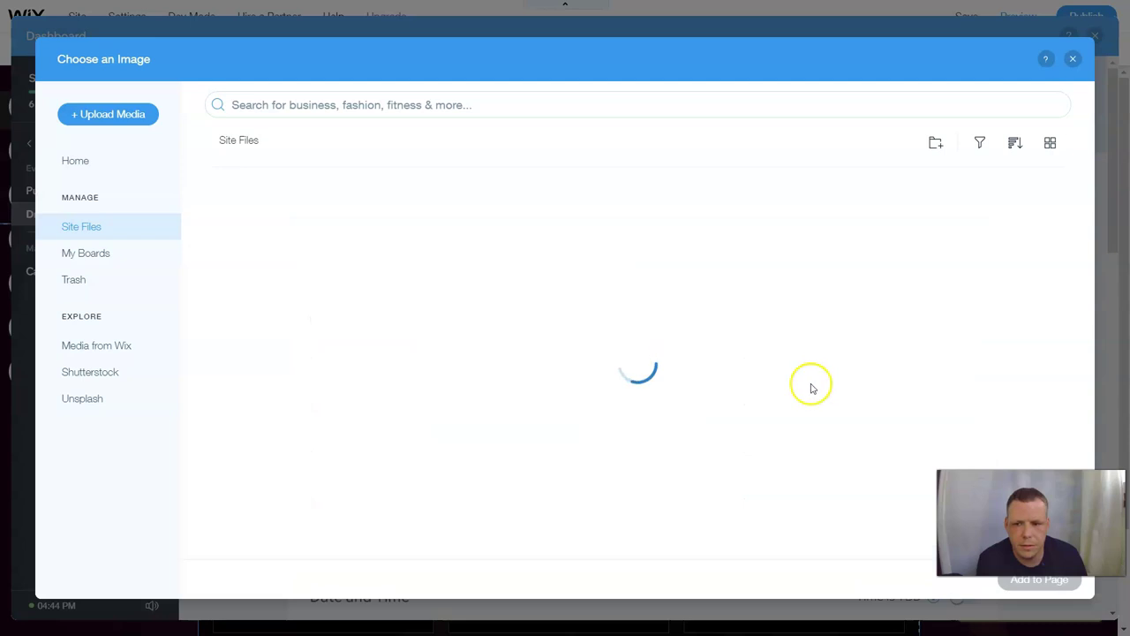
click(95, 346)
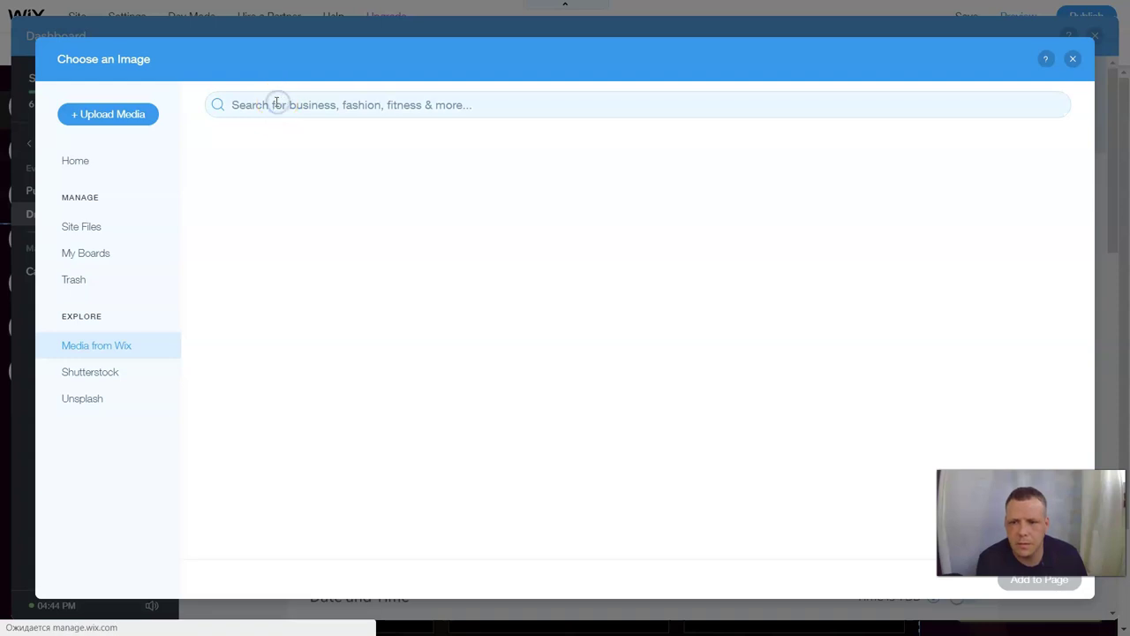
click(243, 97)
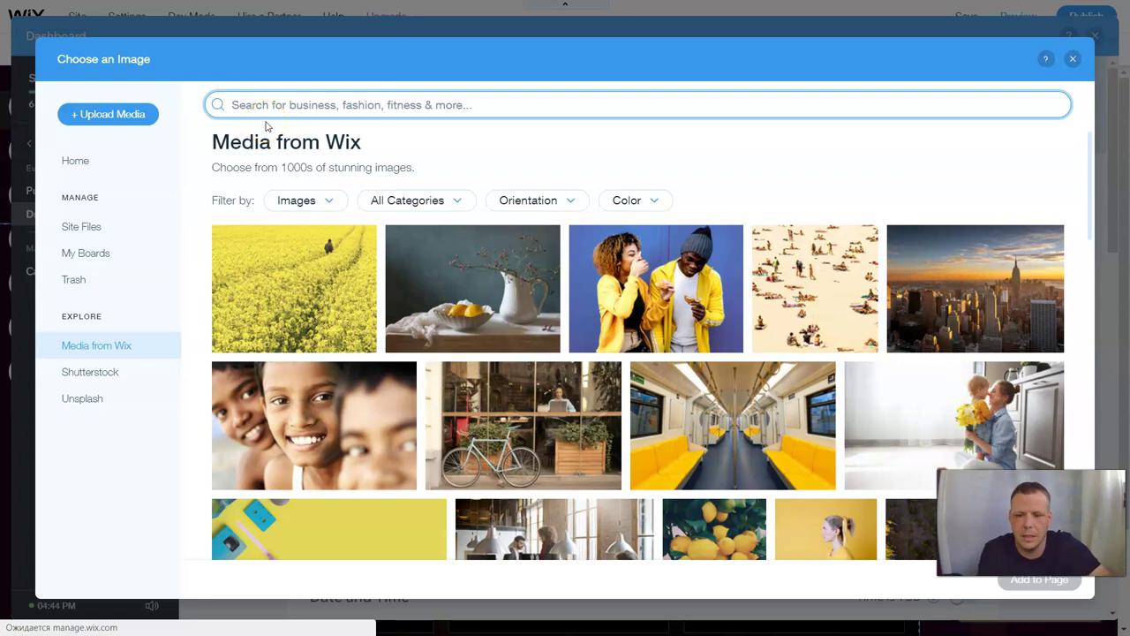
text(c)
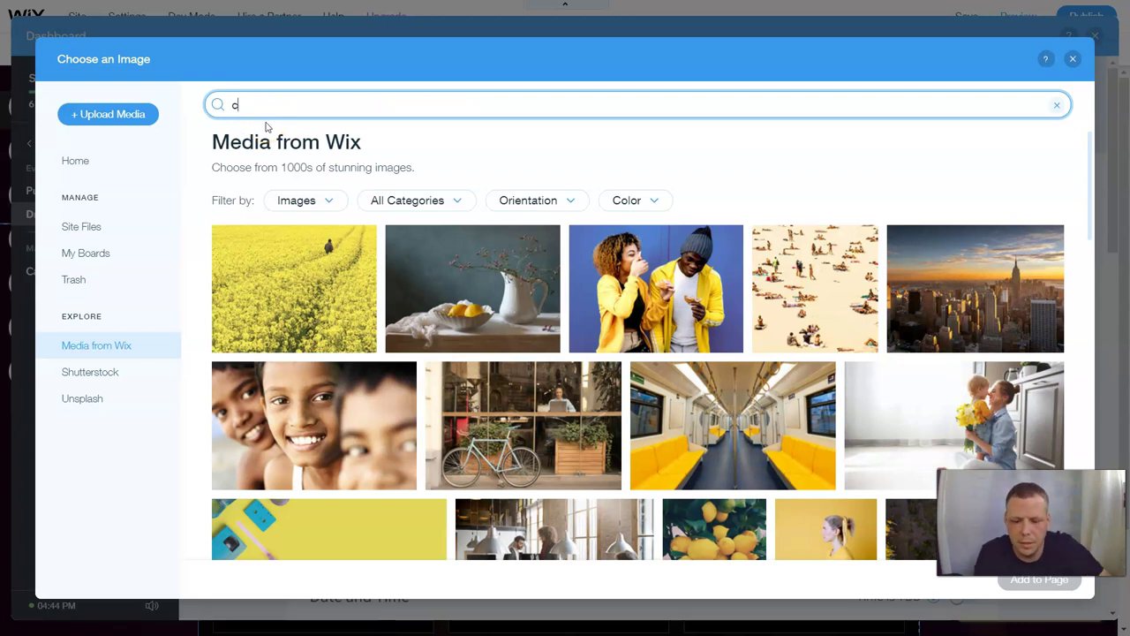
text(lub)
key(Return)
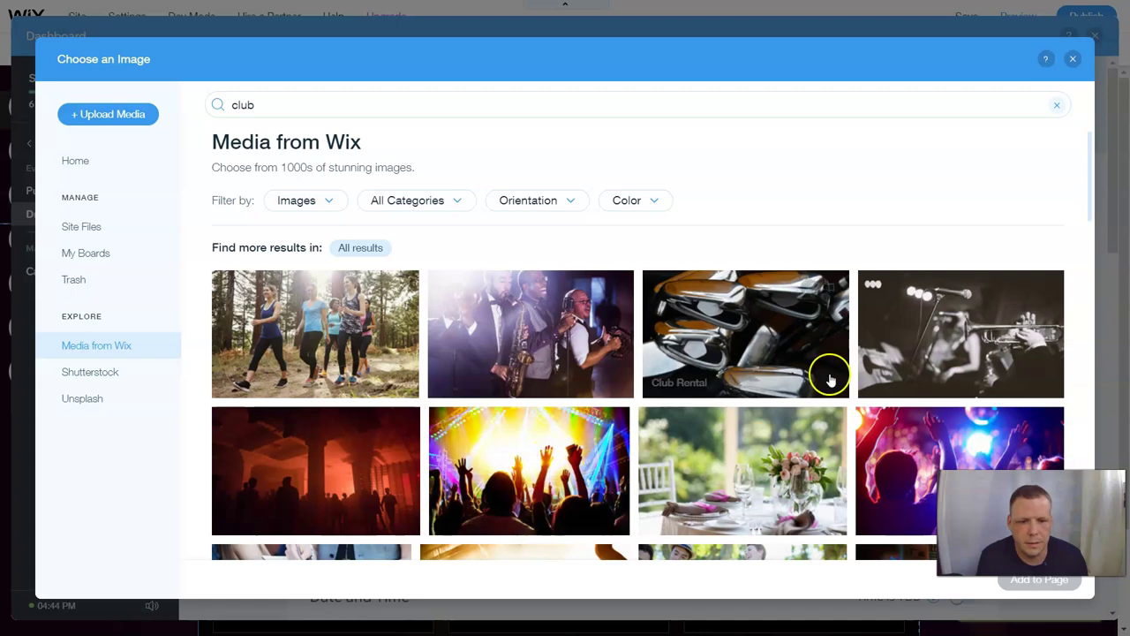
Choose the Disco Club picture from the Wix media results as the event's image and save the event details.
scroll(821, 376, down, 5)
scroll(810, 376, down, 5)
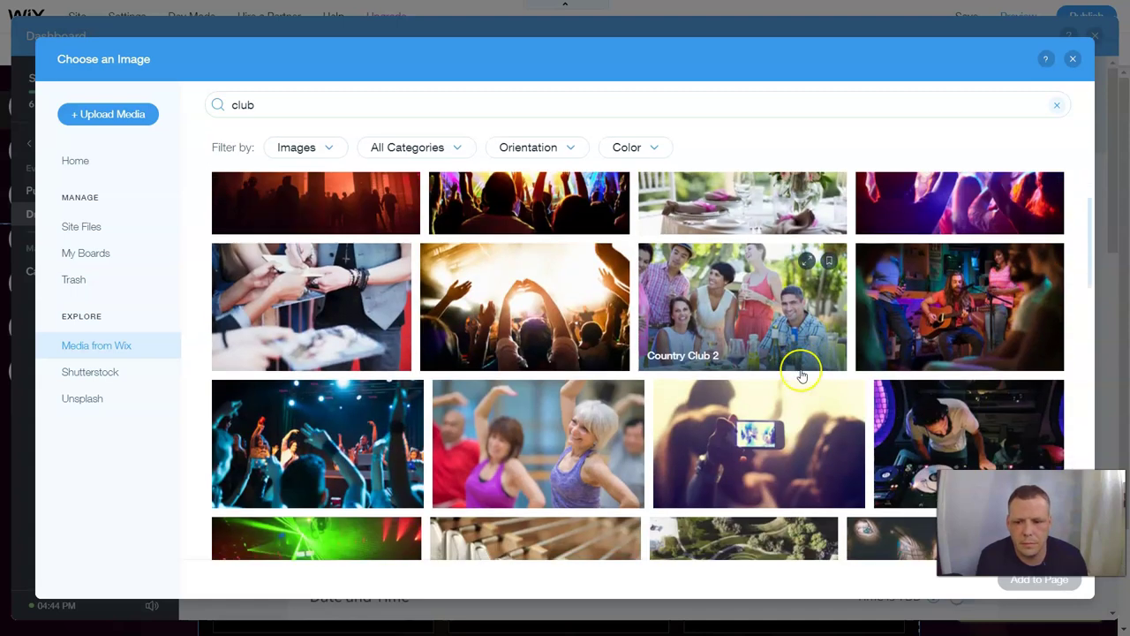
scroll(801, 377, up, 1)
scroll(801, 377, up, 1)
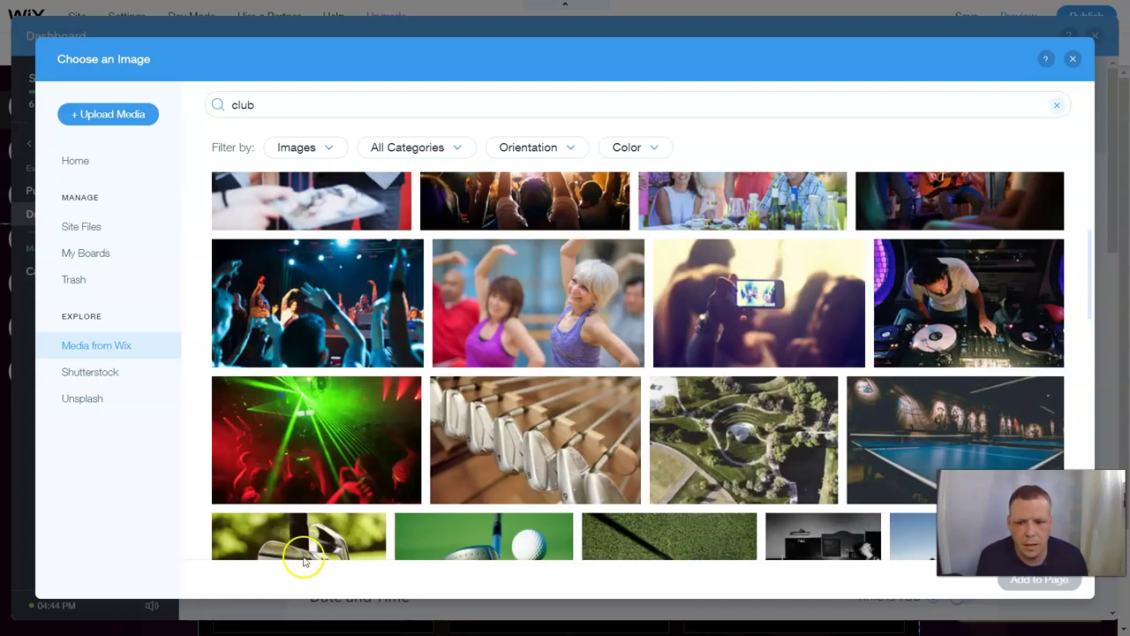
click(312, 443)
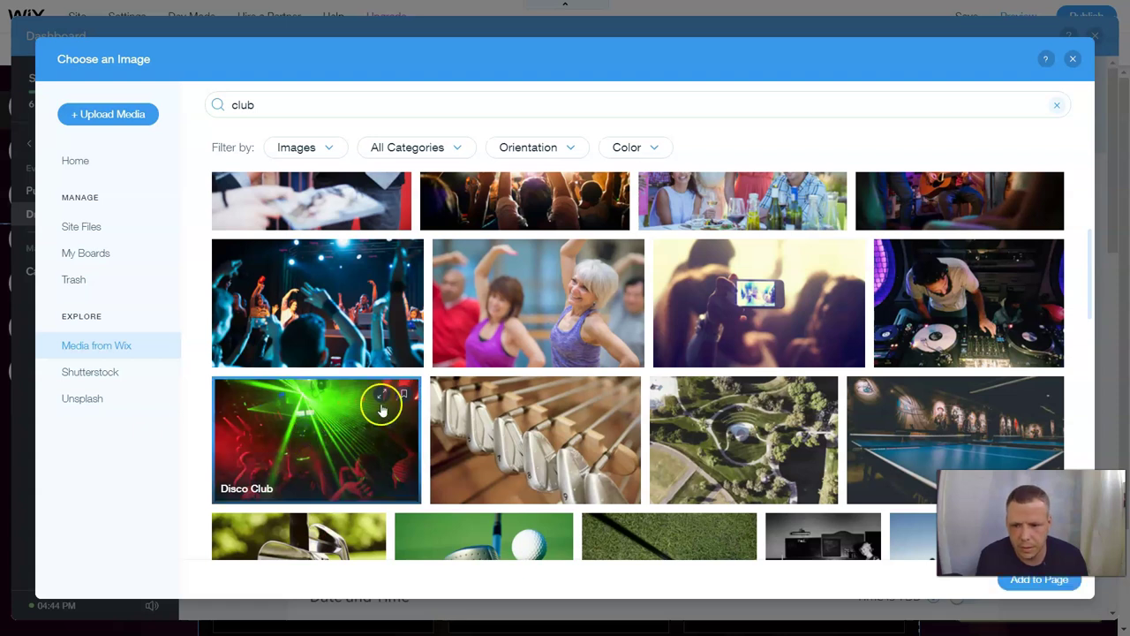
click(309, 436)
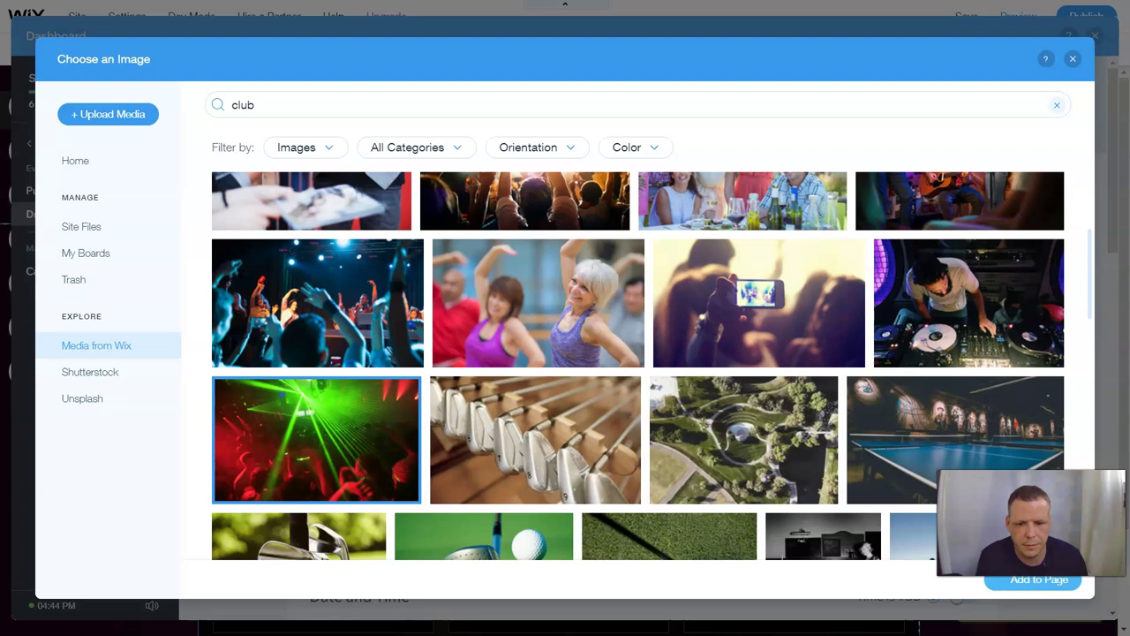
click(1031, 579)
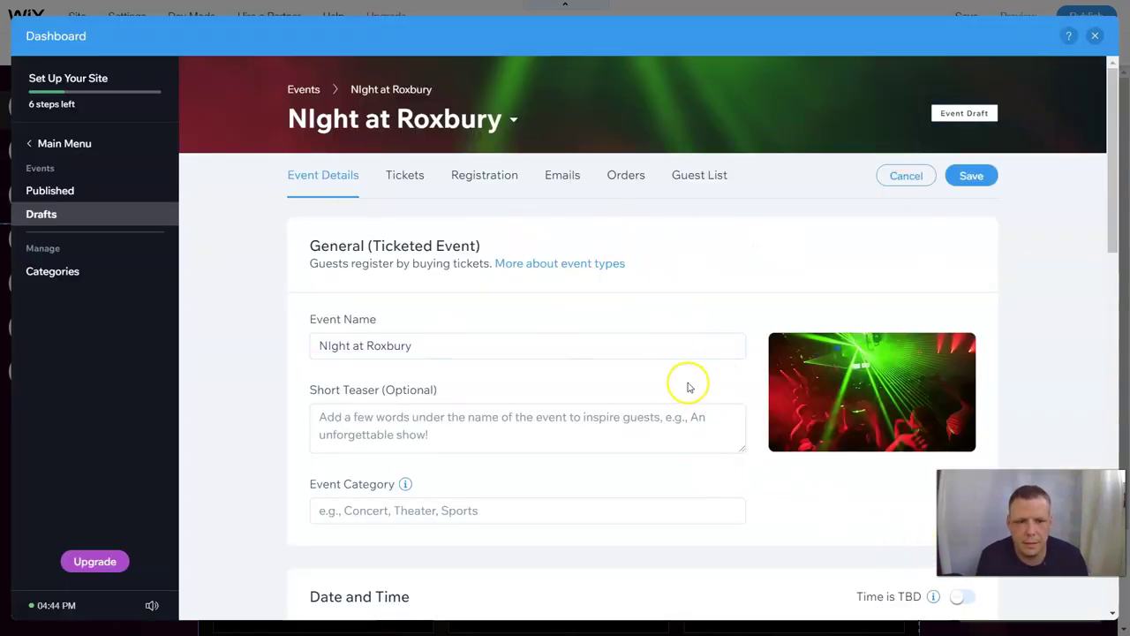
click(971, 175)
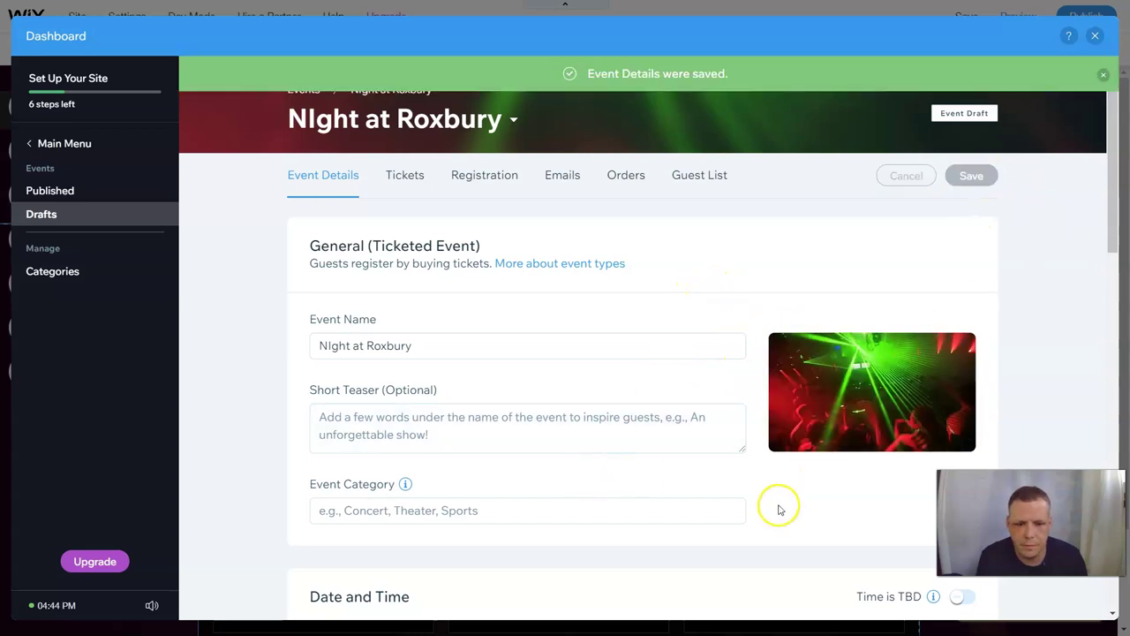
Review the NIght at Roxbury draft's details from general information to event description, and close the dashboard.
scroll(777, 504, down, 3)
scroll(773, 494, up, 3)
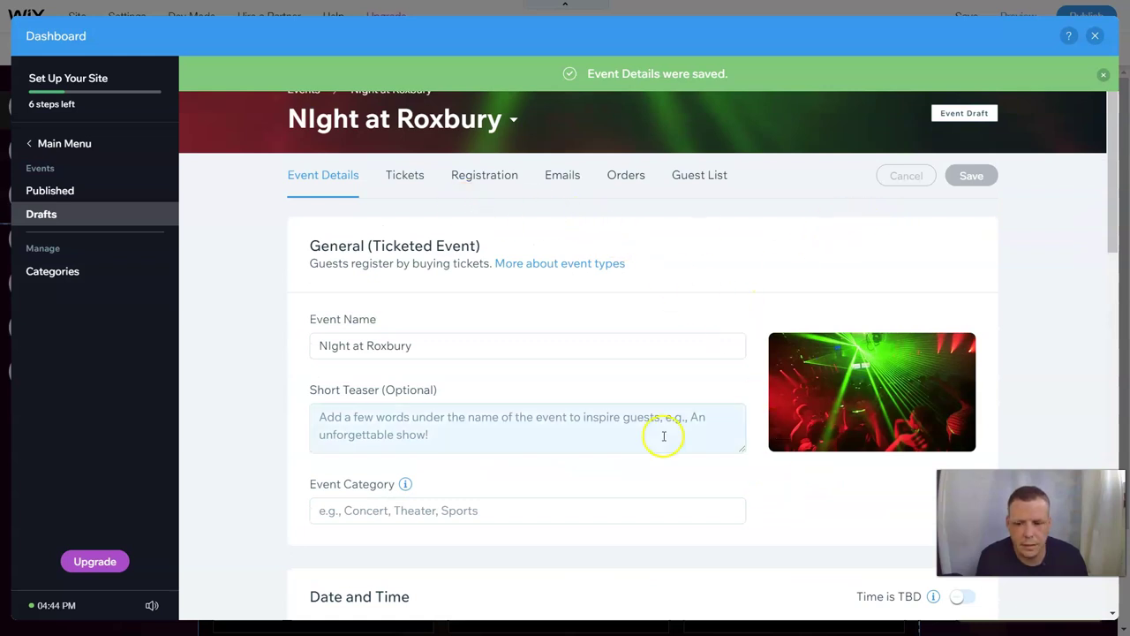
scroll(663, 437, down, 10)
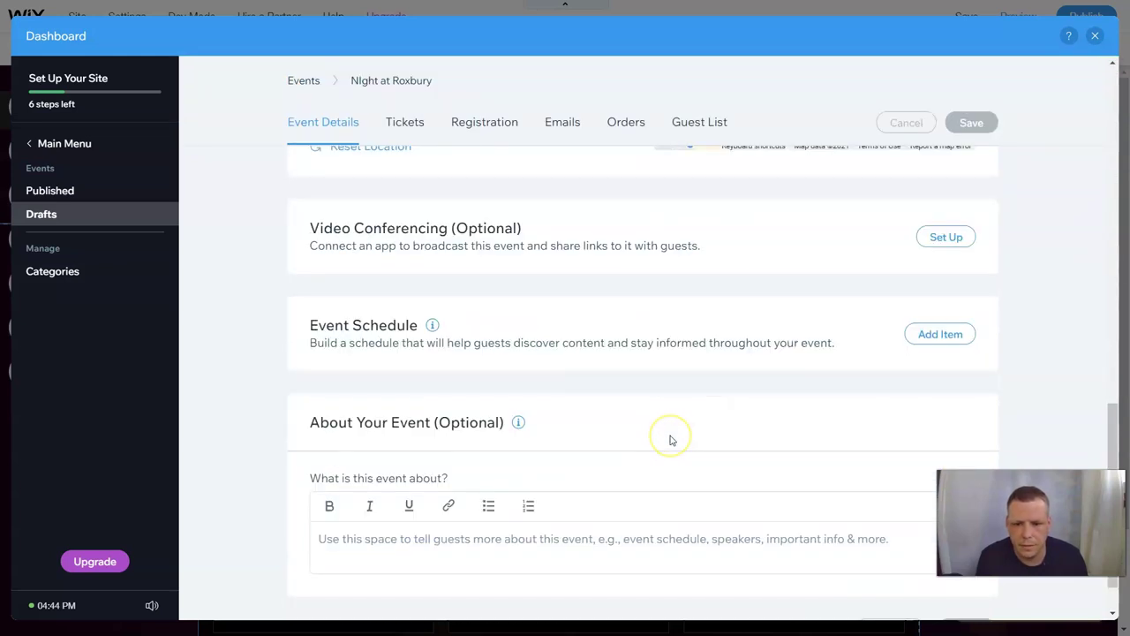
scroll(670, 438, up, 4)
scroll(669, 436, down, 5)
scroll(726, 412, up, 7)
scroll(728, 415, up, 6)
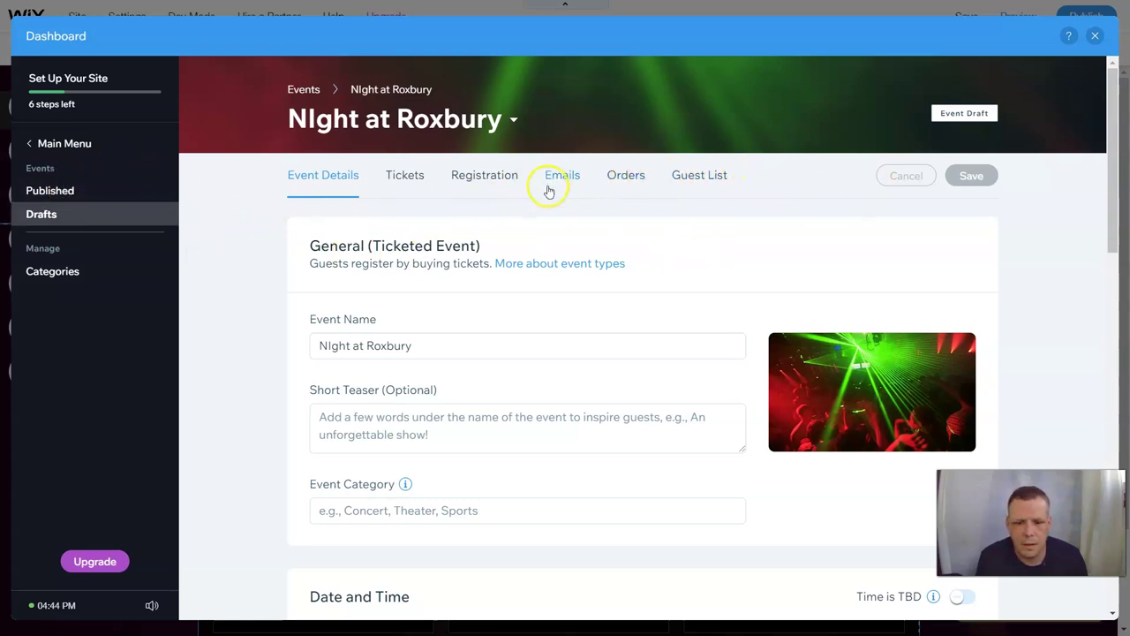
scroll(530, 230, down, 5)
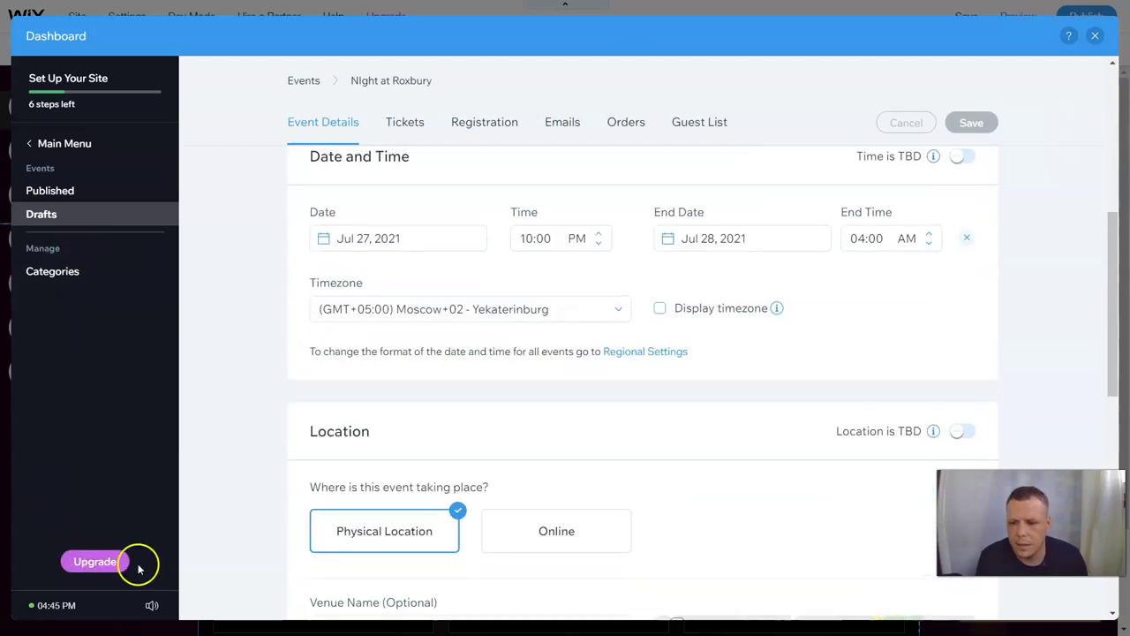
click(1095, 37)
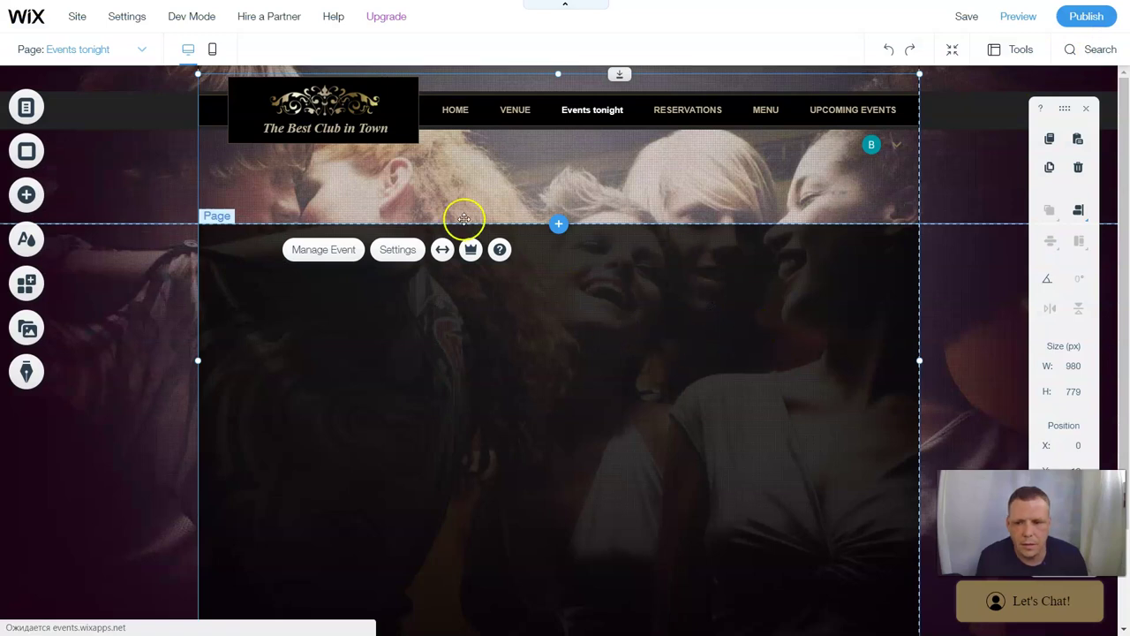
Check which events the Wix Events widget is set to show, and close its settings.
click(397, 250)
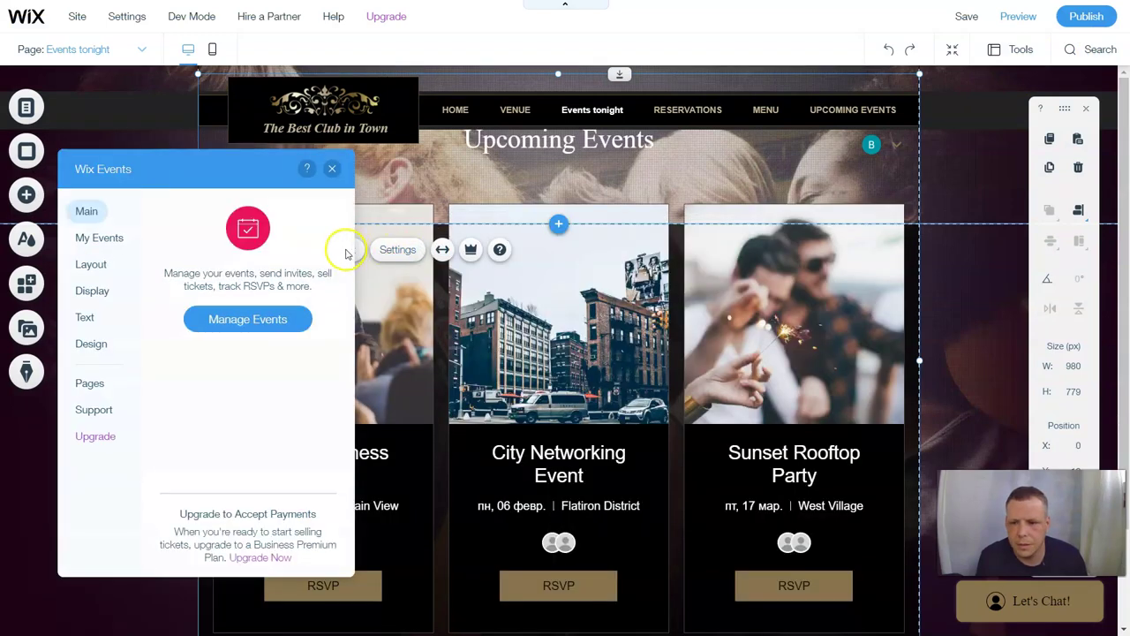
click(100, 237)
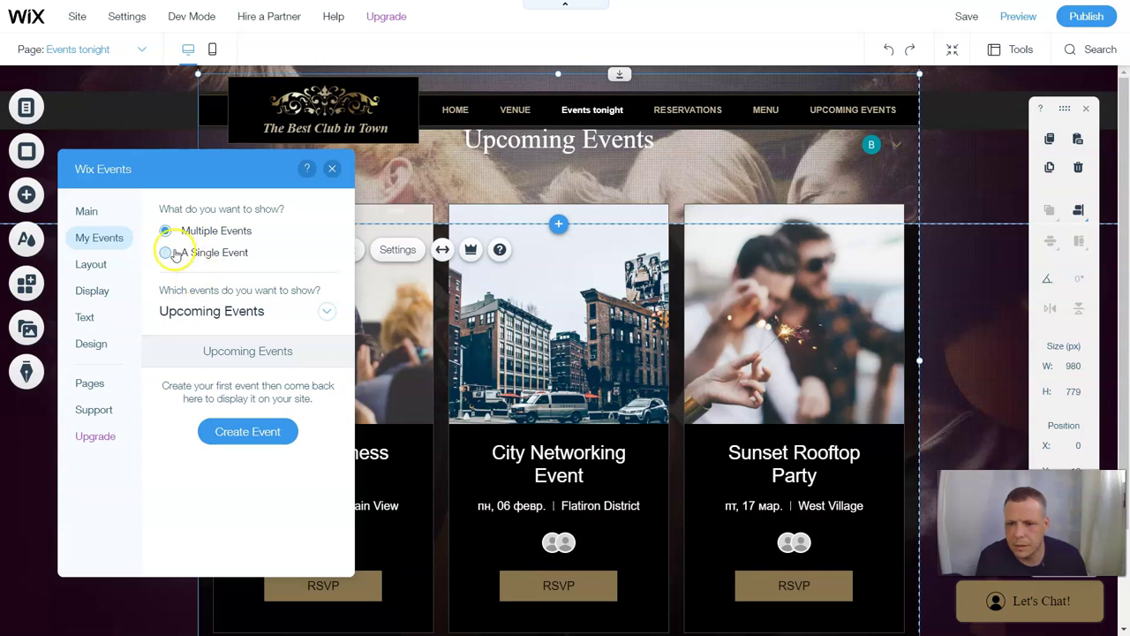
scroll(991, 255, down, 2)
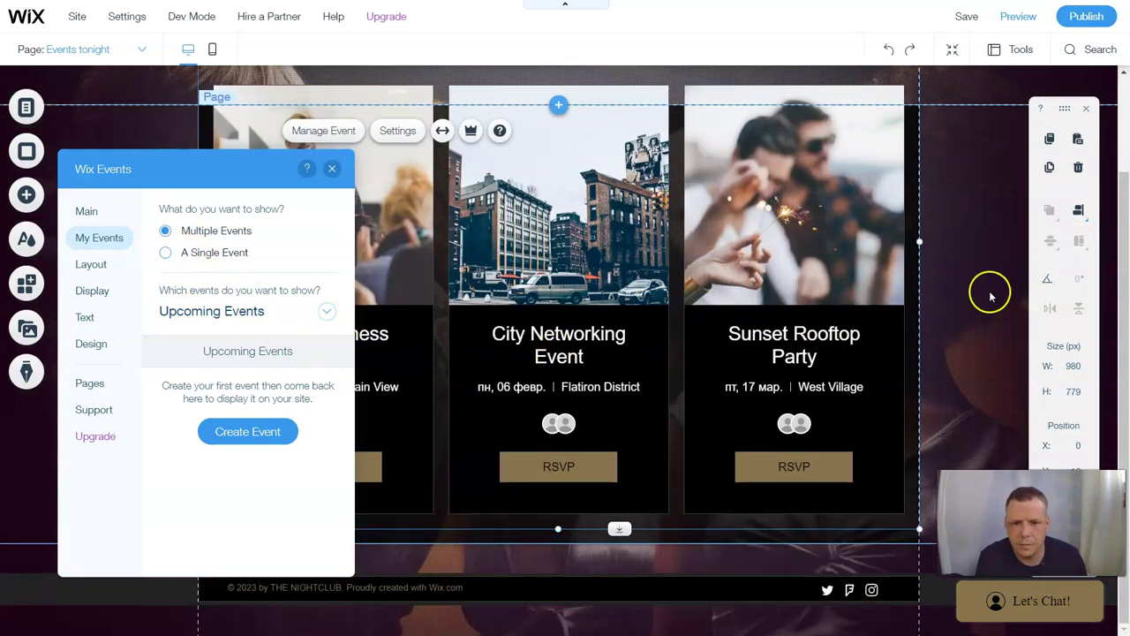
scroll(960, 313, up, 2)
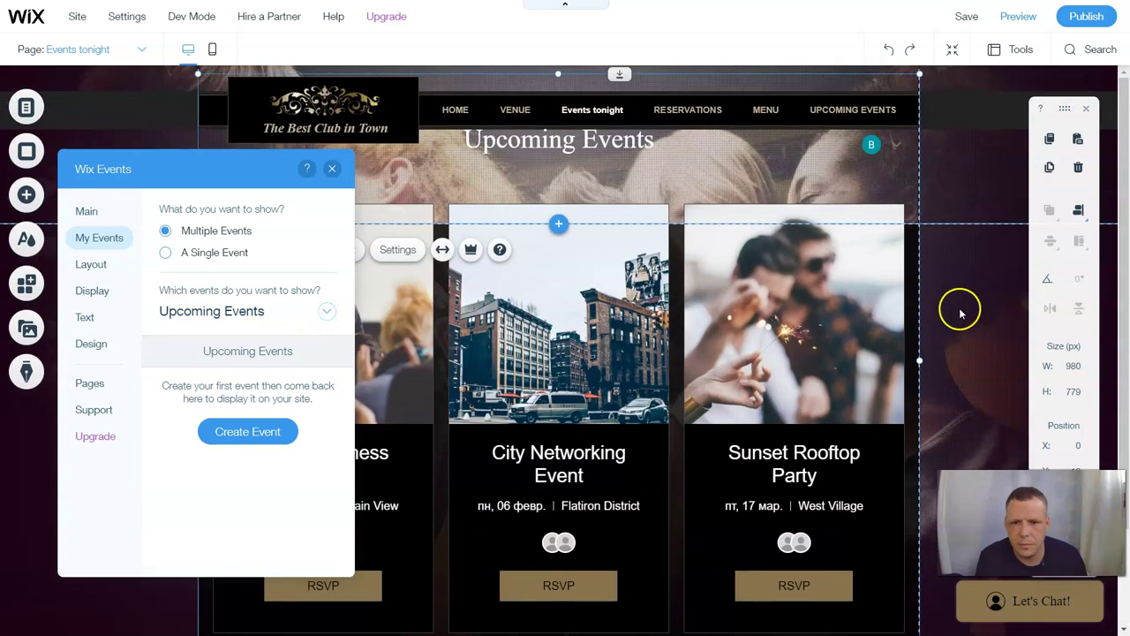
click(562, 147)
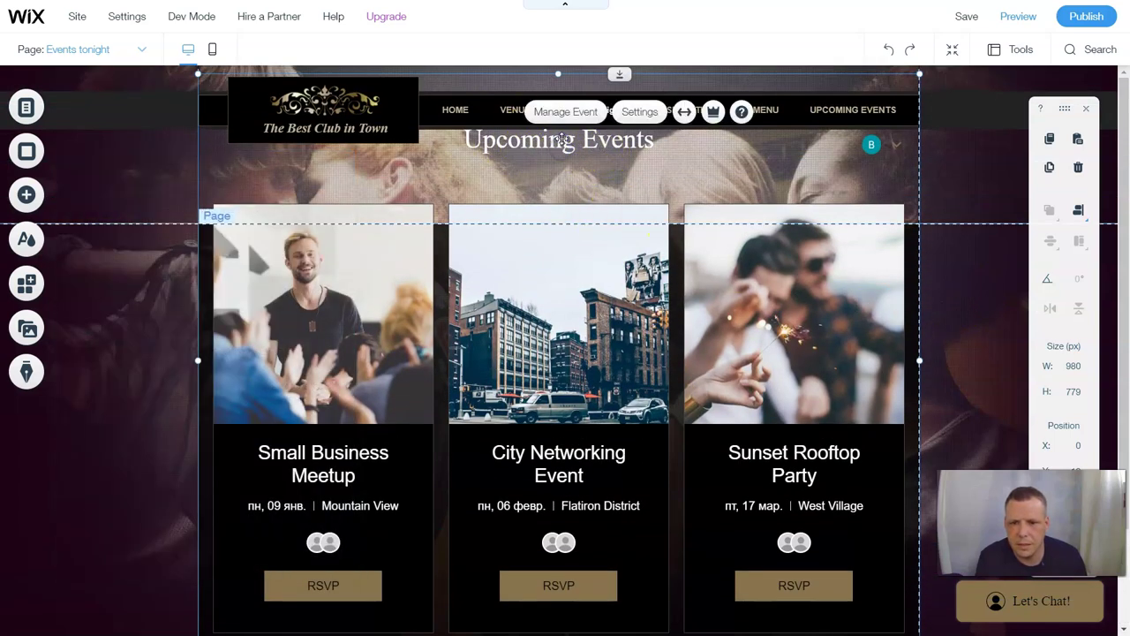
Examine the sample event cards on the Events tonight page and the actions available for the events widget.
scroll(601, 247, down, 2)
scroll(600, 247, up, 2)
right_click(542, 324)
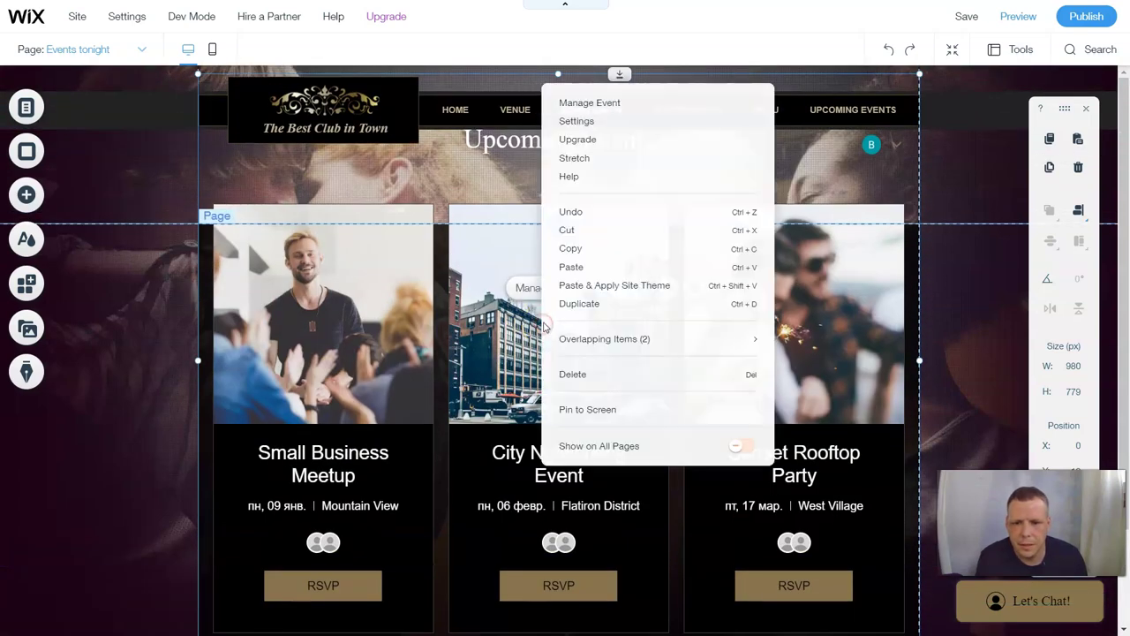
click(513, 339)
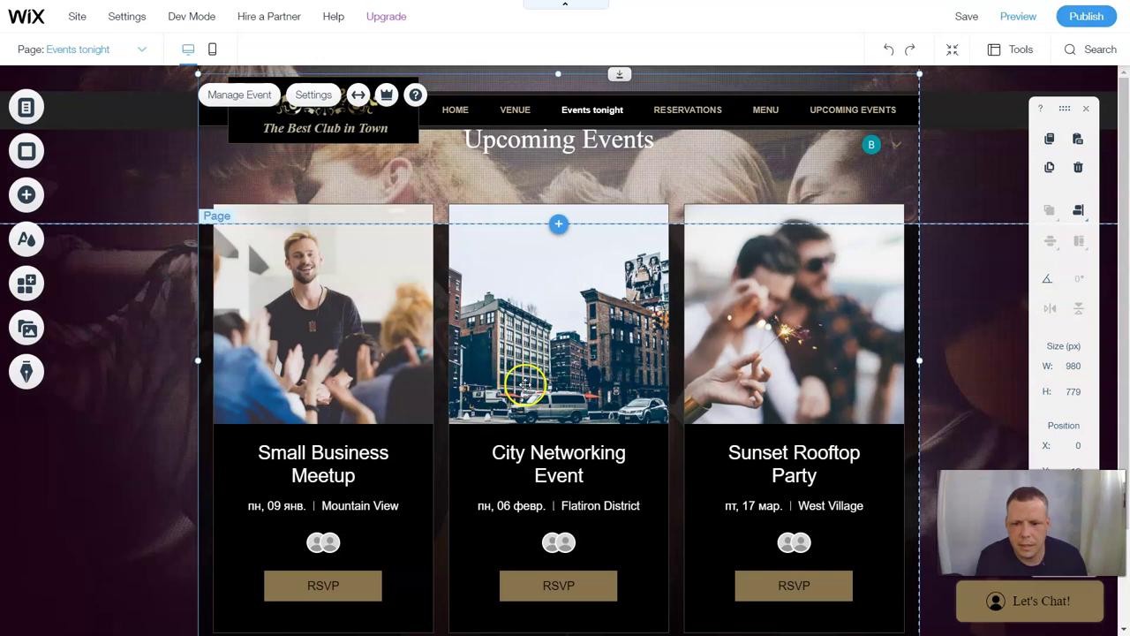
scroll(523, 381, down, 1)
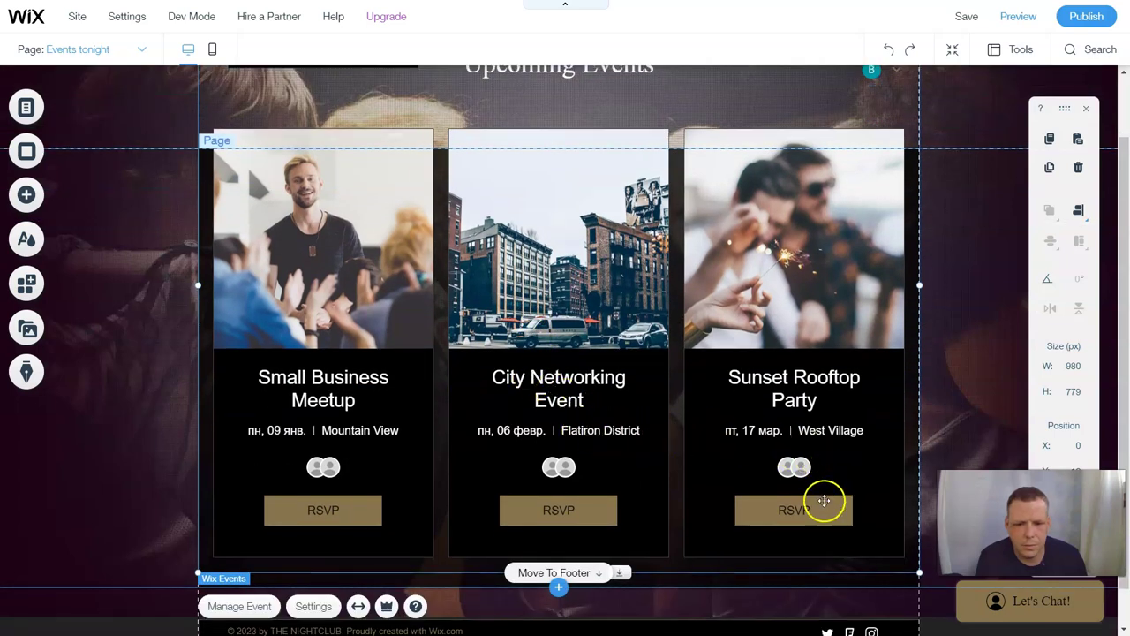
scroll(821, 494, down, 1)
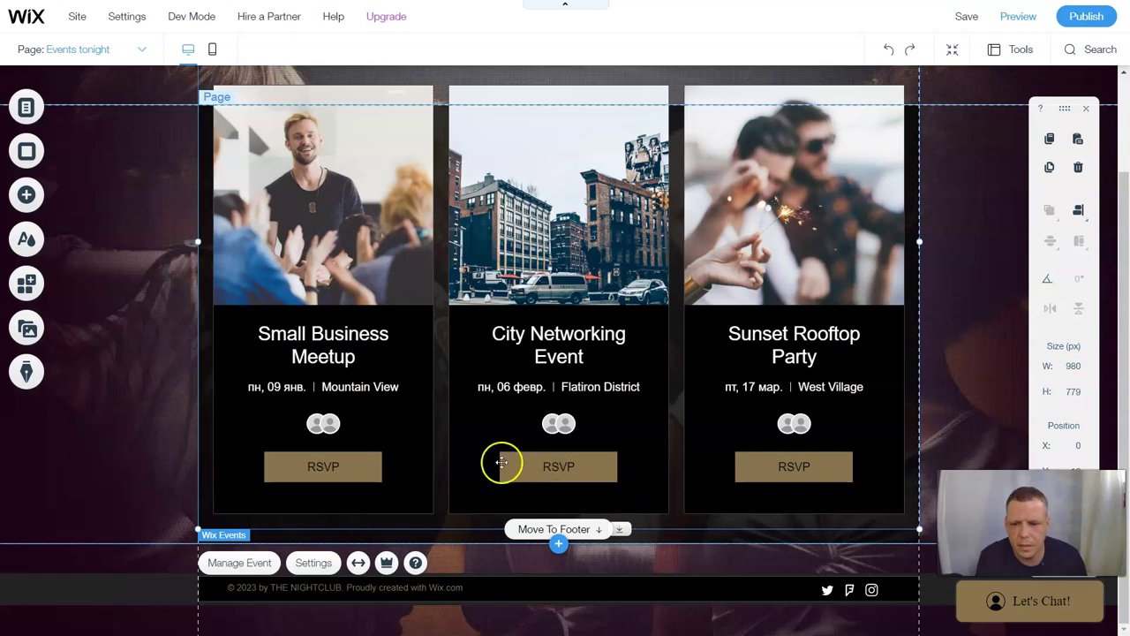
scroll(340, 441, up, 3)
scroll(341, 448, down, 3)
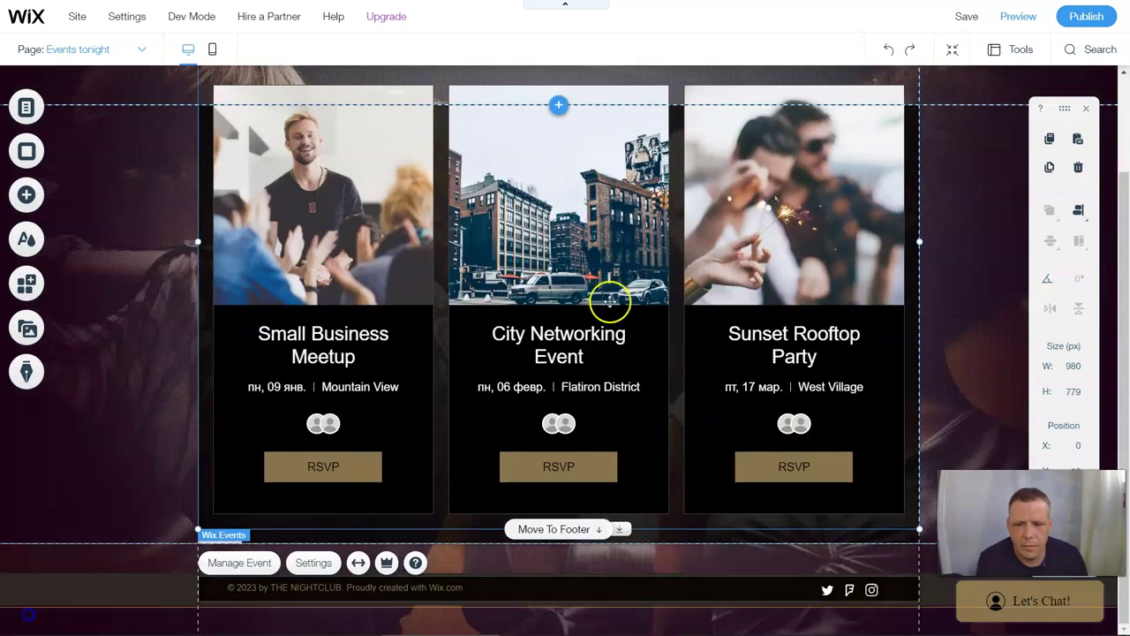
scroll(507, 349, up, 3)
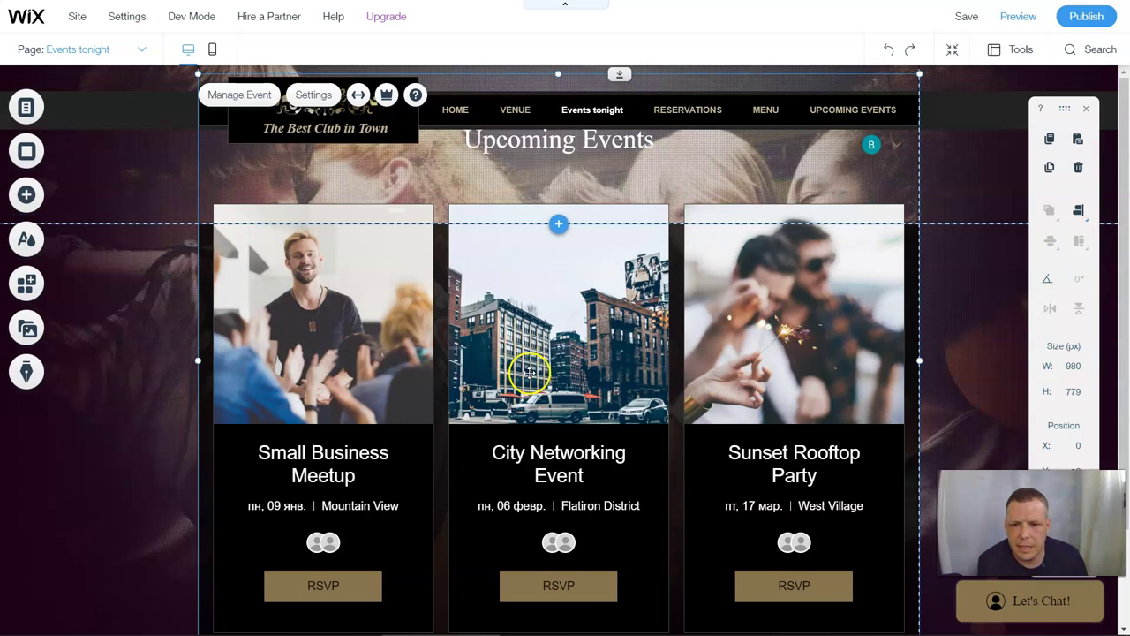
Delete the Wix Events widget from the Events tonight page, and undo the deletion.
right_click(576, 357)
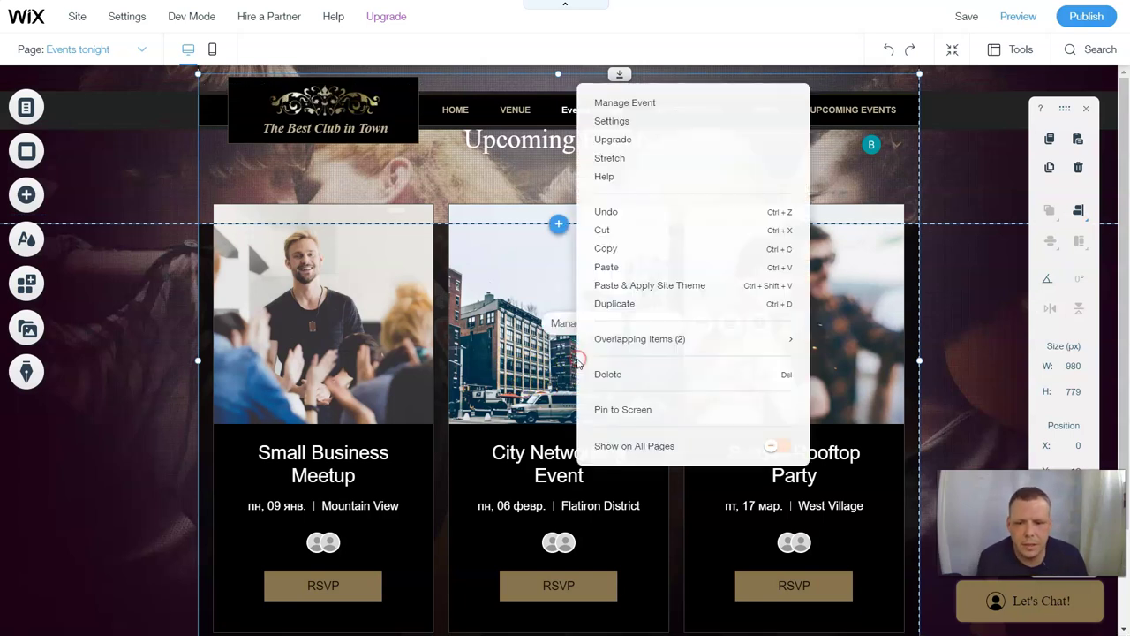
click(619, 376)
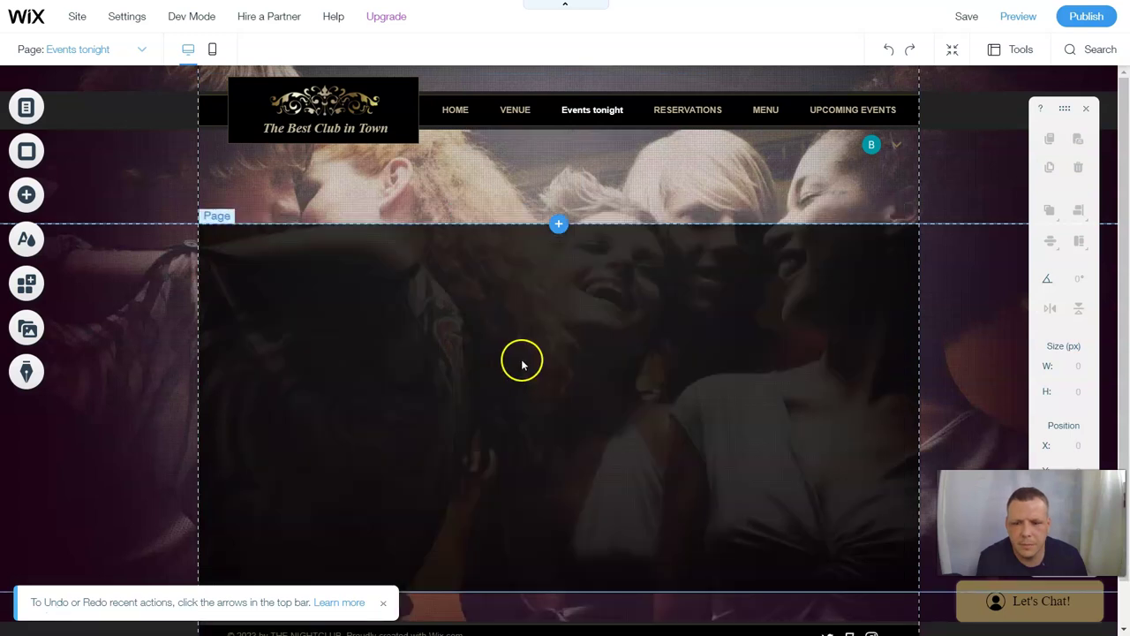
right_click(530, 340)
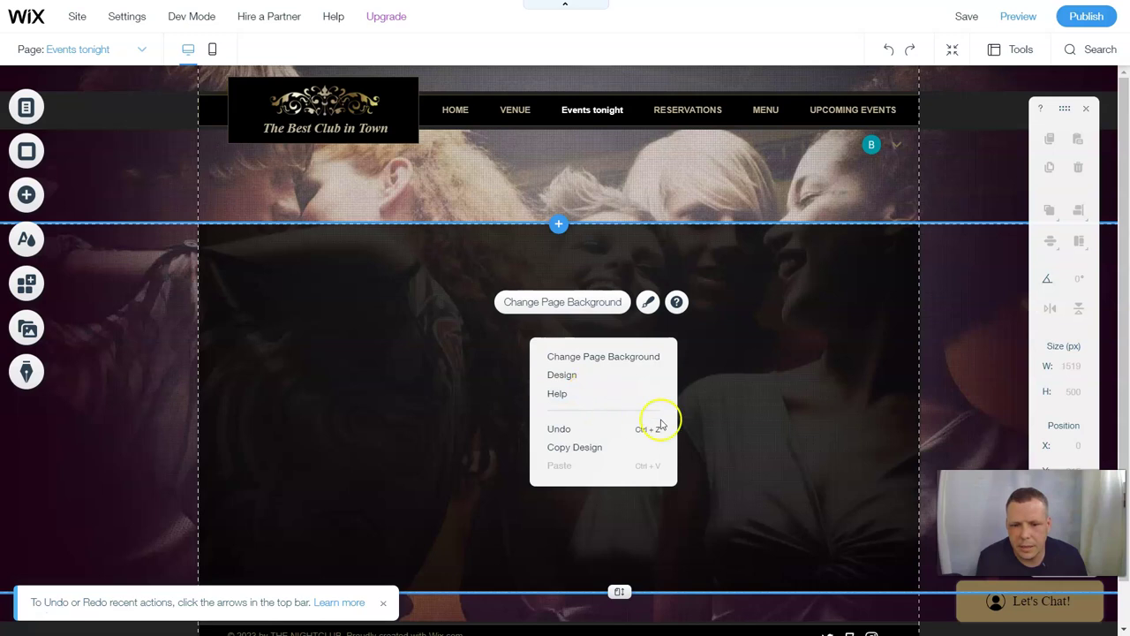
click(561, 429)
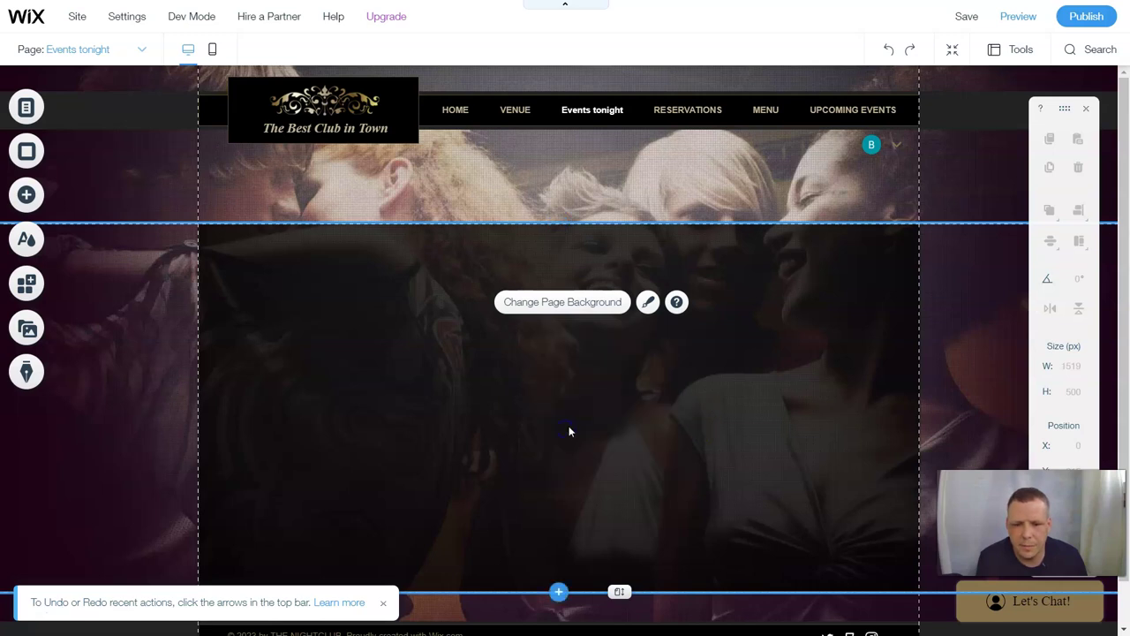
click(588, 389)
right_click(589, 393)
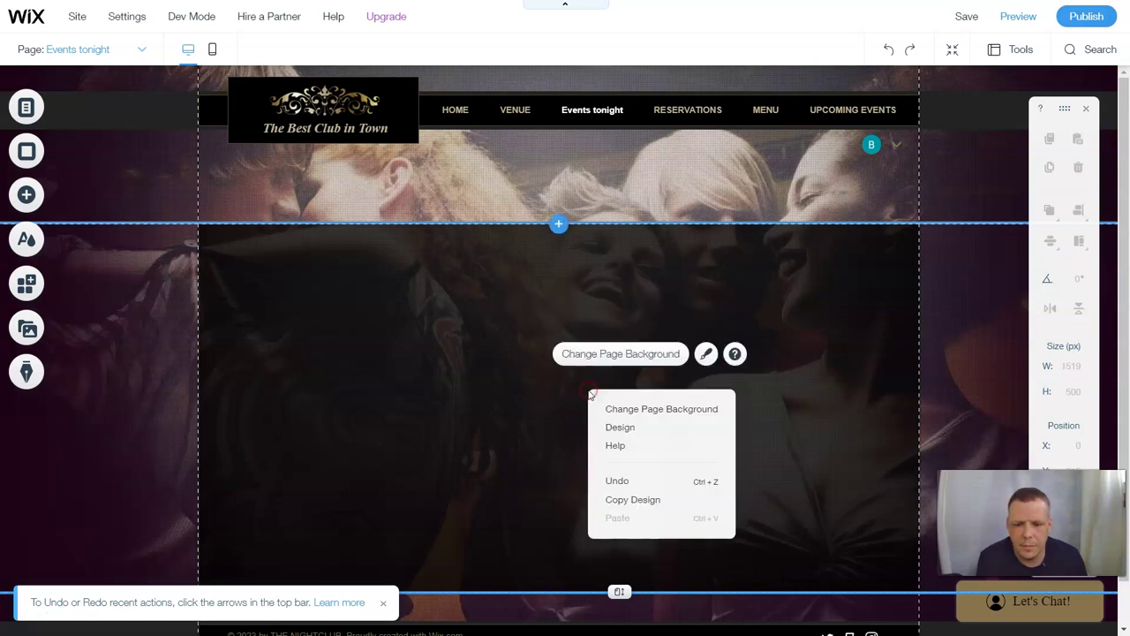
click(616, 478)
click(744, 361)
scroll(746, 366, down, 1)
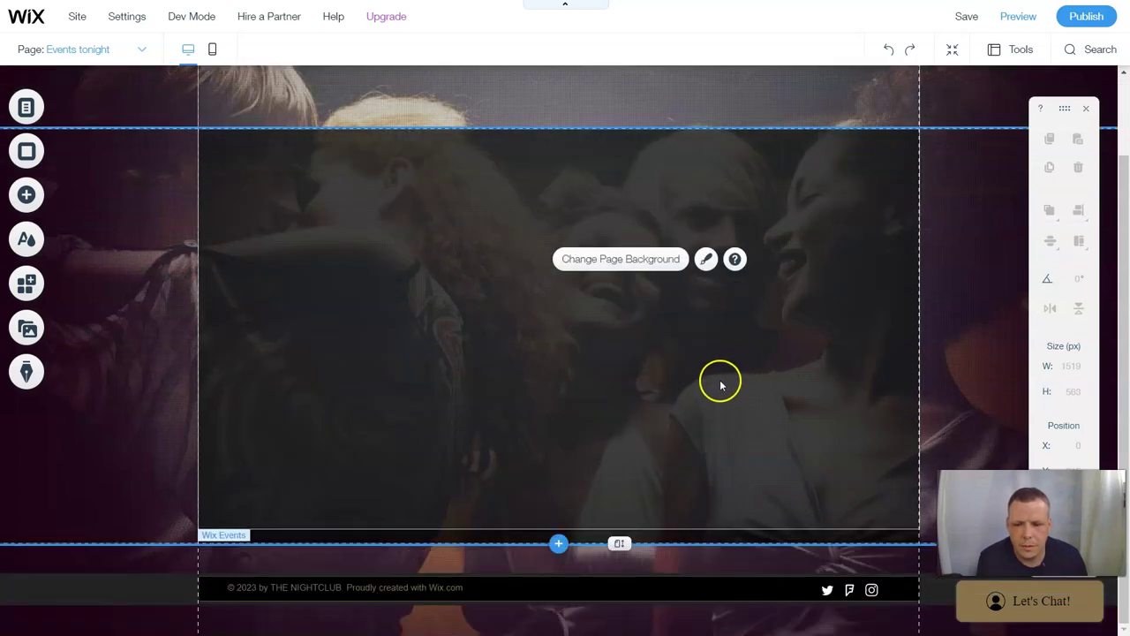
scroll(720, 385, up, 1)
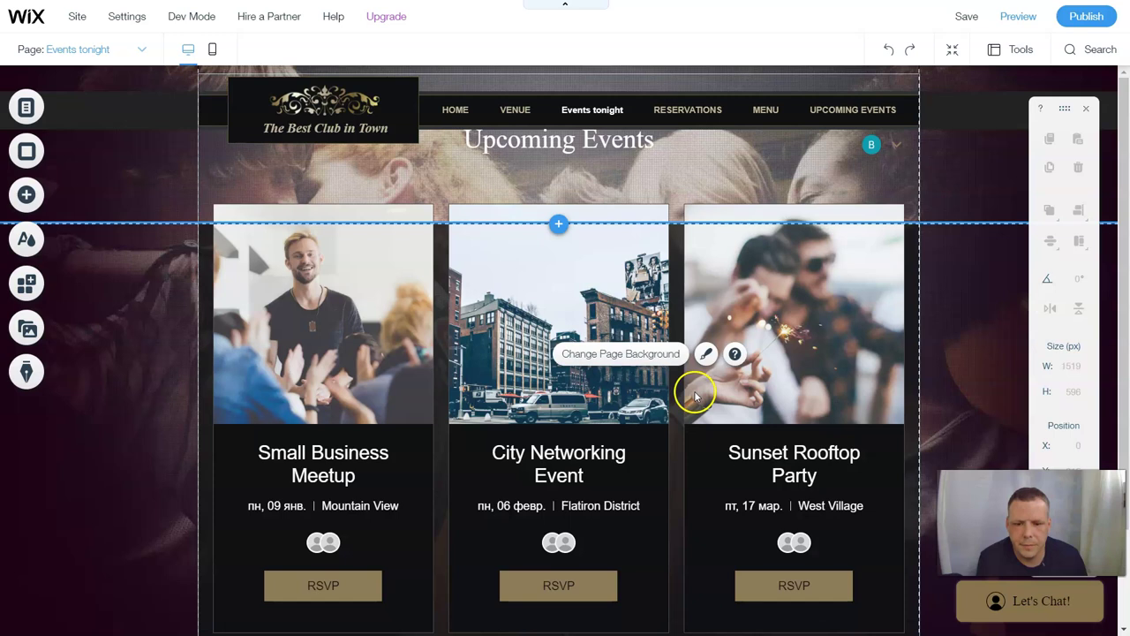
Set the image opacity to 80% in the Wix Events widget's image design settings.
click(583, 406)
double_click(581, 403)
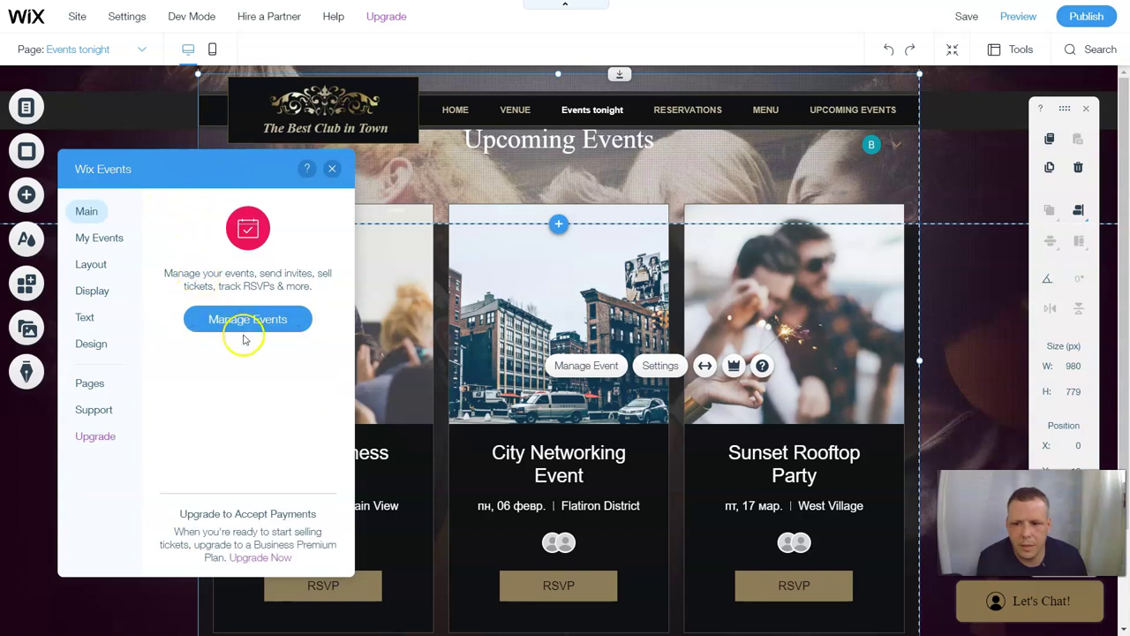
click(92, 346)
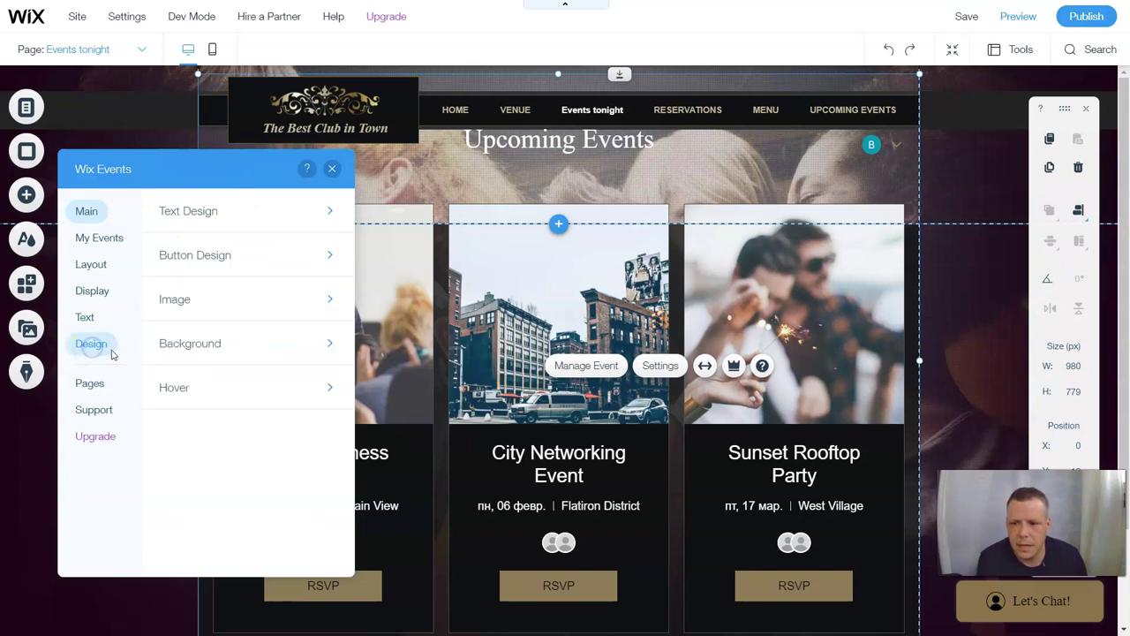
click(233, 300)
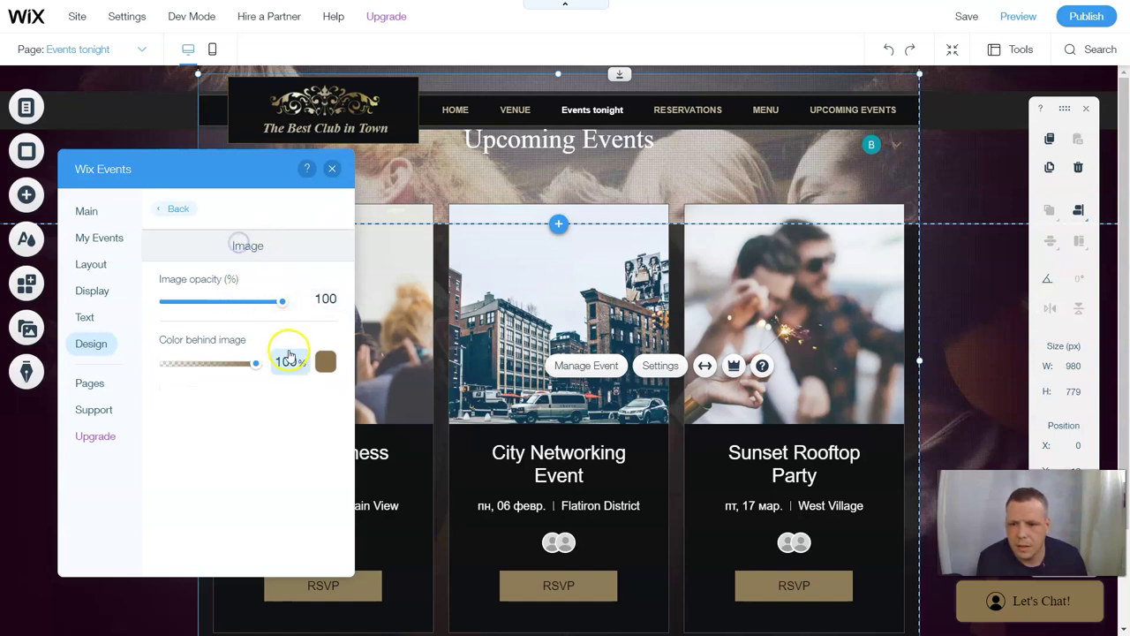
click(242, 302)
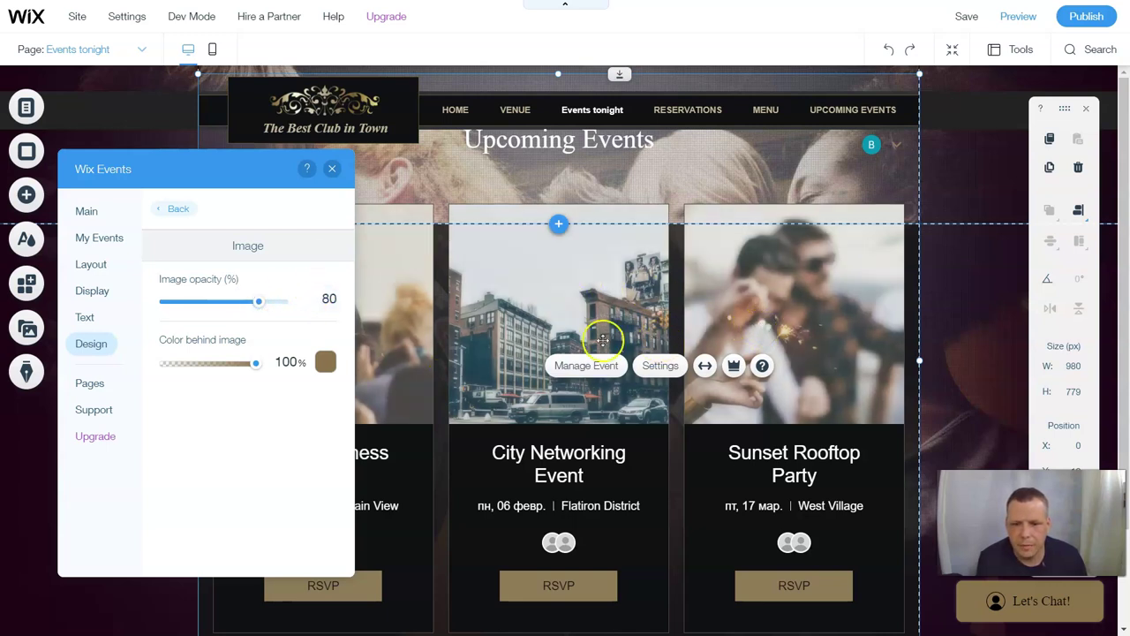
Review the display, layout and event selection options of the Wix Events widget, and close its settings.
scroll(632, 376, down, 1)
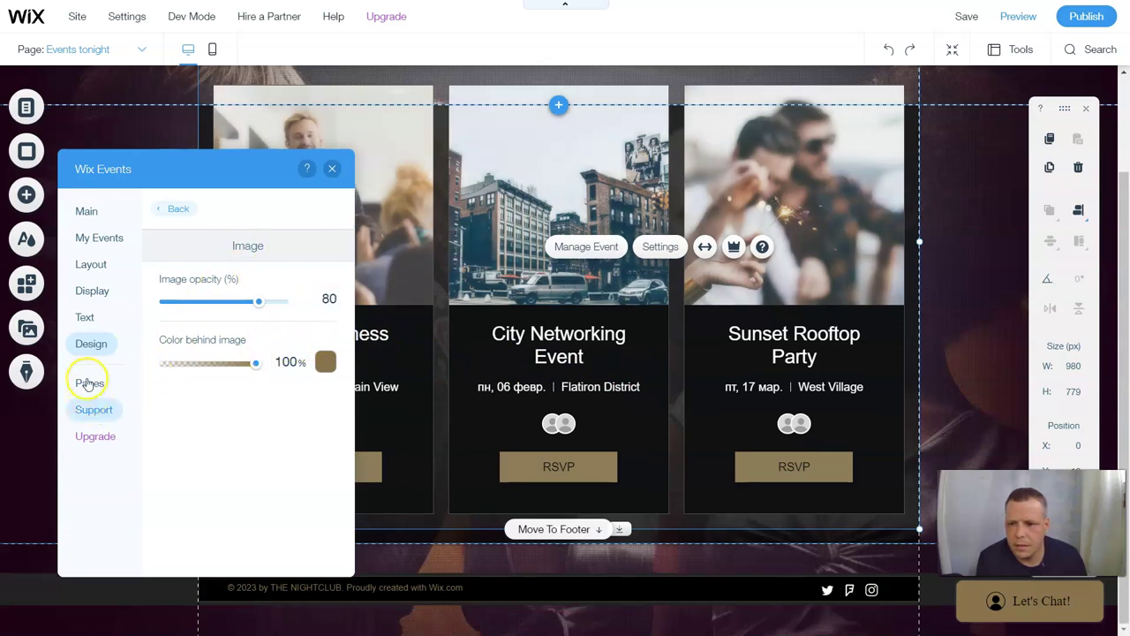
click(103, 295)
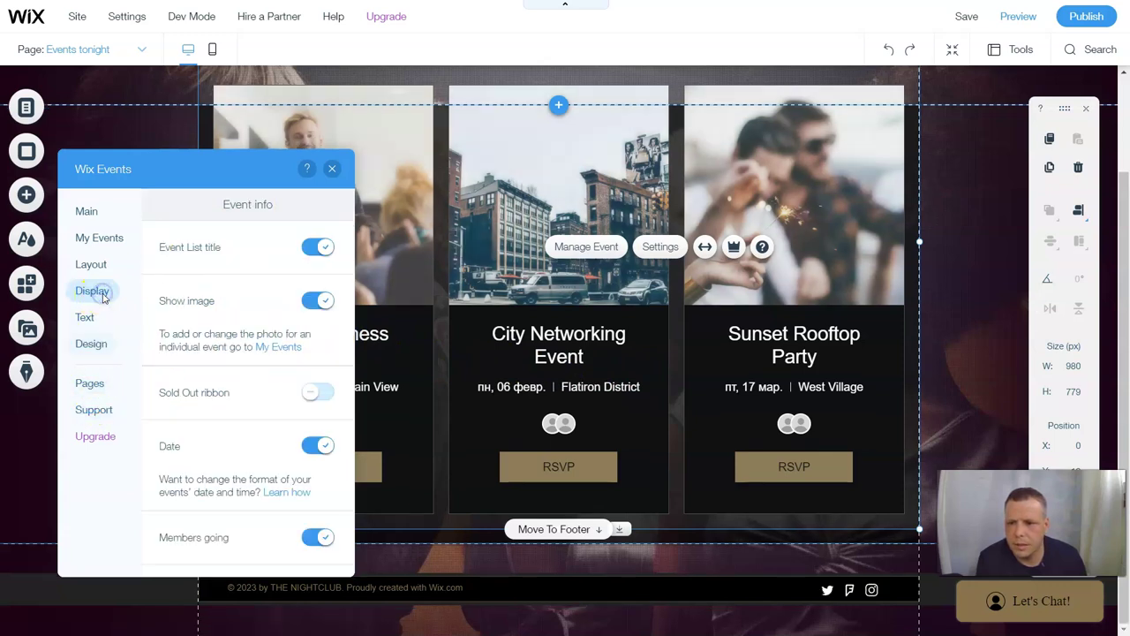
click(100, 271)
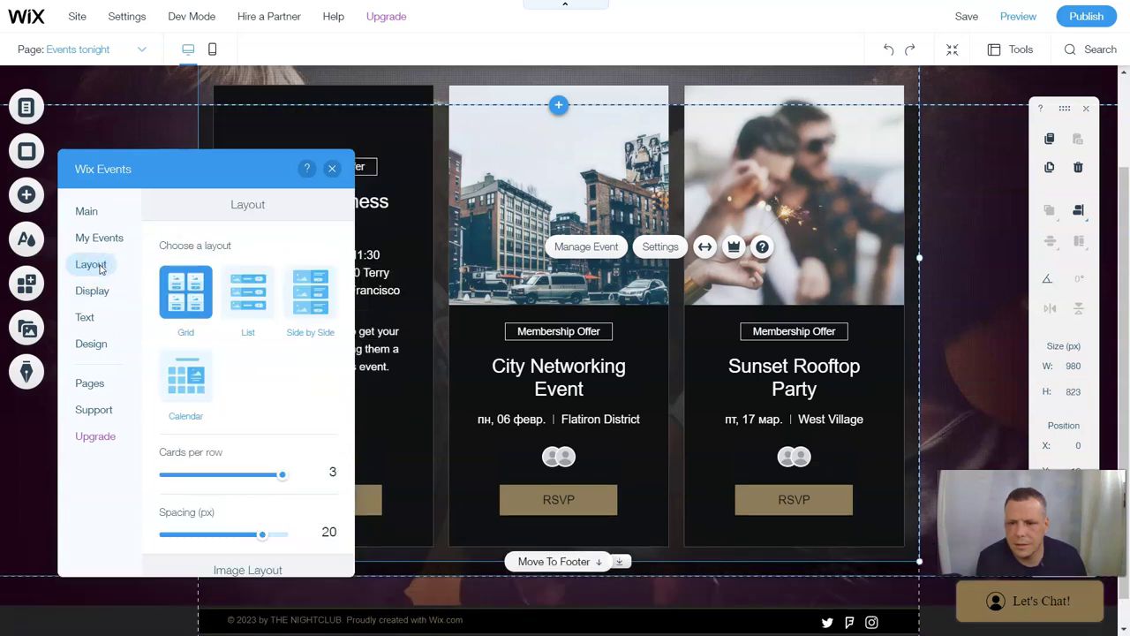
click(101, 239)
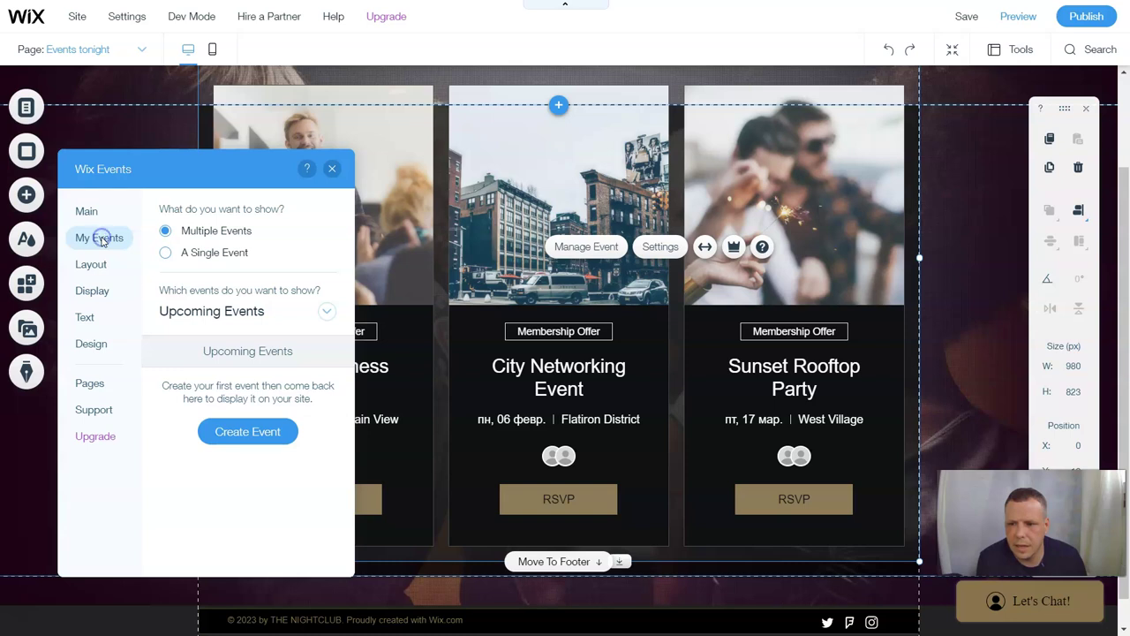
click(331, 169)
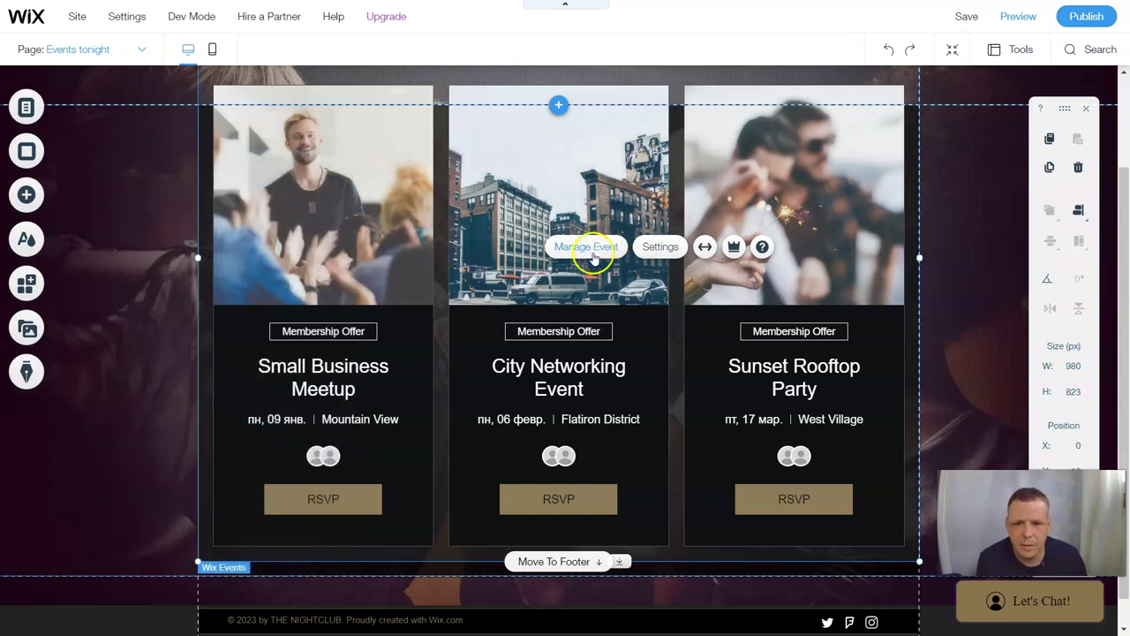
Publish the NIght at Roxbury event from the drafts in the events dashboard, and return to the editor.
click(655, 246)
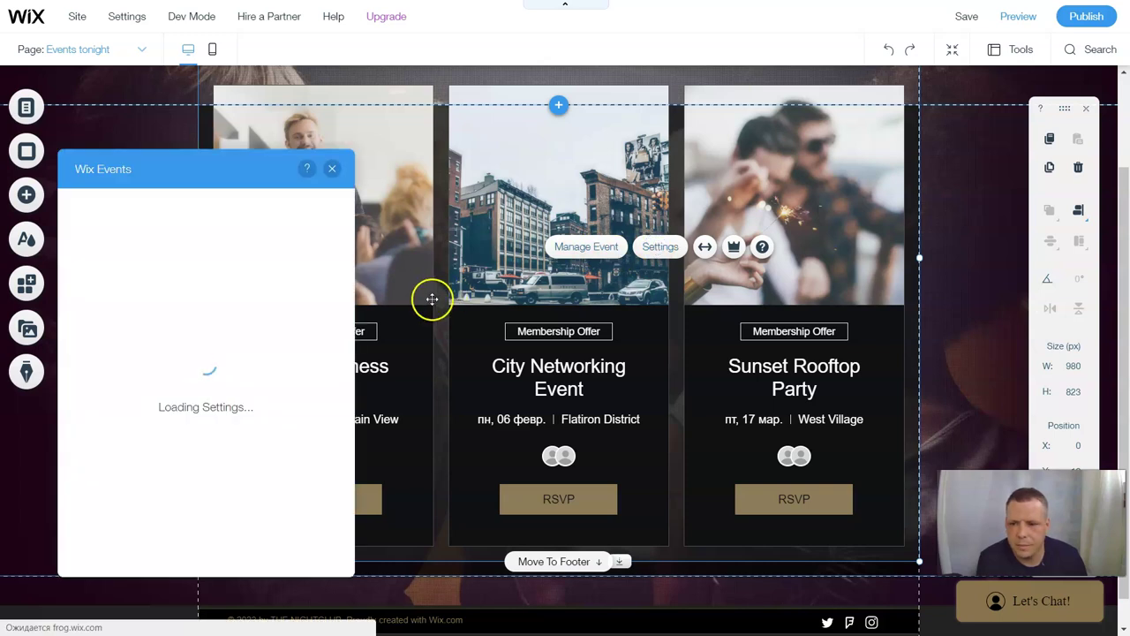
click(236, 321)
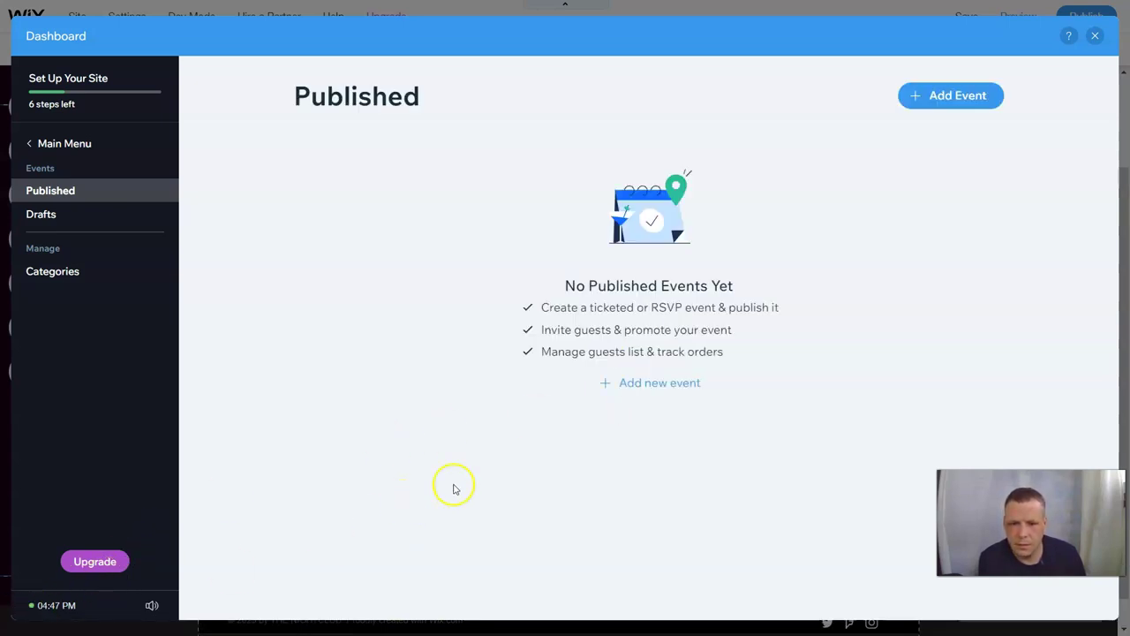
click(122, 216)
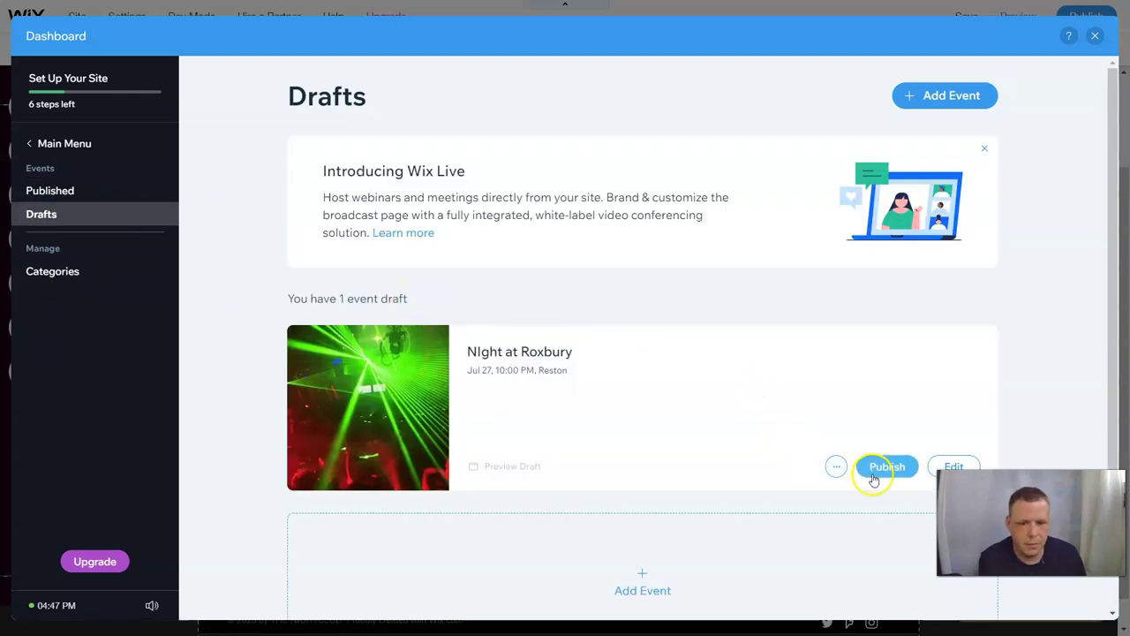
click(836, 466)
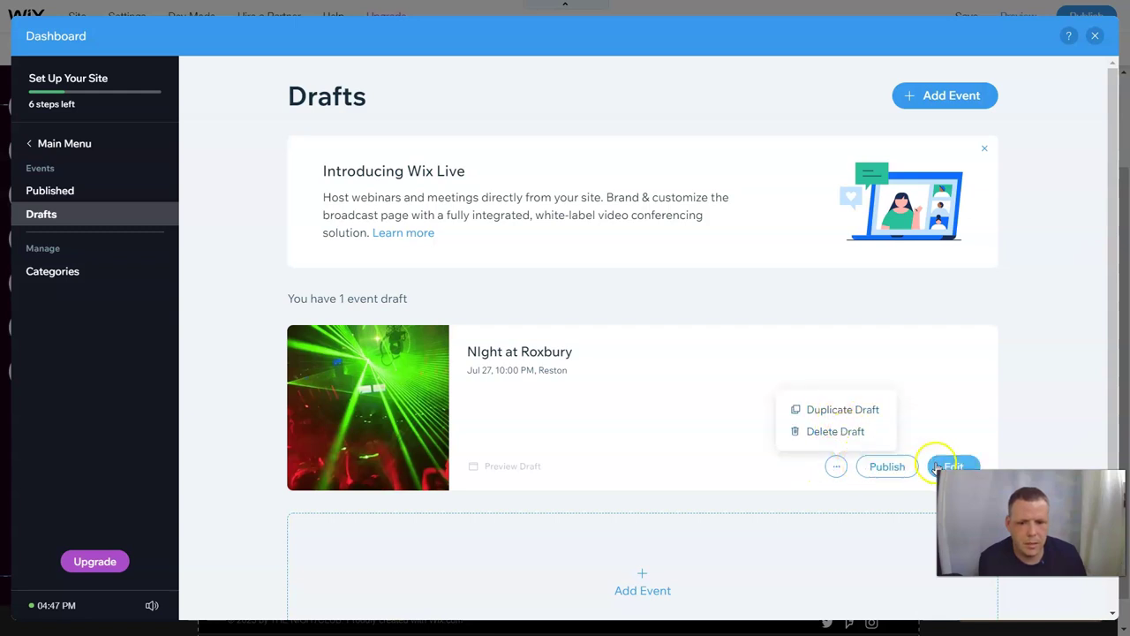
click(885, 465)
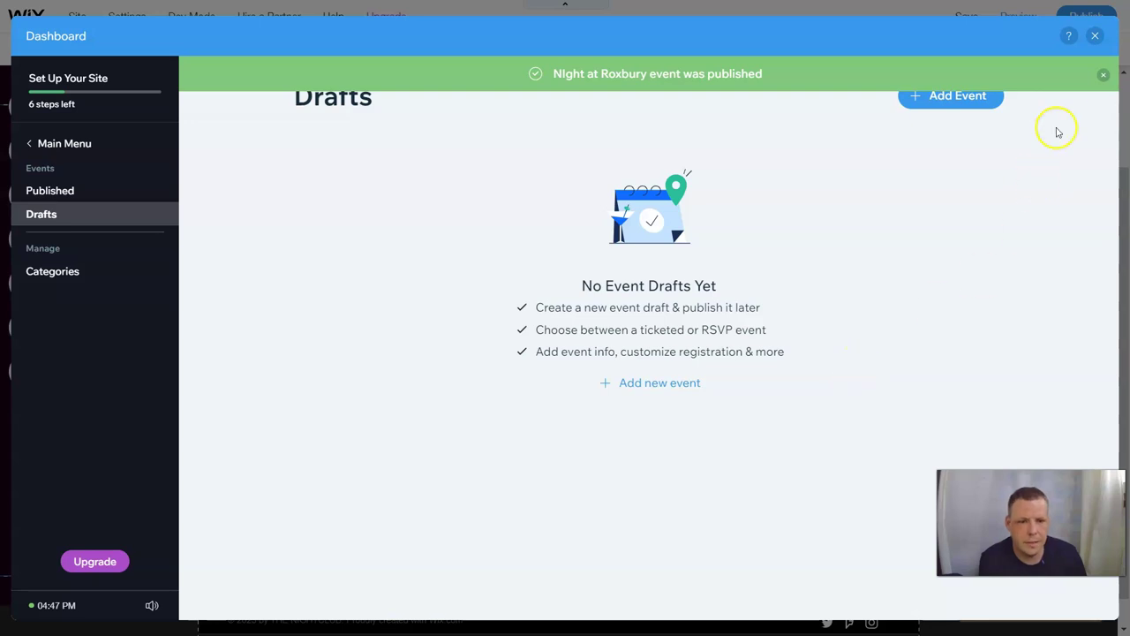
click(1104, 78)
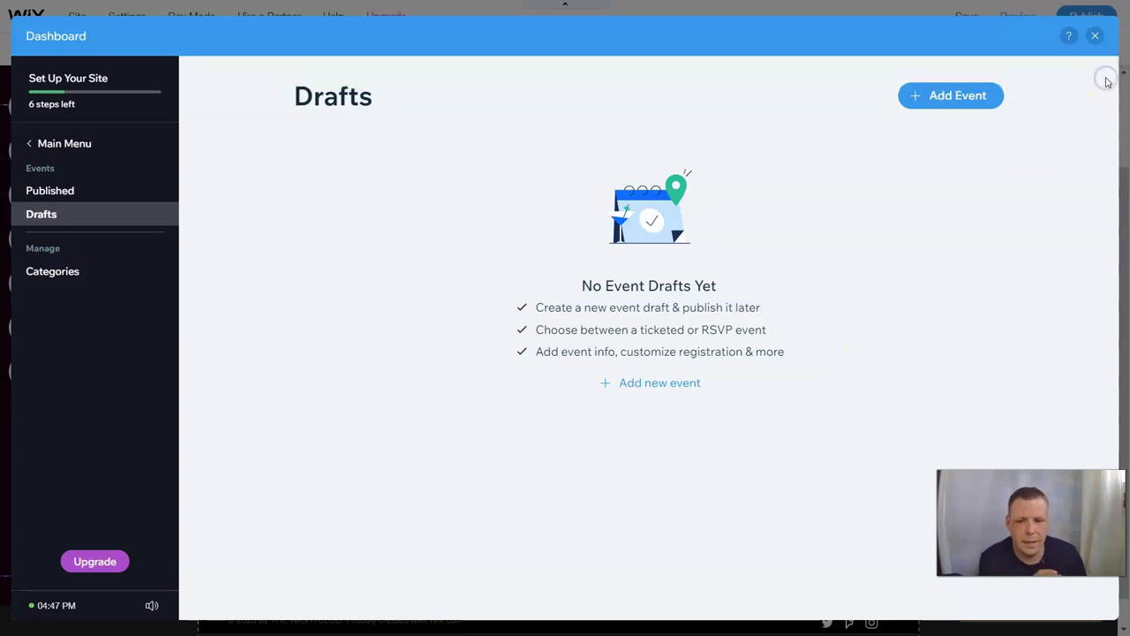
click(1094, 36)
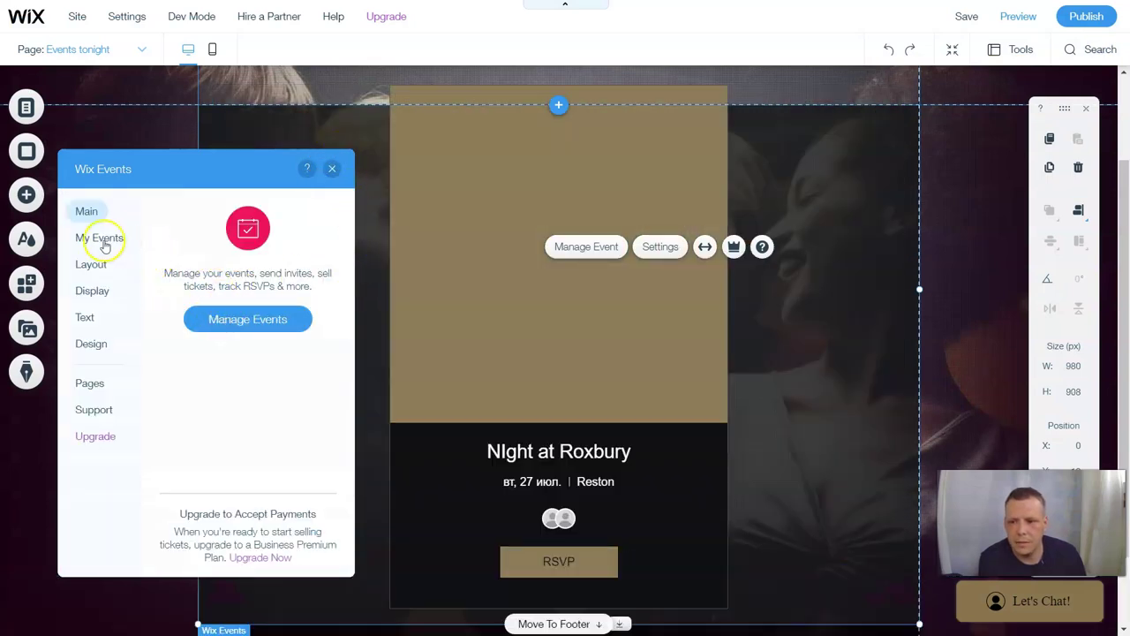
Check the widget's list of upcoming events, and preview the Events tonight page through to the NIght at Roxbury event details.
click(101, 240)
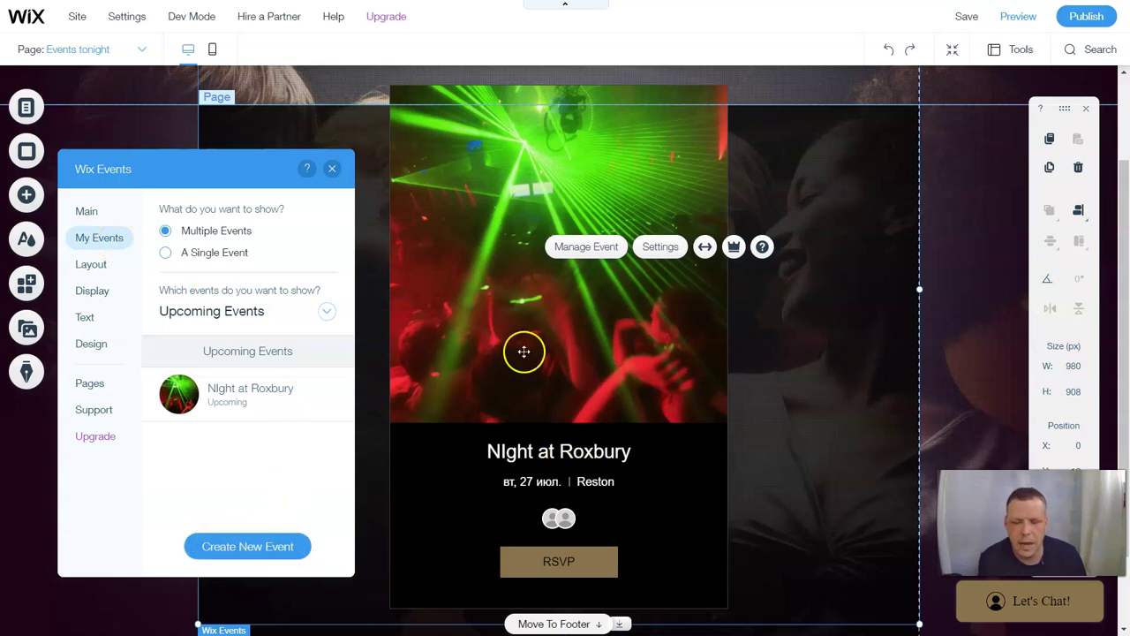
click(860, 439)
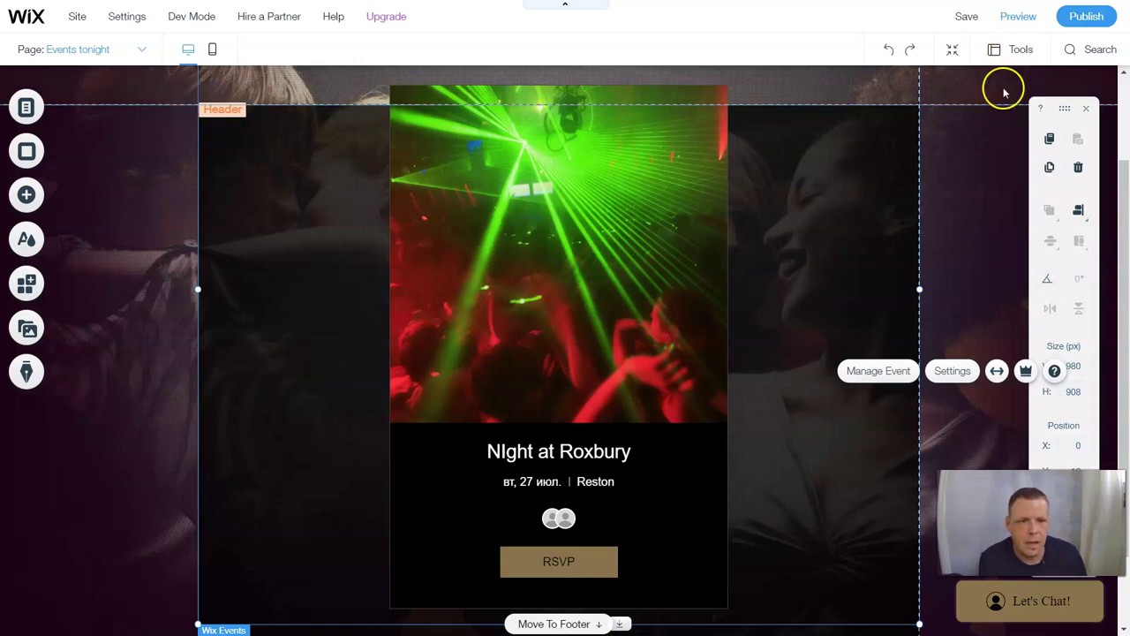
click(1024, 17)
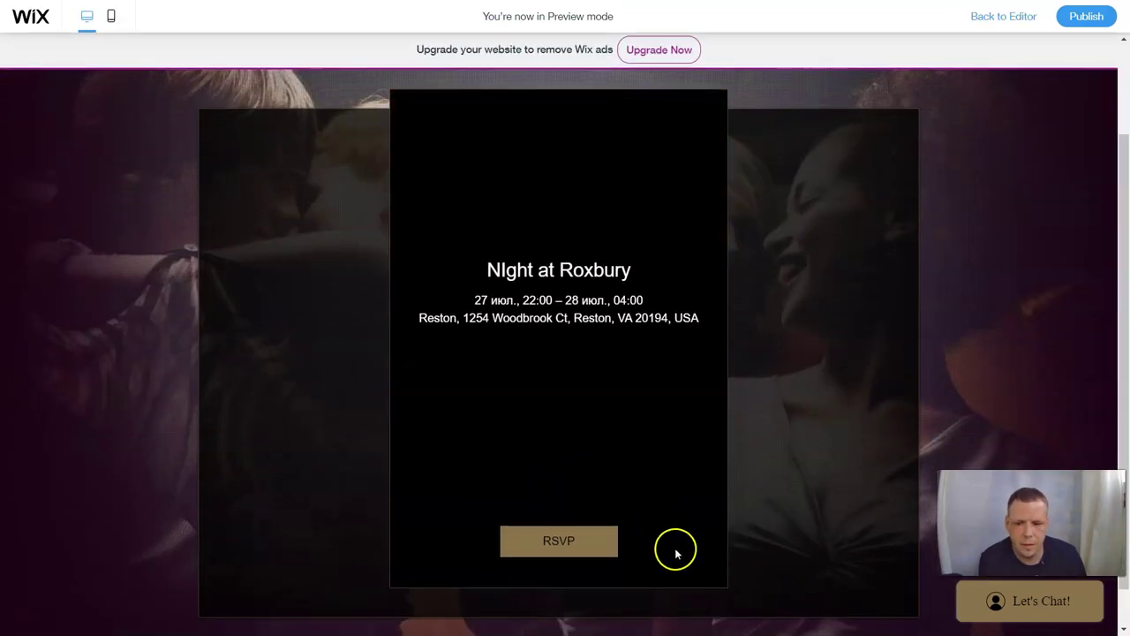
click(577, 539)
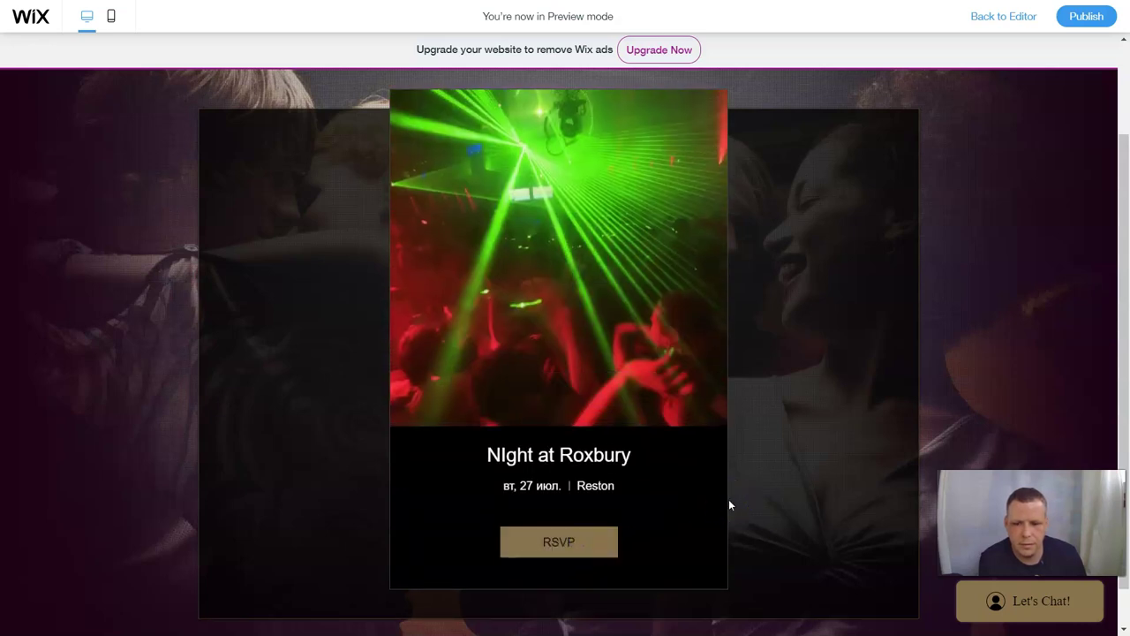
click(563, 542)
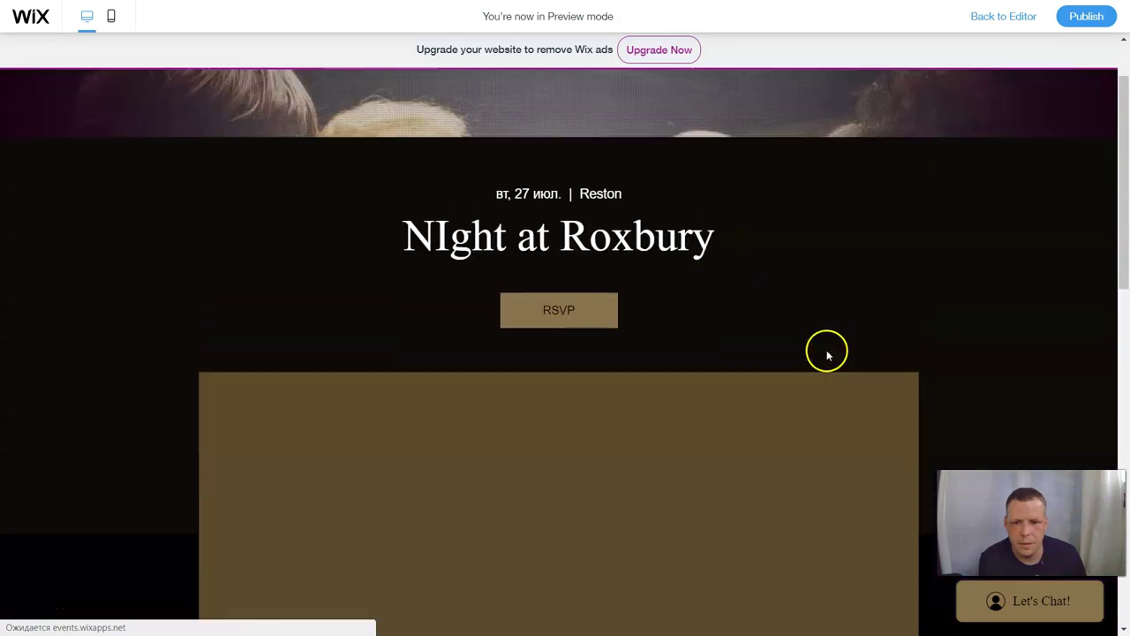
Examine the previewed event details page, including its image, time and location, tickets, map and sharing options.
scroll(818, 309, down, 7)
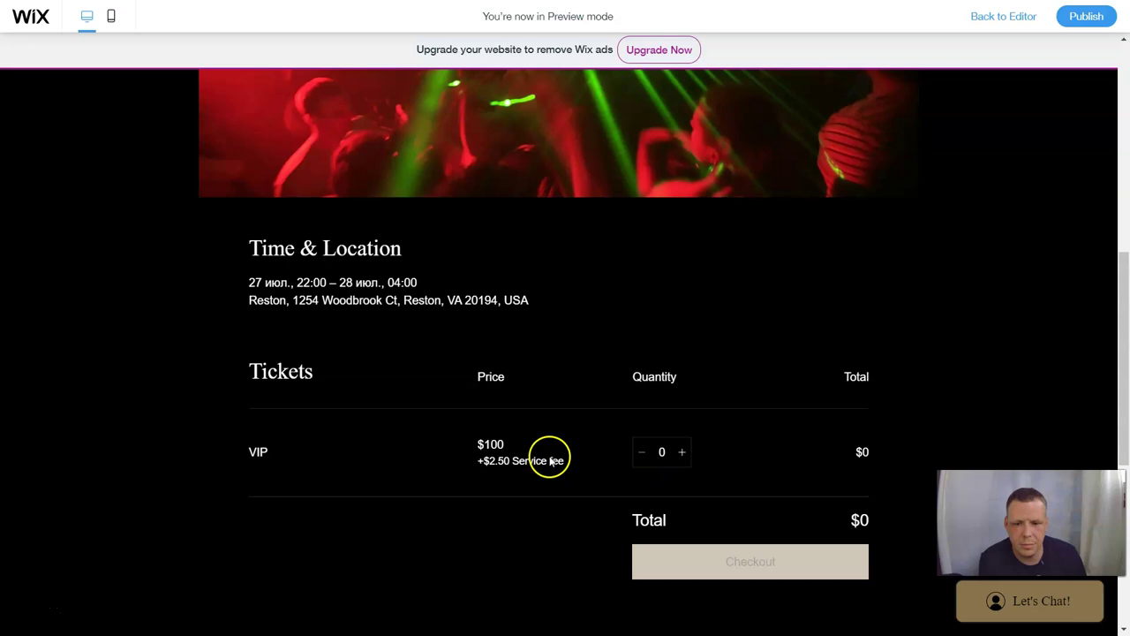
scroll(773, 475, down, 3)
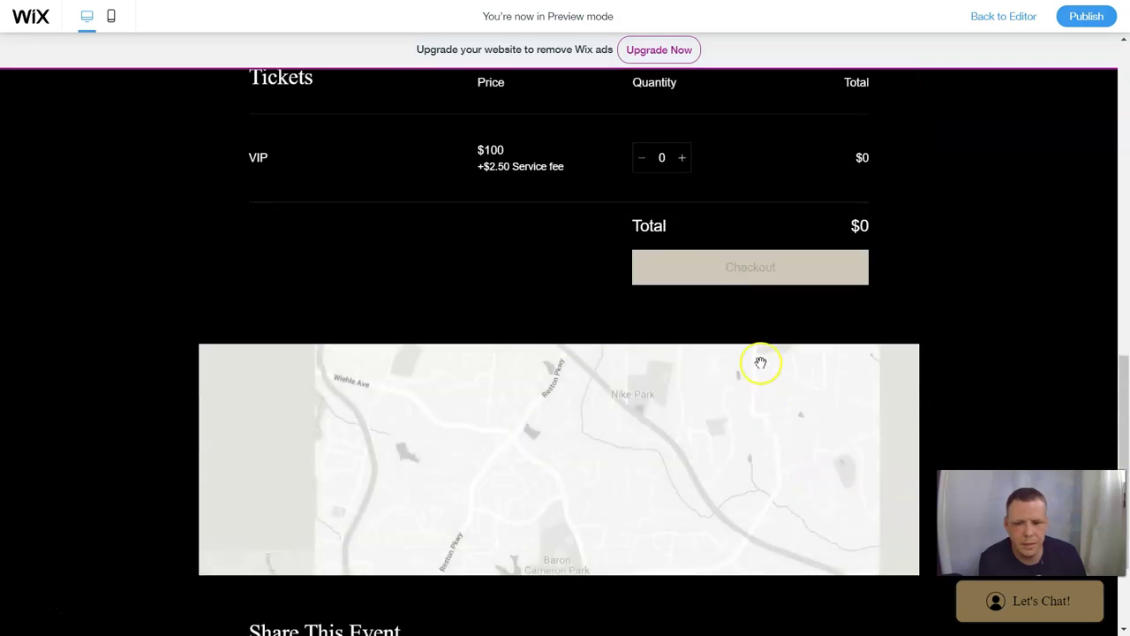
scroll(746, 353, down, 2)
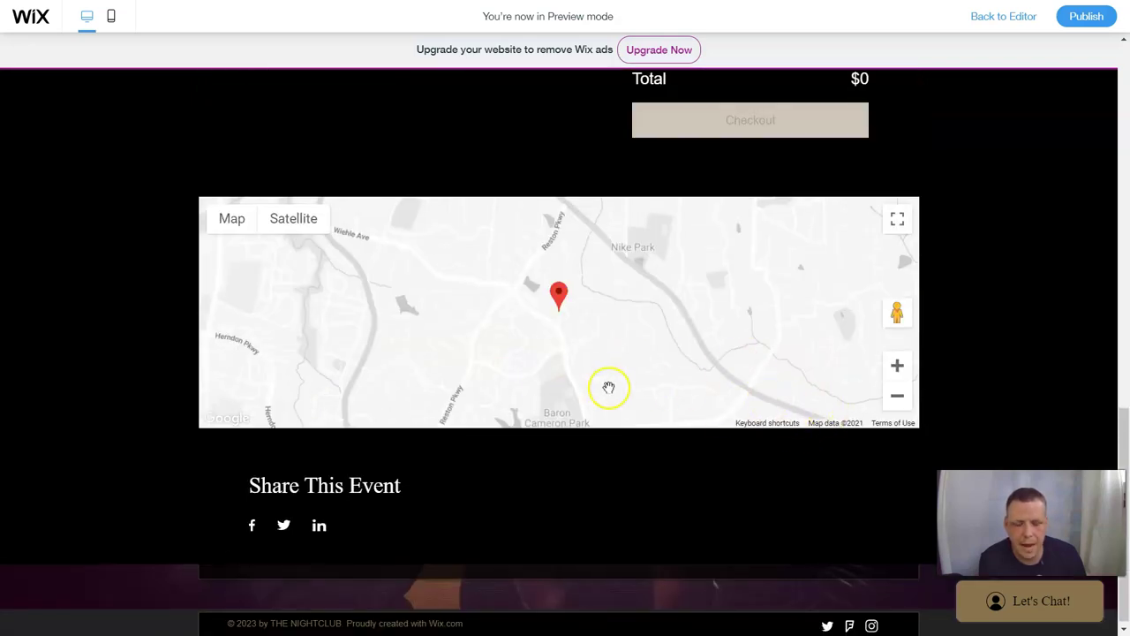
scroll(693, 348, up, 5)
scroll(680, 346, up, 7)
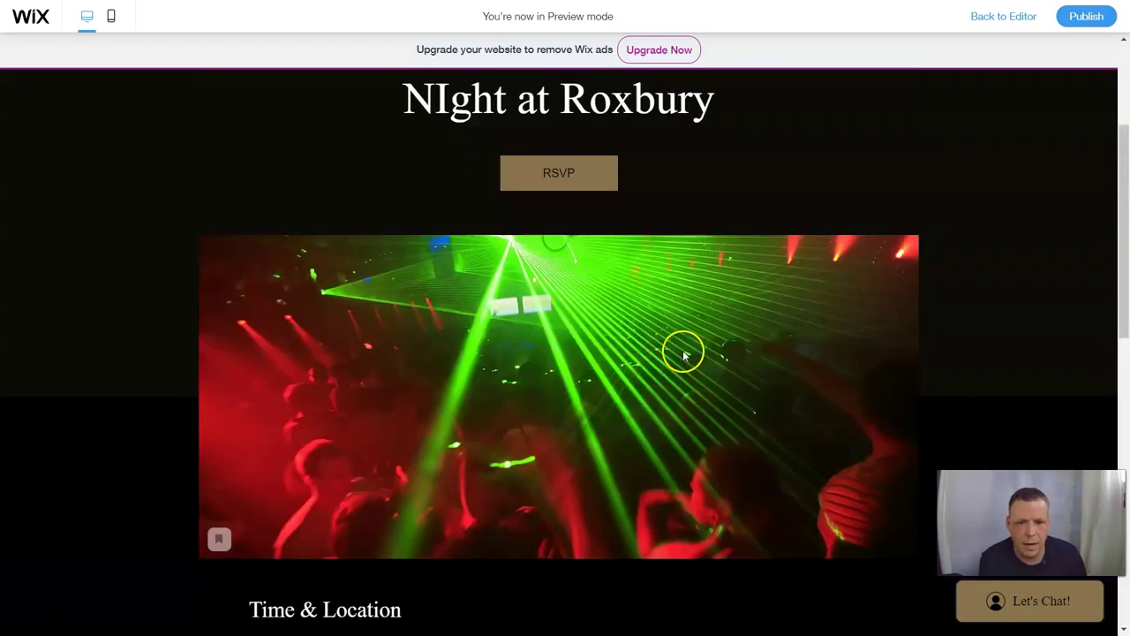
scroll(713, 378, down, 2)
scroll(713, 381, up, 2)
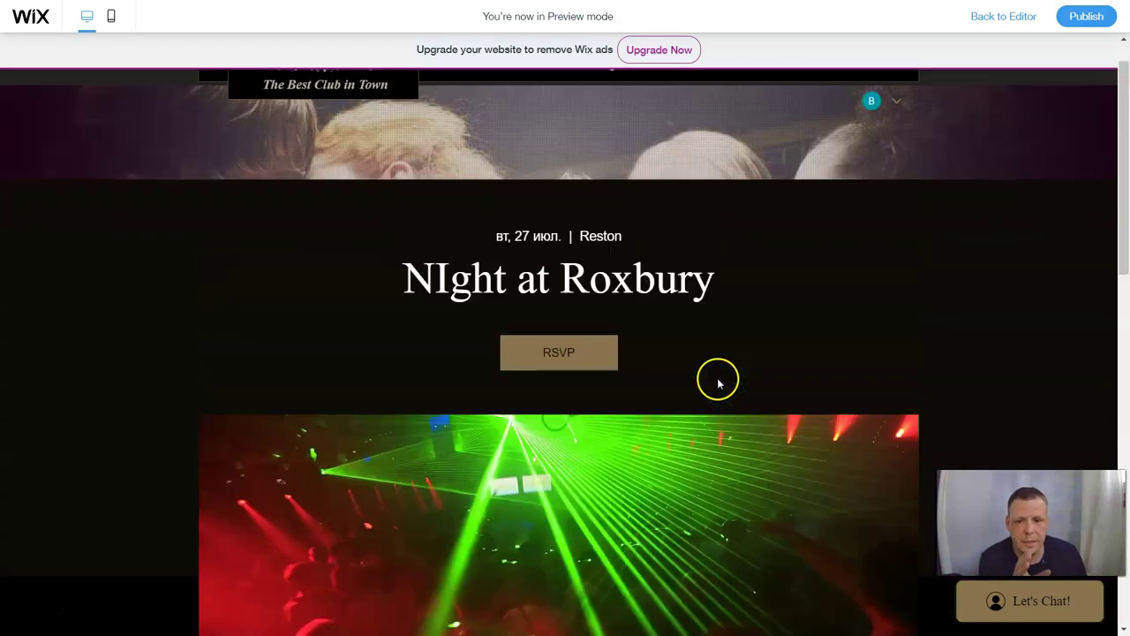
scroll(718, 385, down, 2)
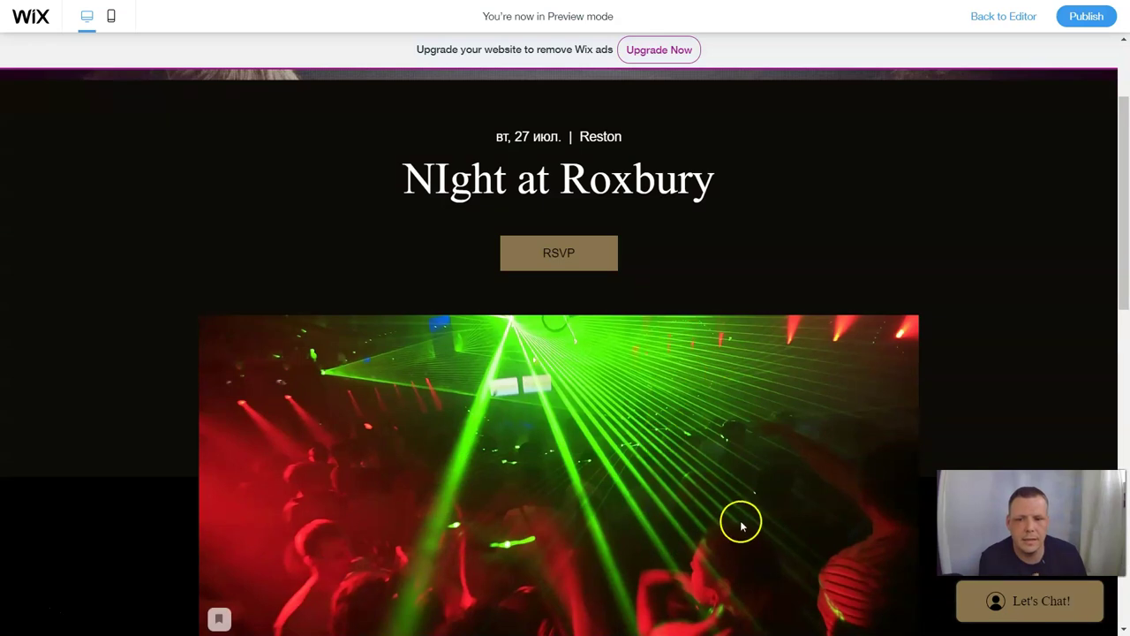
scroll(738, 520, down, 3)
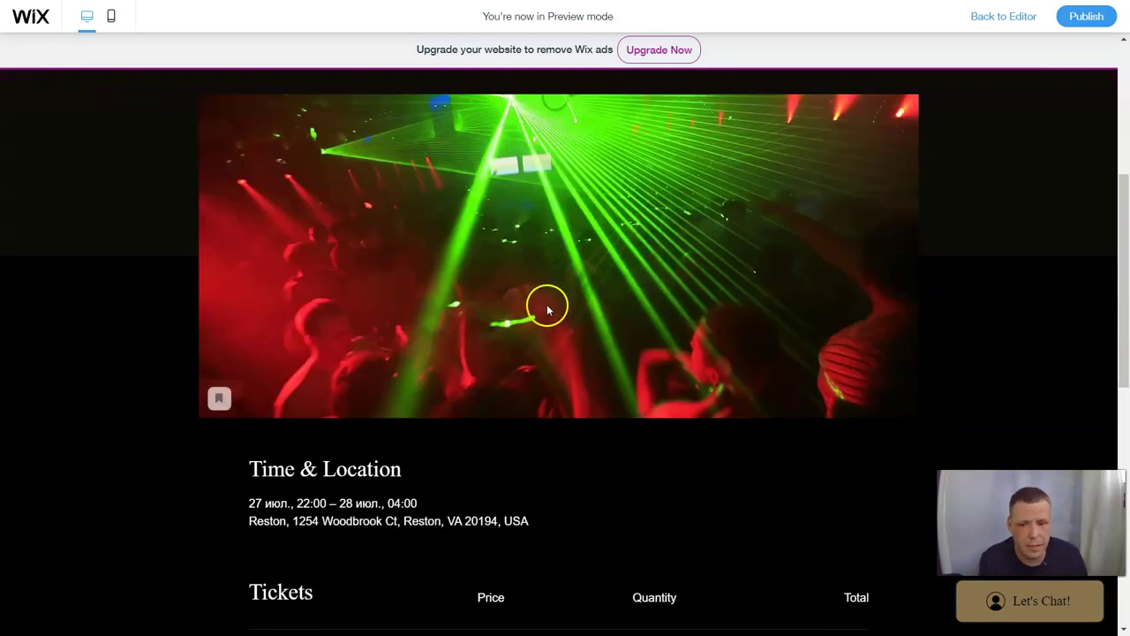
scroll(762, 282, up, 3)
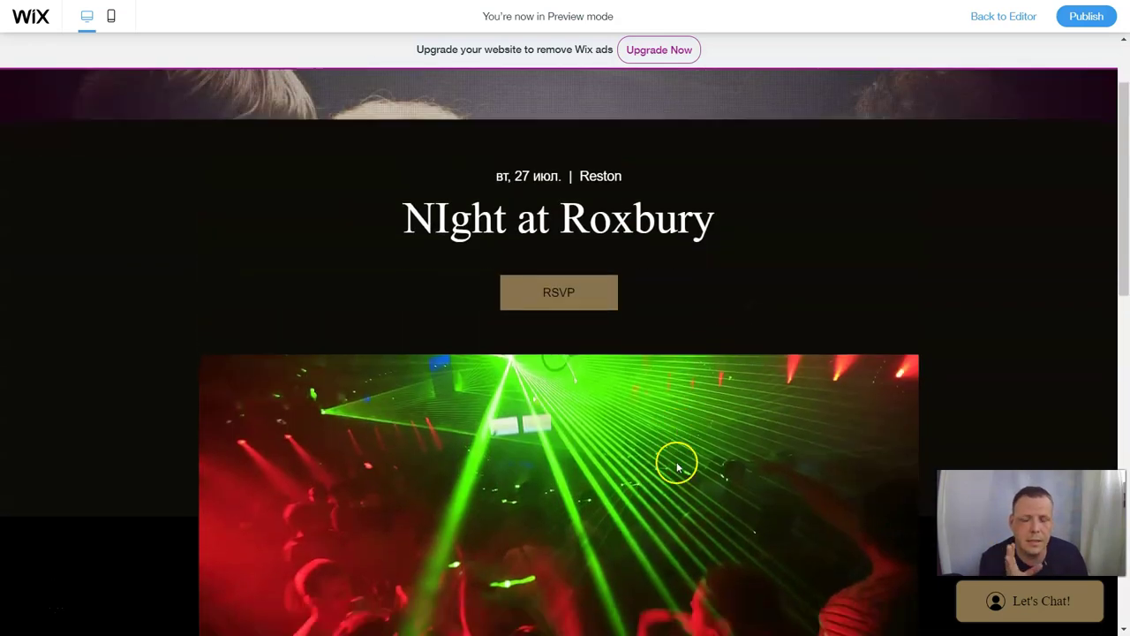
scroll(677, 466, down, 2)
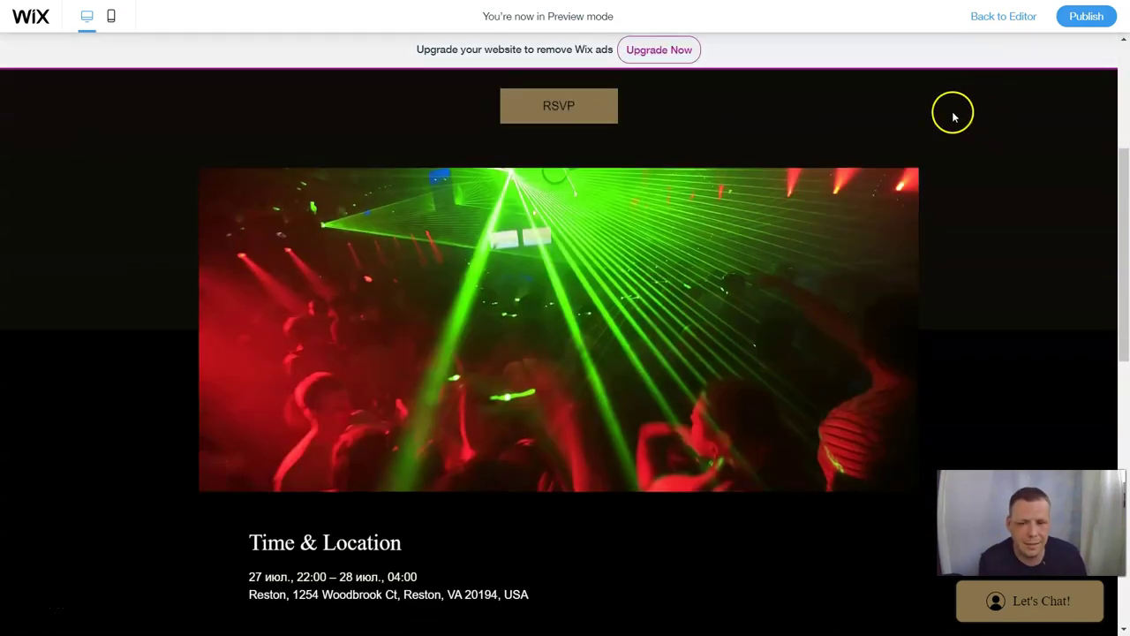
Leave the preview and check the contents and main settings of the Event Details page in the editor.
click(1003, 19)
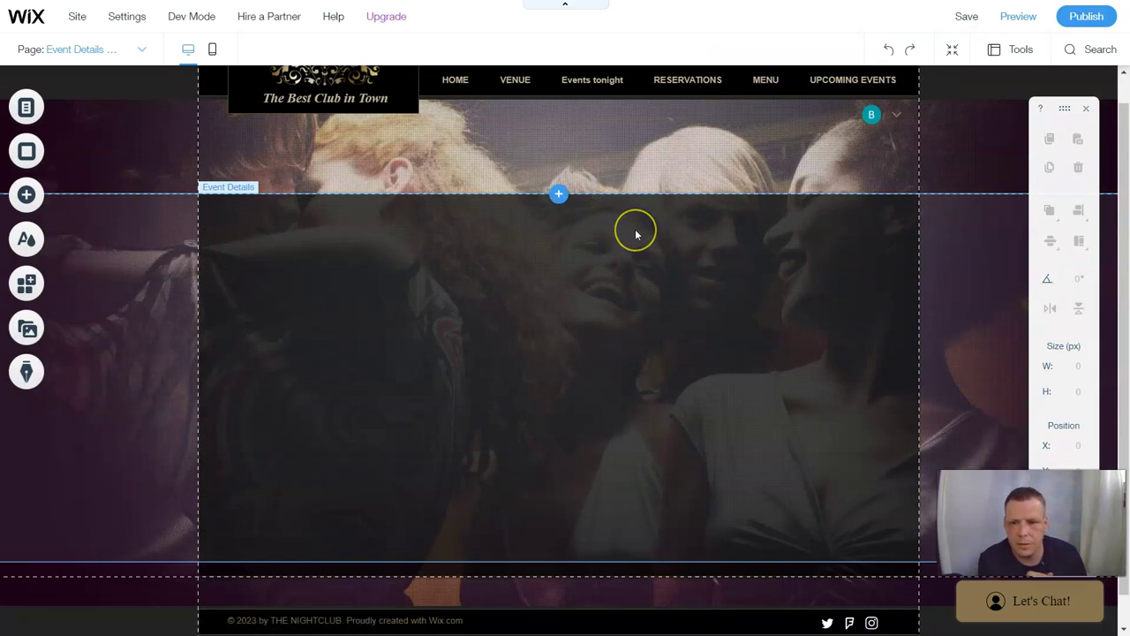
scroll(634, 229, down, 5)
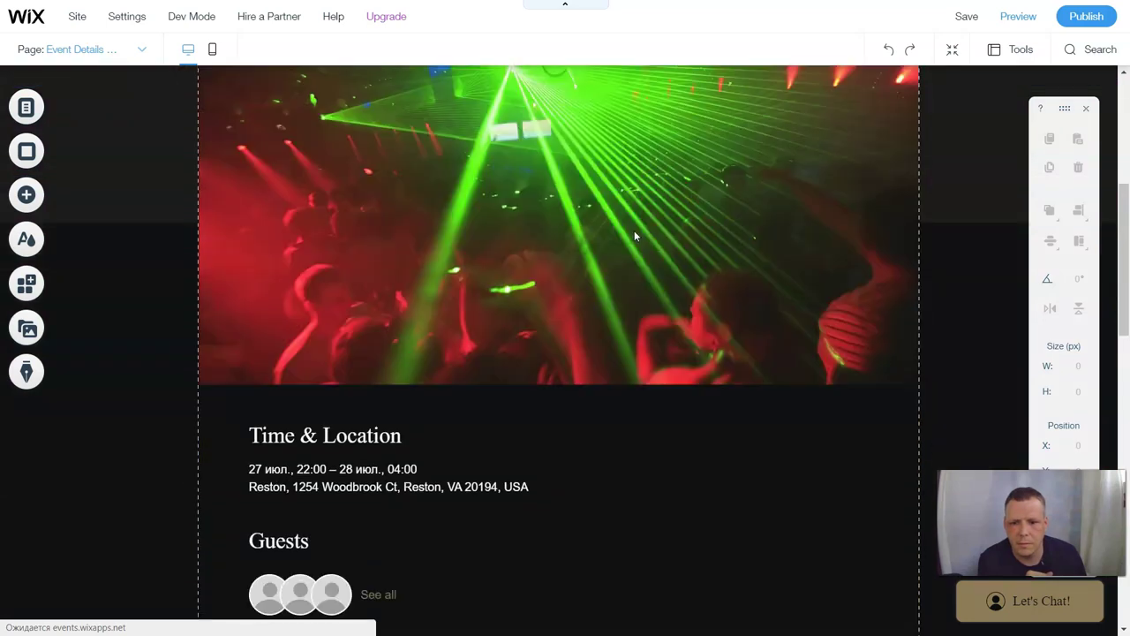
scroll(633, 233, down, 11)
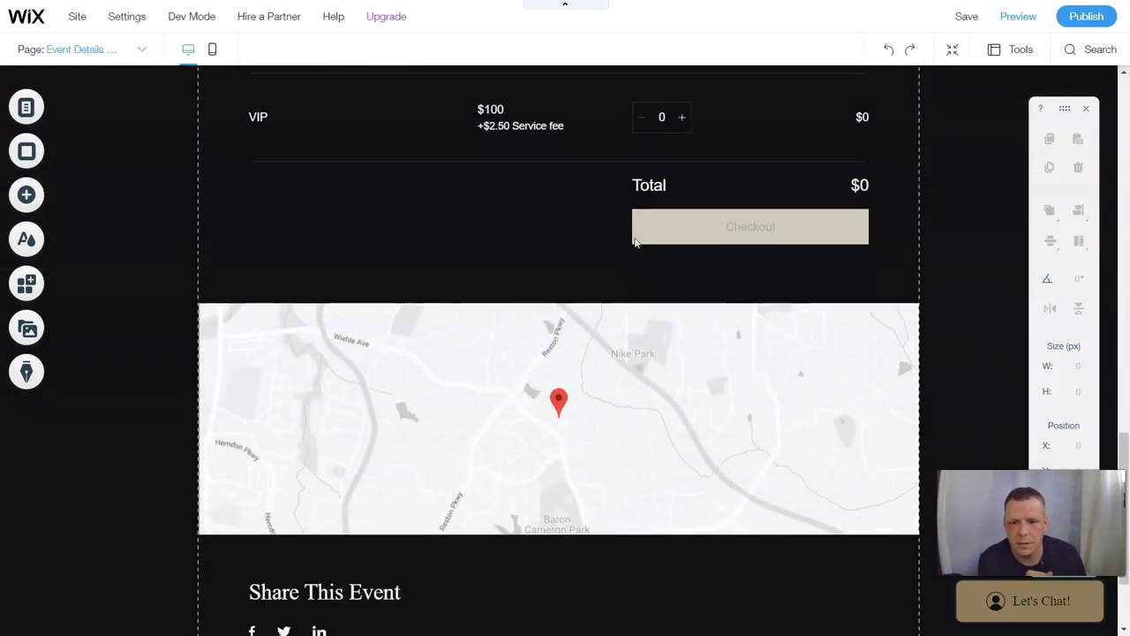
scroll(633, 237, up, 6)
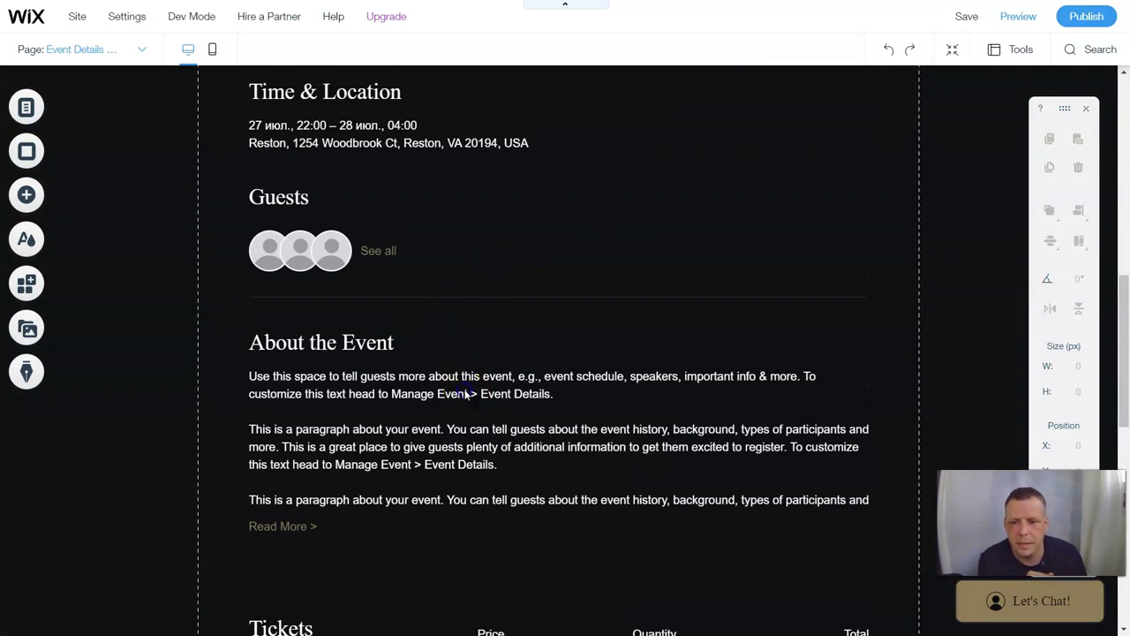
click(463, 398)
double_click(460, 433)
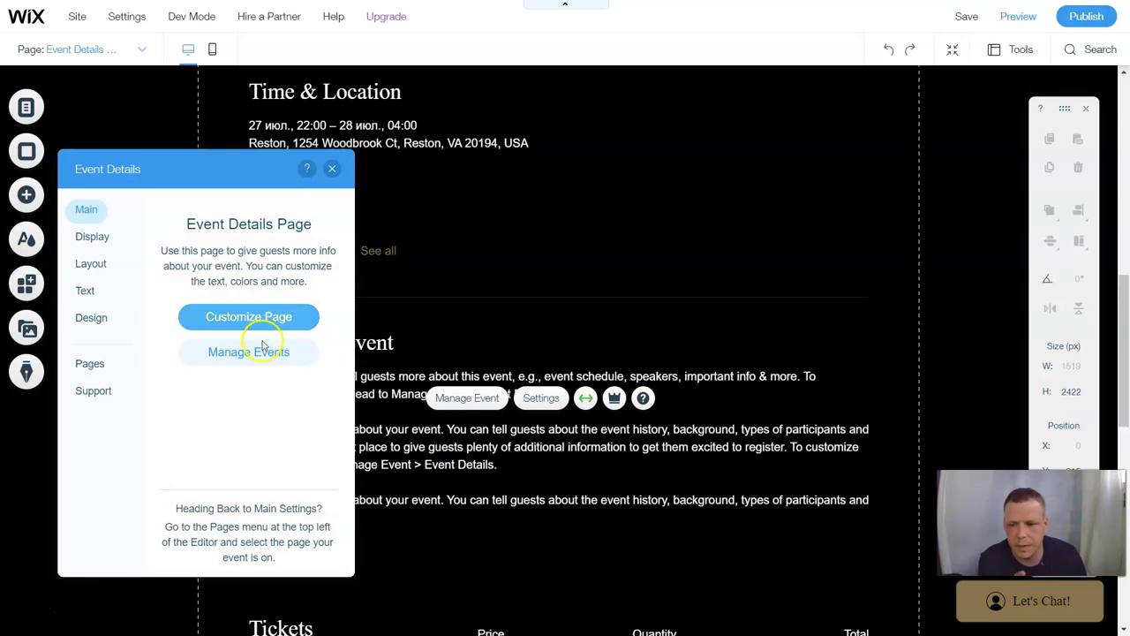
click(333, 169)
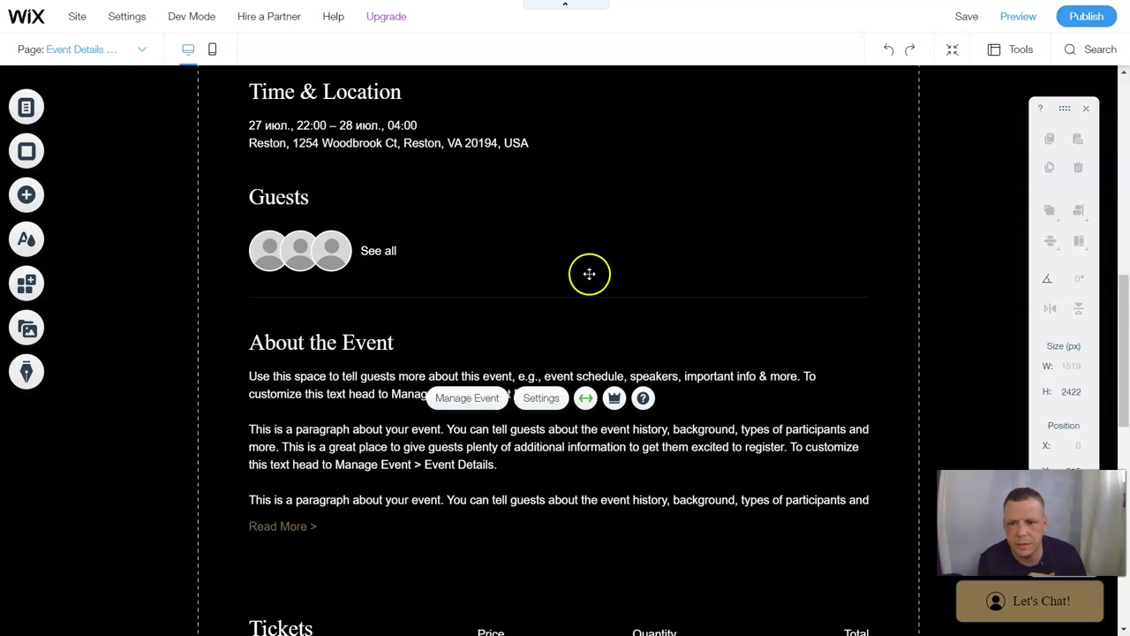
Open the social elements available for adding to the Event Details page and look through the social bars and Facebook tools.
scroll(657, 280, up, 5)
scroll(689, 280, up, 2)
scroll(689, 280, down, 8)
scroll(684, 281, up, 3)
scroll(684, 281, up, 8)
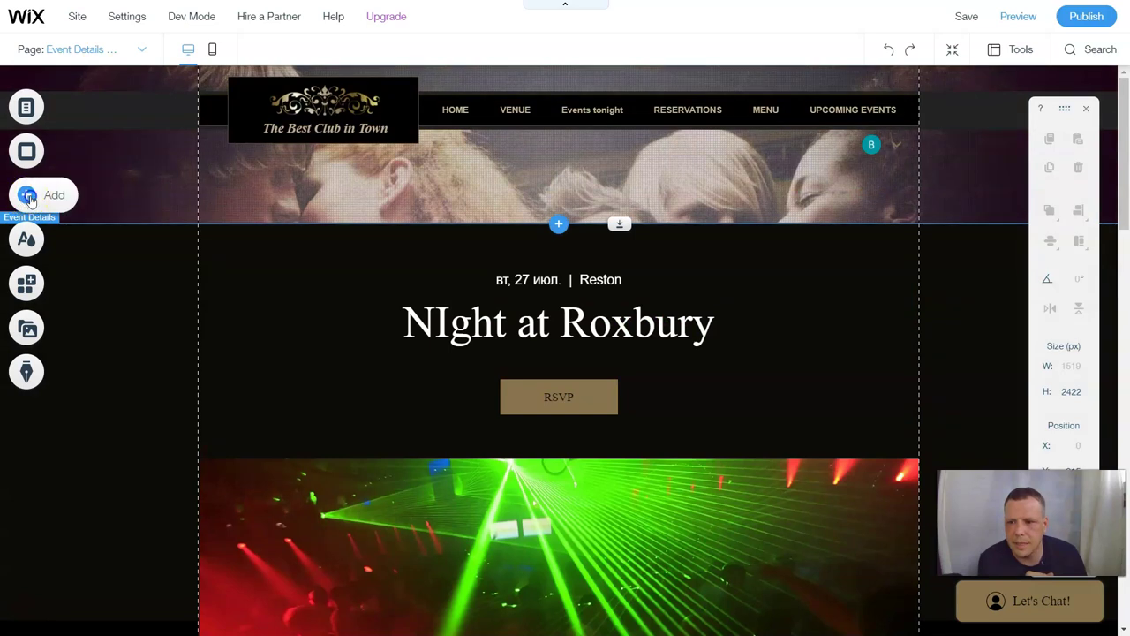
click(33, 203)
click(128, 205)
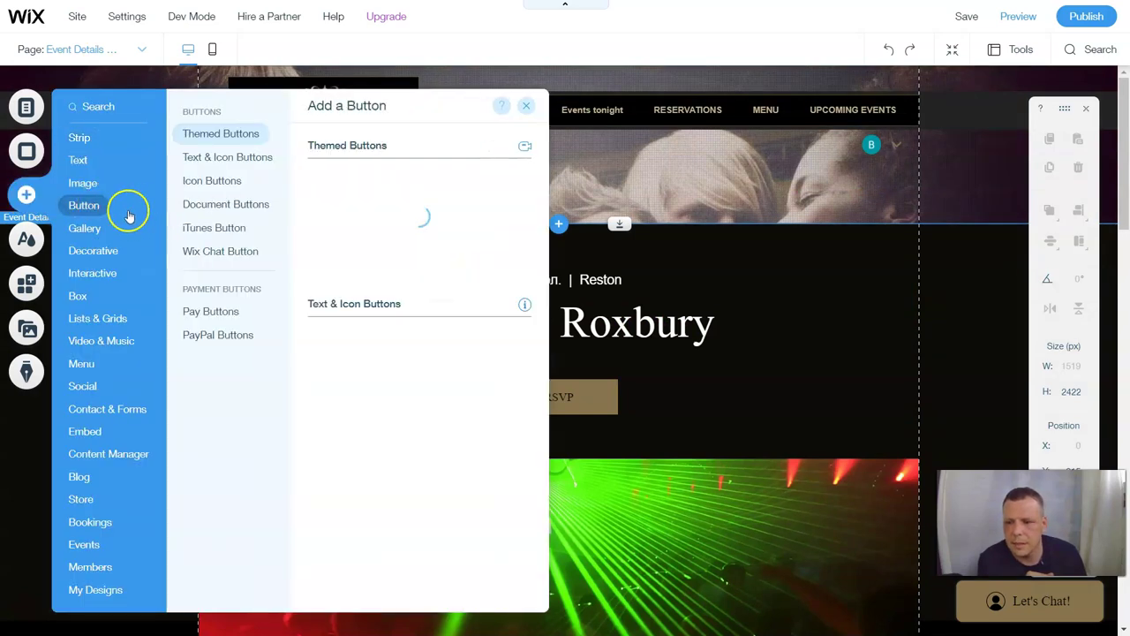
click(93, 231)
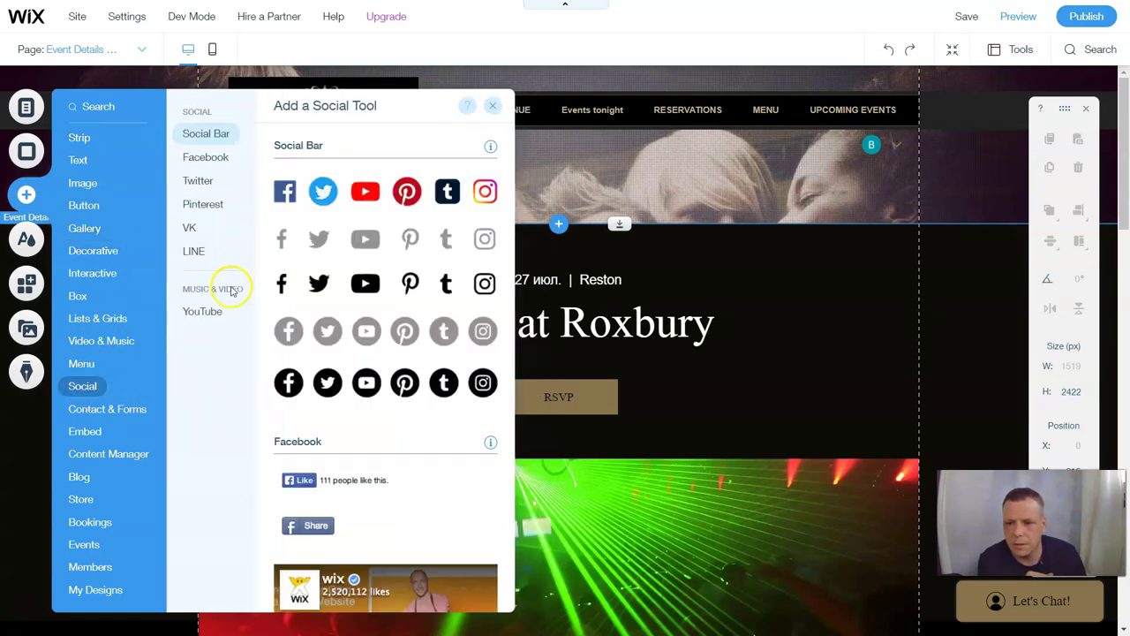
scroll(380, 360, down, 5)
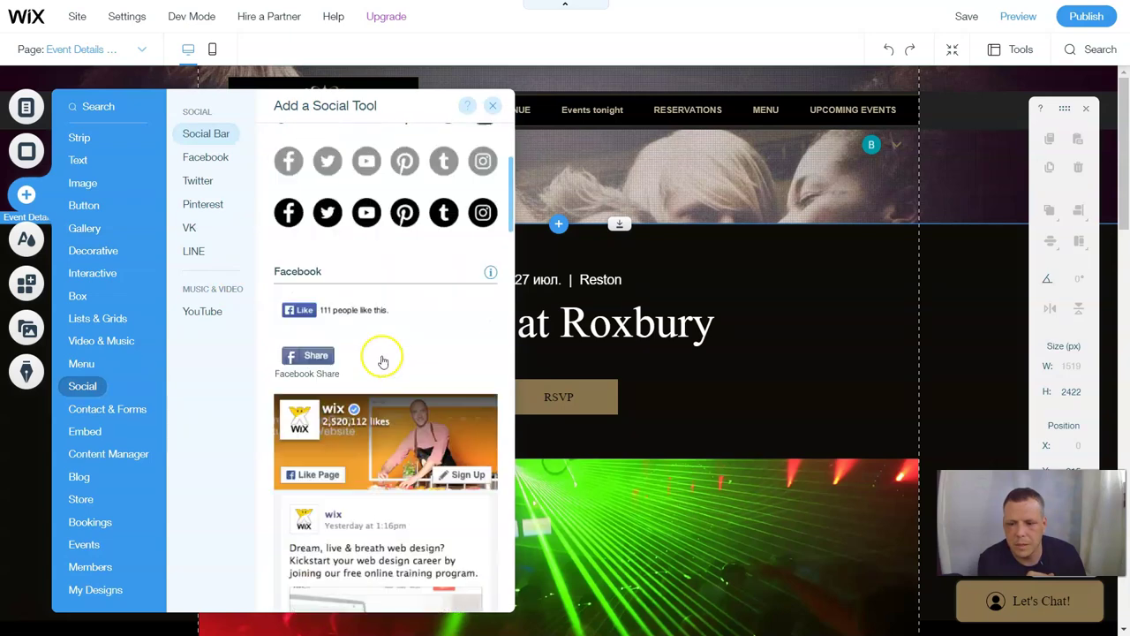
Add the social bar with grey round icons beside the RSVP button on the Event Details page.
scroll(380, 353, up, 5)
click(191, 227)
click(203, 253)
click(217, 158)
scroll(318, 256, up, 5)
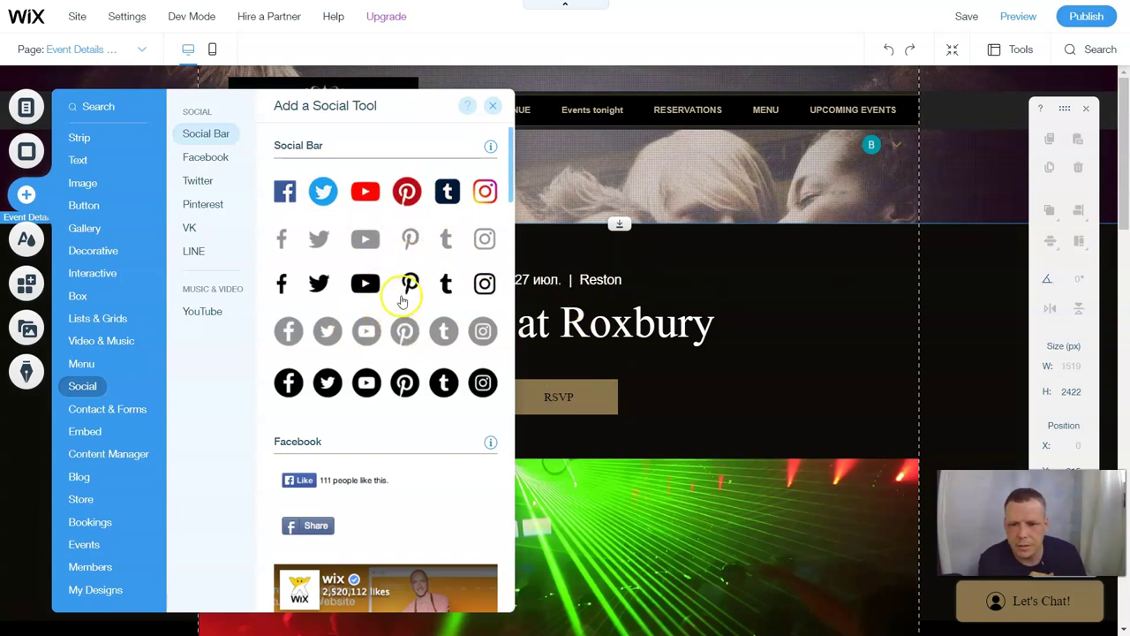
drag(336, 341, 706, 389)
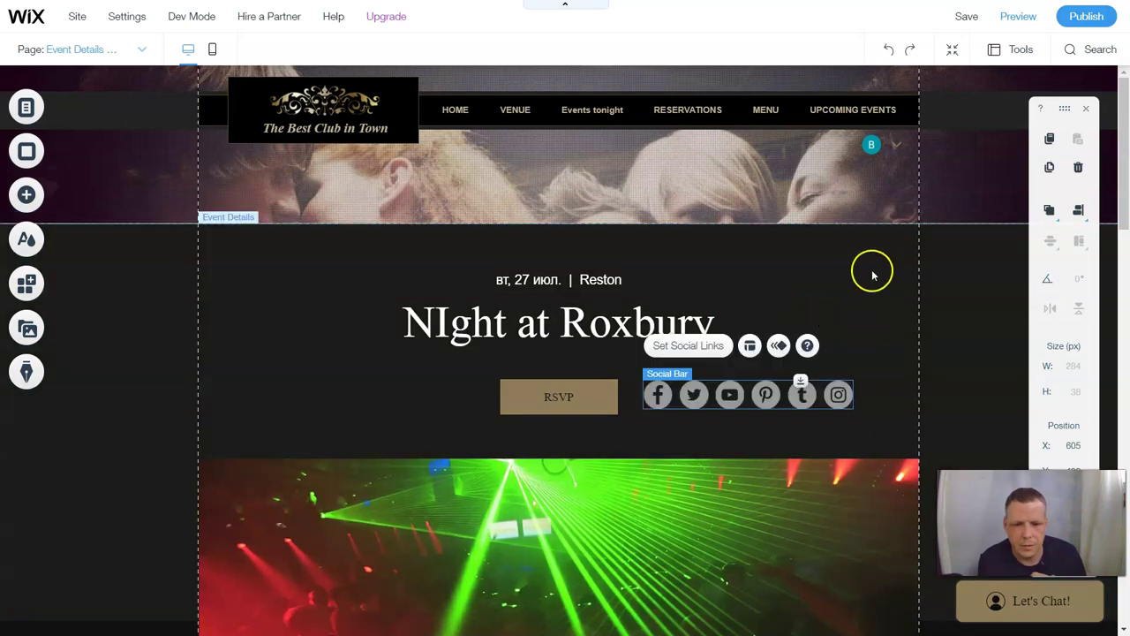
click(872, 275)
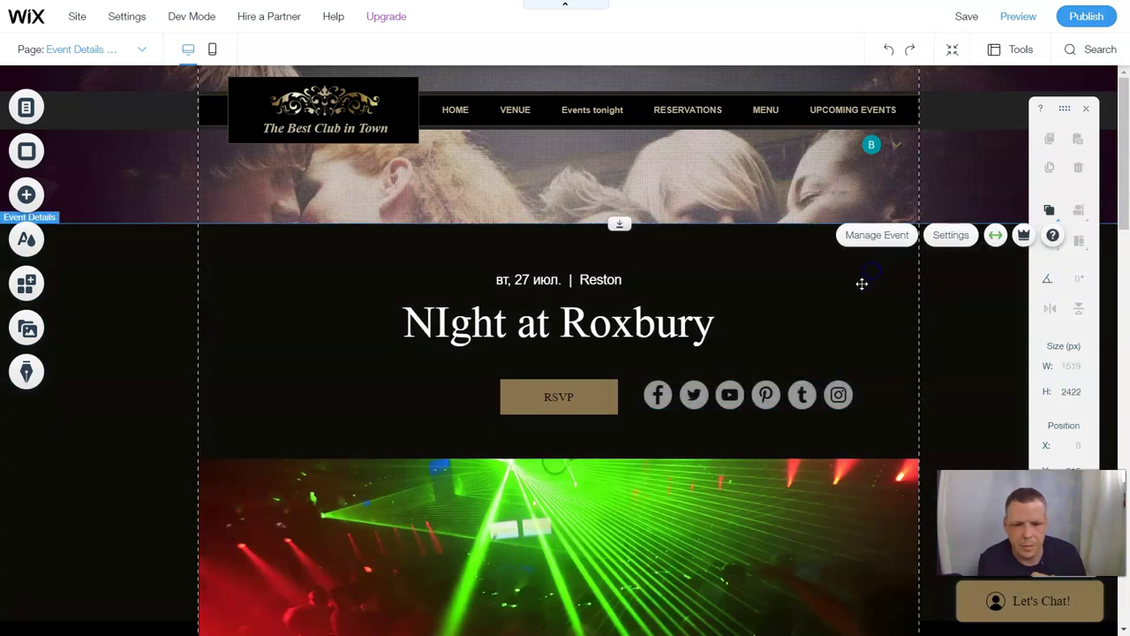
Open the social bar's link settings and check the linked pages of the Facebook, Twitter and YouTube icons.
click(740, 392)
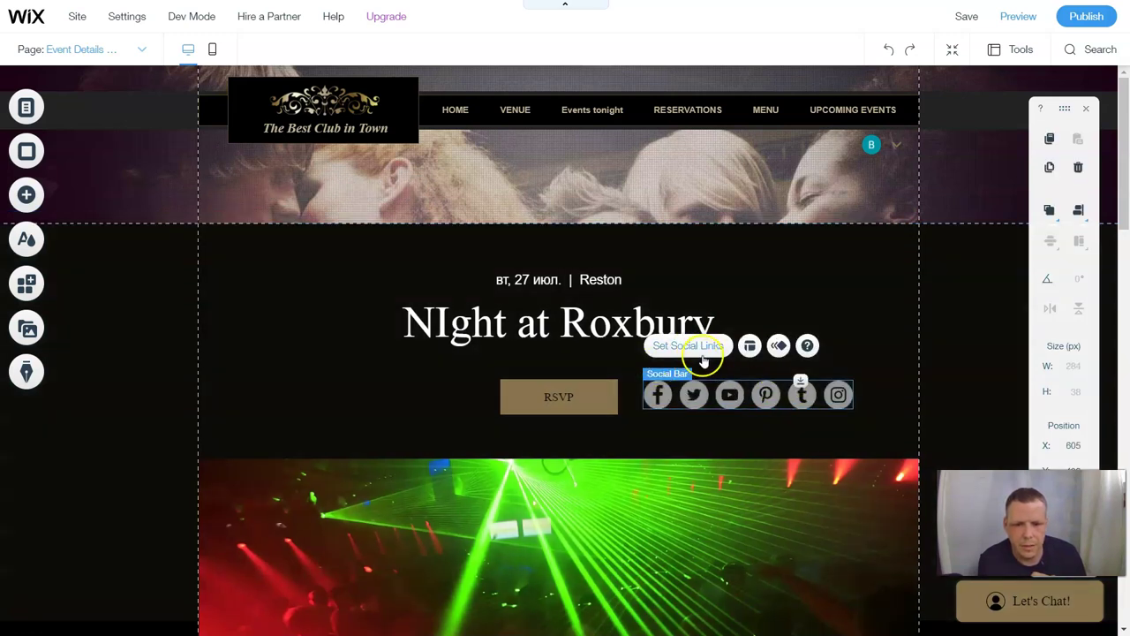
click(687, 346)
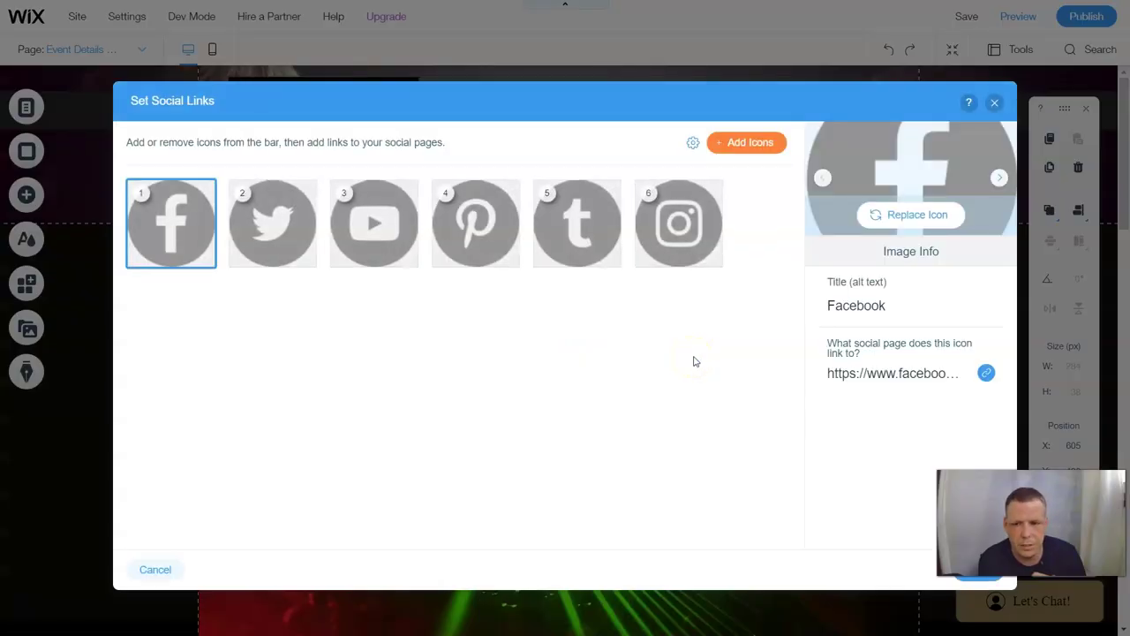
mouse_move(185, 215)
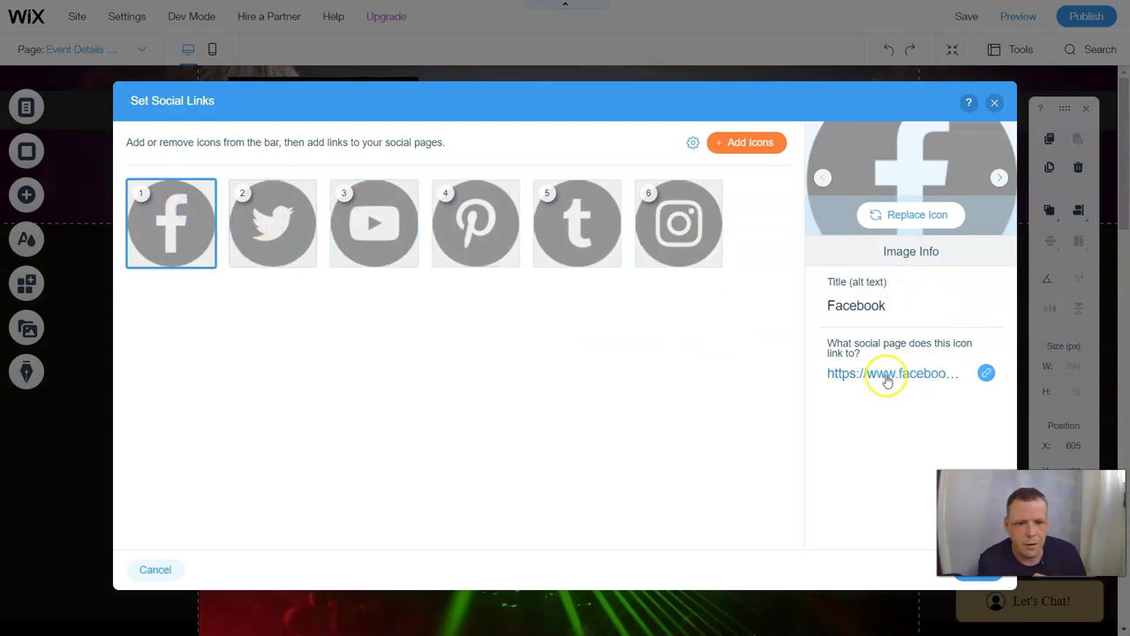
click(270, 215)
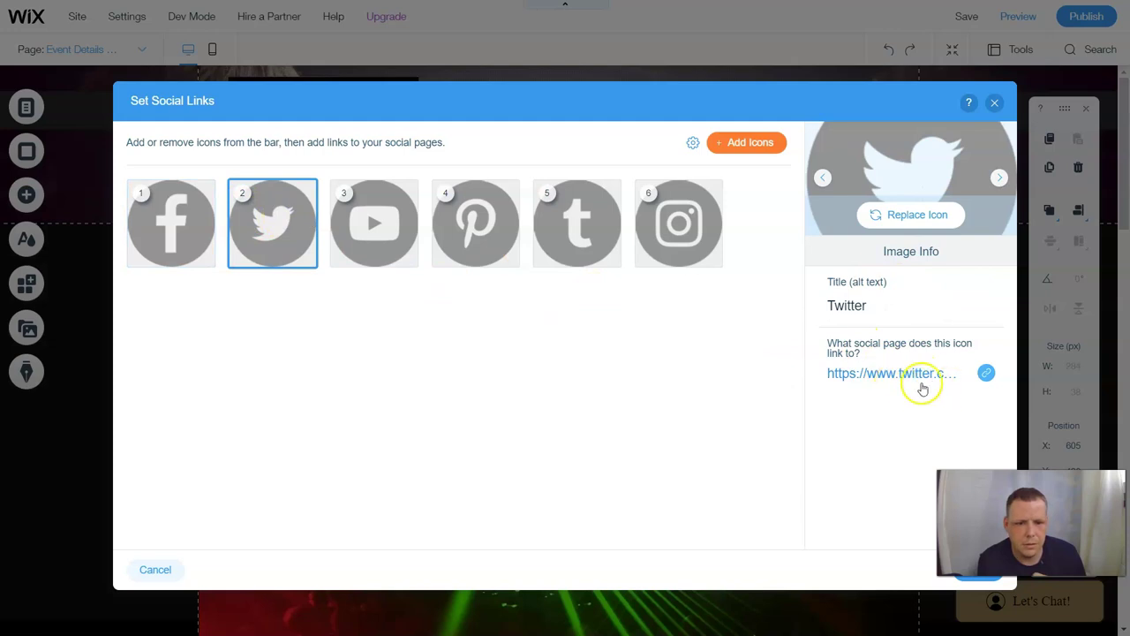
click(360, 227)
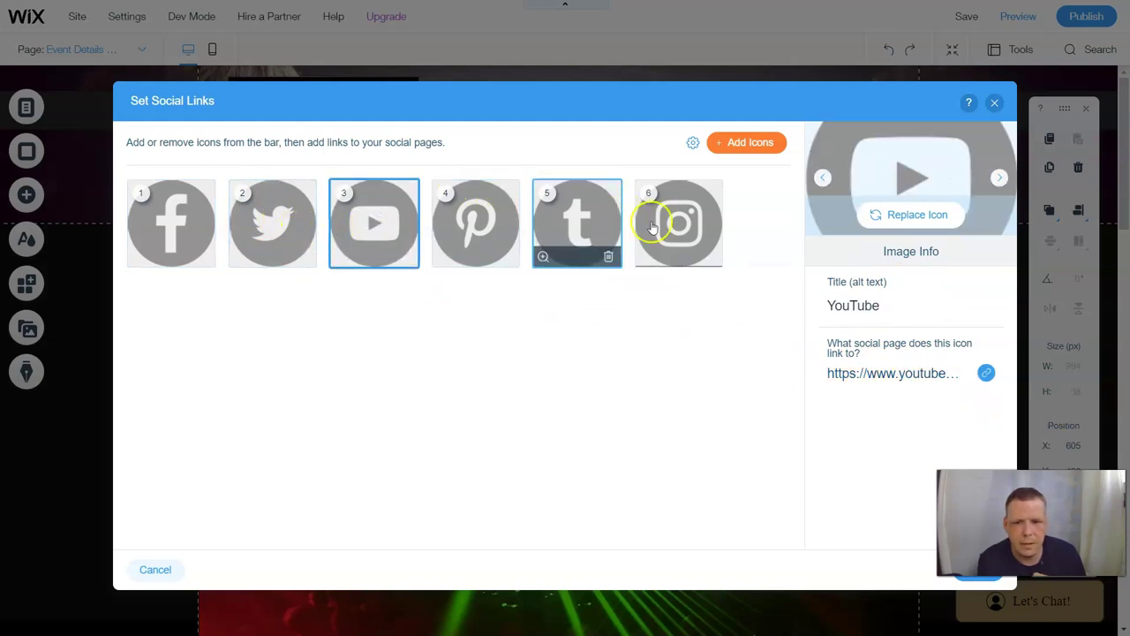
Remove the Pinterest and YouTube icons from the social bar and apply the changes.
click(469, 229)
click(507, 256)
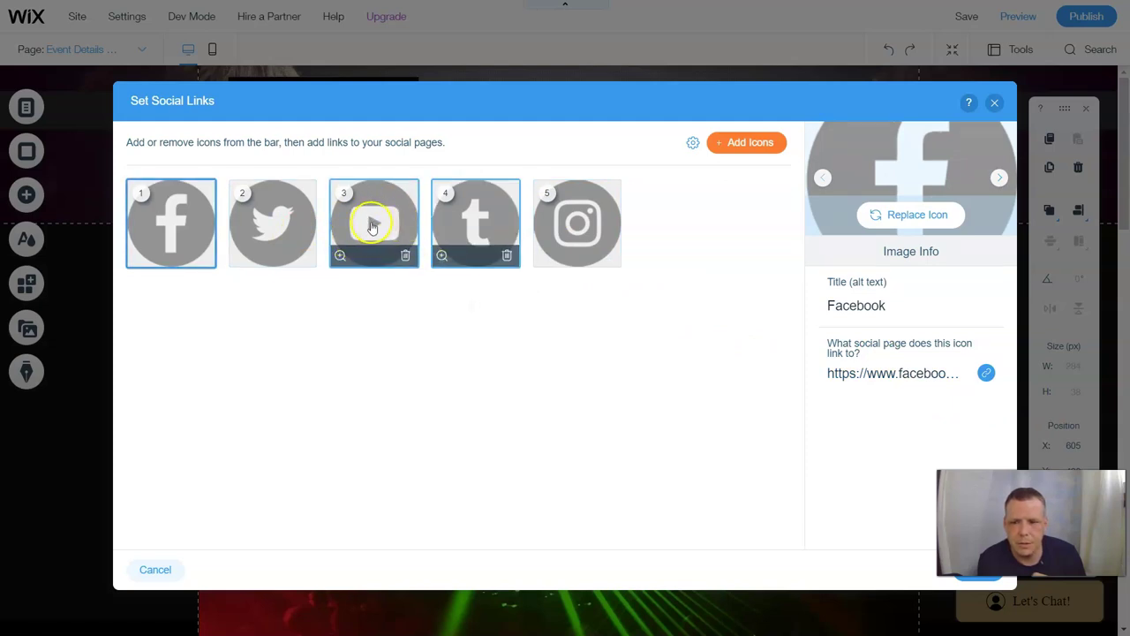
click(407, 255)
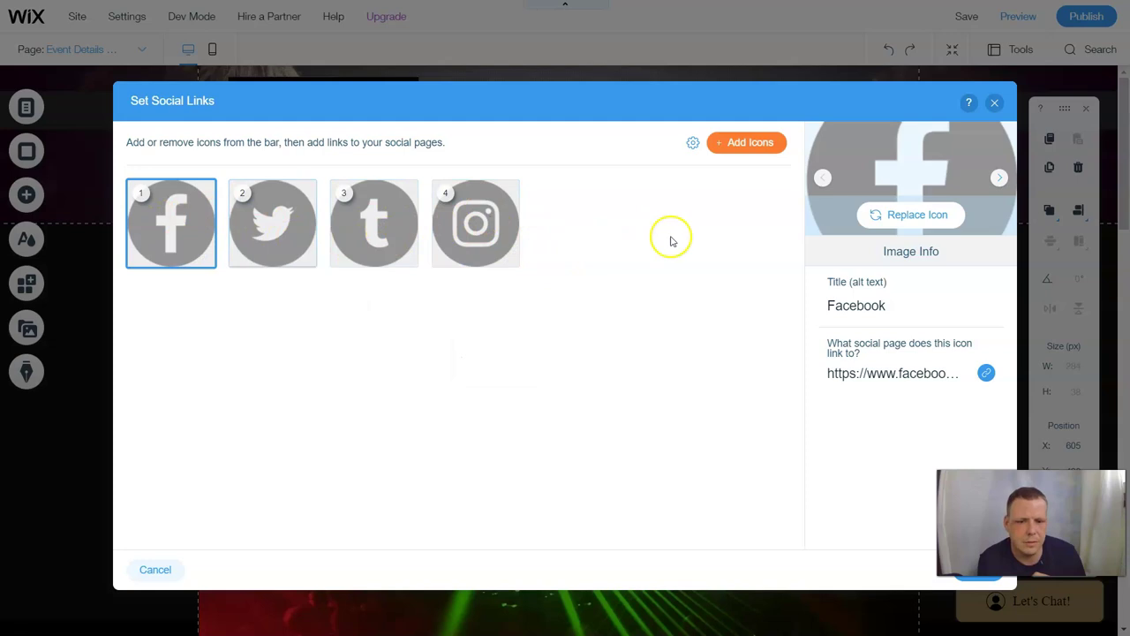
click(272, 247)
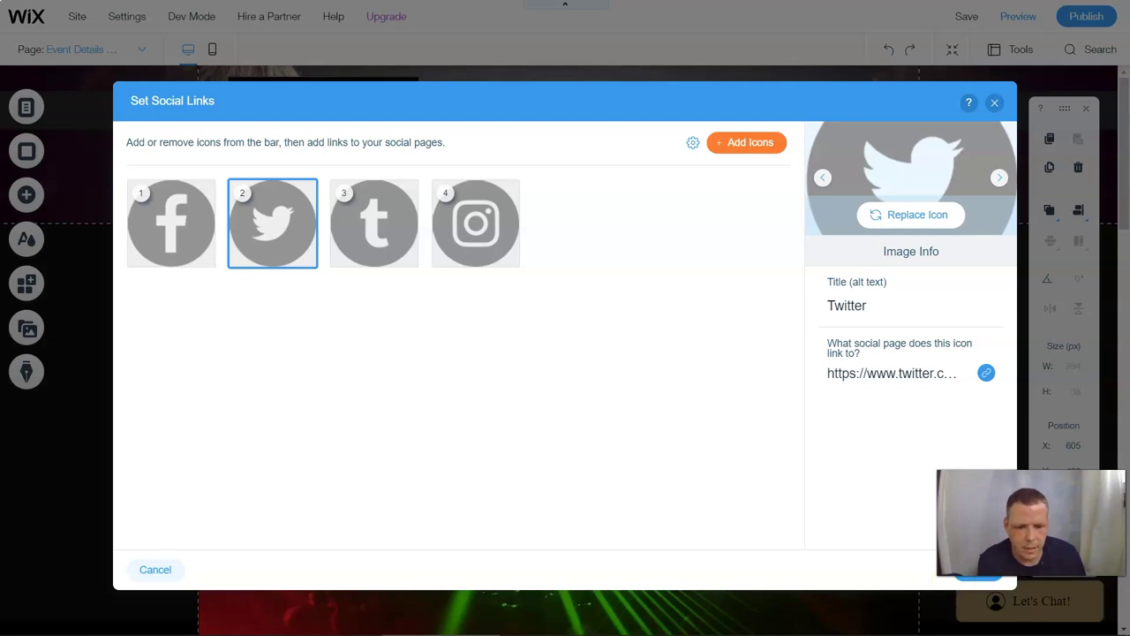
click(975, 579)
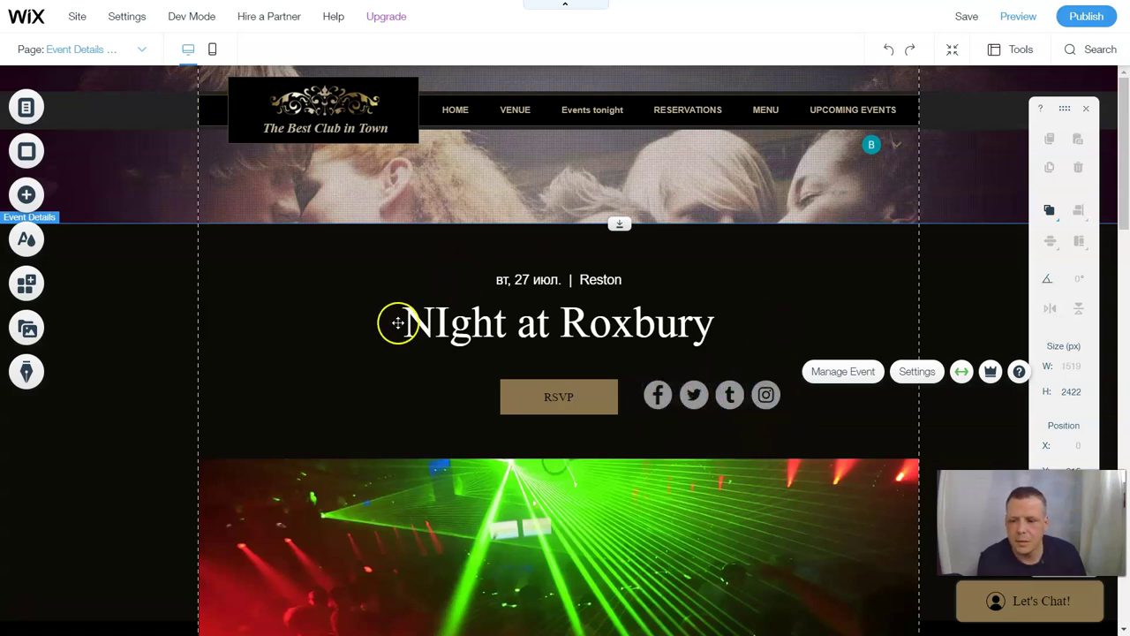
Examine the whole Event Details page, from the header and social bar through time and location, tickets and map to the sharing links.
scroll(492, 263, down, 5)
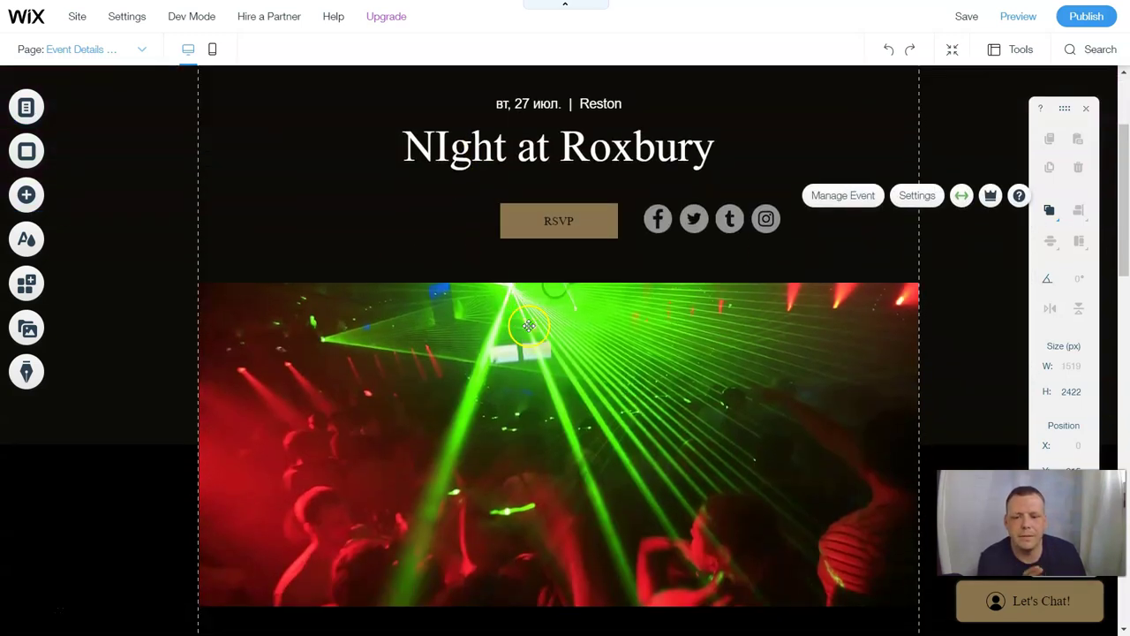
scroll(528, 321, up, 5)
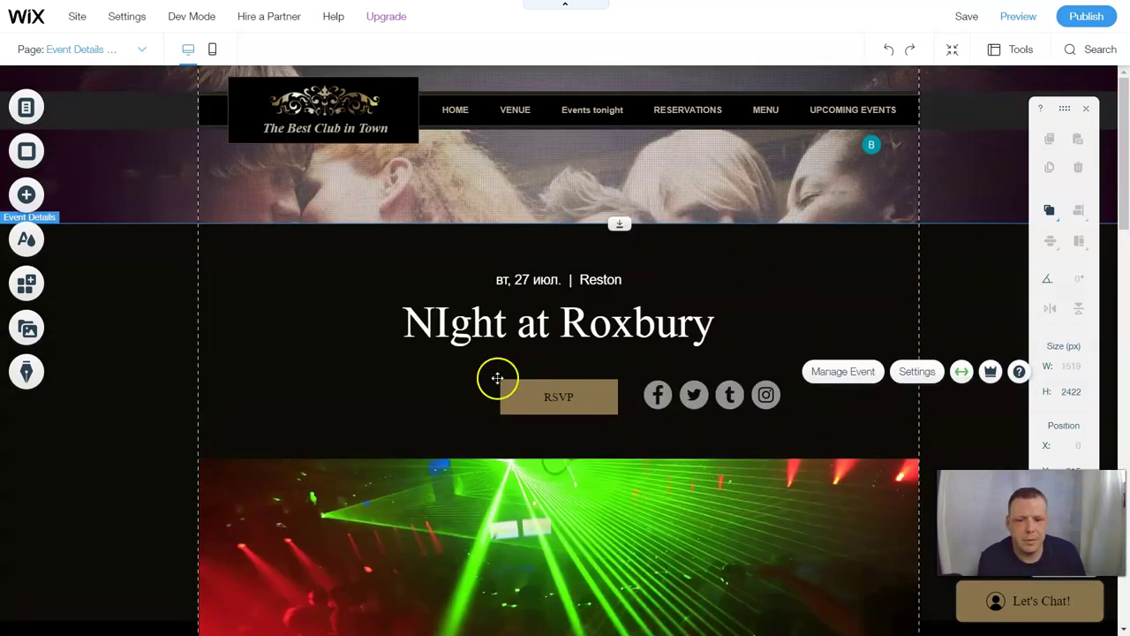
scroll(497, 378, down, 10)
scroll(494, 308, up, 7)
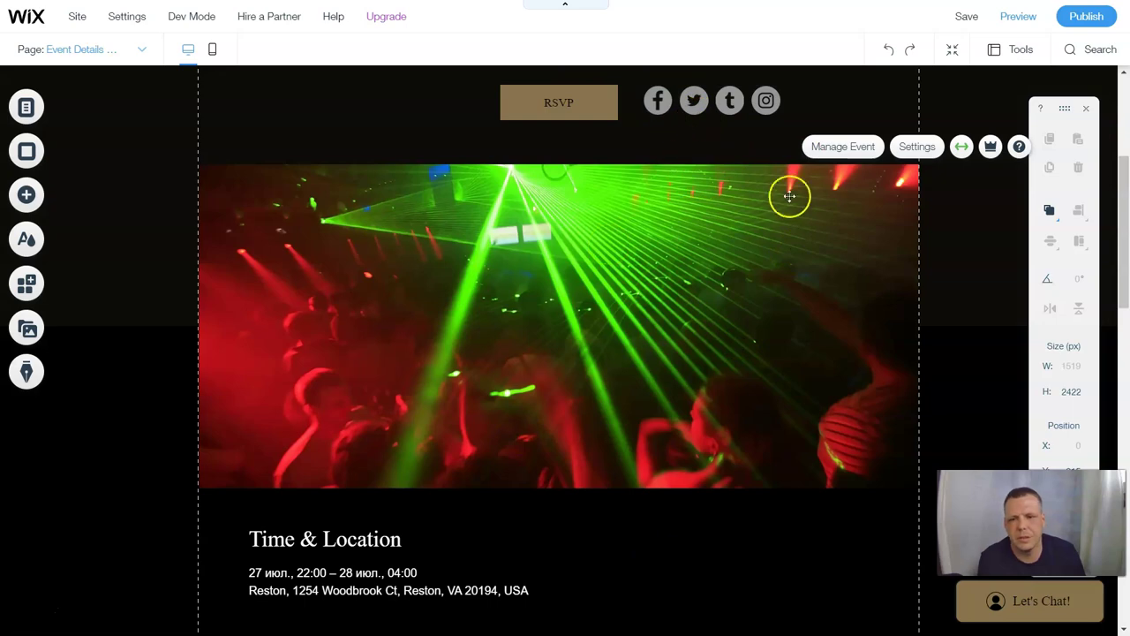
scroll(789, 196, down, 9)
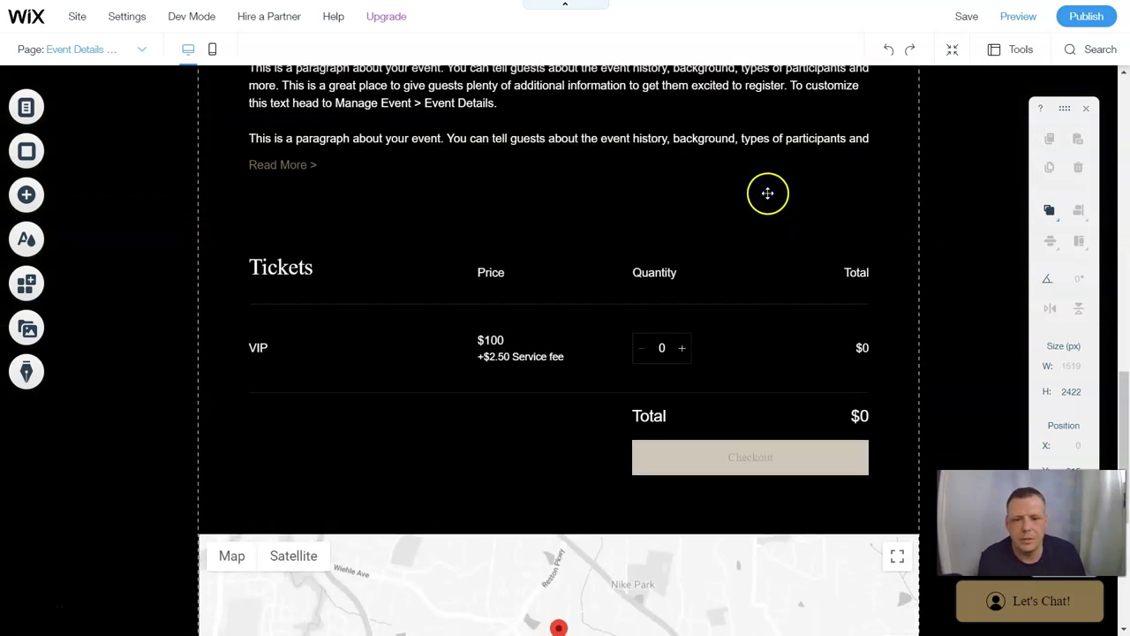
scroll(751, 176, up, 12)
scroll(754, 179, down, 19)
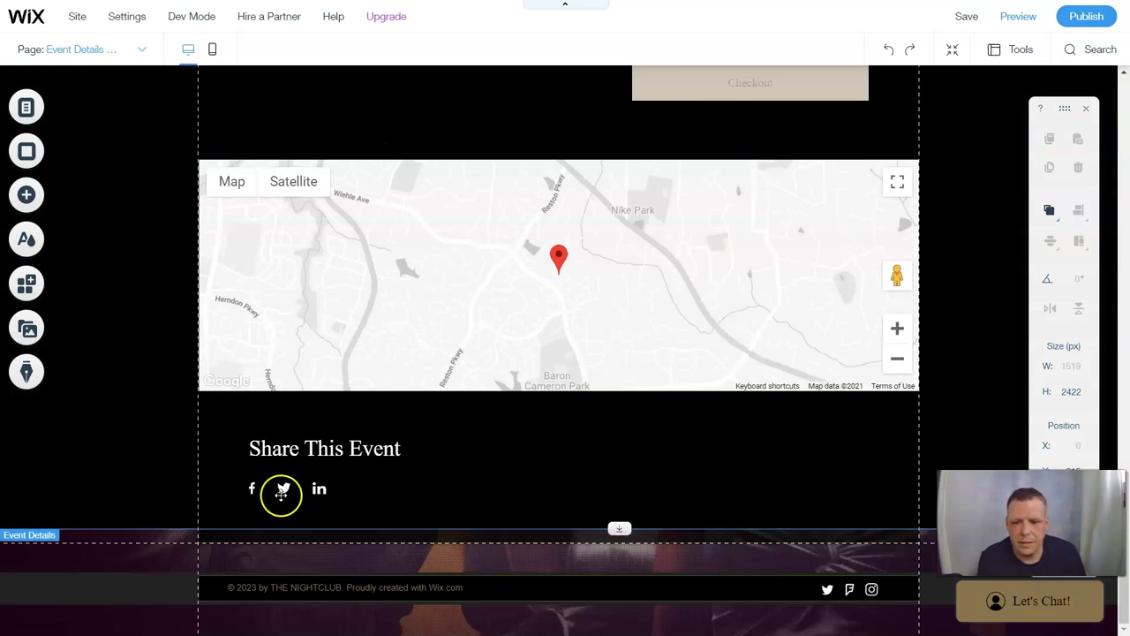
scroll(764, 459, up, 12)
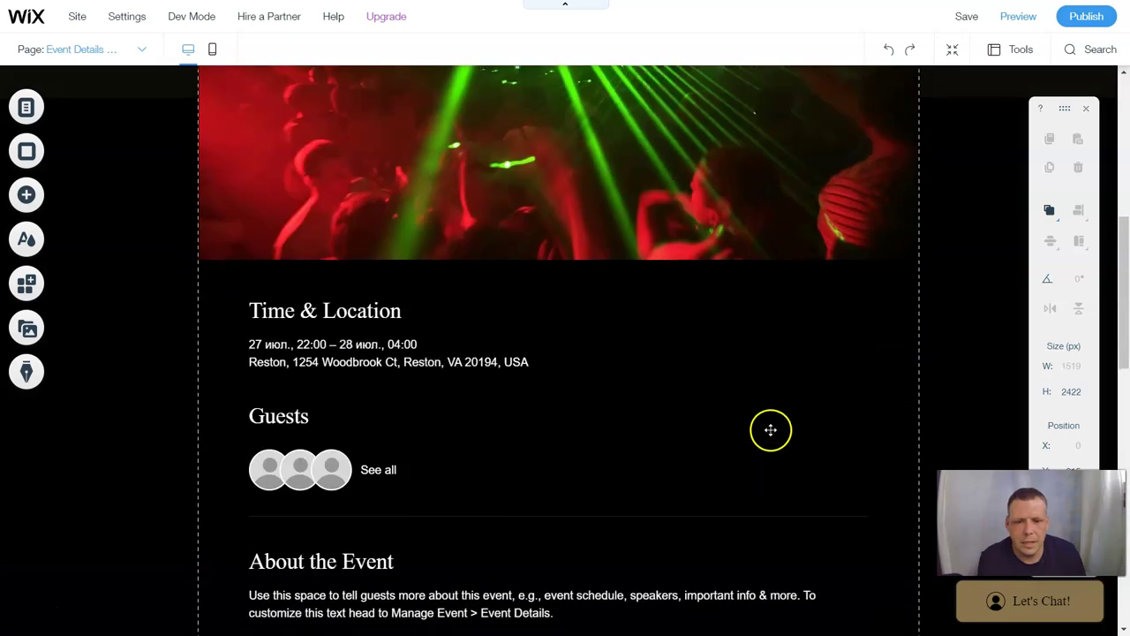
scroll(772, 422, up, 5)
scroll(786, 436, down, 10)
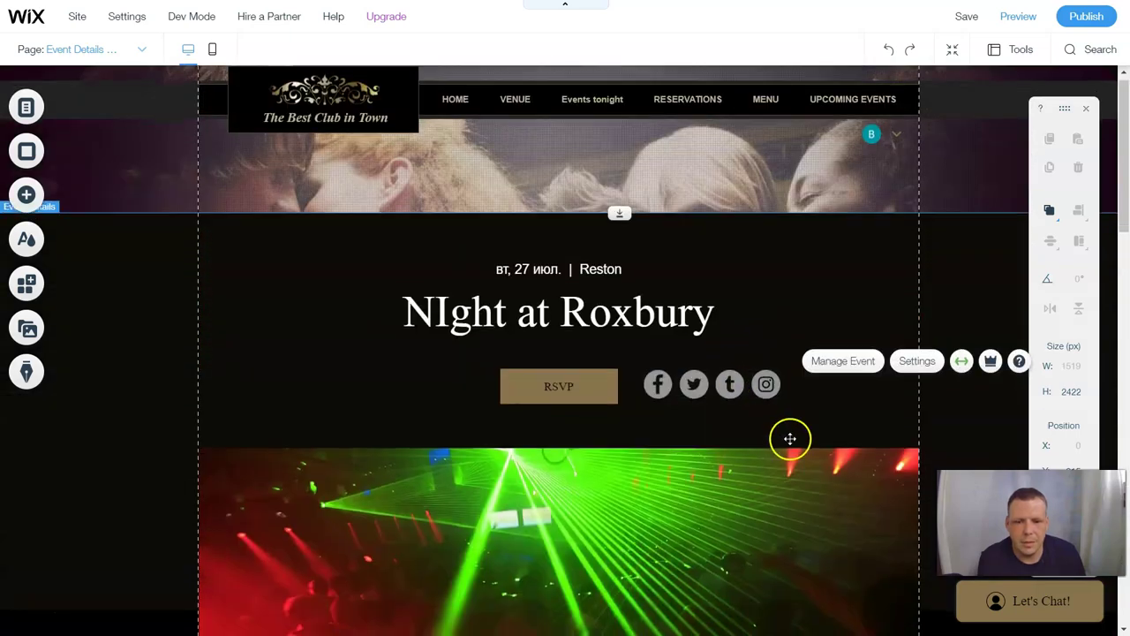
scroll(785, 438, down, 3)
scroll(768, 432, up, 10)
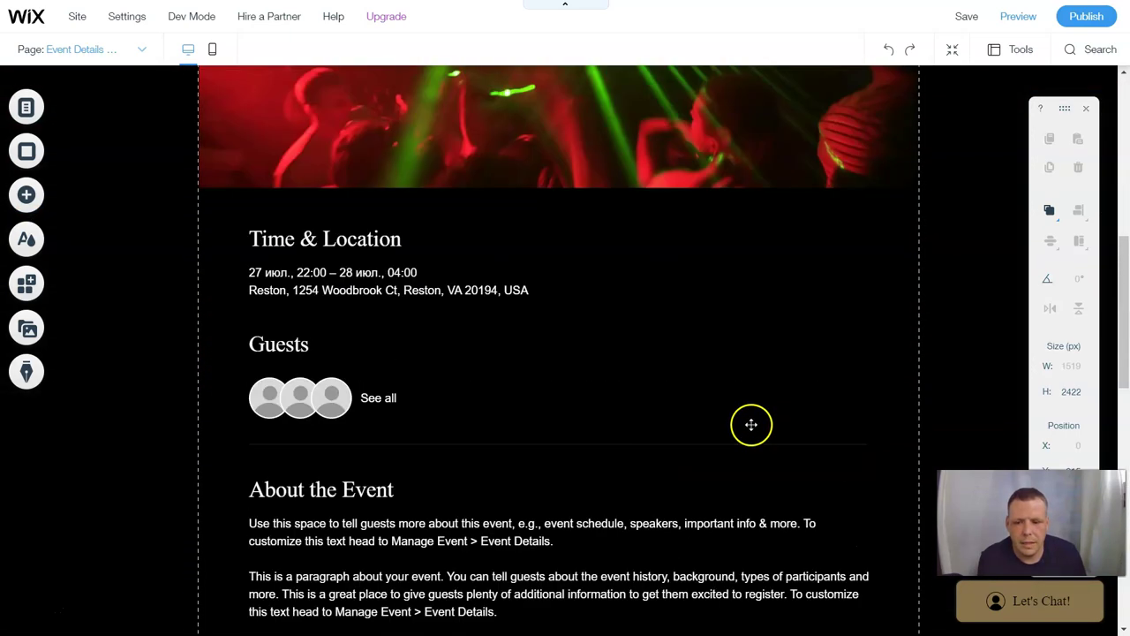
scroll(688, 542, up, 3)
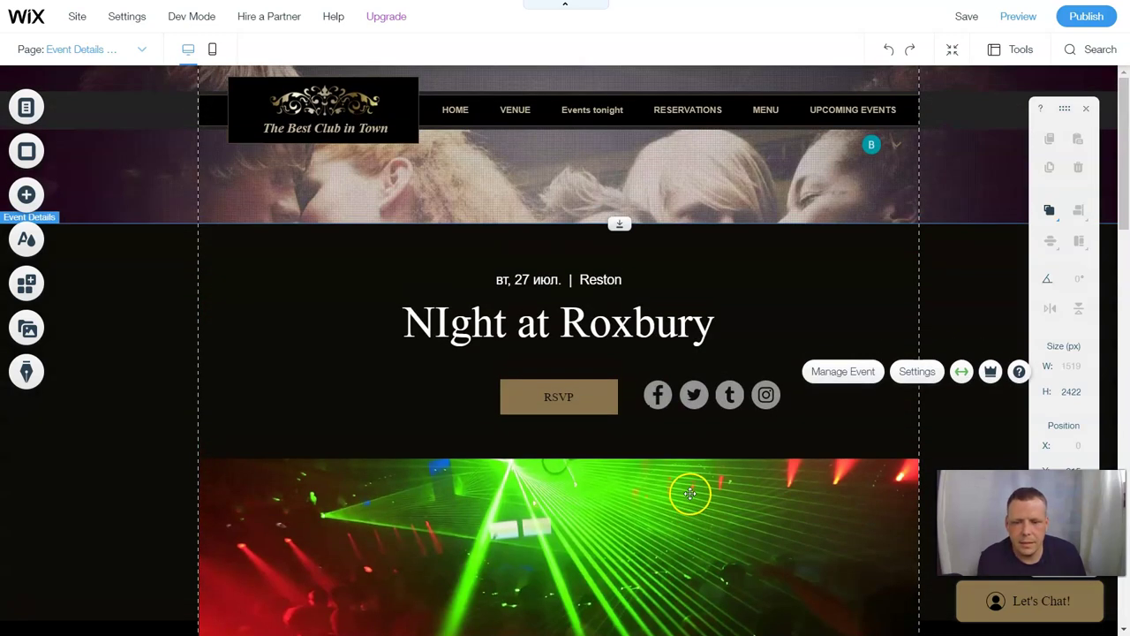